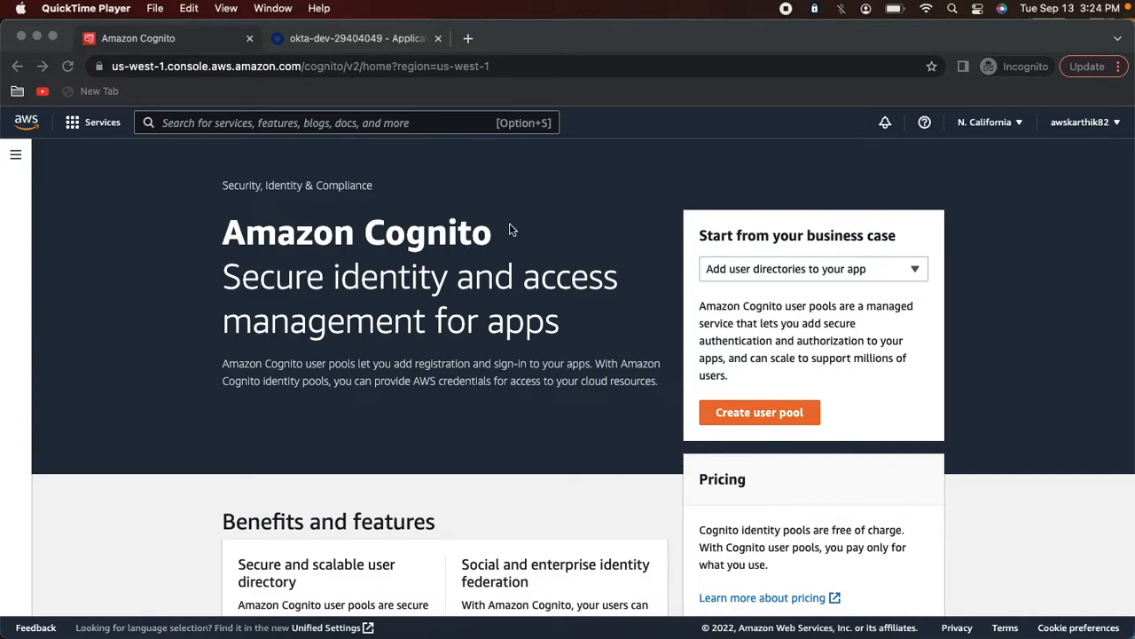
Search the web for the Okta developer account, look over its sign-up form, and close that page
left_click(319, 44)
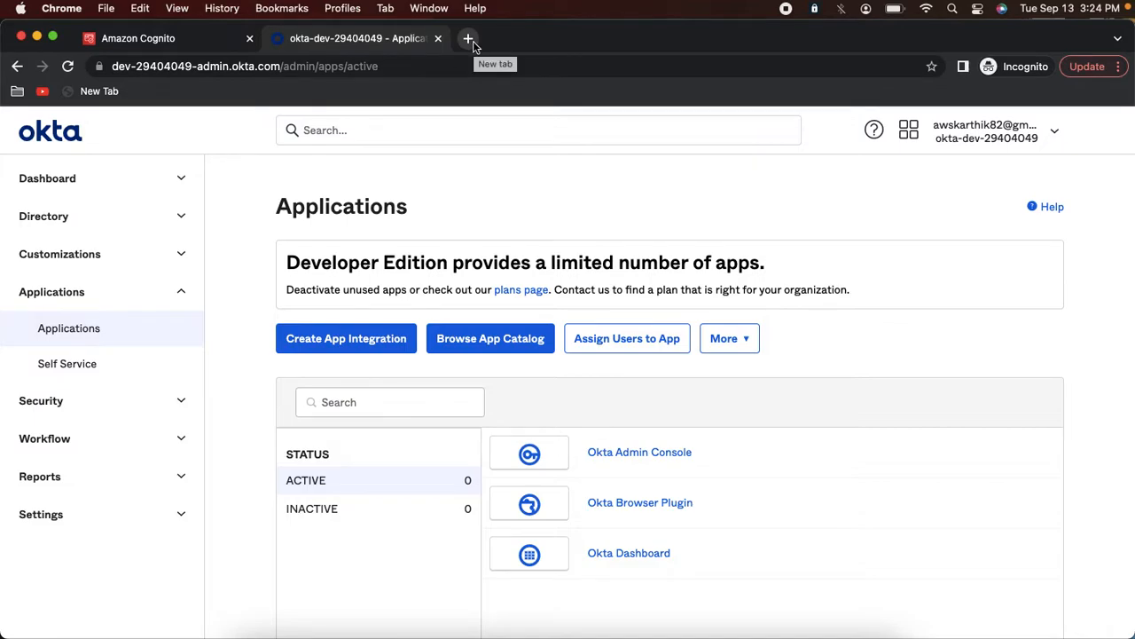
left_click(470, 41)
type("okt")
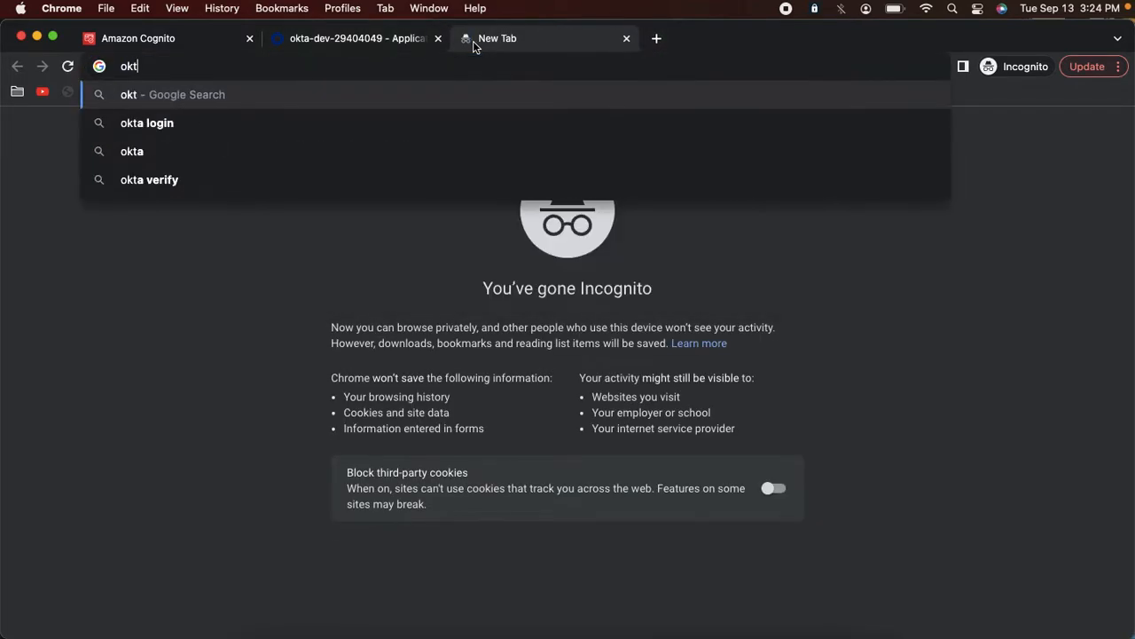
type("a dev")
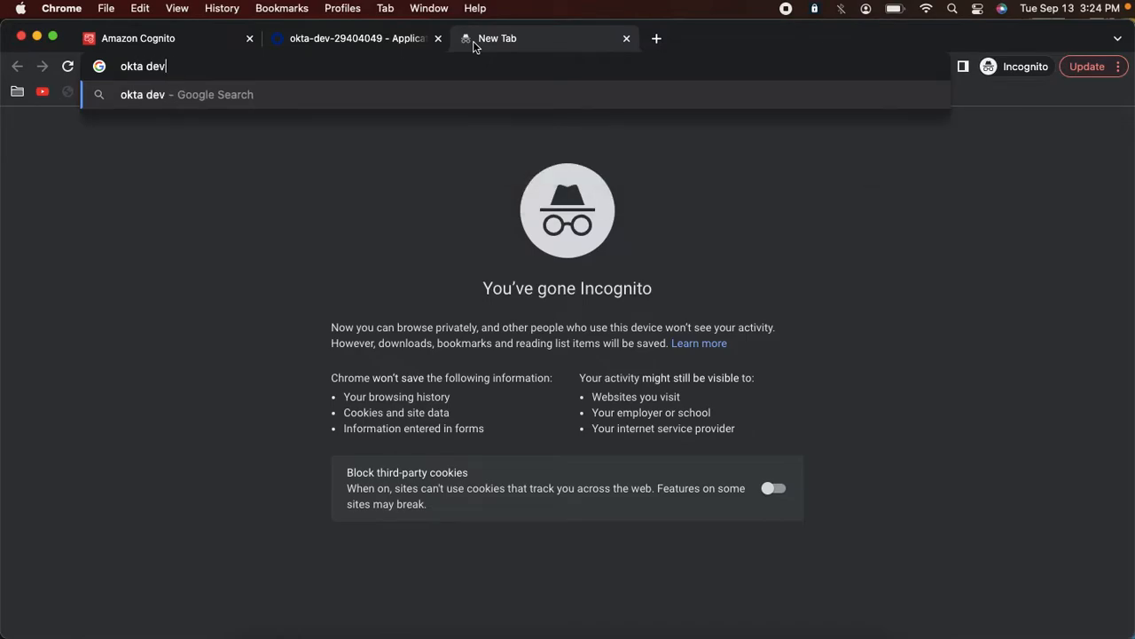
type("elopr account")
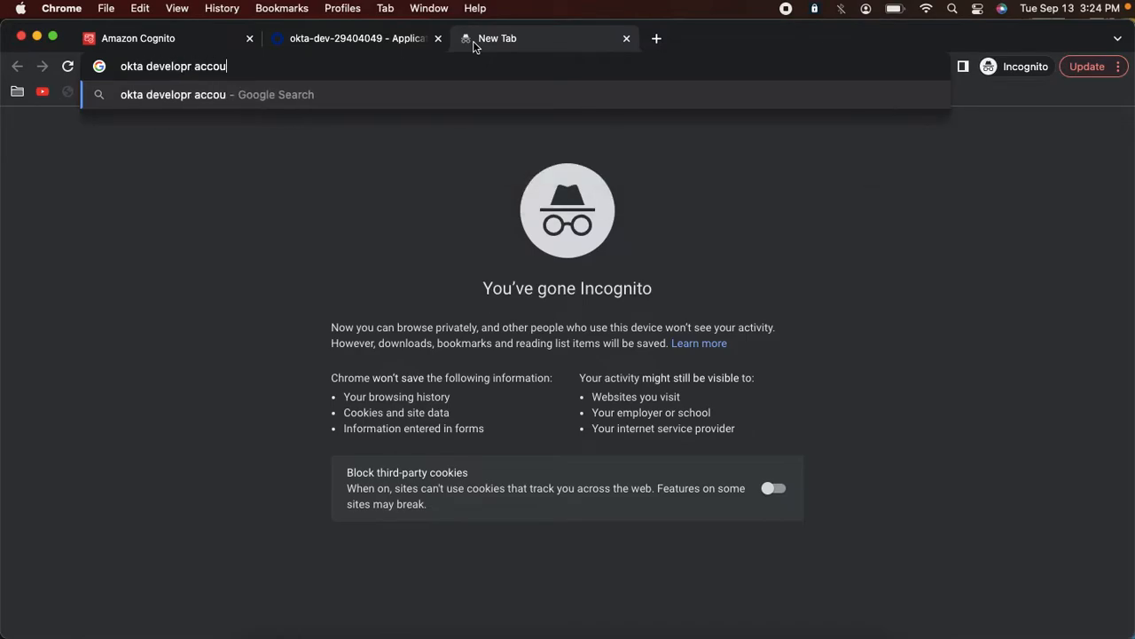
key("Return")
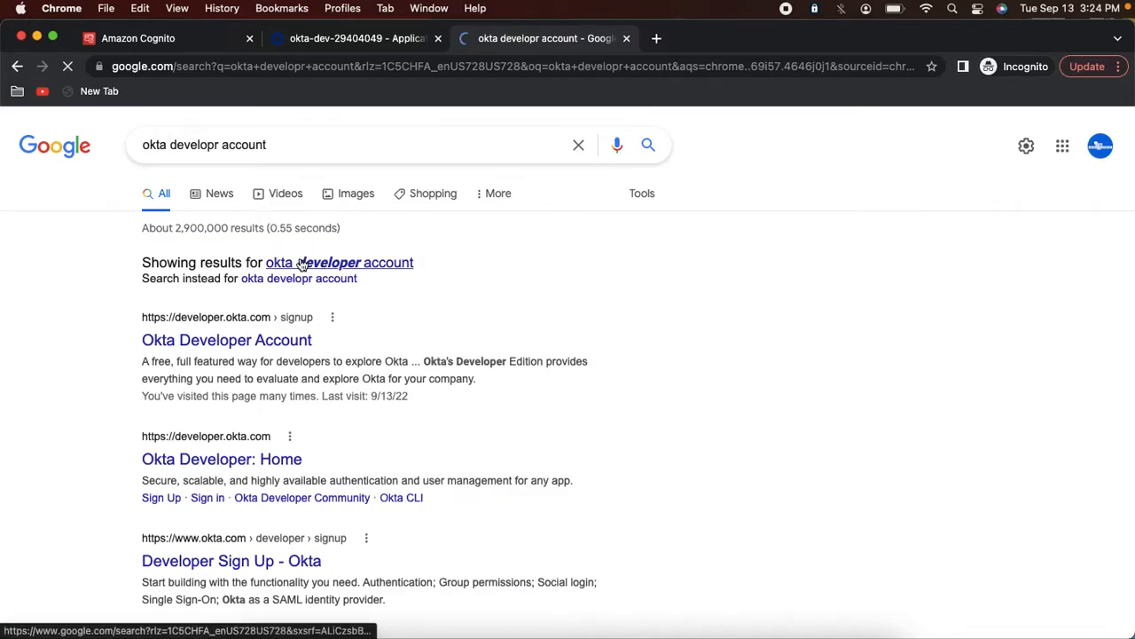
left_click(268, 280)
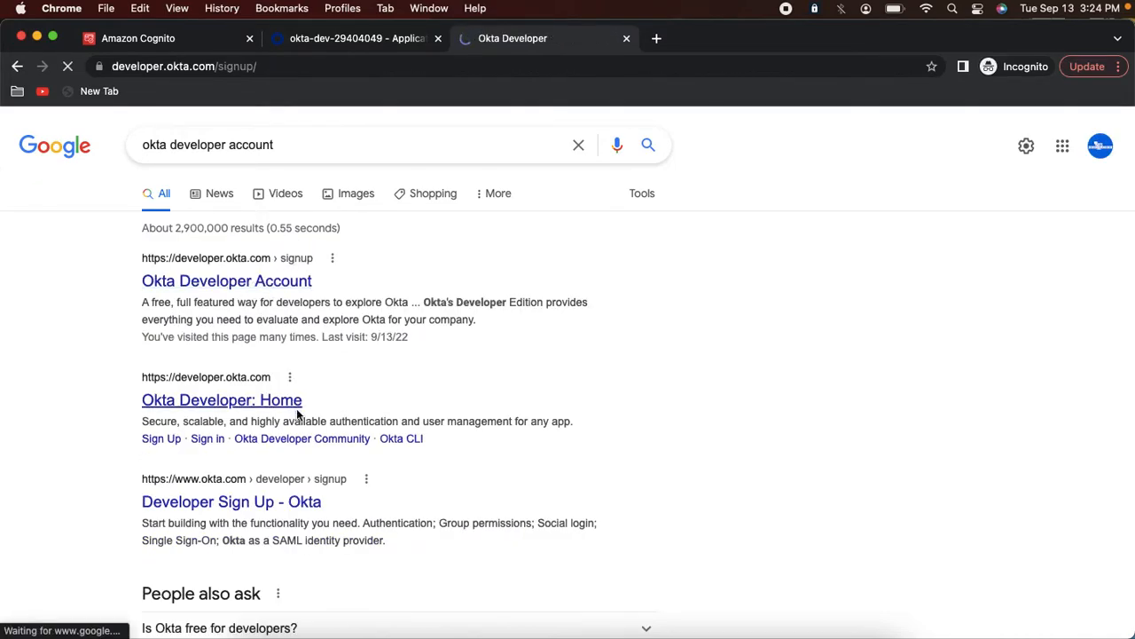
scroll(299, 414, "down", 9)
scroll(299, 414, "up", 5)
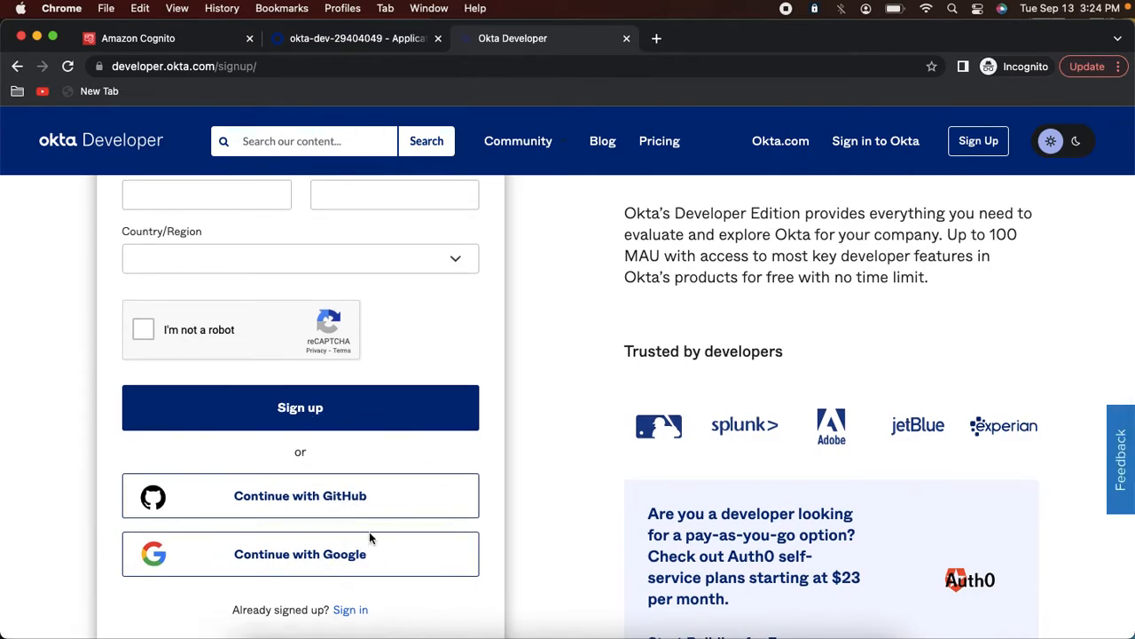
left_click(626, 38)
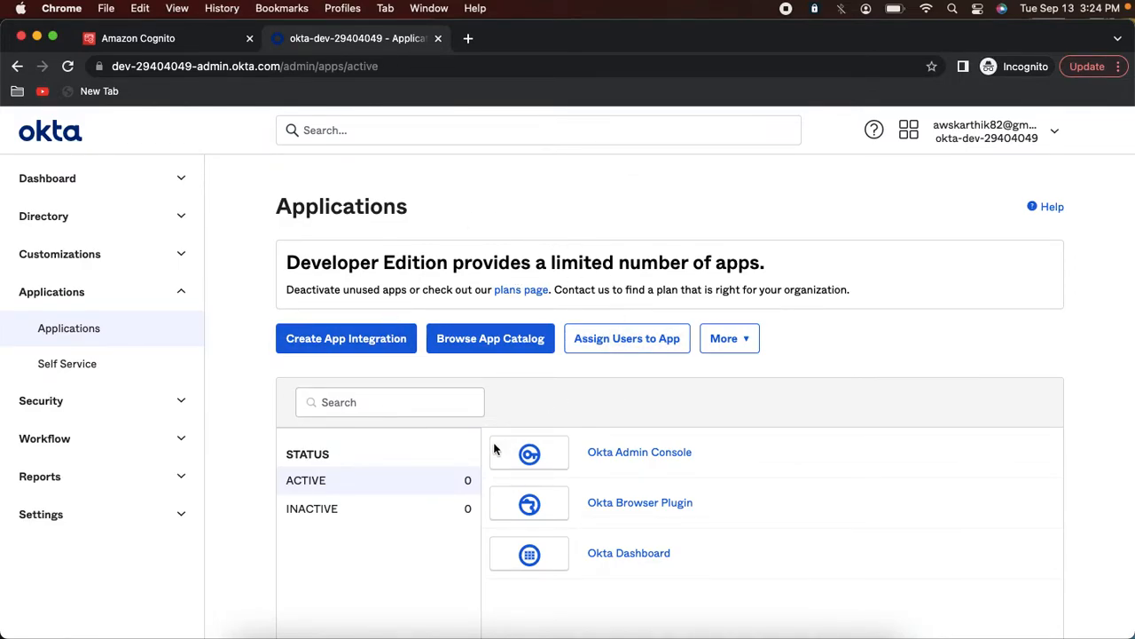
left_click(567, 631)
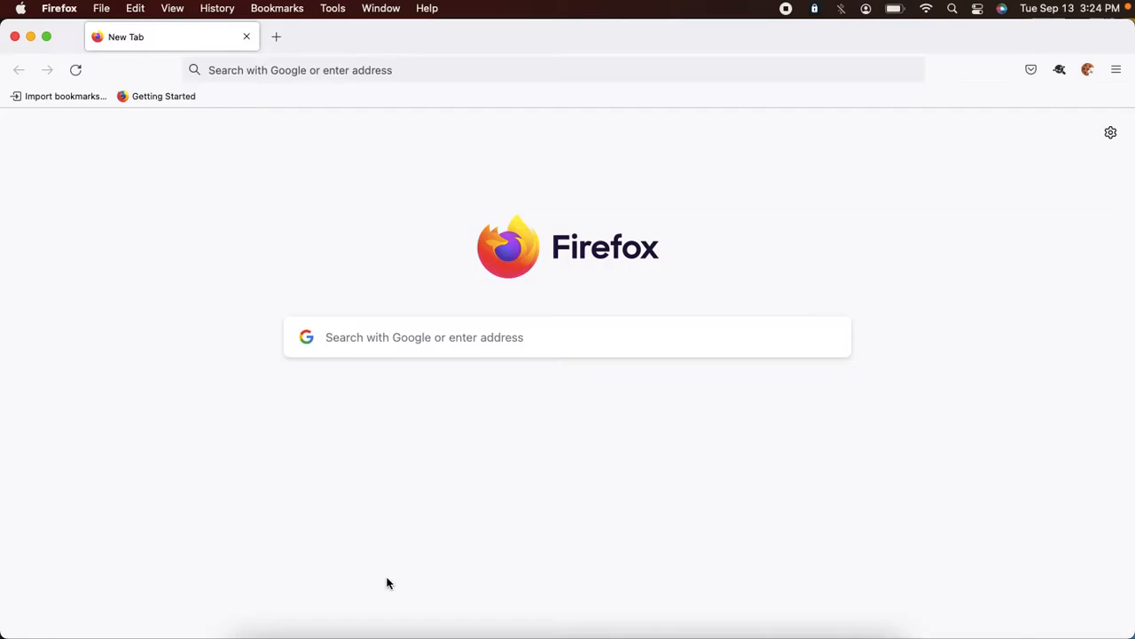
left_click(381, 626)
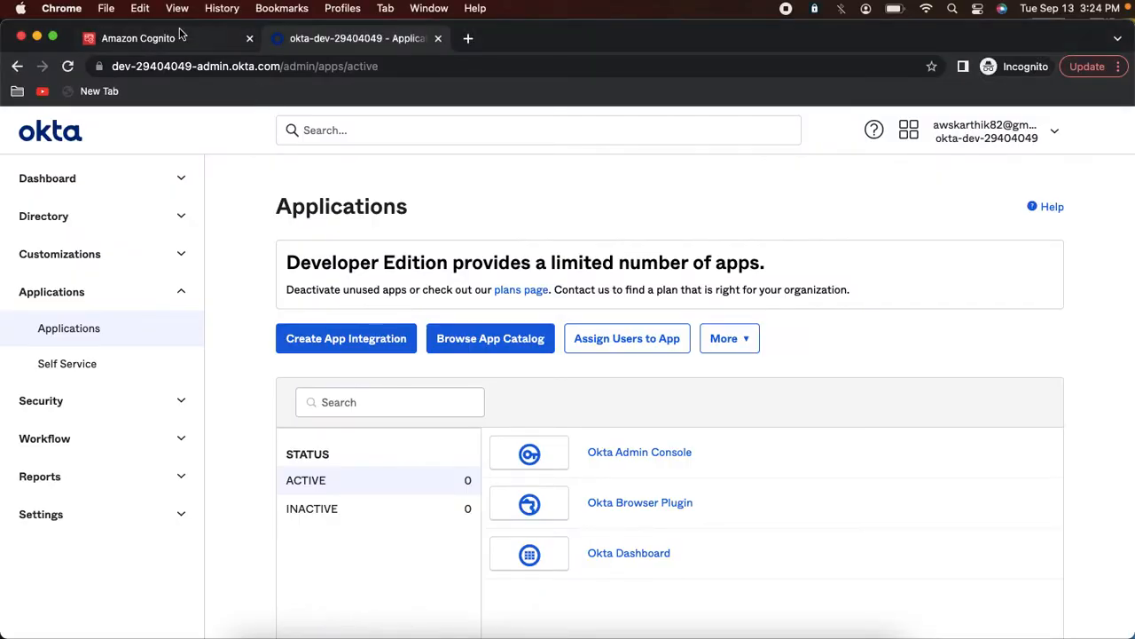
Start creating a Cognito user pool with User name as the sign-in option and proceed to the security requirements
left_click(160, 38)
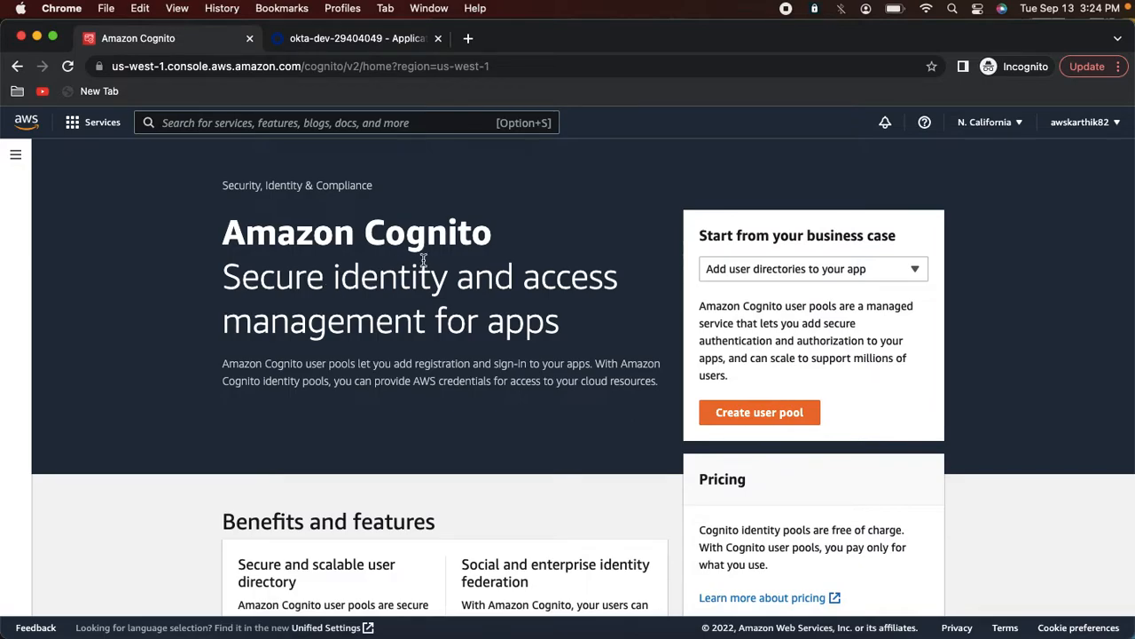
left_click(727, 414)
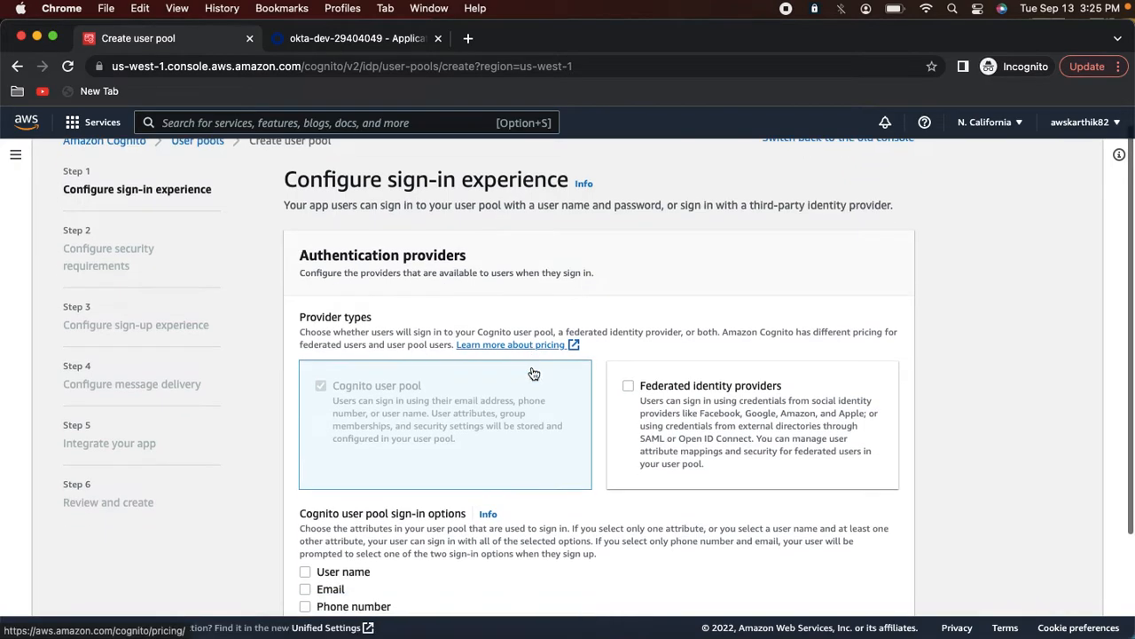
scroll(532, 372, "down", 4)
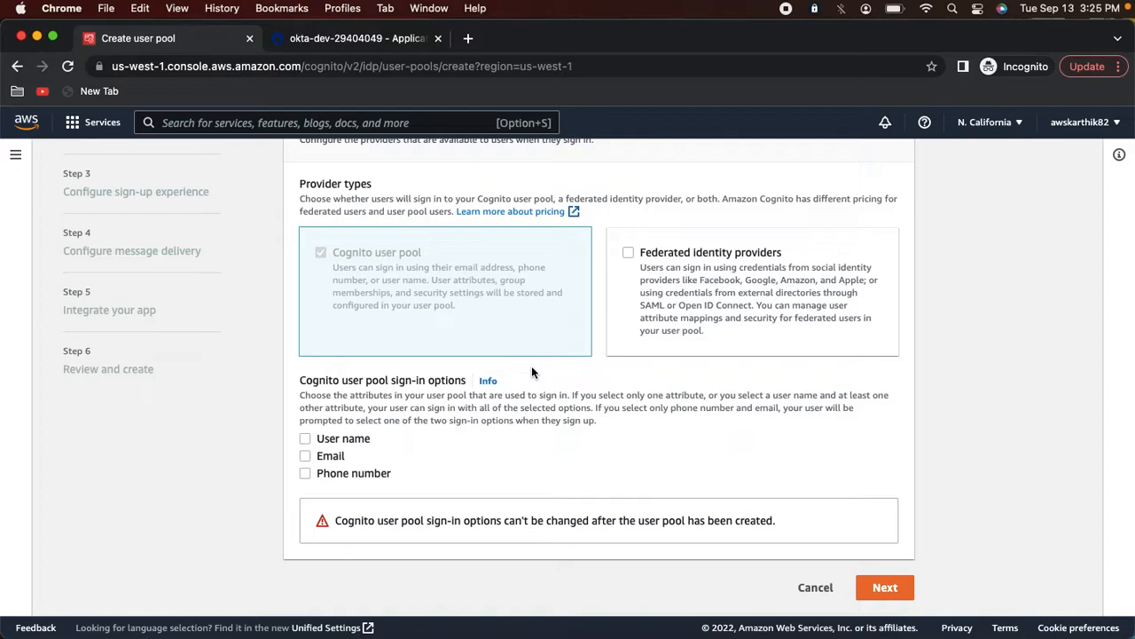
left_click(305, 439)
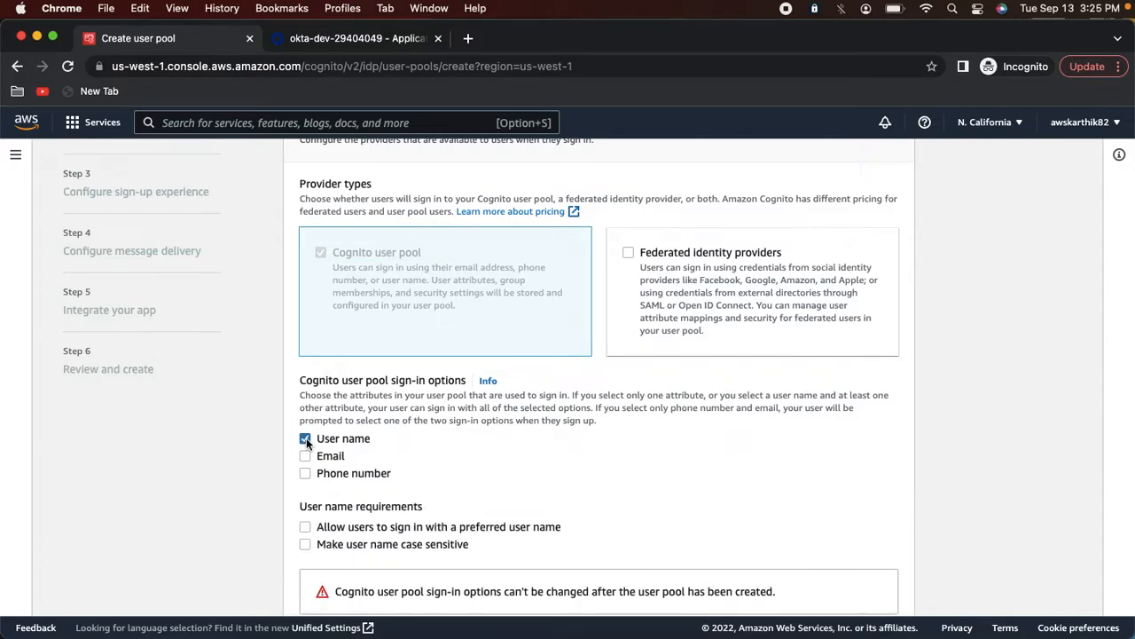
scroll(335, 475, "up", 3)
scroll(315, 479, "down", 5)
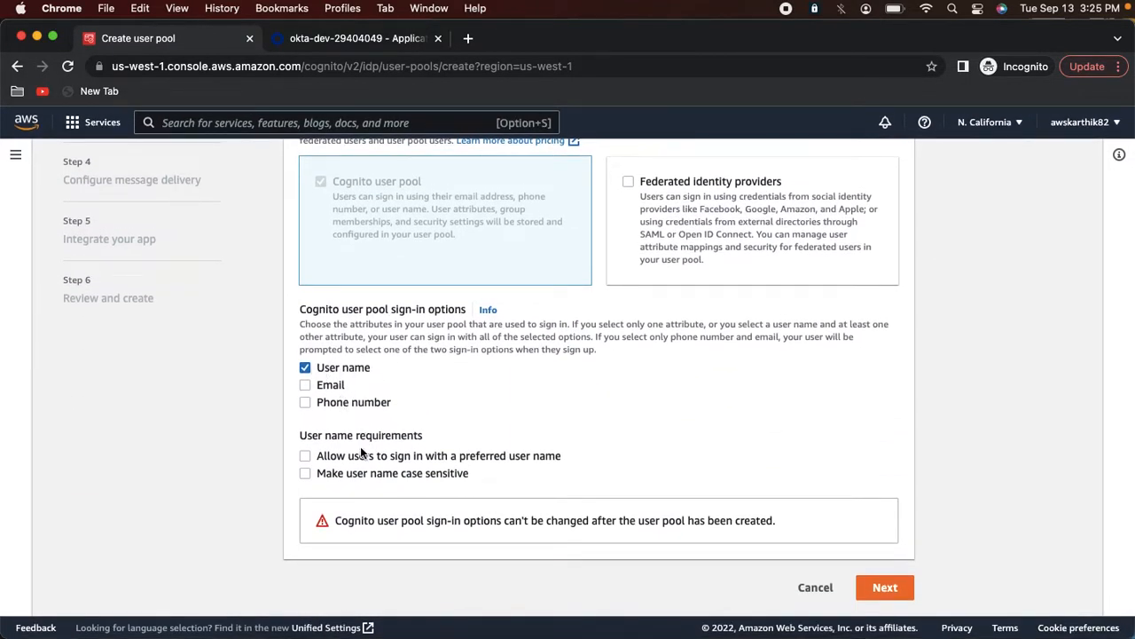
left_click(887, 589)
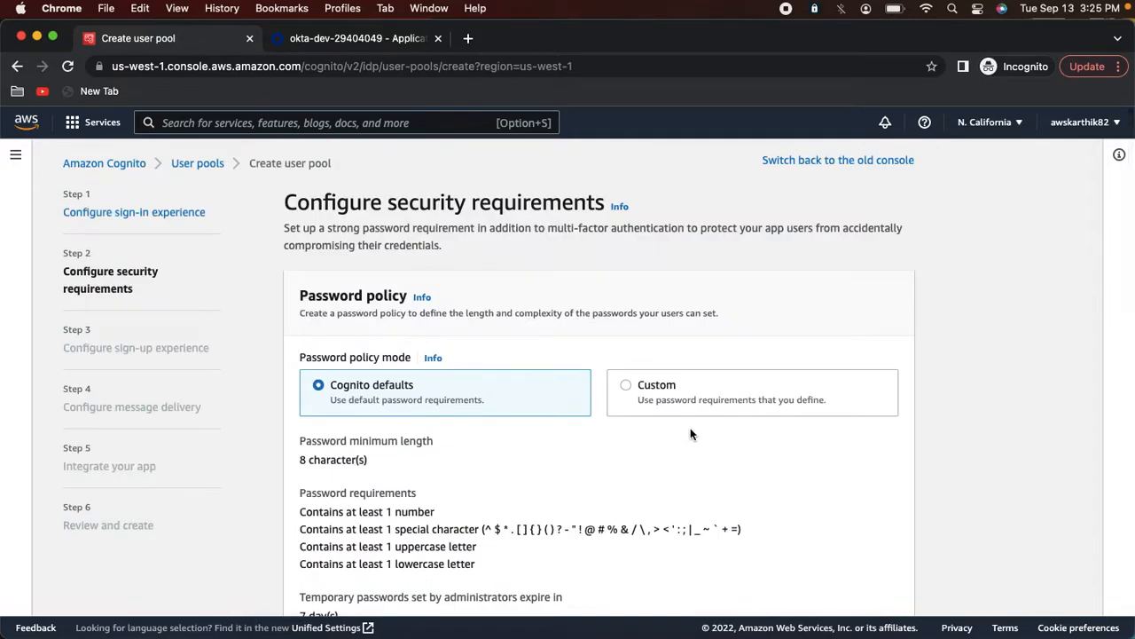
Set MFA enforcement to No MFA, disable self-service account recovery, and proceed to the sign-up experience
scroll(645, 385, "down", 5)
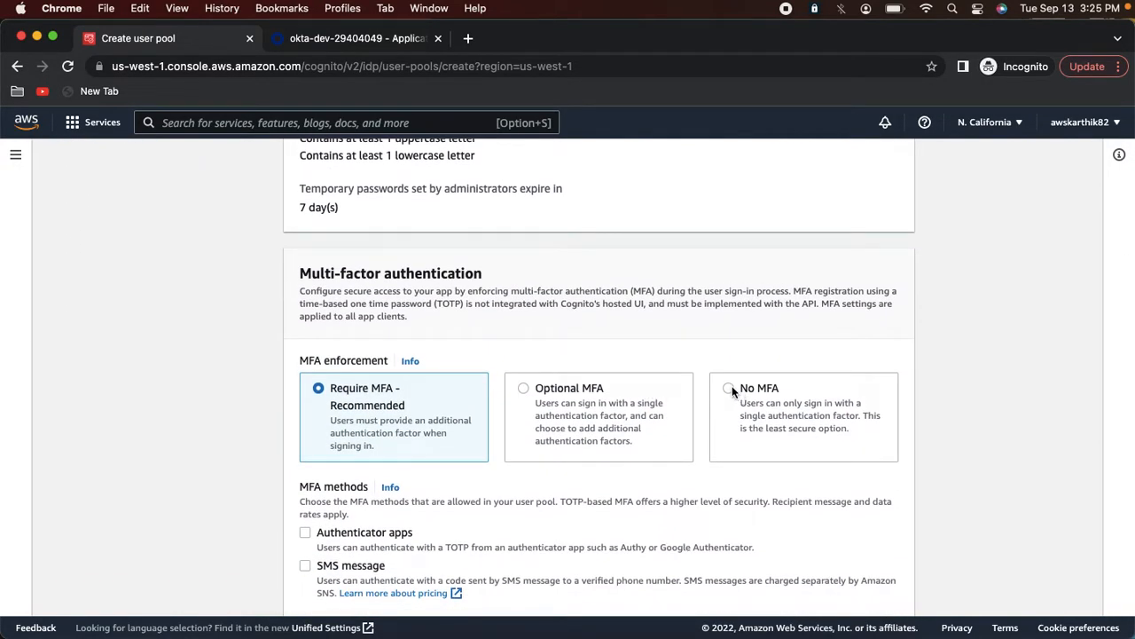
left_click(729, 387)
scroll(733, 391, "down", 3)
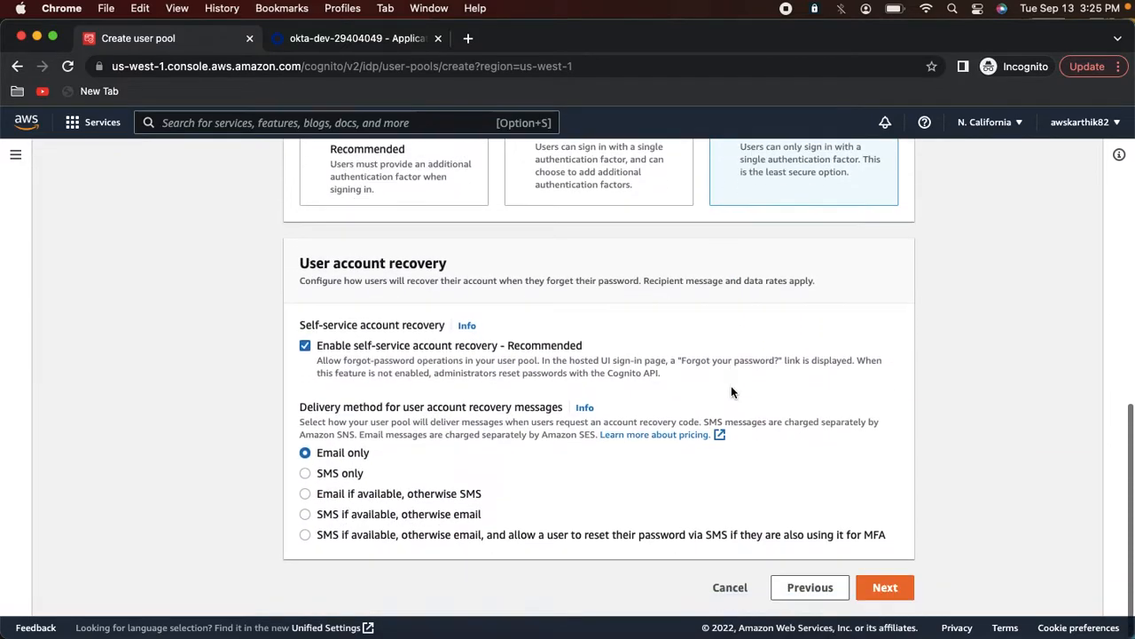
left_click(305, 346)
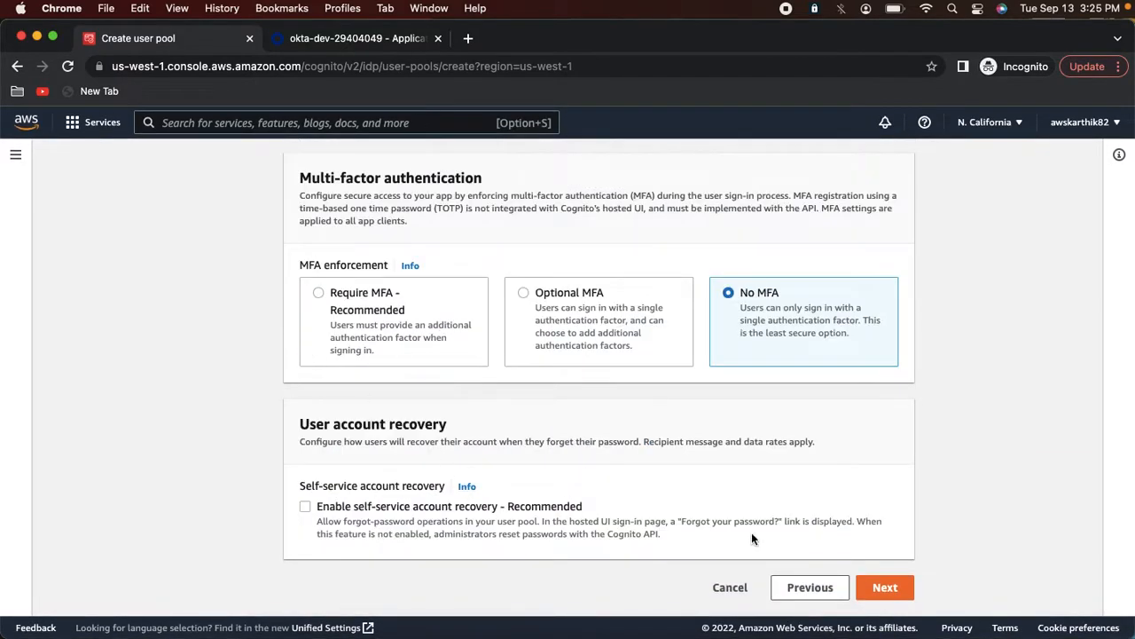
left_click(885, 587)
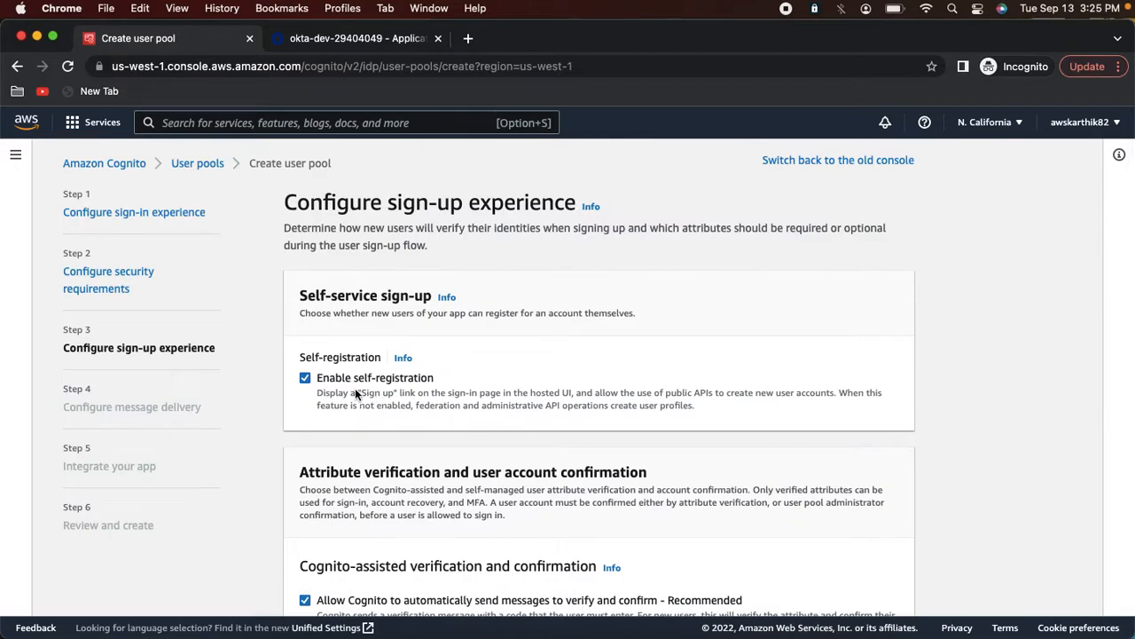
Disable self-registration and Cognito's automatic verification messages, and proceed to message delivery
left_click(304, 379)
scroll(403, 417, "down", 5)
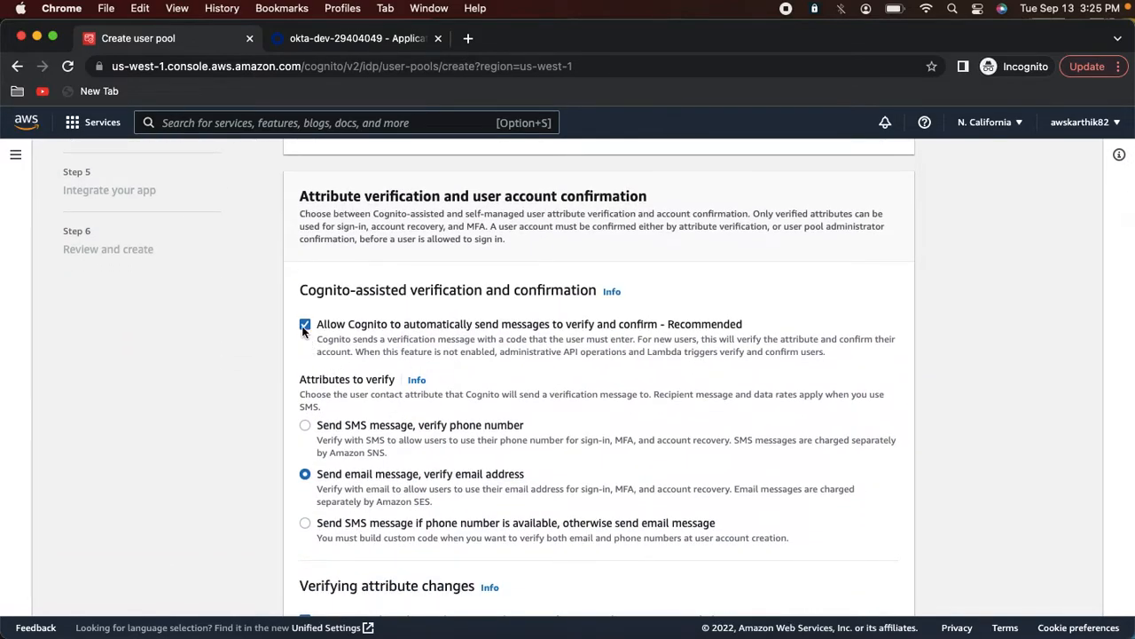
left_click(304, 324)
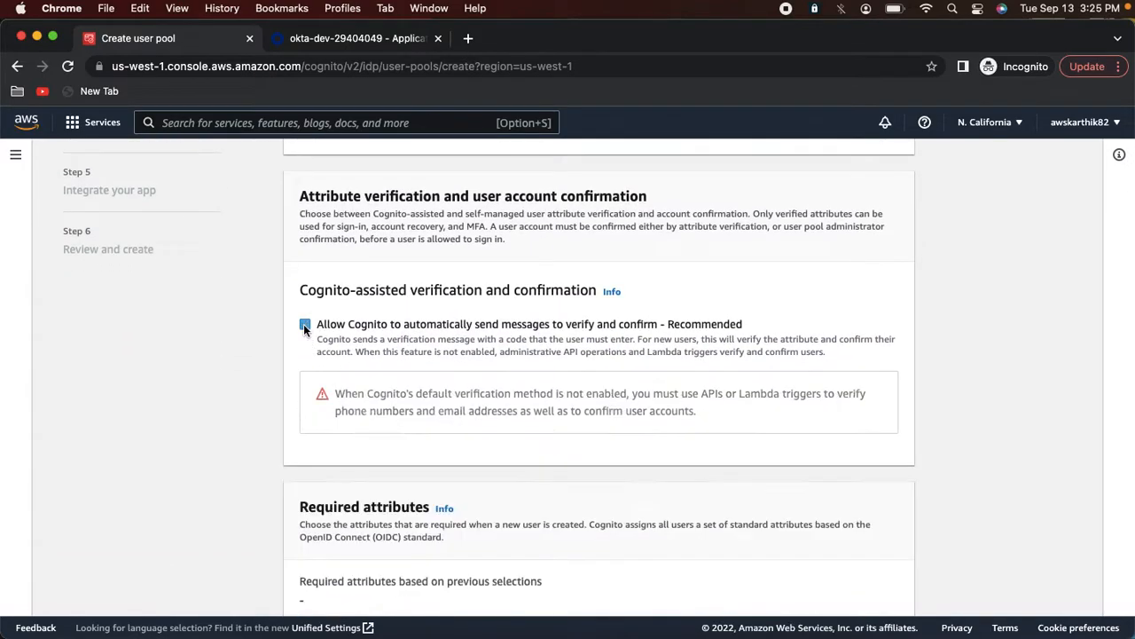
scroll(434, 344, "down", 5)
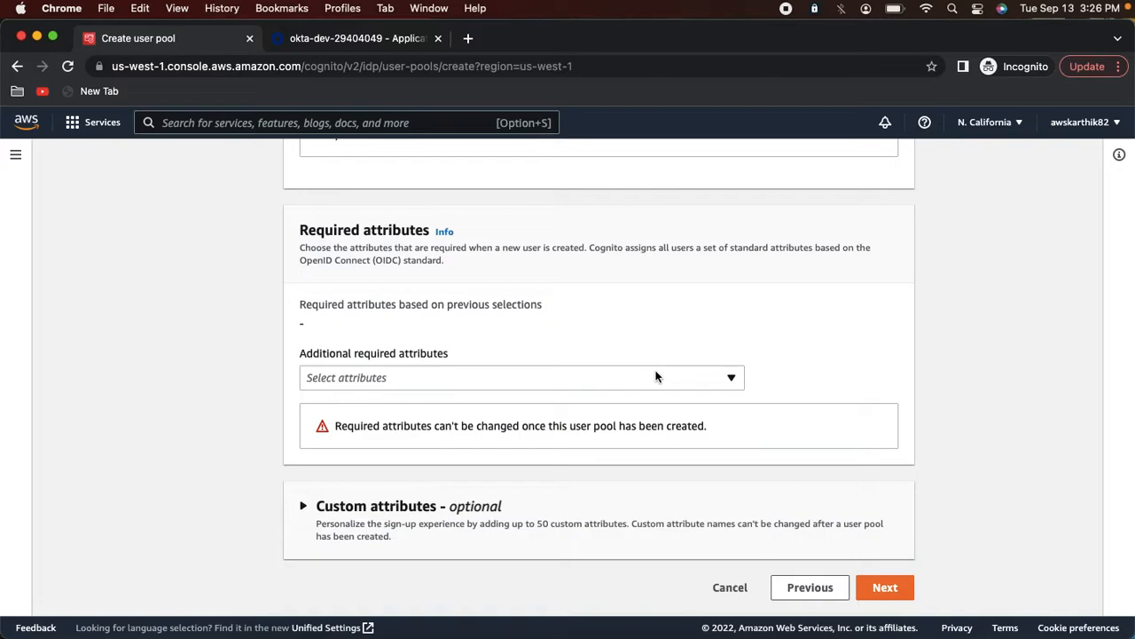
left_click(885, 587)
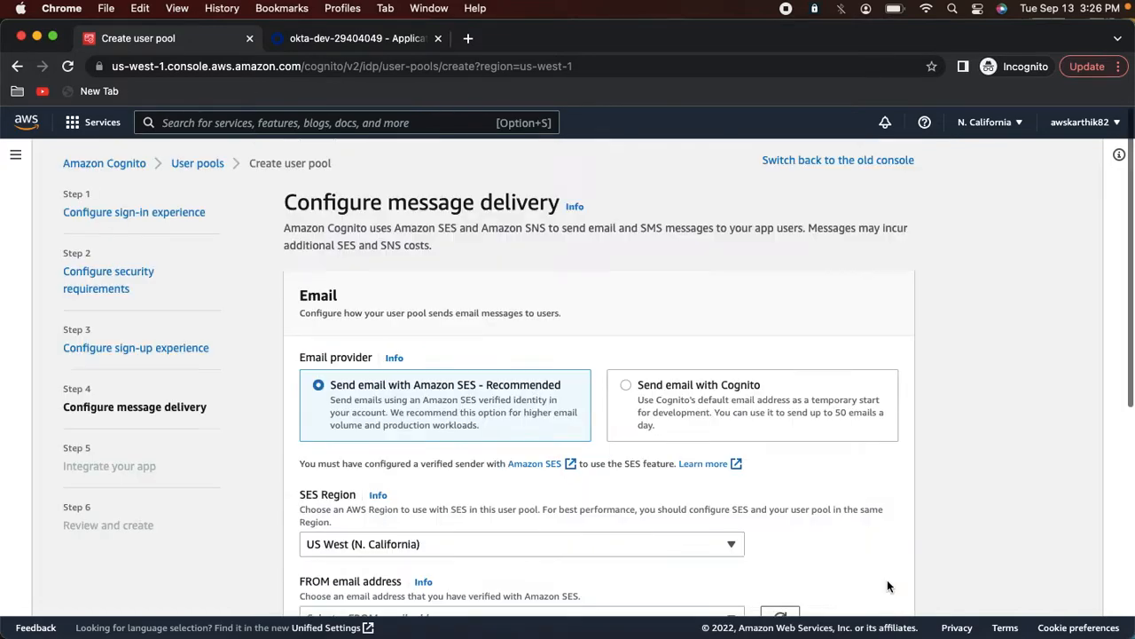
Choose Send email with Cognito as the email provider and proceed to the app integration settings
left_click(625, 386)
scroll(755, 396, "down", 3)
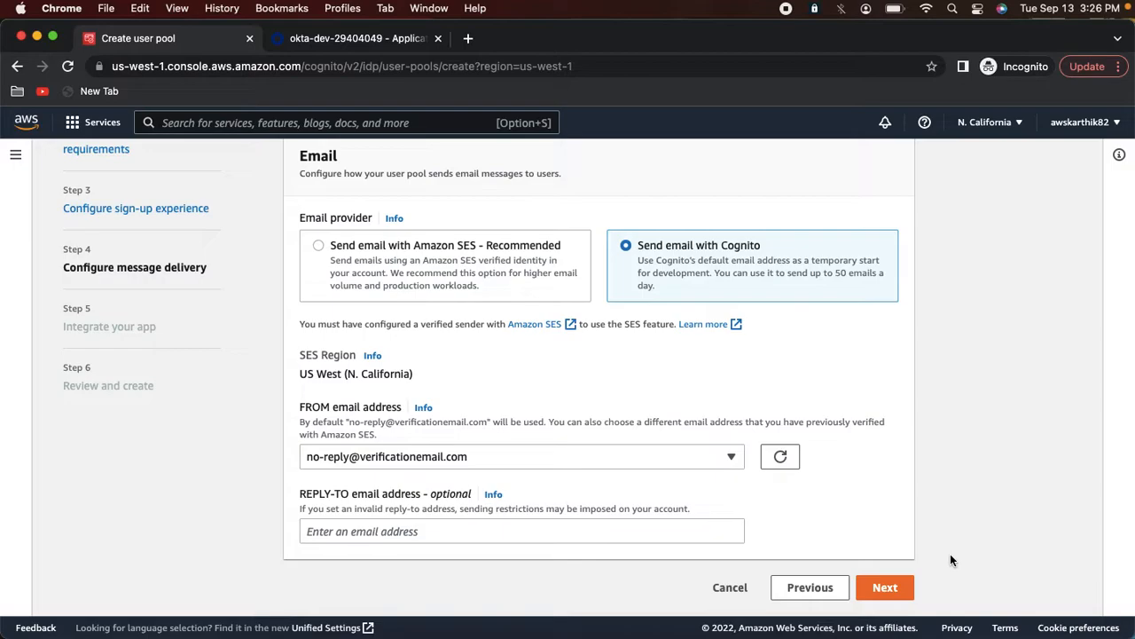
left_click(904, 588)
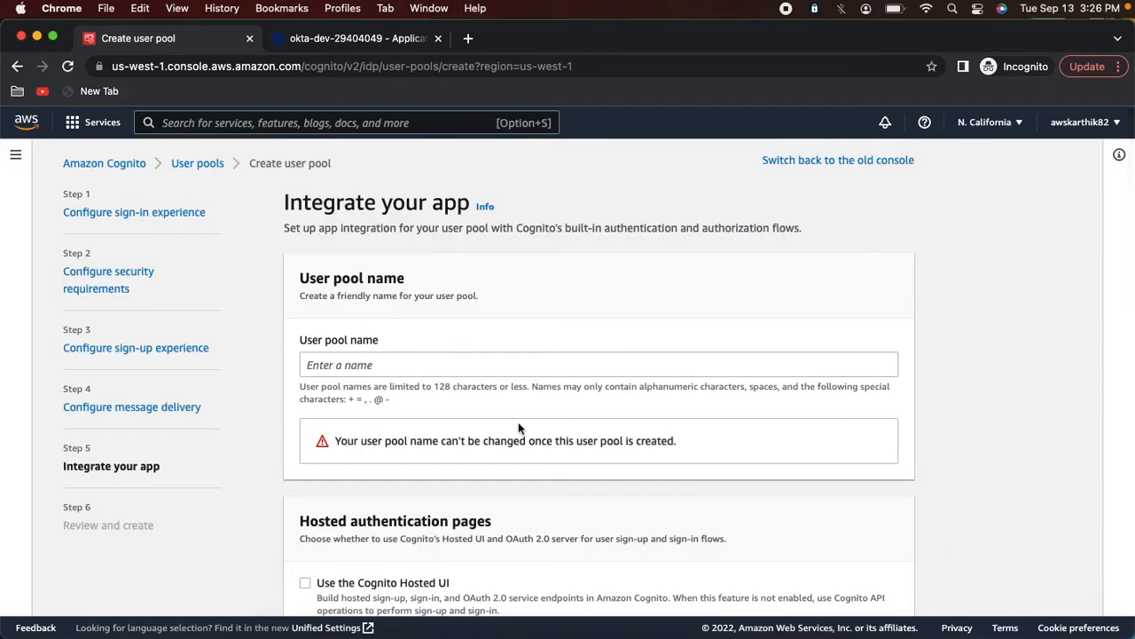
Name the user pool oktauserpool and enable the Cognito Hosted UI
left_click(360, 364)
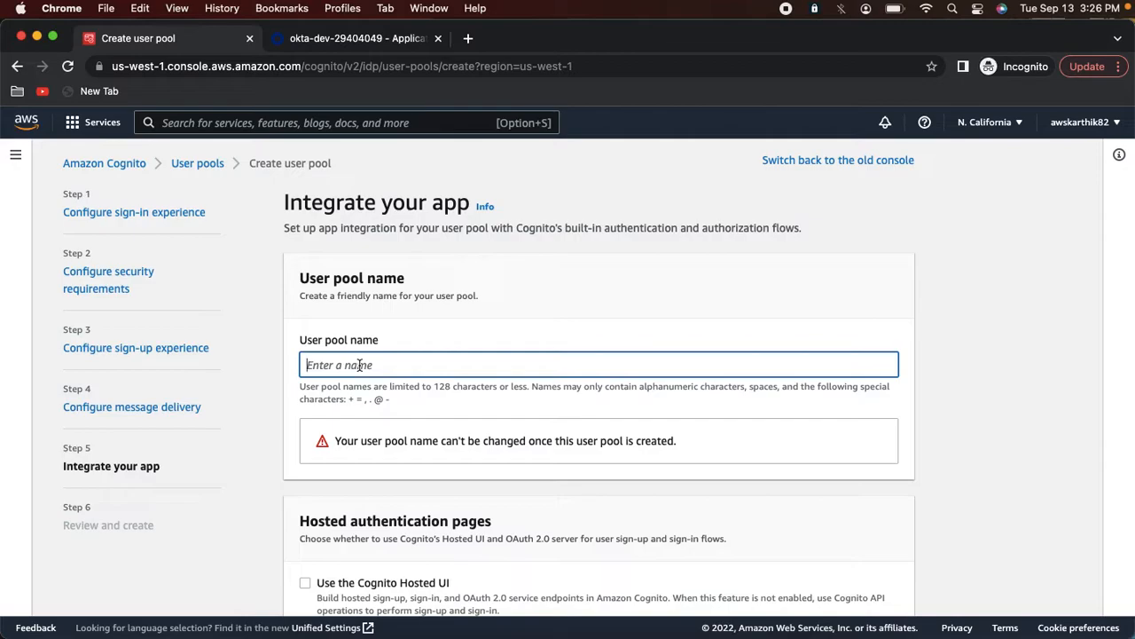
type("oktauserpool")
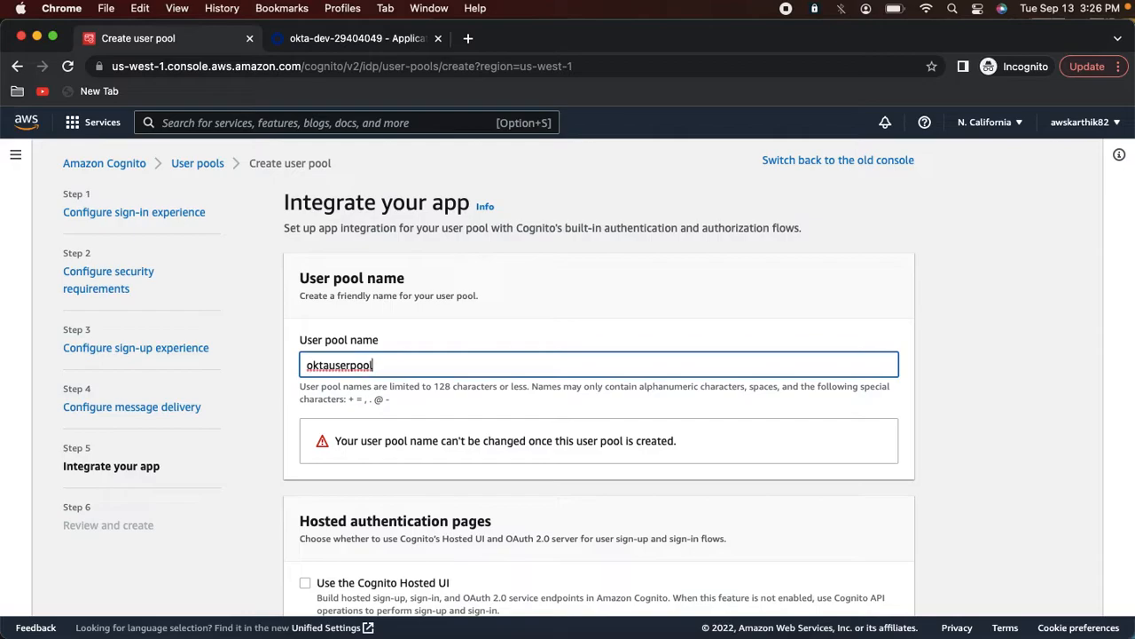
scroll(355, 331, "down", 4)
left_click(305, 419)
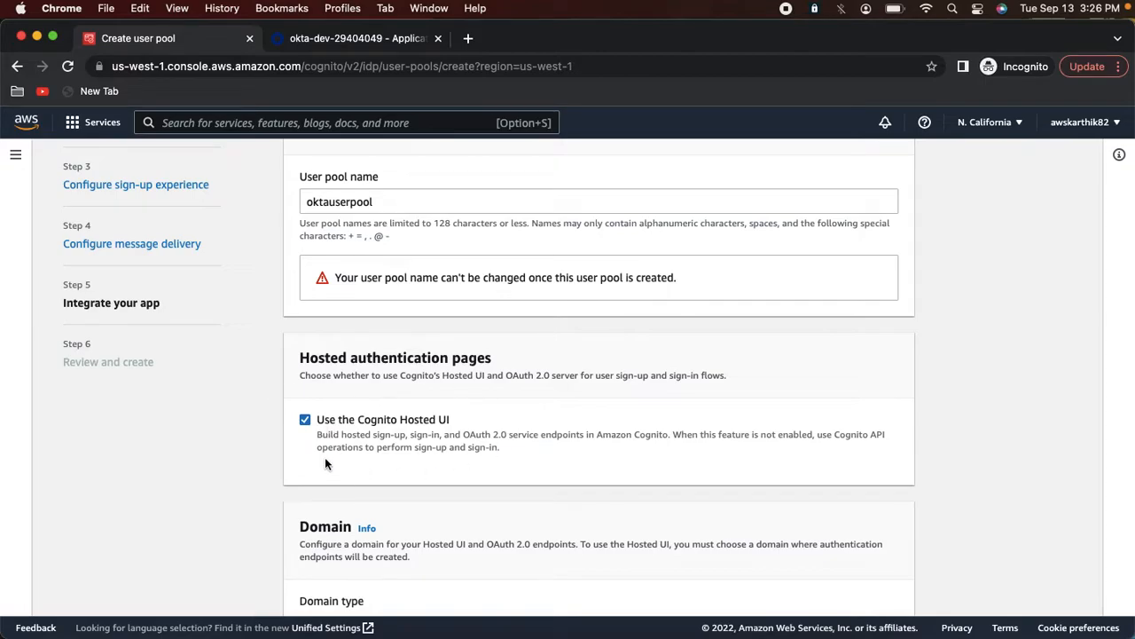
Set the Cognito domain prefix of the user pool to oktasaml
scroll(324, 461, "down", 6)
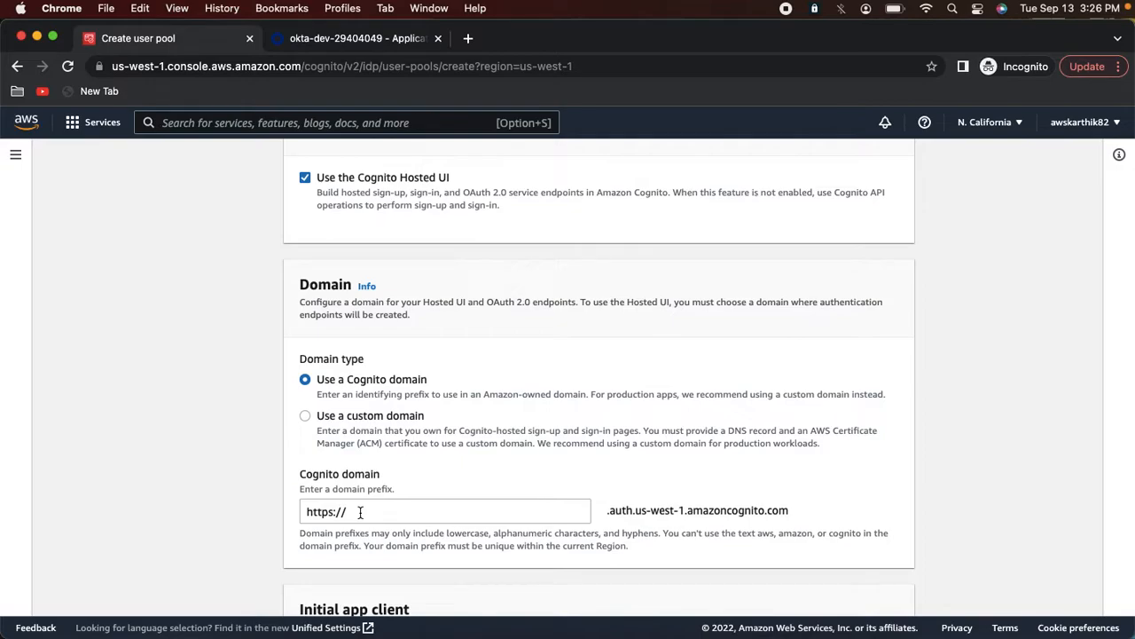
scroll(361, 512, "up", 10)
scroll(346, 381, "down", 5)
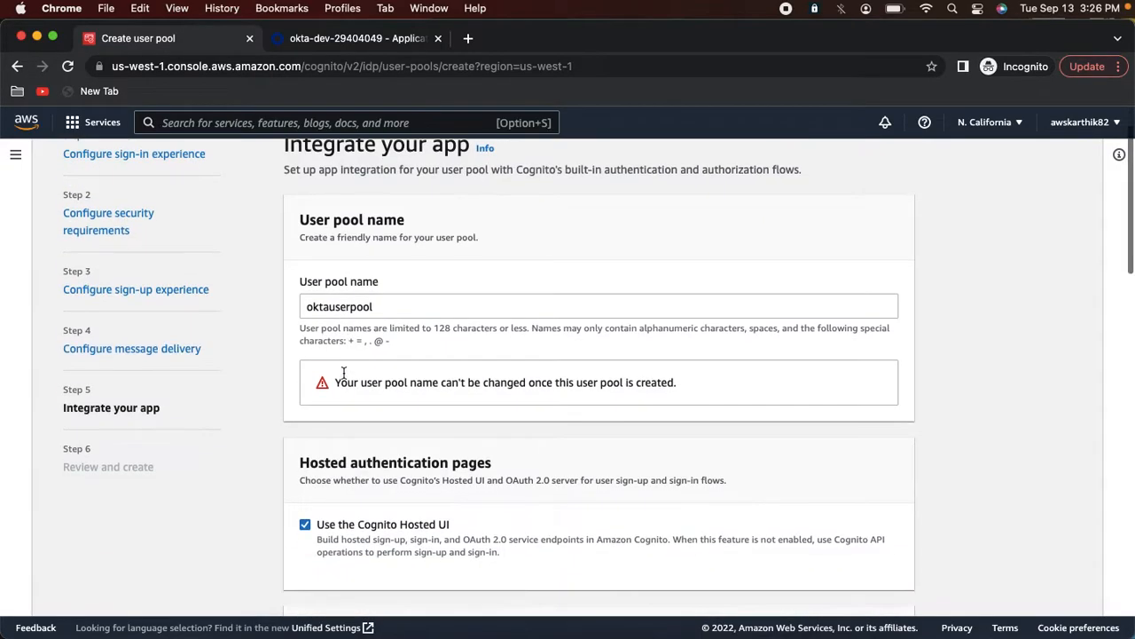
left_click(359, 540)
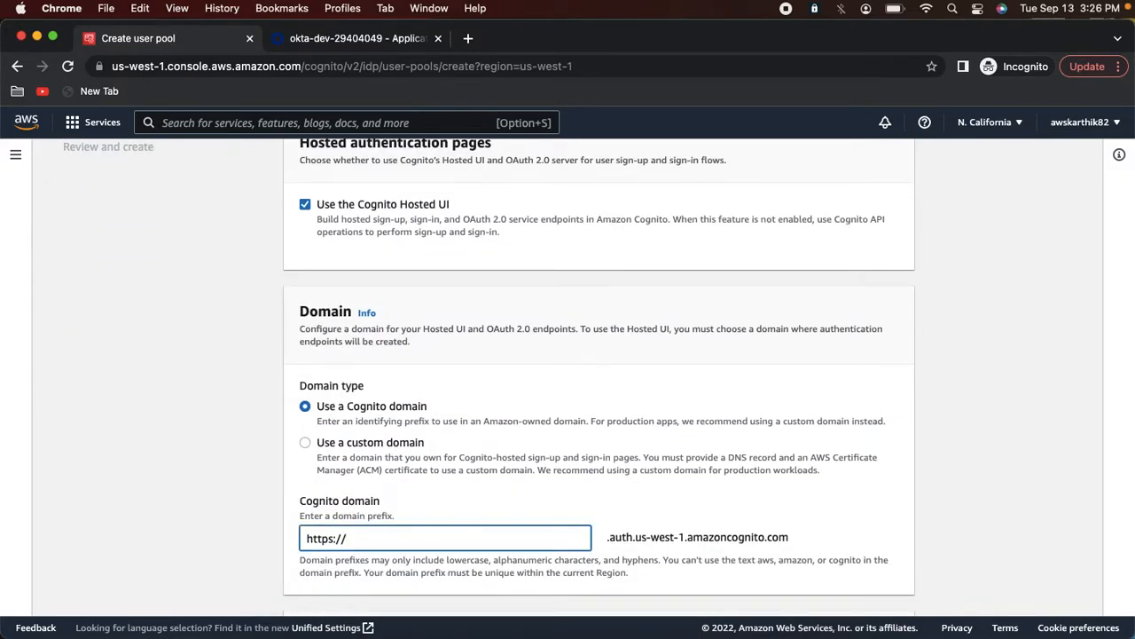
type("oktasaml")
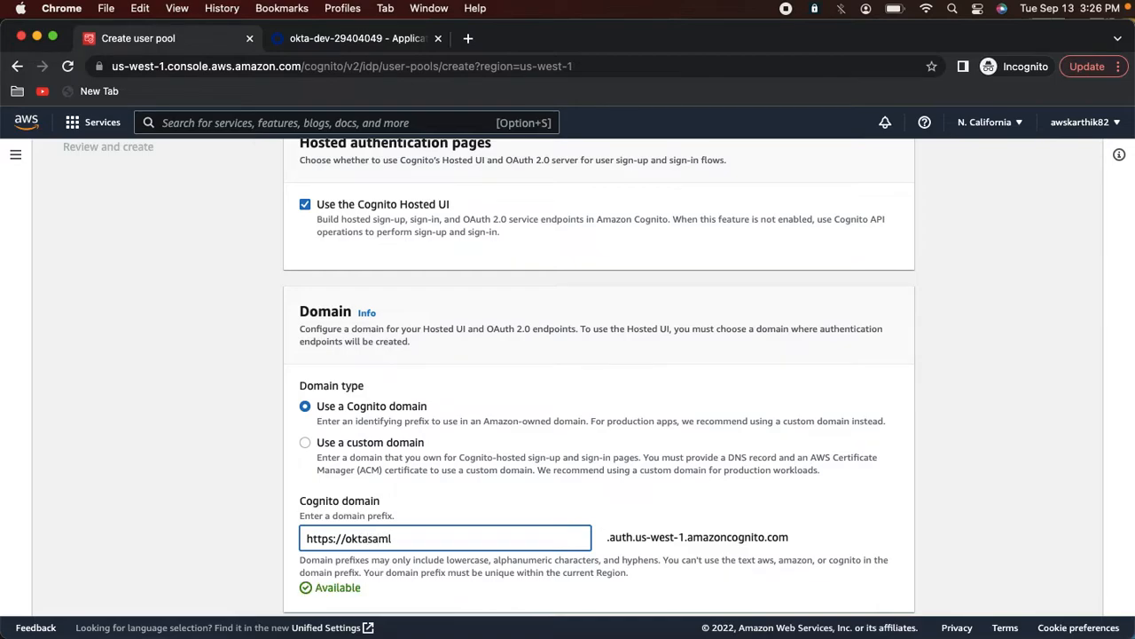
scroll(311, 552, "down", 2)
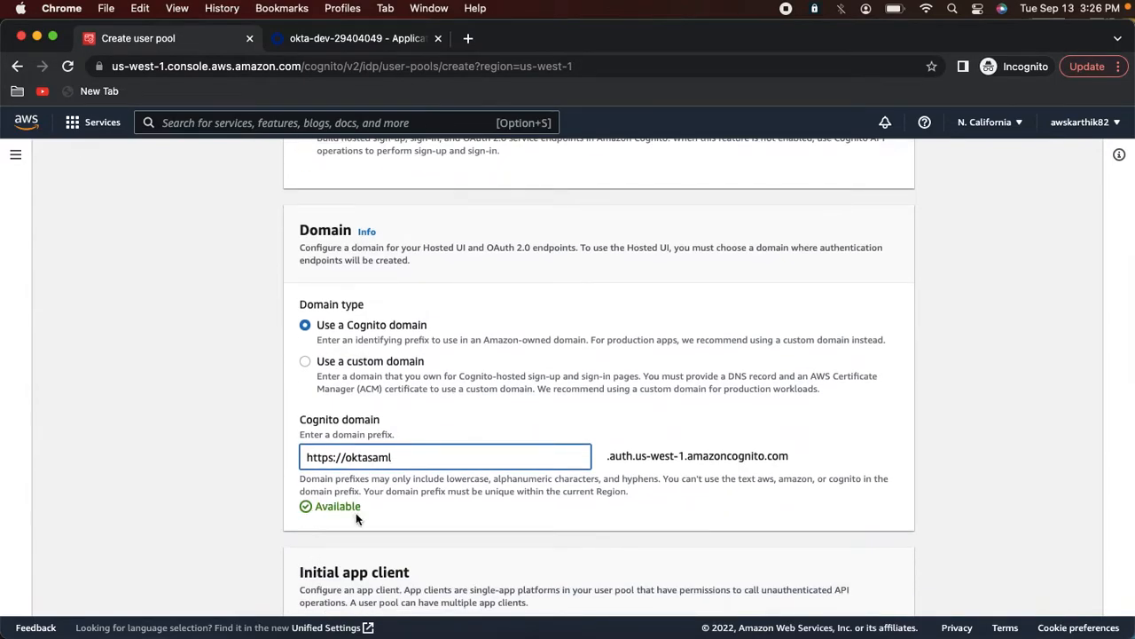
scroll(358, 519, "down", 2)
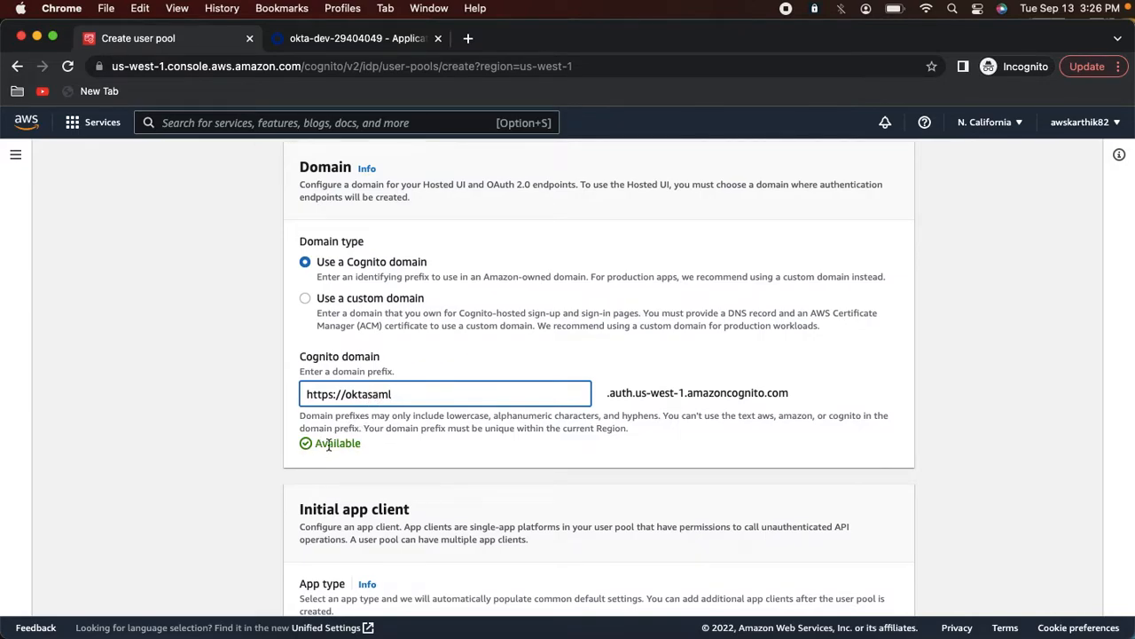
Keep the initial app client as a public client, name it oktaclient, and choose to generate a client secret
scroll(358, 443, "down", 5)
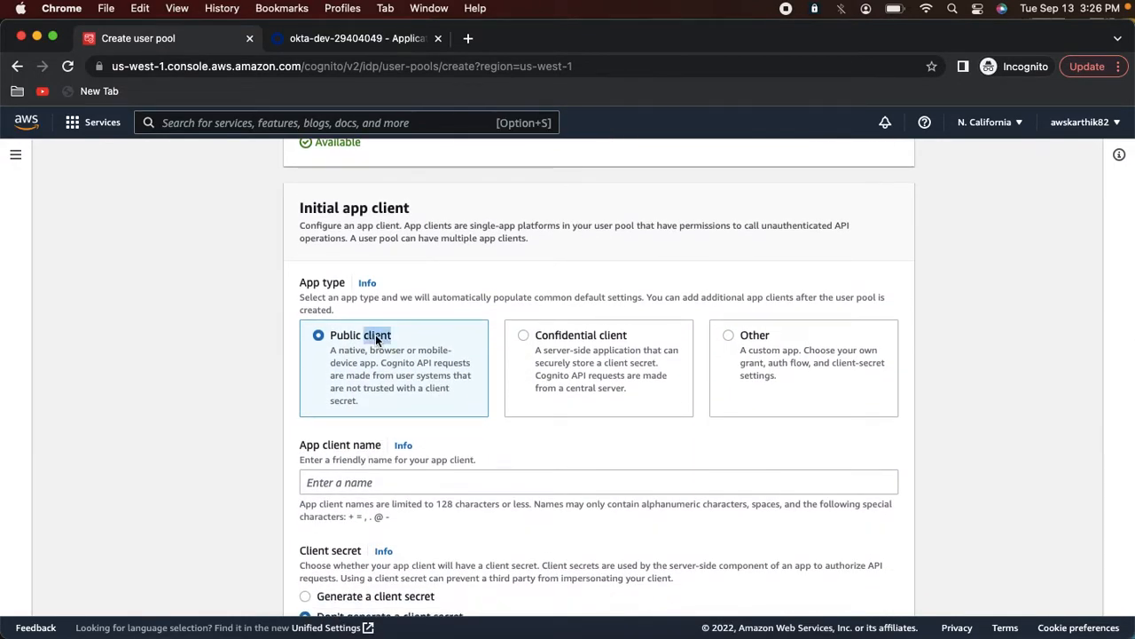
right_click(375, 335)
left_click(250, 354)
scroll(250, 354, "down", 3)
left_click(341, 346)
type("oktaclient")
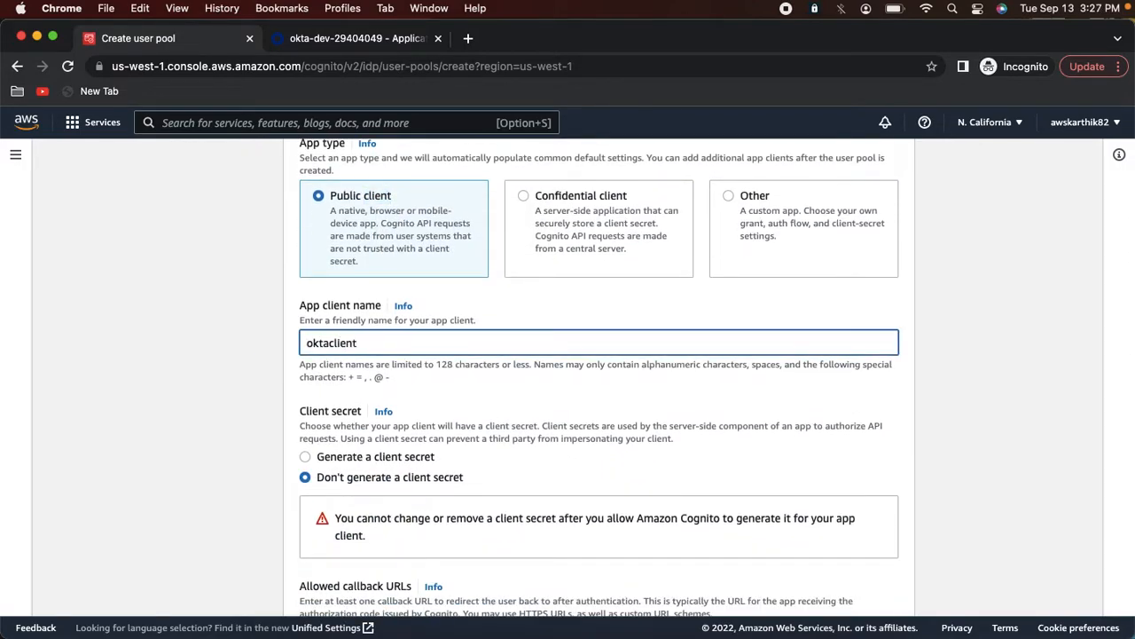
scroll(600, 378, "down", 2)
left_click(306, 381)
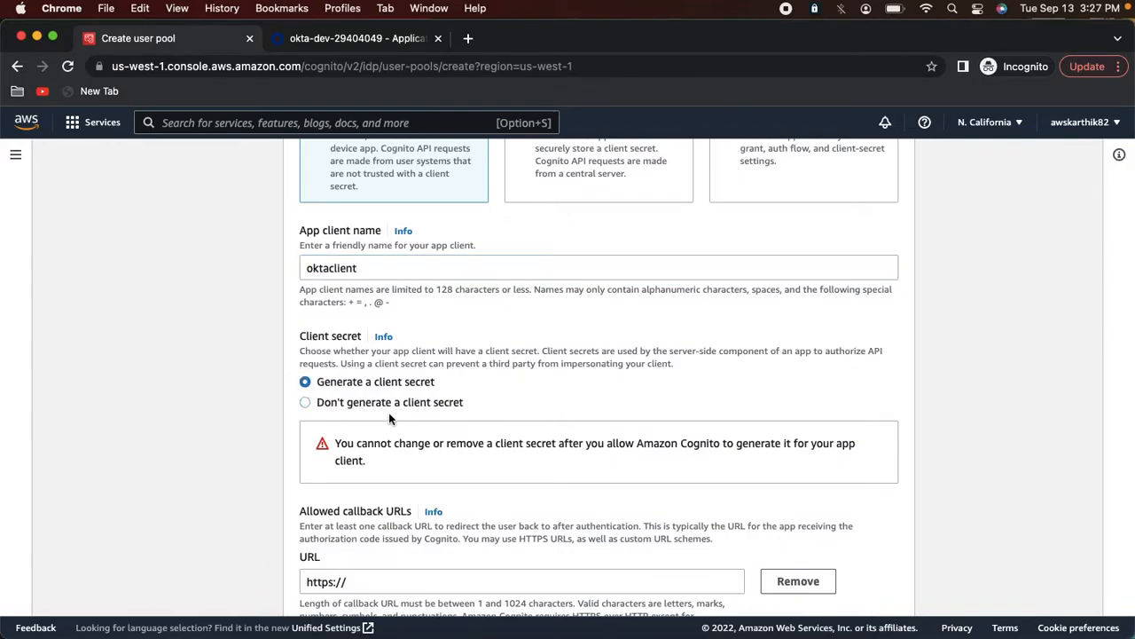
scroll(389, 418, "down", 5)
left_click(376, 345)
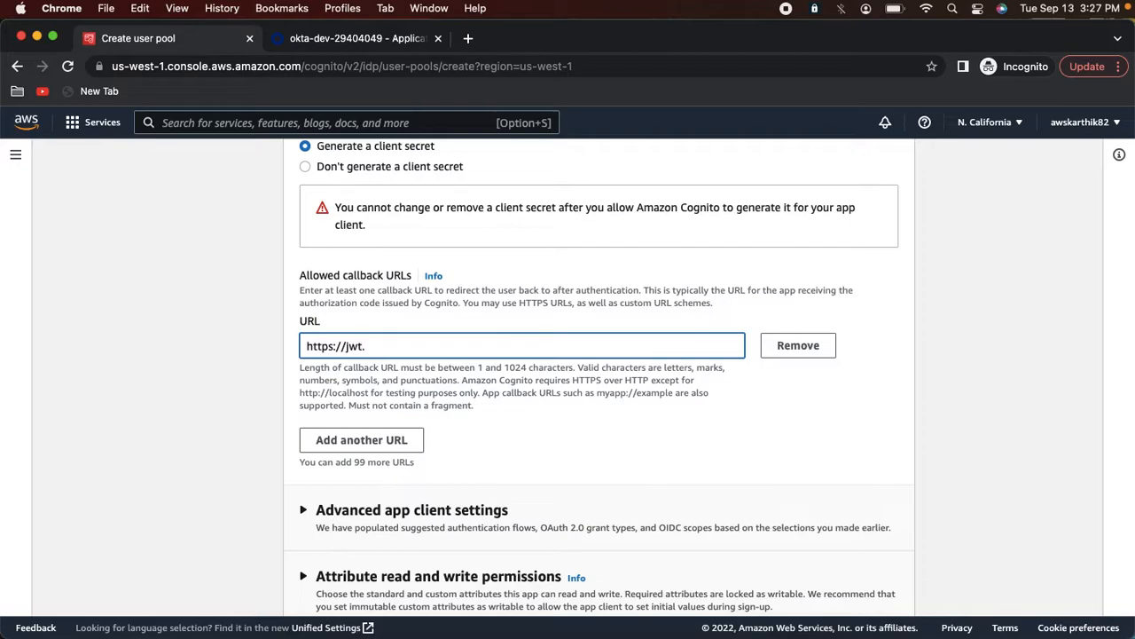
scroll(672, 332, "down", 2)
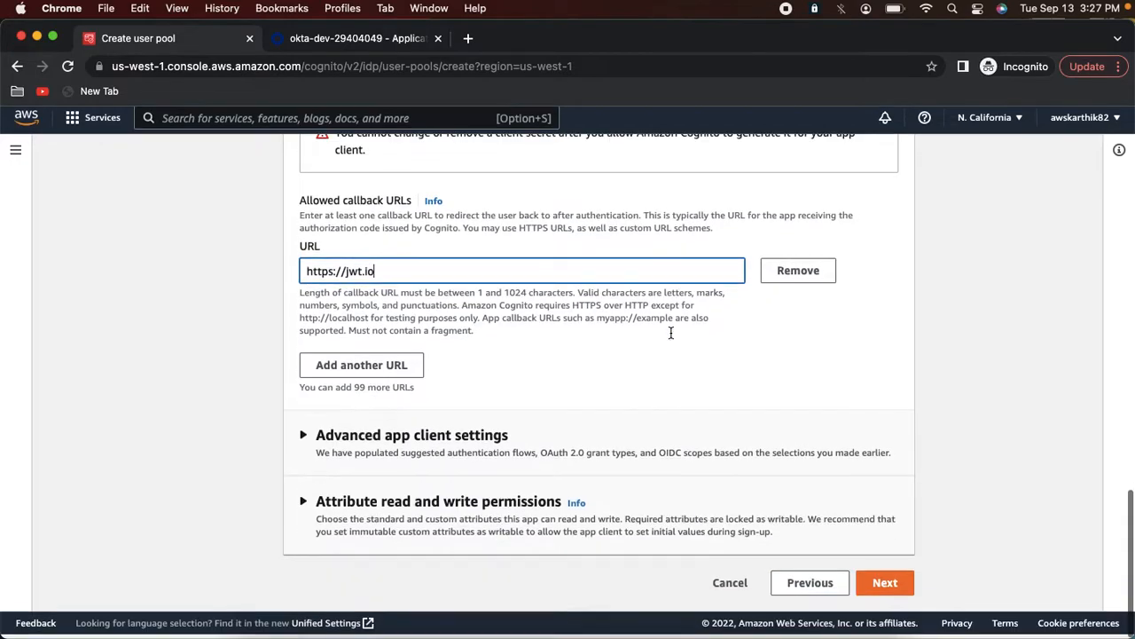
In the advanced app client settings, replace the Authorization code grant with Implicit grant as the OAuth 2.0 grant type
left_click(401, 443)
scroll(402, 448, "down", 7)
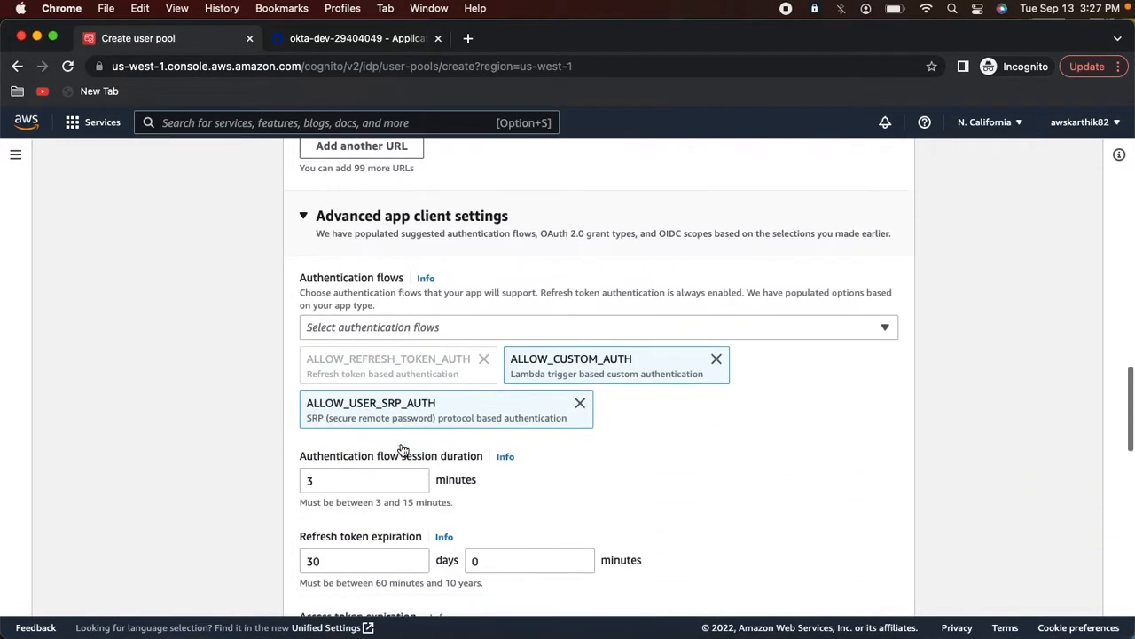
scroll(510, 353, "down", 9)
scroll(459, 352, "down", 9)
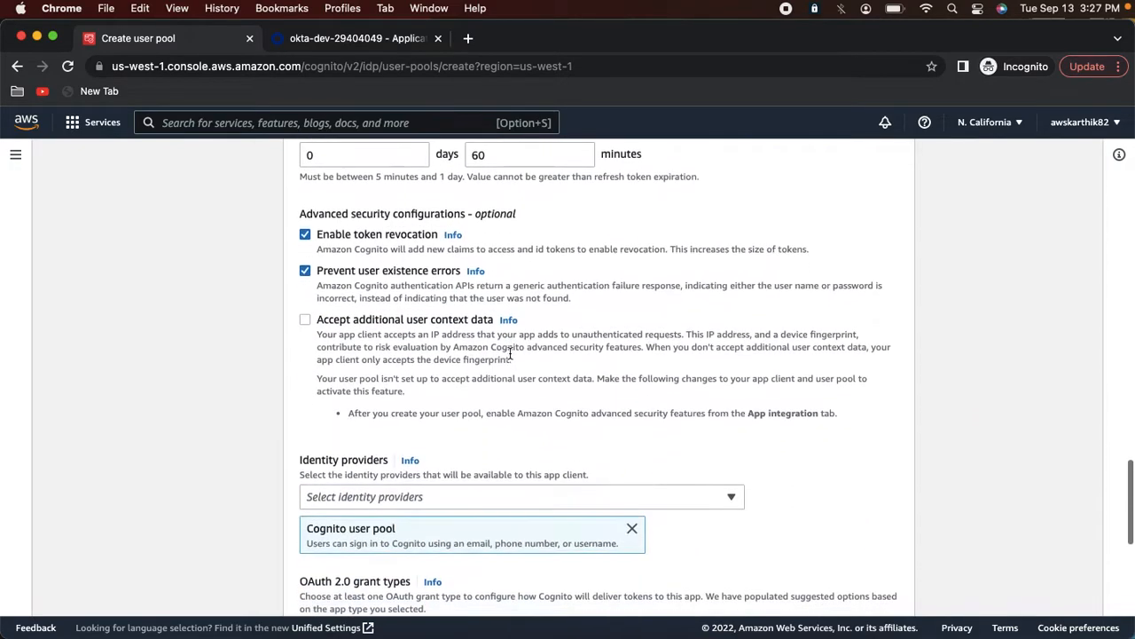
scroll(460, 352, "up", 1)
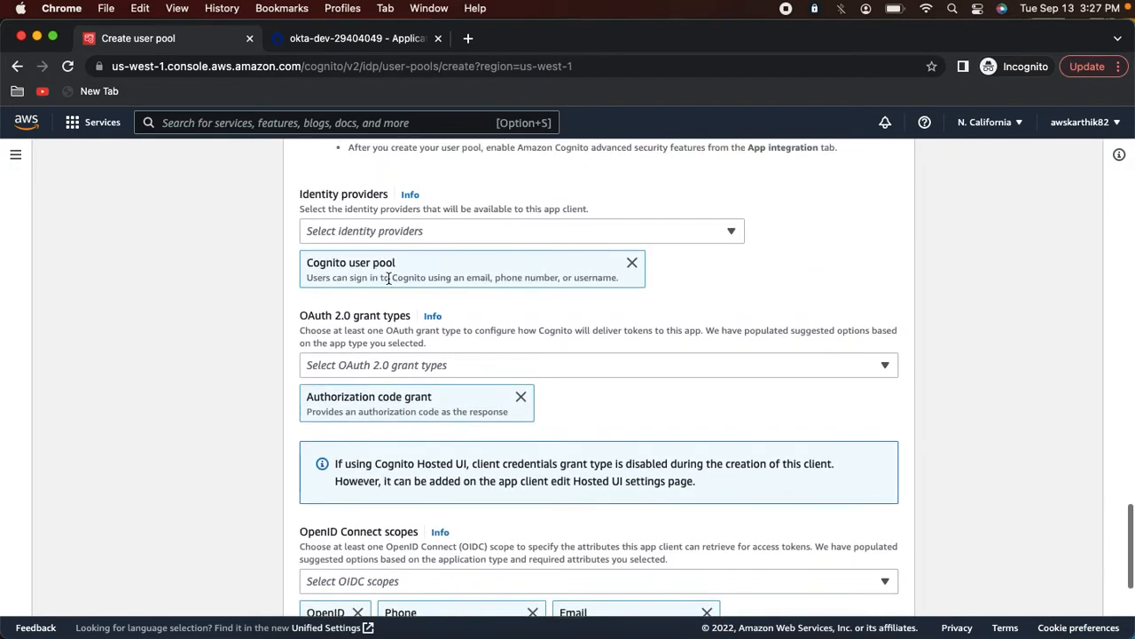
left_click(533, 365)
left_click(374, 433)
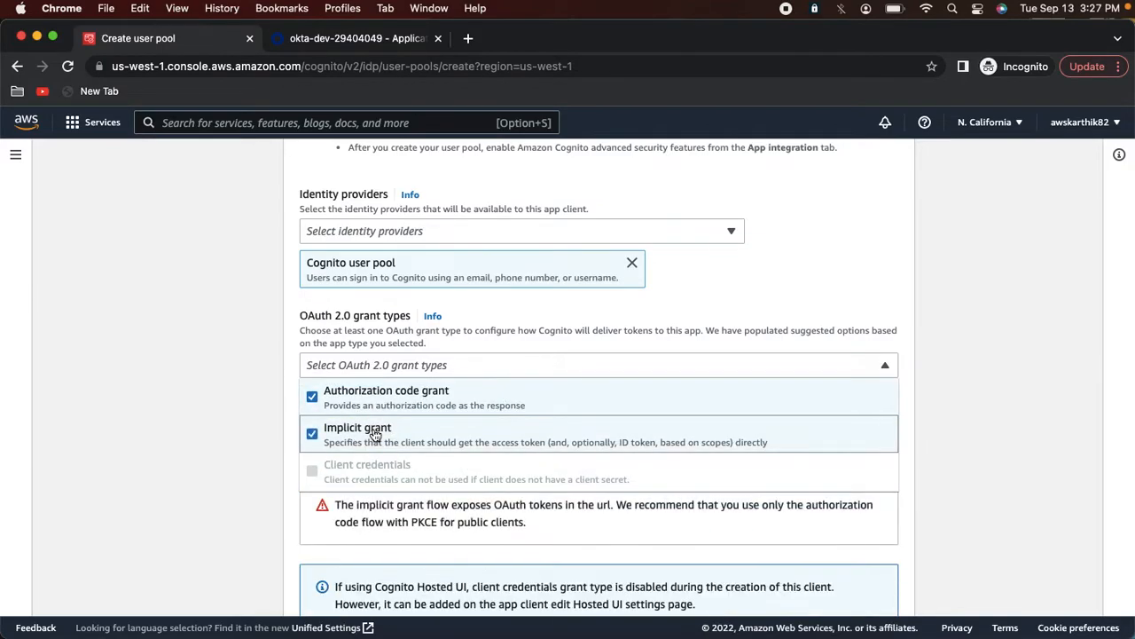
left_click(313, 396)
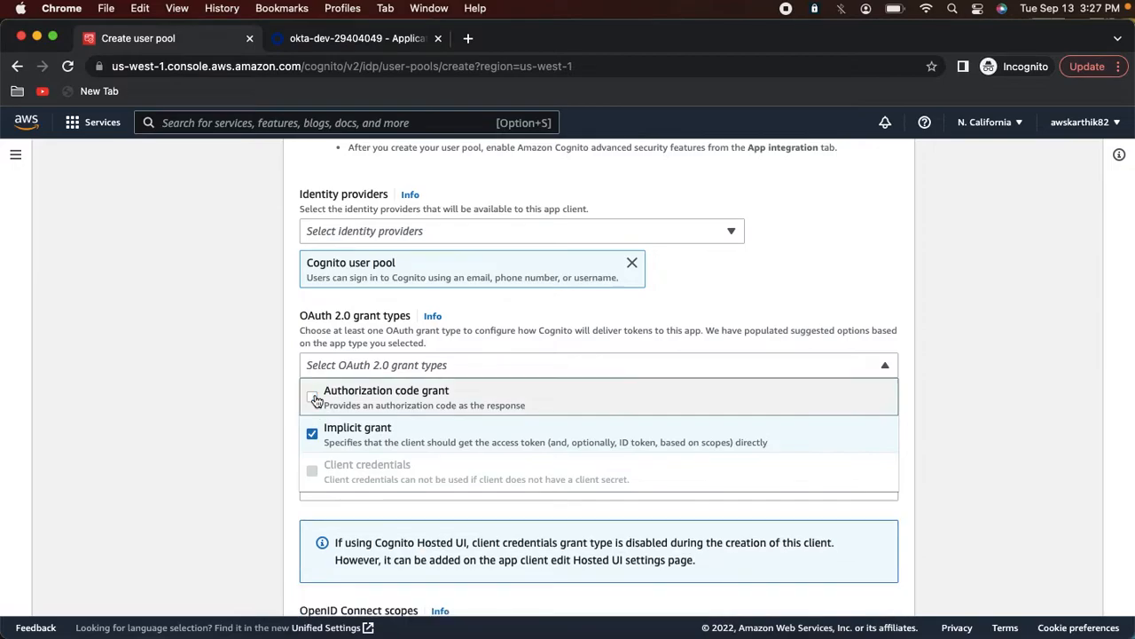
left_click(965, 419)
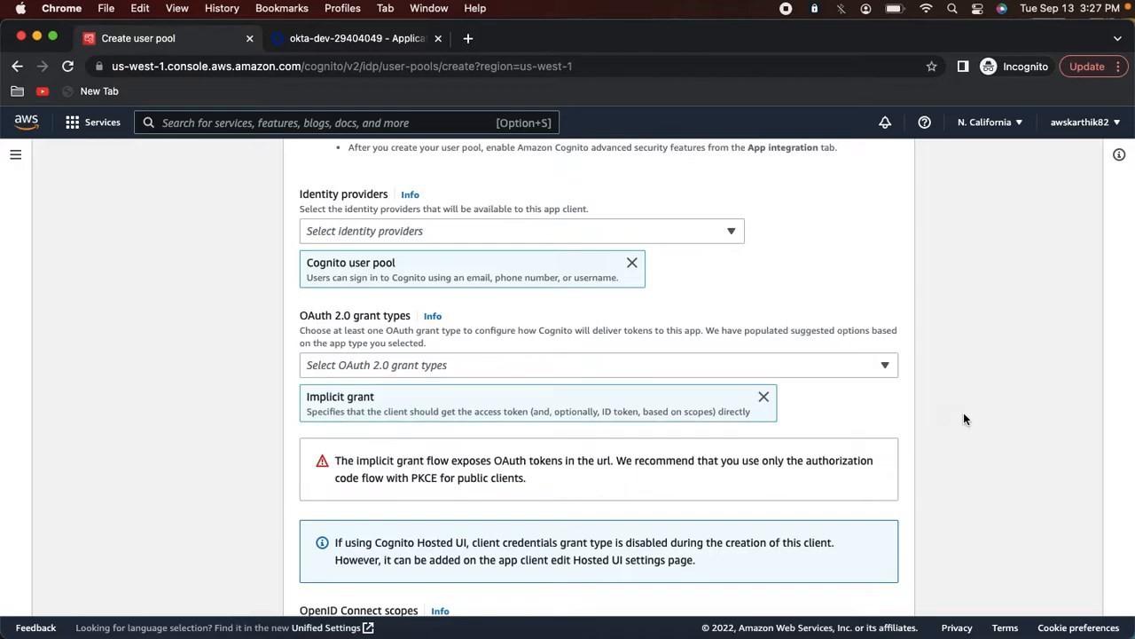
Replace the Phone scope with Profile in the OpenID Connect scopes and proceed to the review page
scroll(965, 419, "down", 3)
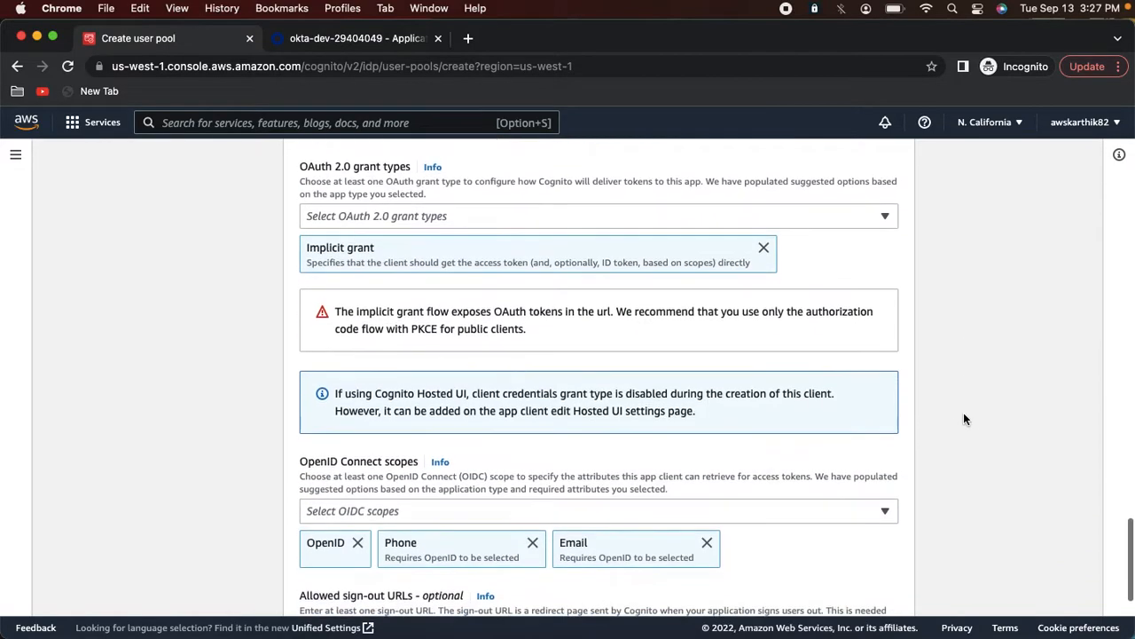
scroll(431, 434, "down", 2)
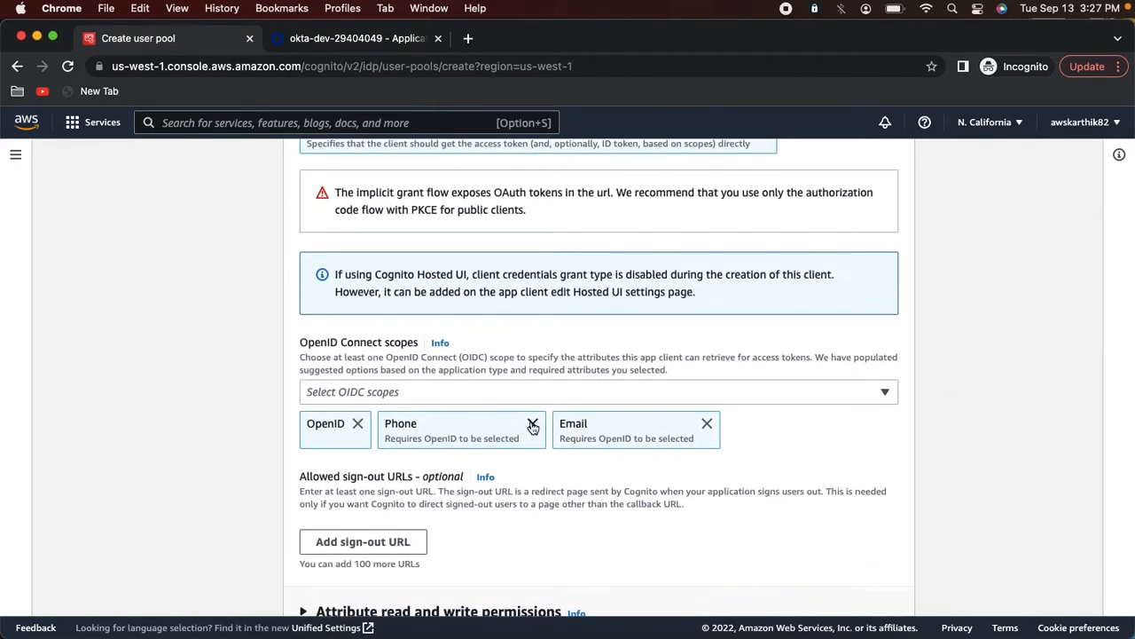
left_click(533, 426)
left_click(425, 386)
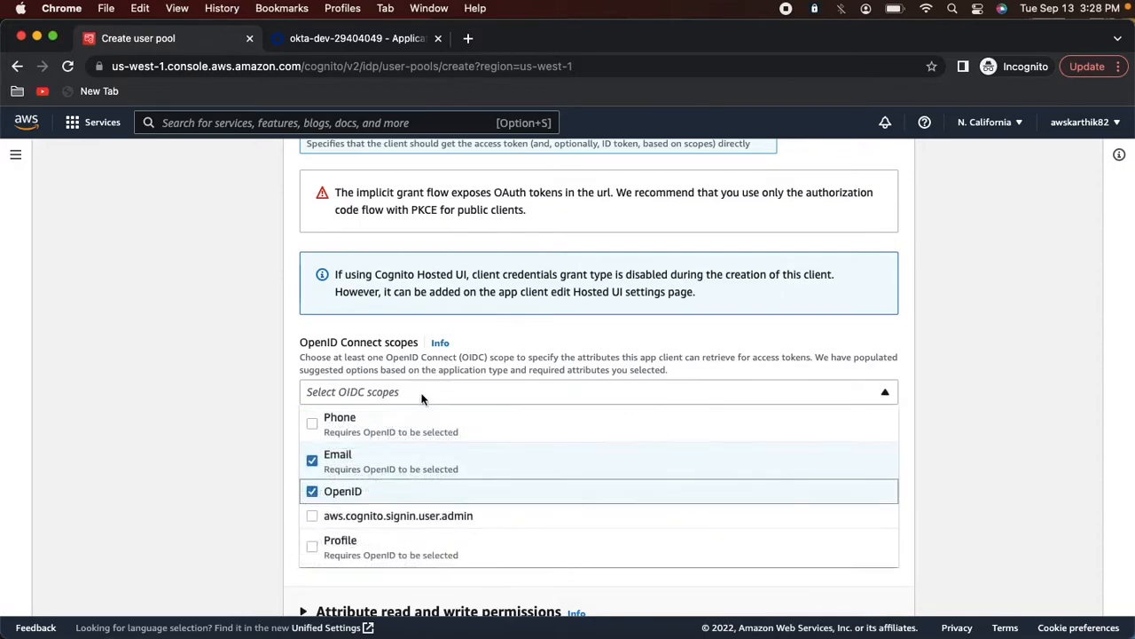
left_click(354, 545)
left_click(934, 501)
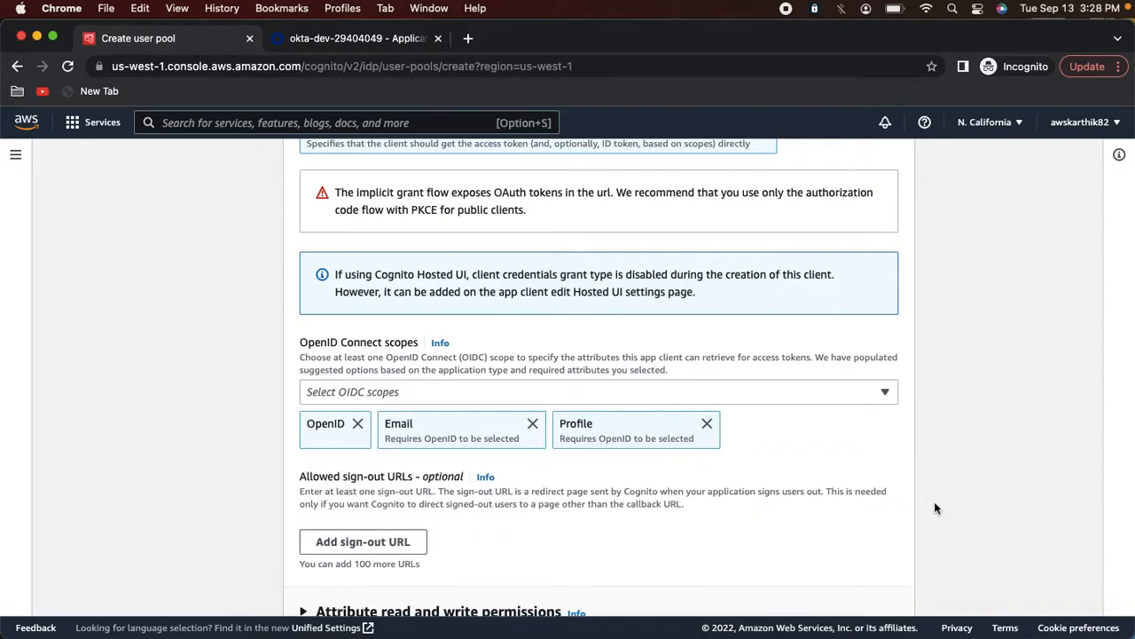
scroll(544, 447, "down", 3)
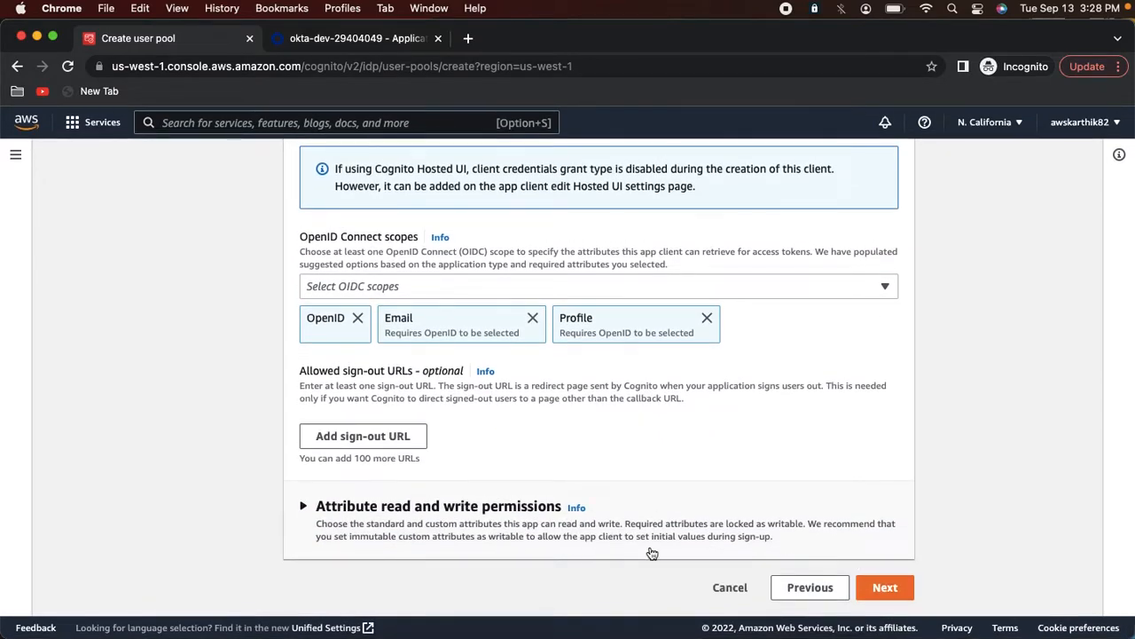
left_click(873, 586)
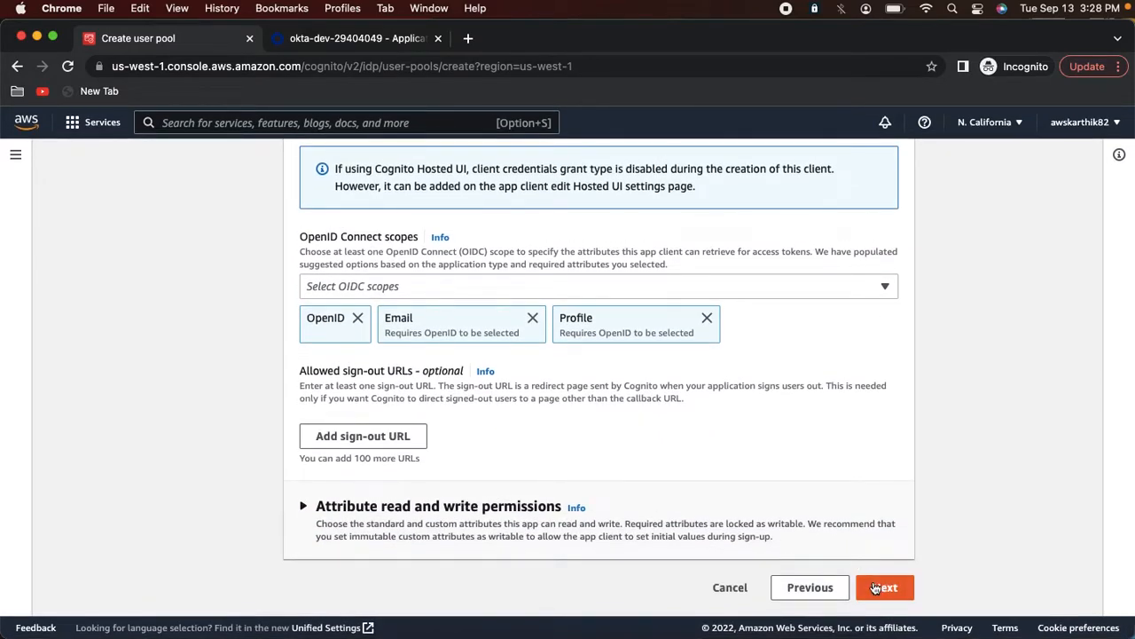
Review the configured settings and create the user pool
scroll(697, 468, "down", 15)
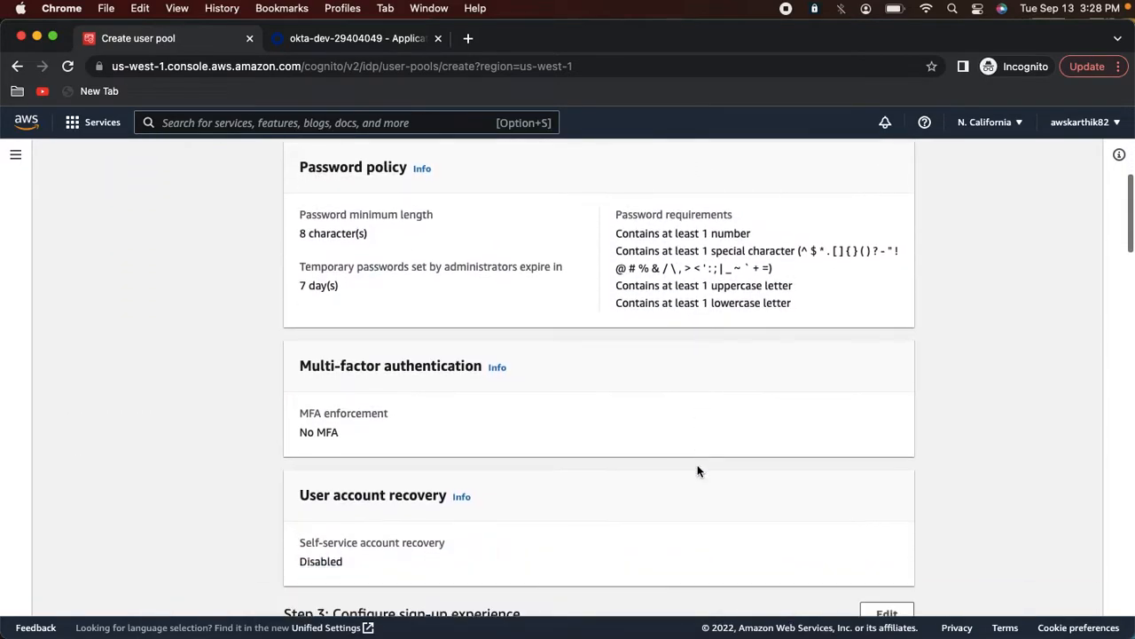
scroll(697, 470, "down", 15)
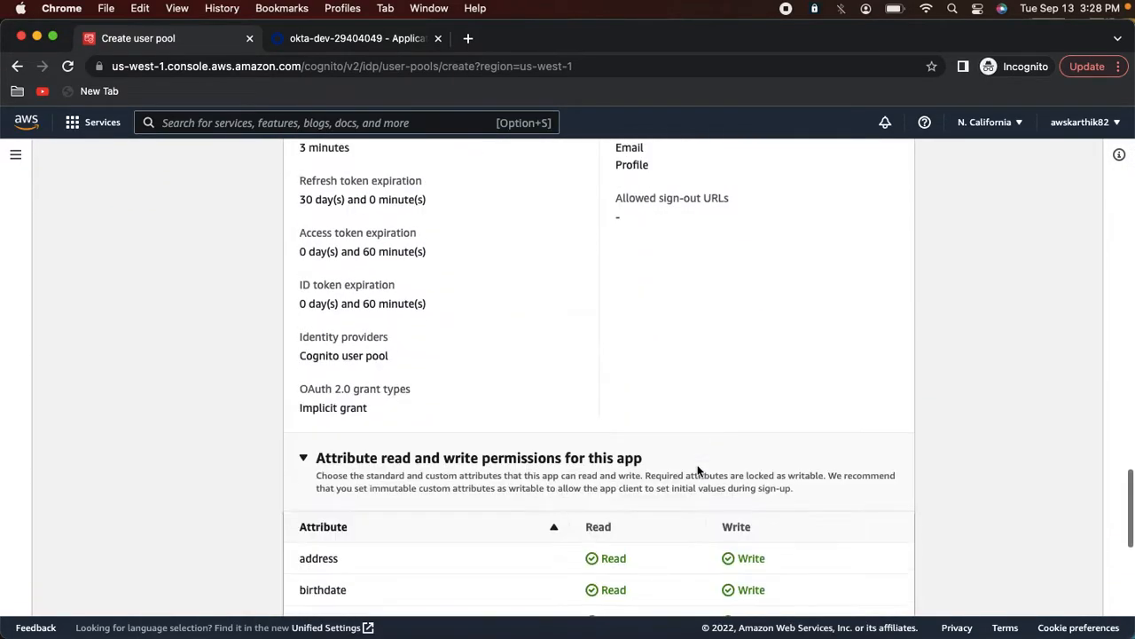
scroll(697, 471, "down", 5)
left_click(856, 602)
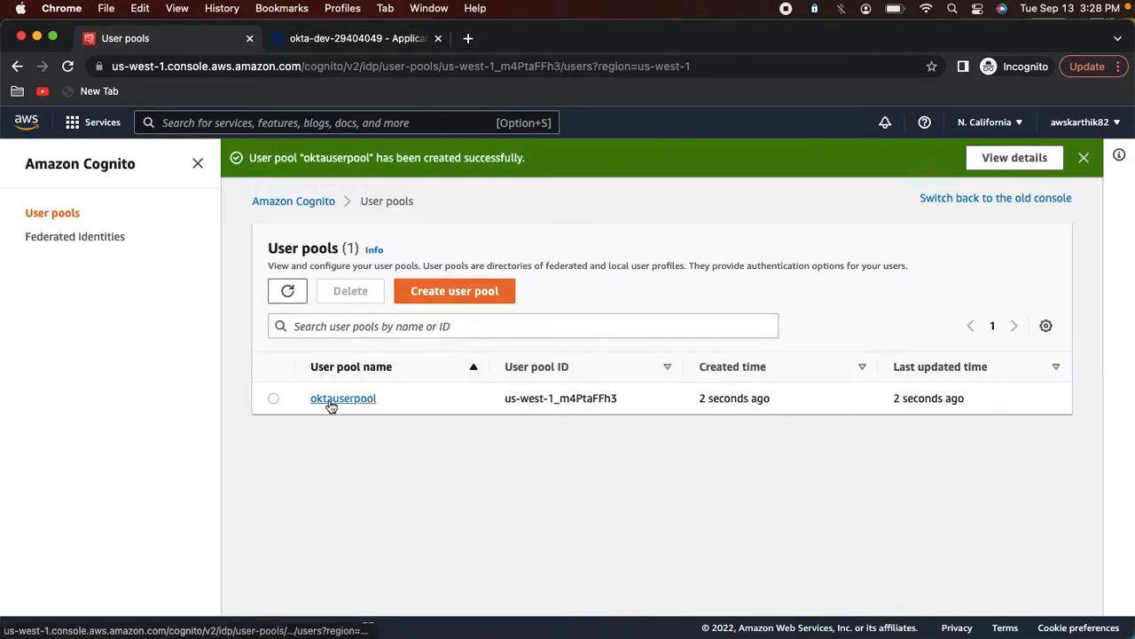
Open the oktauserpool user pool and look over its overview and user list
left_click(331, 403)
scroll(522, 439, "down", 5)
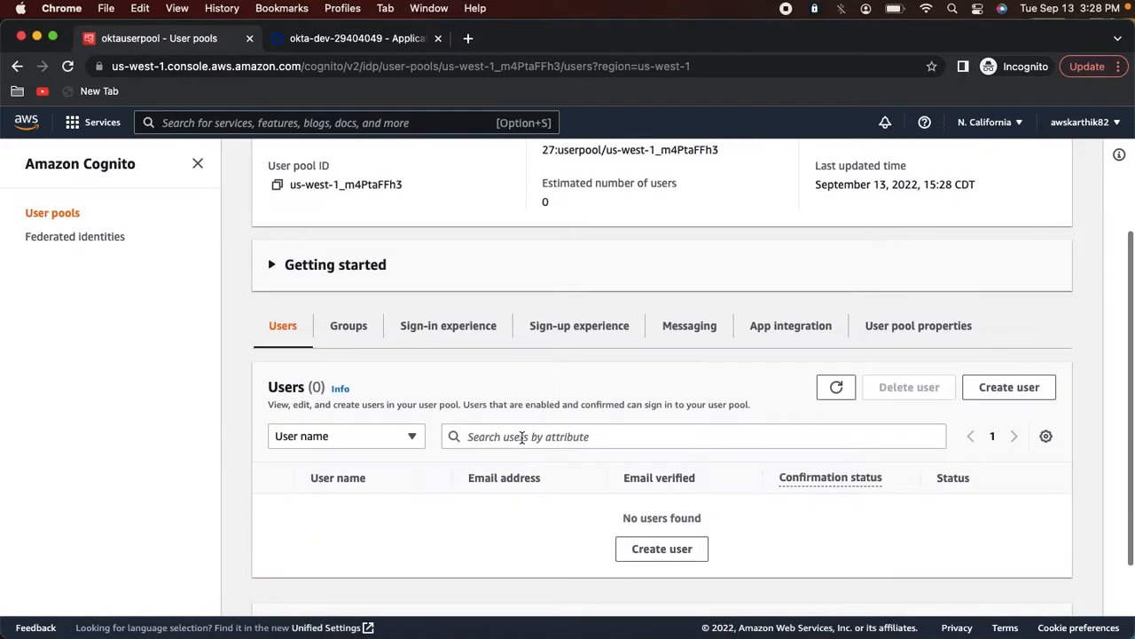
scroll(522, 436, "up", 5)
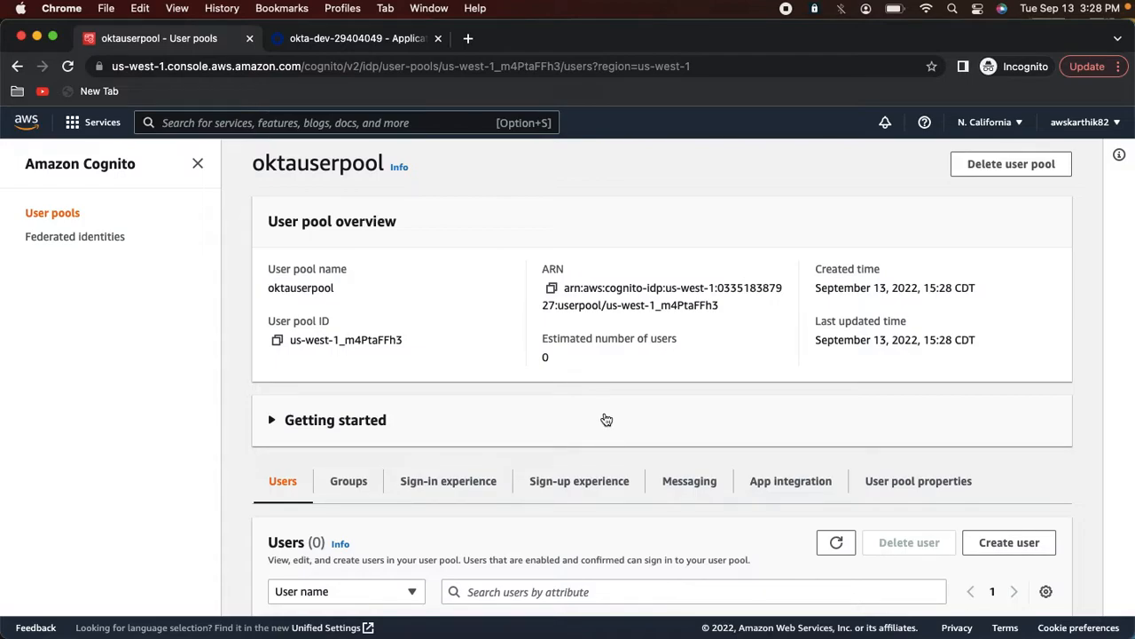
Switch to the Okta admin console and start a new app integration with SAML 2.0 as the sign-in method
left_click(336, 45)
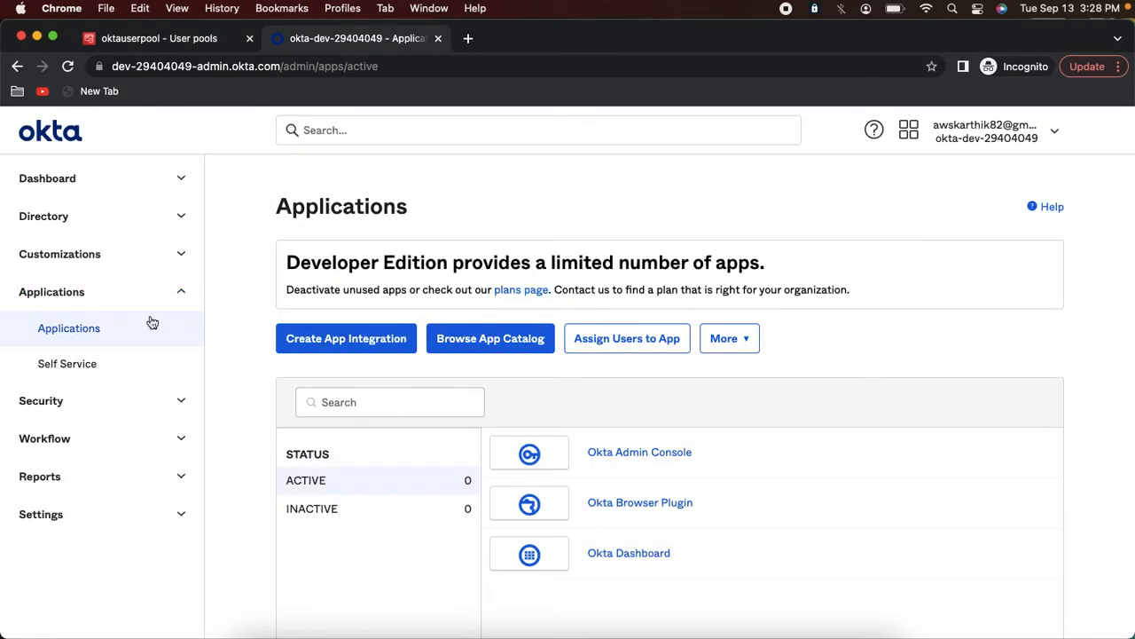
left_click(92, 334)
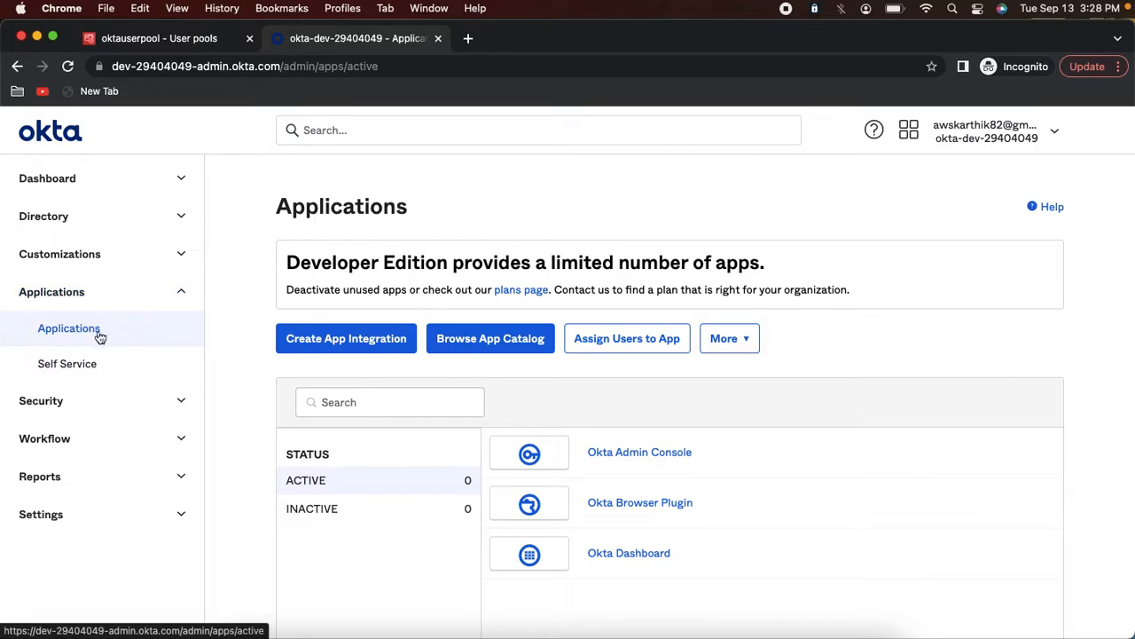
left_click(338, 341)
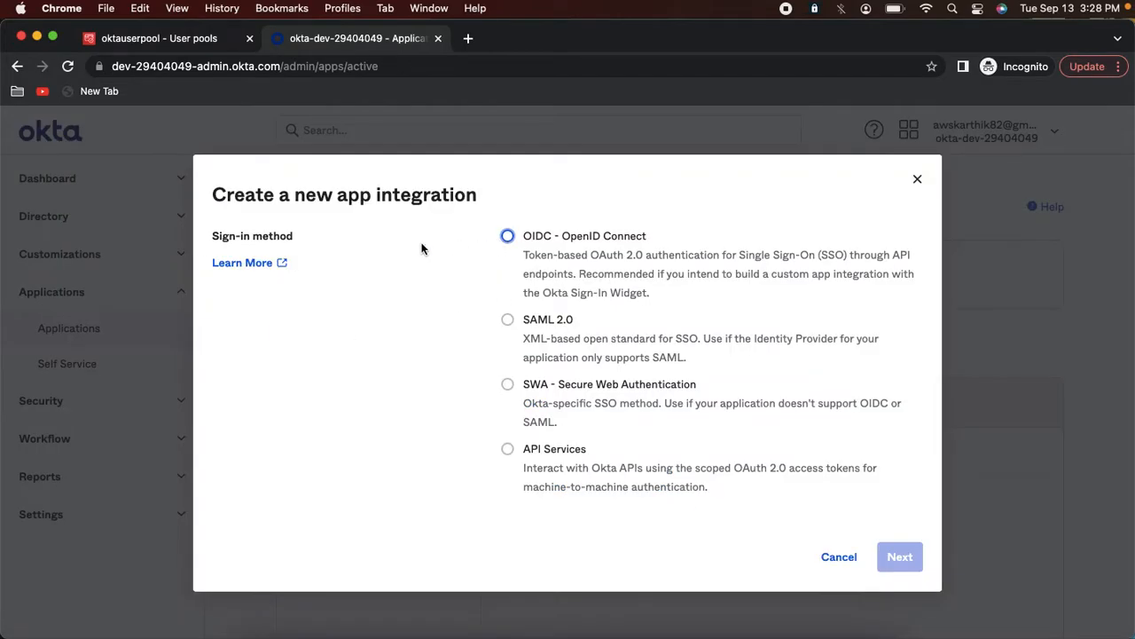
left_click(506, 319)
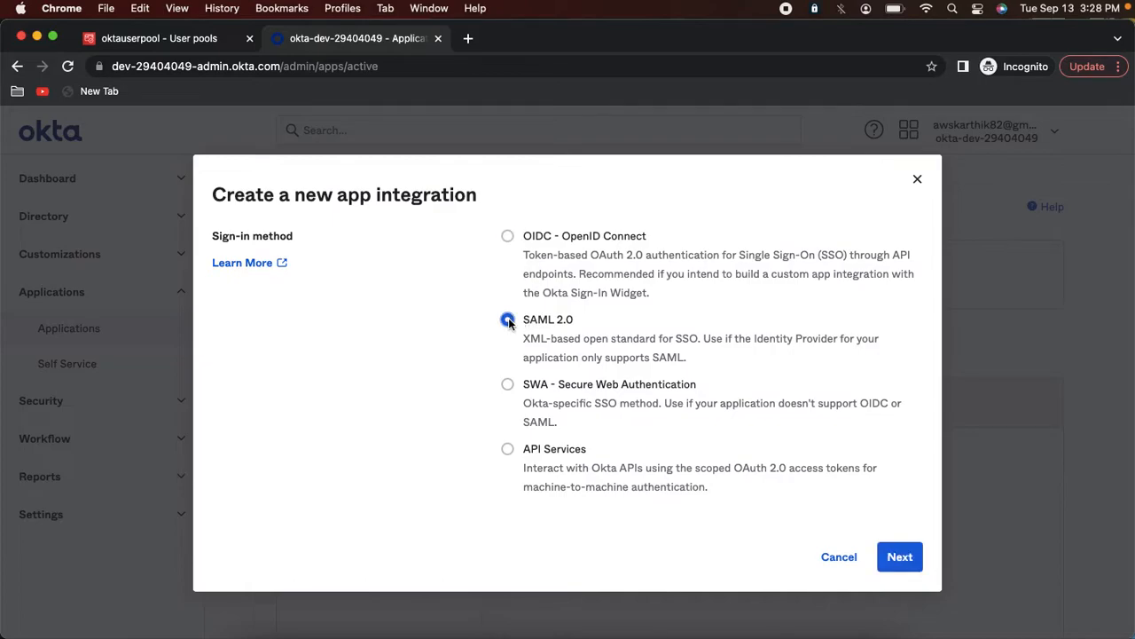
left_click(901, 557)
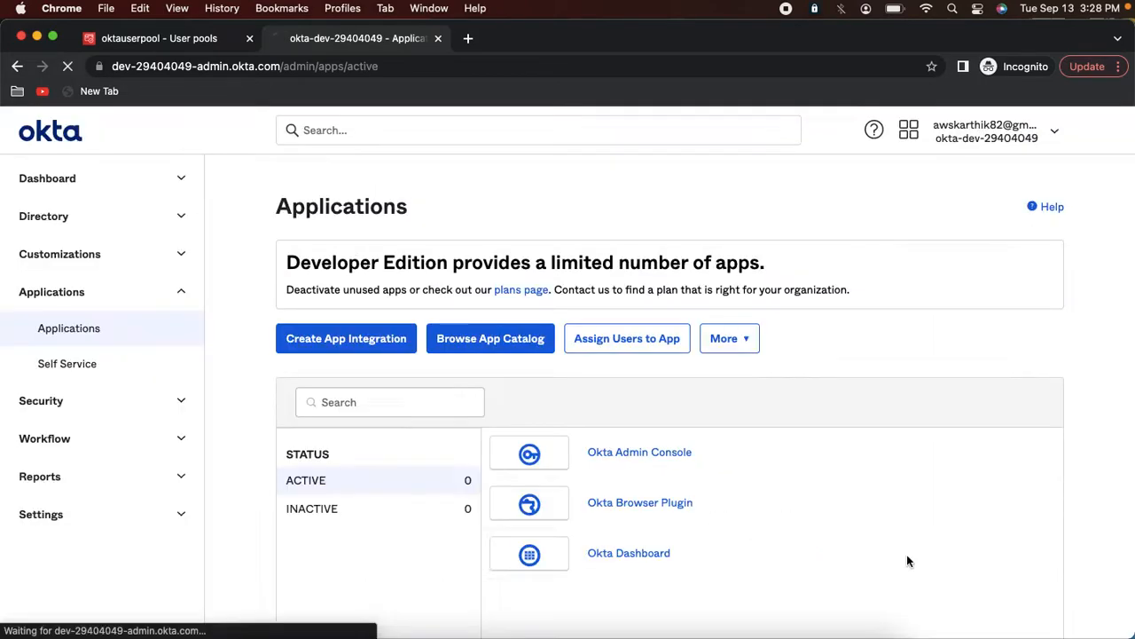
Name the SAML app cognitoapp1 and proceed to its single sign-on URL and audience URI settings
left_click(541, 381)
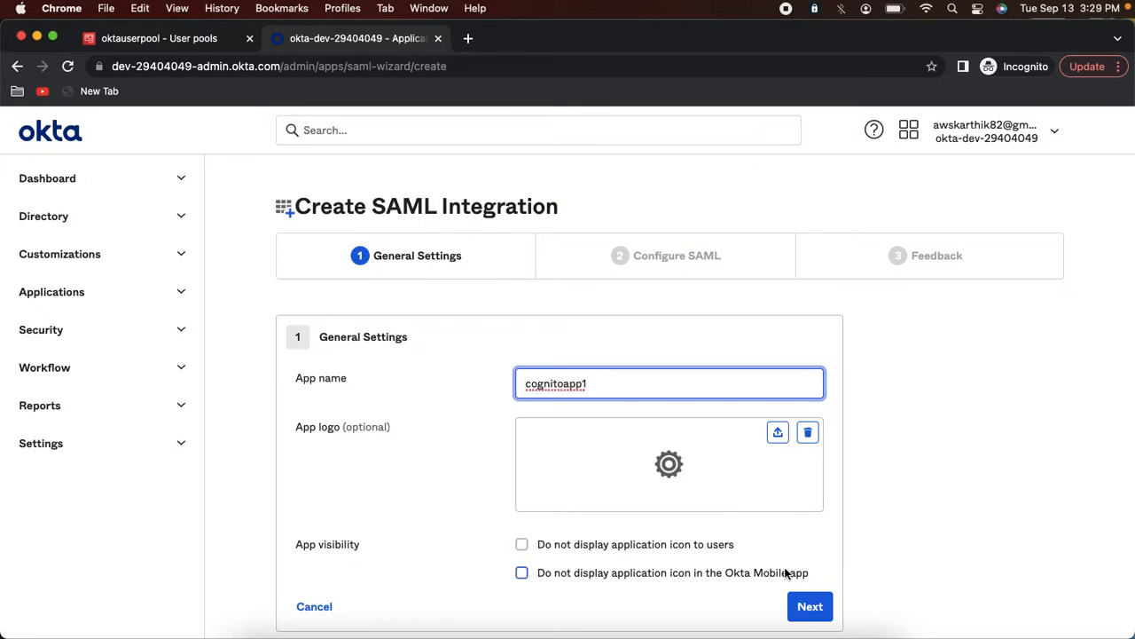
left_click(807, 607)
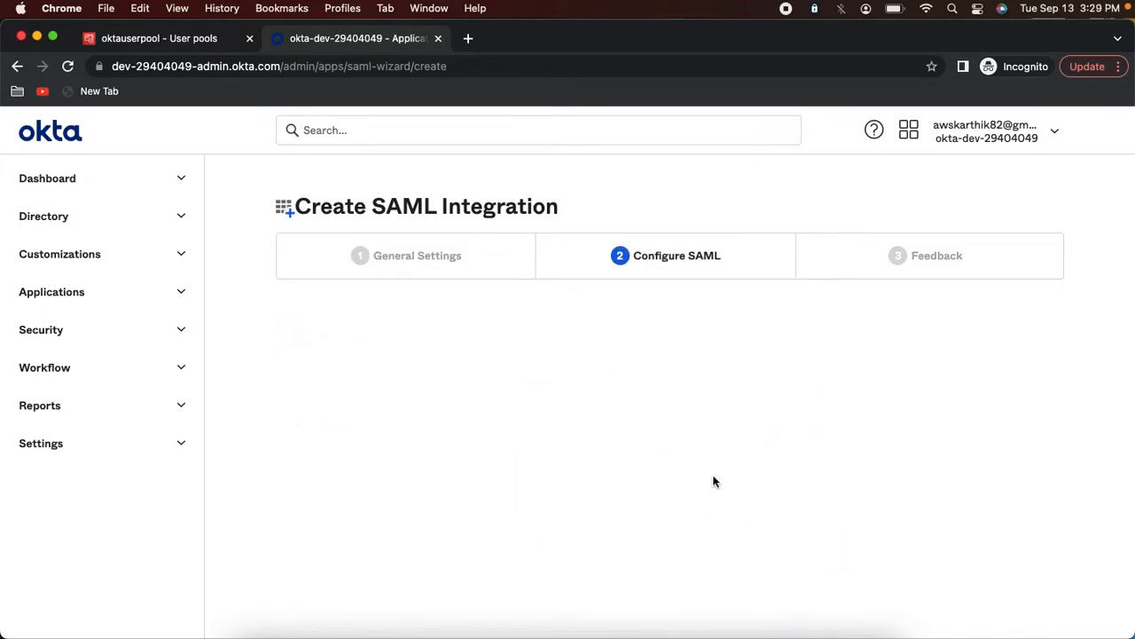
scroll(426, 357, "down", 2)
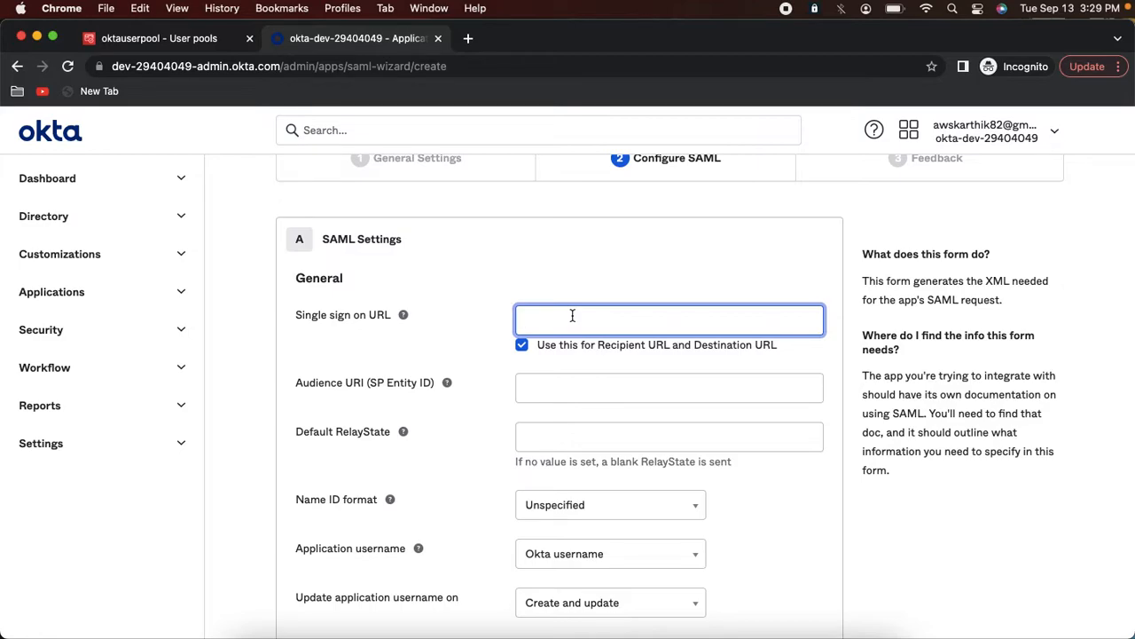
left_click(557, 387)
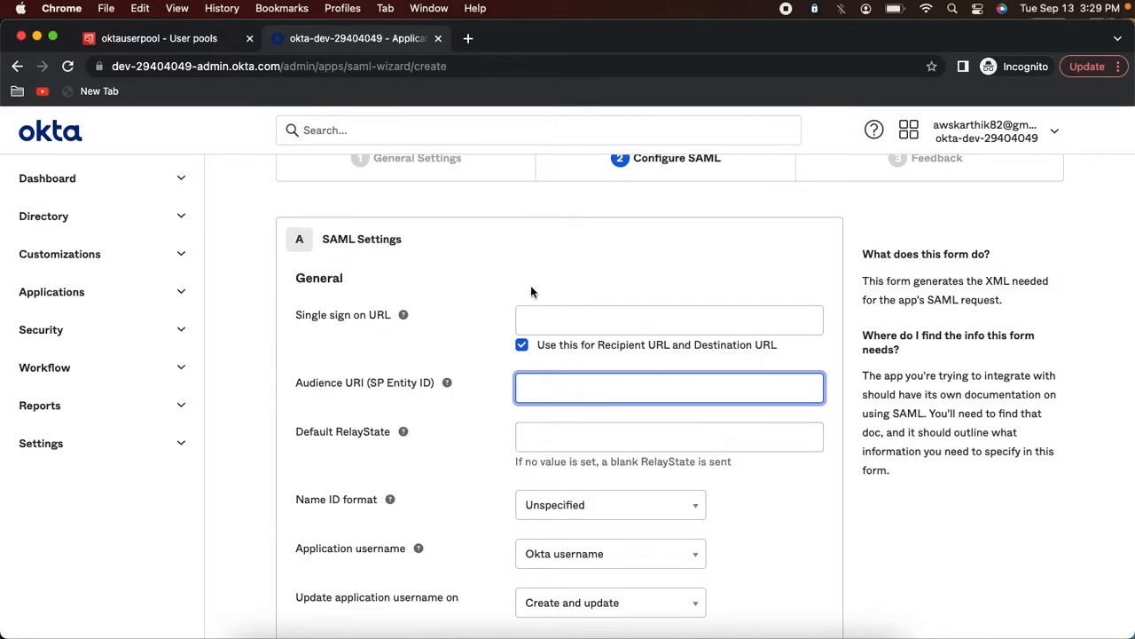
Search the web for "aws cognito documentation" in a new browser tab and open the Amazon Cognito Documentation page
left_click(469, 42)
type("aws cog")
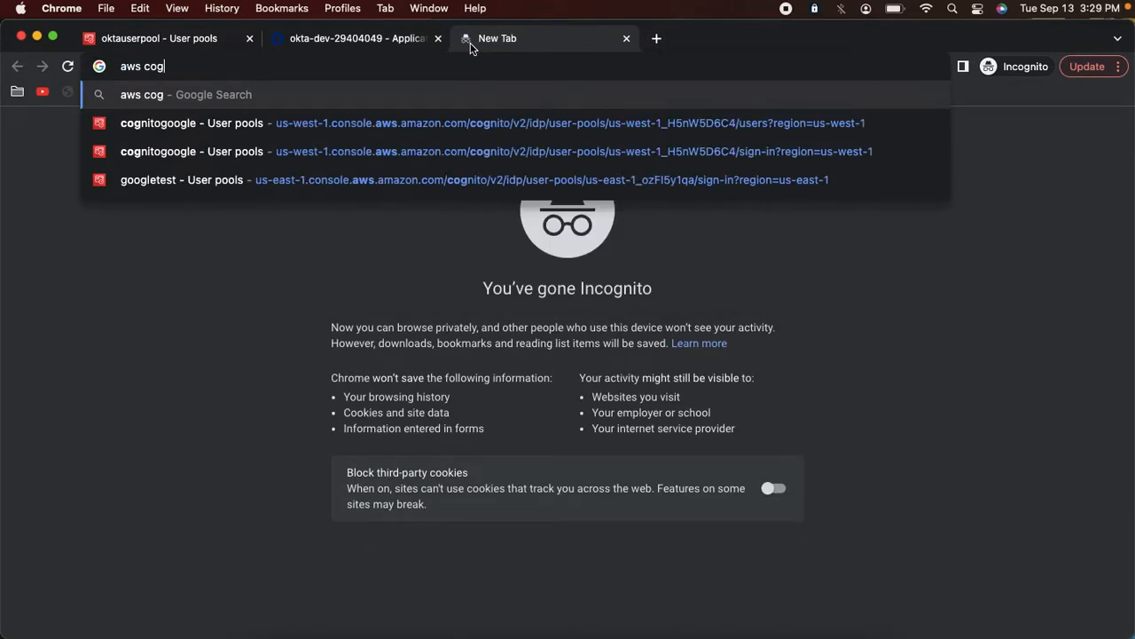
type("nito documentation")
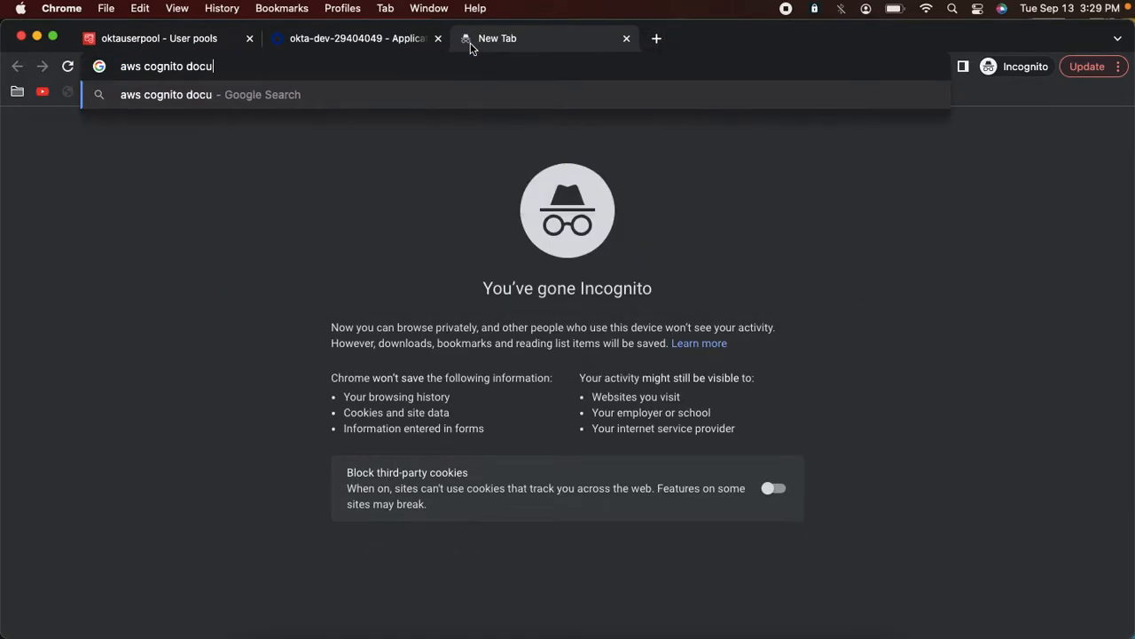
key("Return")
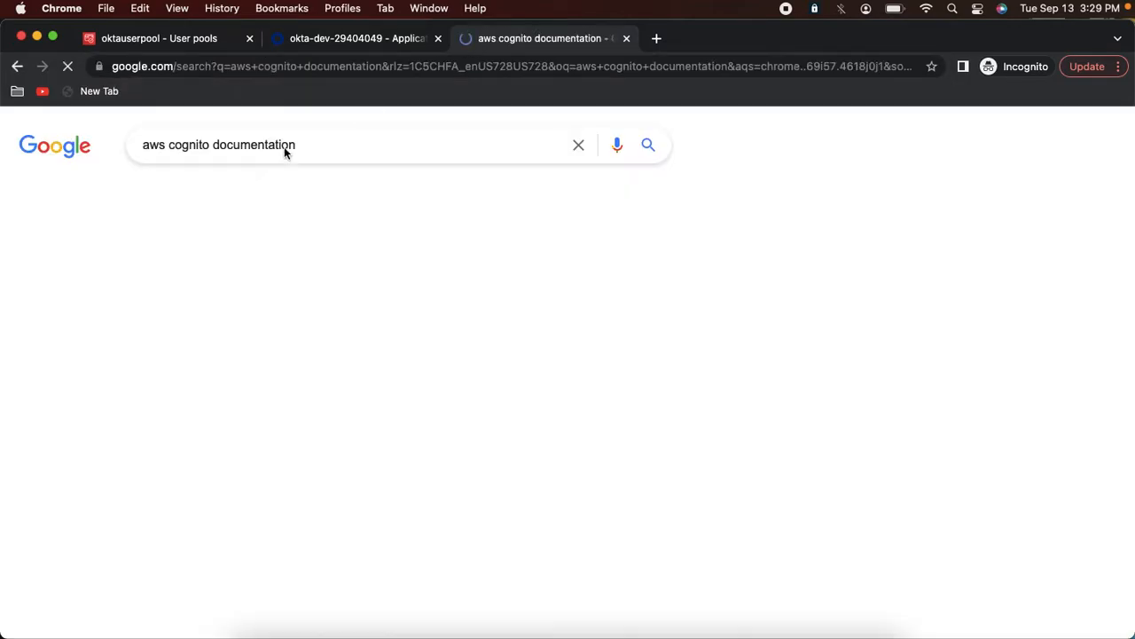
left_click(193, 286)
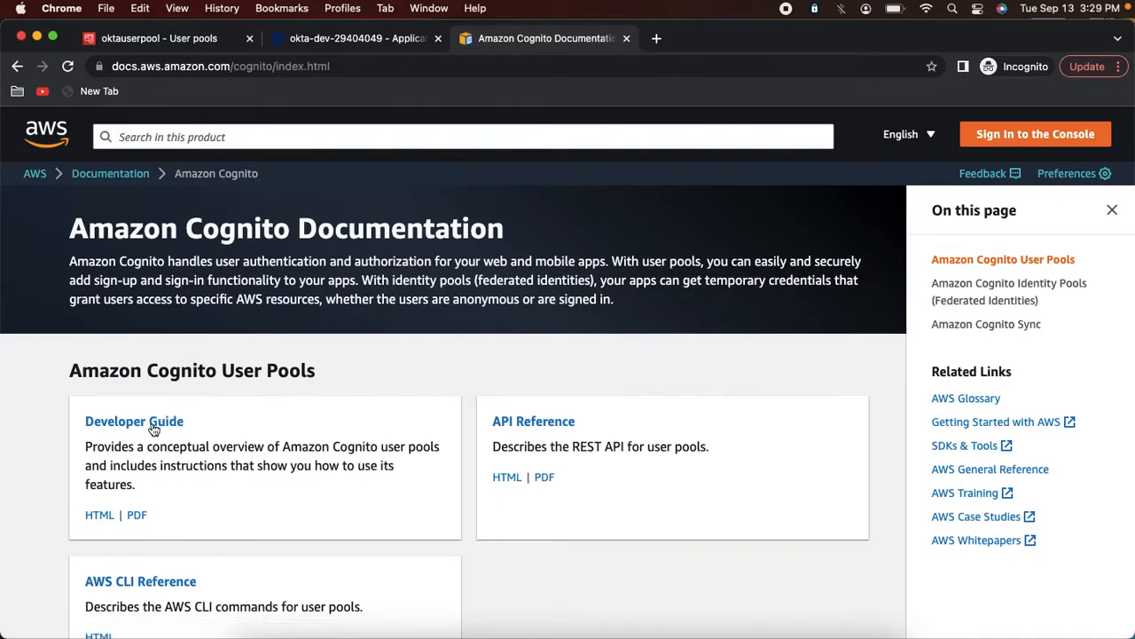
Open the user pools Developer Guide and go to its topic on adding SAML providers under third-party sign-in
left_click(151, 422)
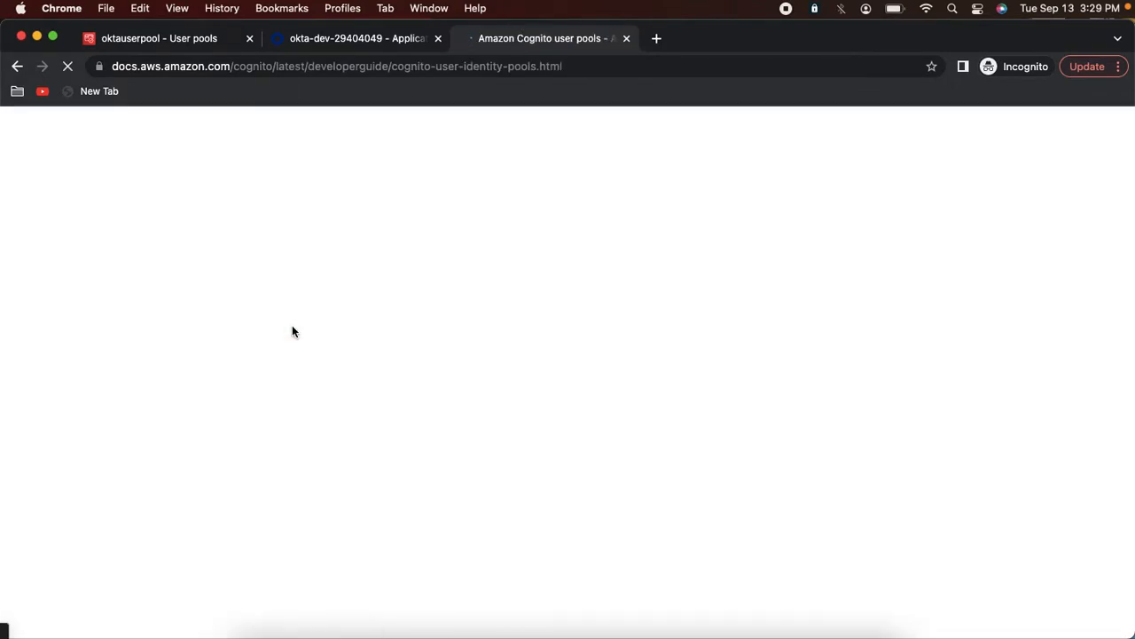
scroll(77, 381, "down", 3)
scroll(74, 405, "down", 1)
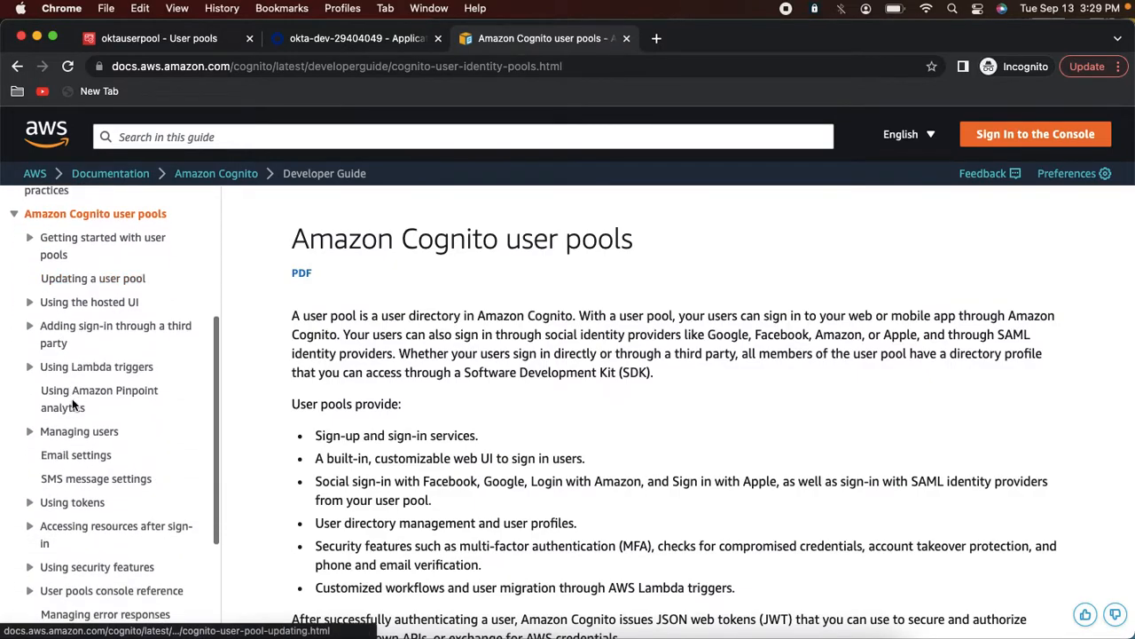
left_click(31, 328)
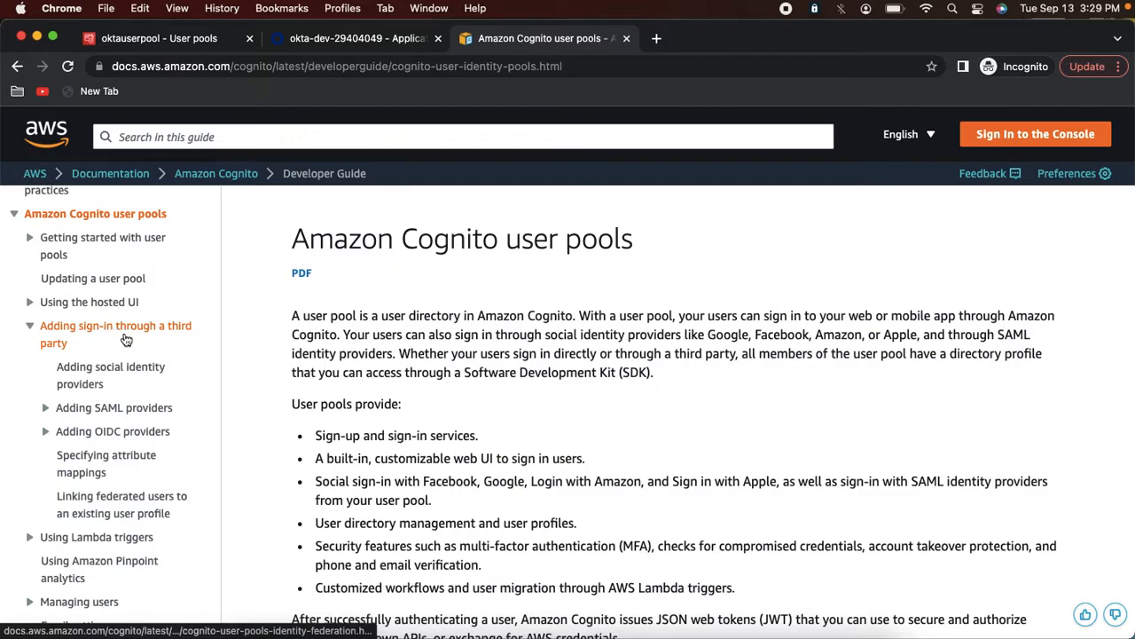
left_click(98, 410)
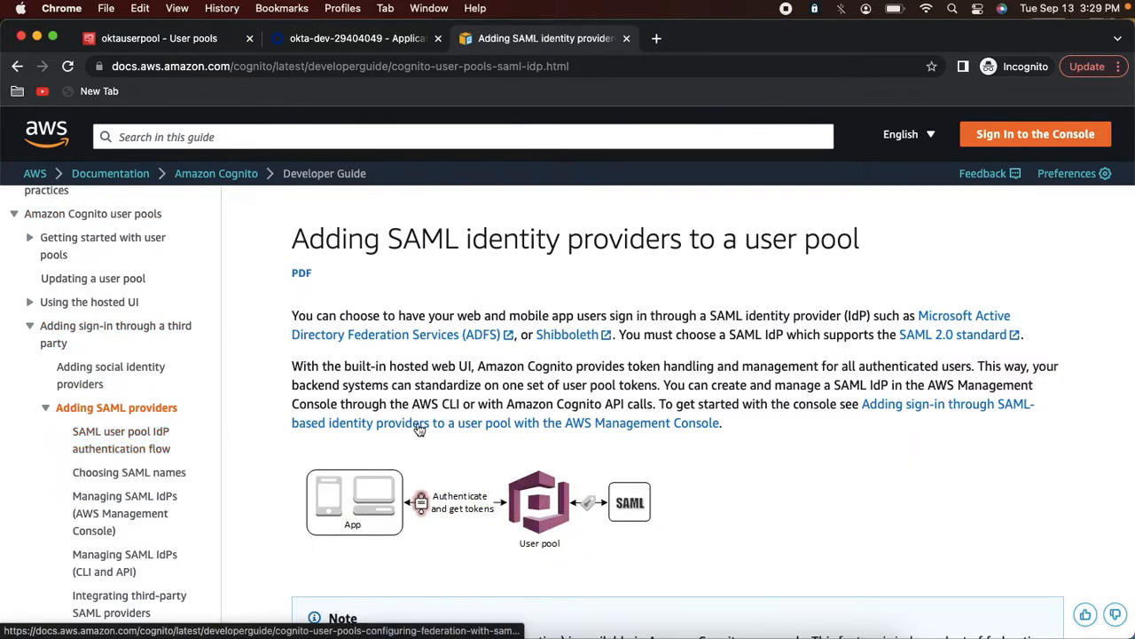
Examine the SAML providers page for the assertion consumer endpoint format and the Audience URI / SP Entity ID format
scroll(421, 430, "down", 5)
scroll(420, 429, "down", 10)
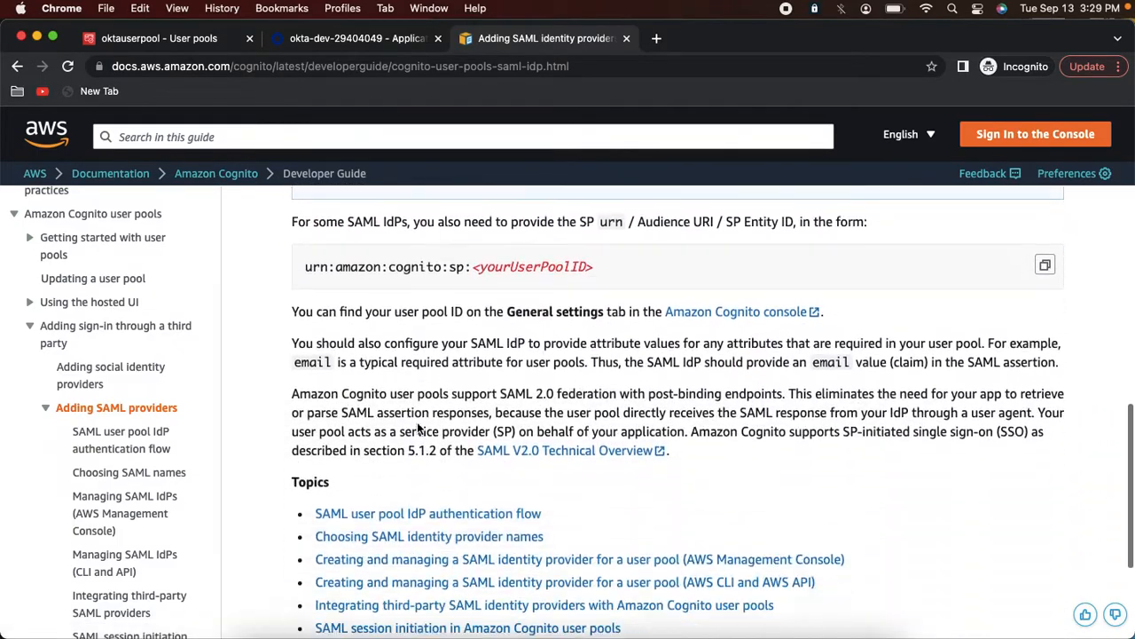
scroll(420, 430, "up", 3)
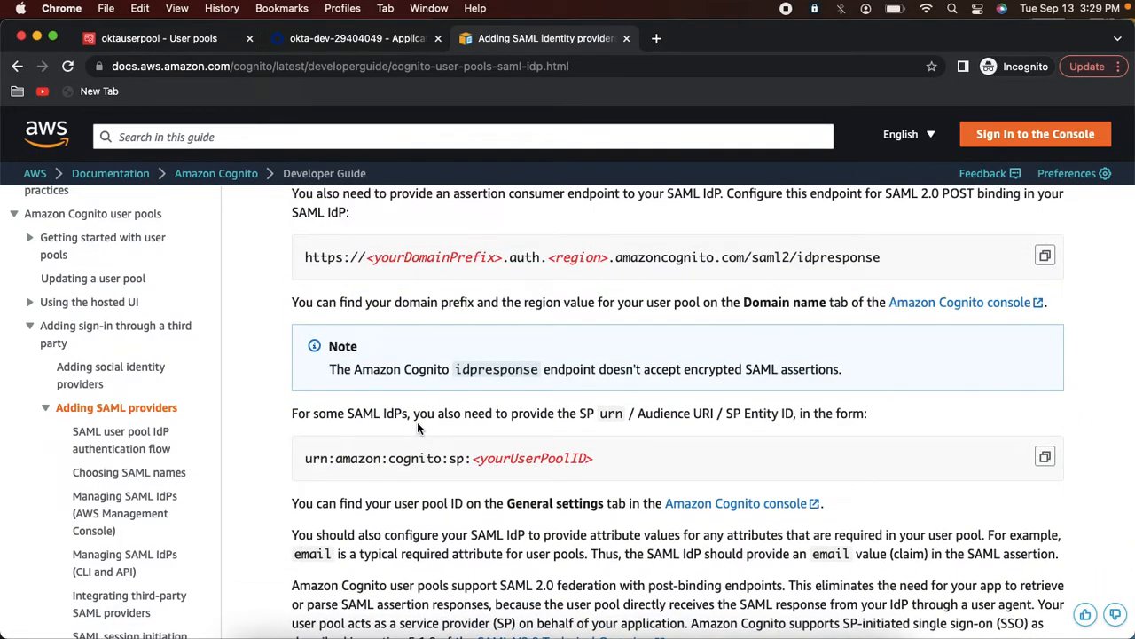
scroll(419, 428, "down", 5)
scroll(419, 429, "up", 6)
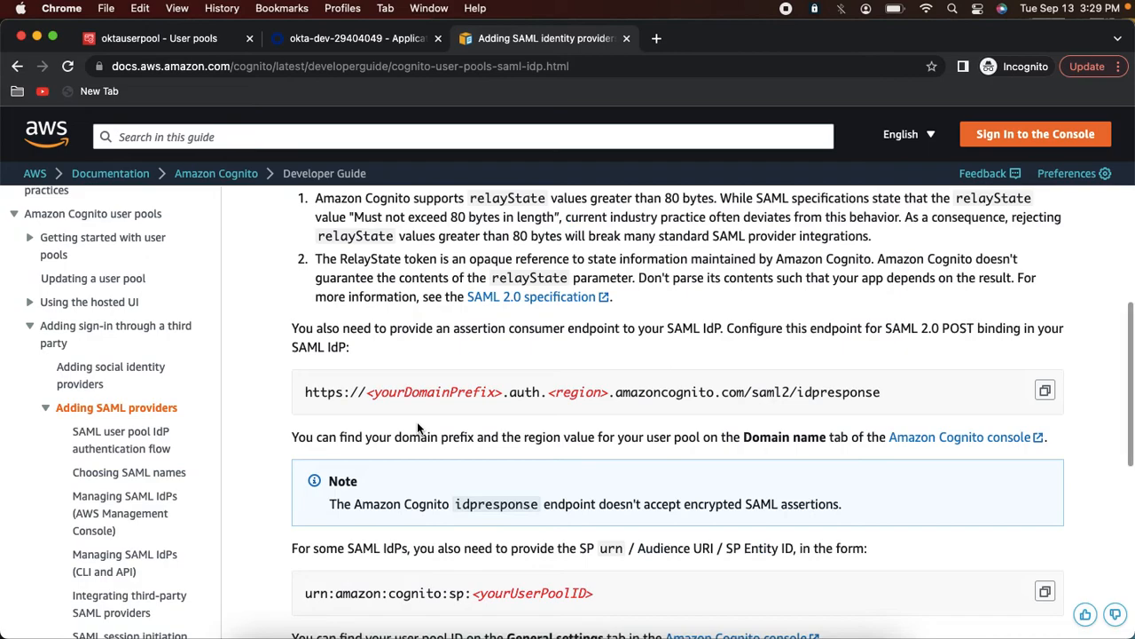
scroll(417, 424, "down", 3)
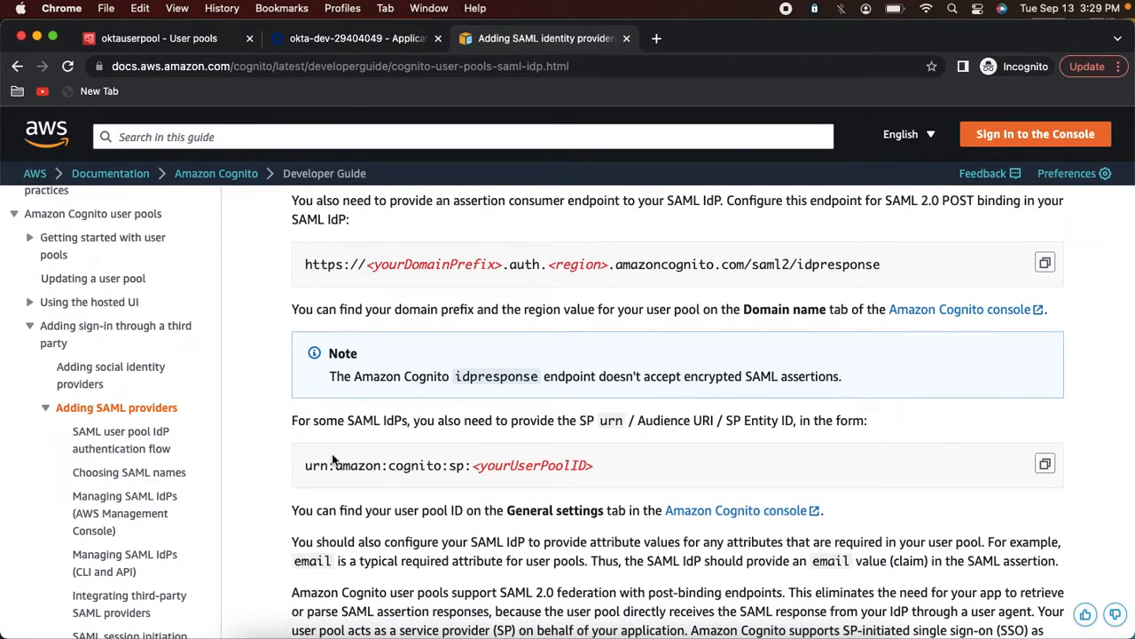
scroll(333, 459, "up", 1)
left_click_drag(306, 275, 624, 277)
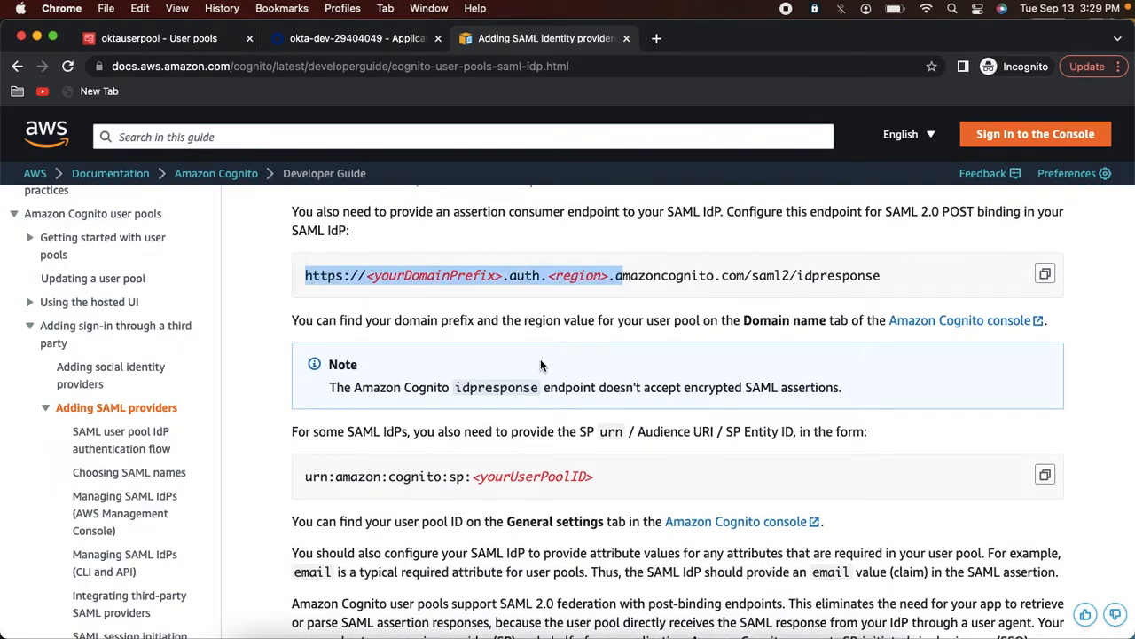
left_click_drag(306, 477, 566, 476)
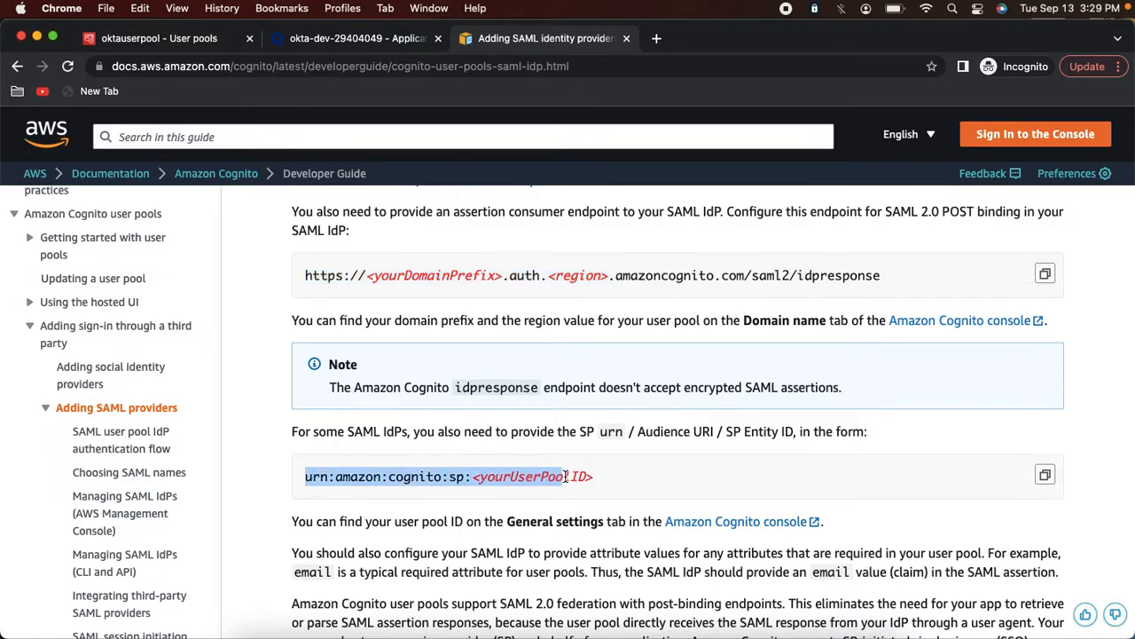
left_click(565, 477)
Copy the template urn:amazon:cognito:sp:<yourUserPoolID> from the documentation into the Audience URI (SP Entity ID) of the Okta SAML app
left_click_drag(303, 481, 597, 474)
key("super+c")
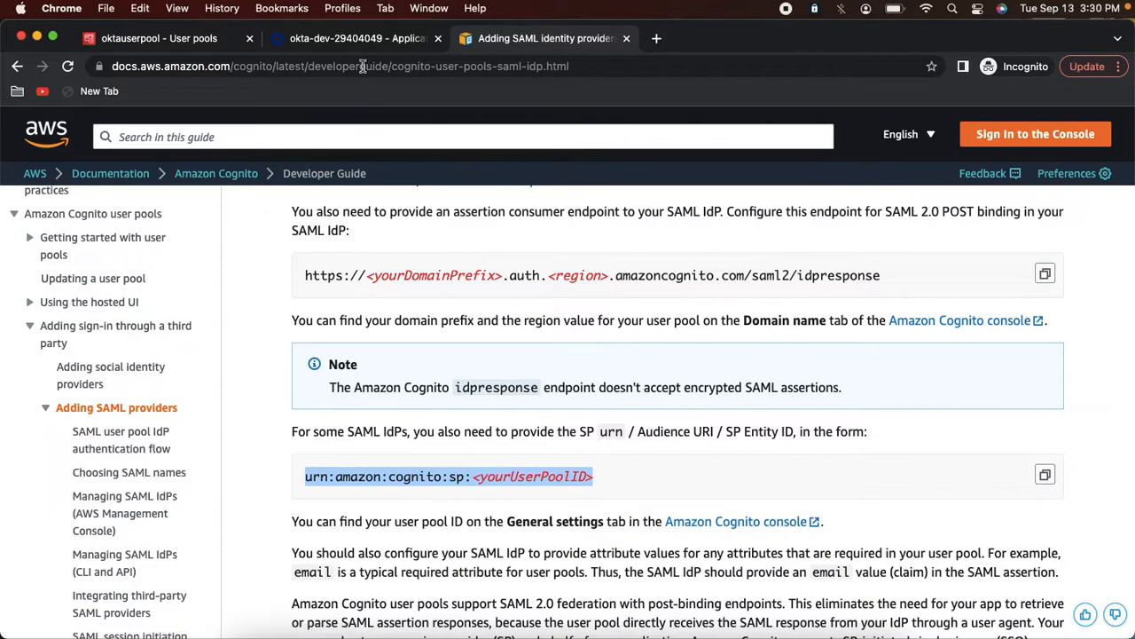
left_click(353, 40)
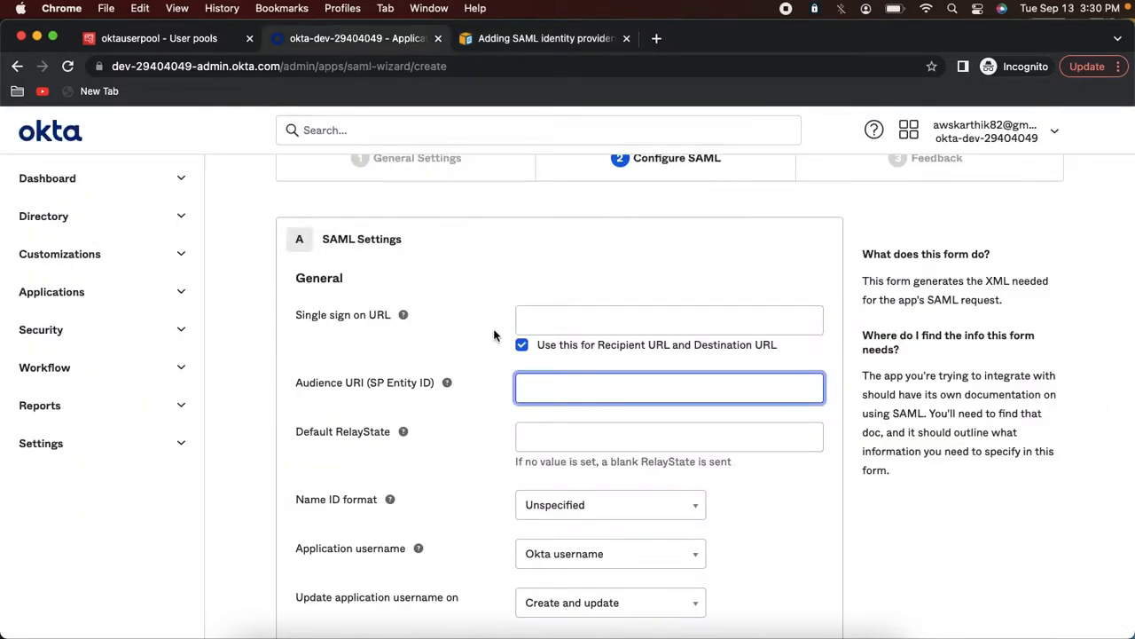
key("super+v")
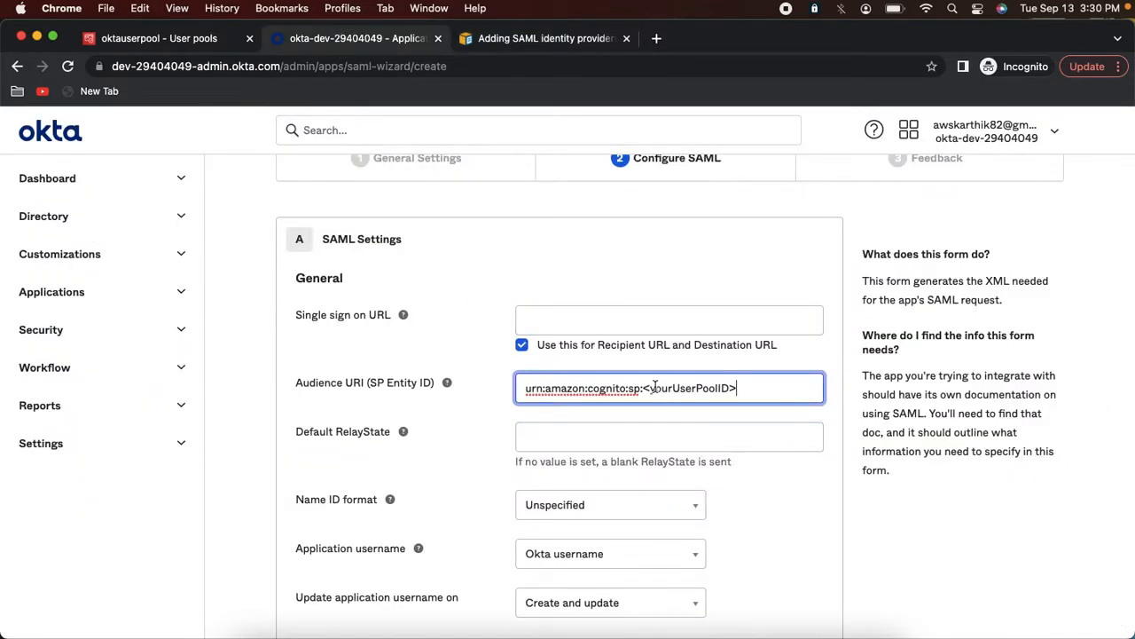
Copy oktauserpool's user pool ID from Cognito and replace <yourUserPoolID> in the Okta Audience URI with us-west-1_m4PtaFFh3
left_click(133, 38)
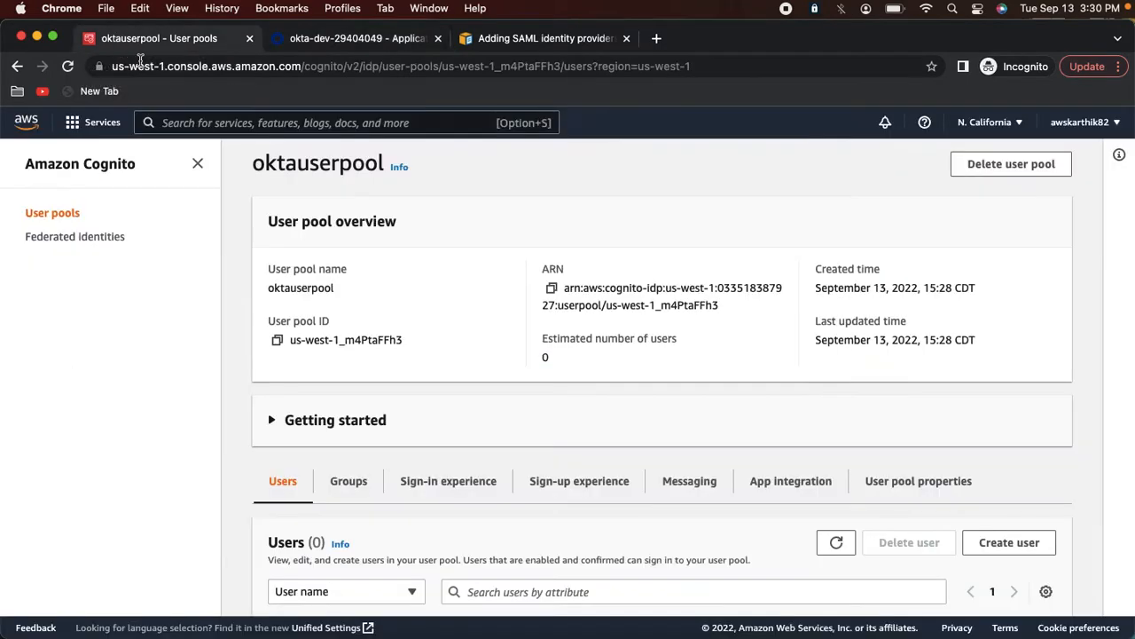
left_click(277, 340)
left_click(377, 39)
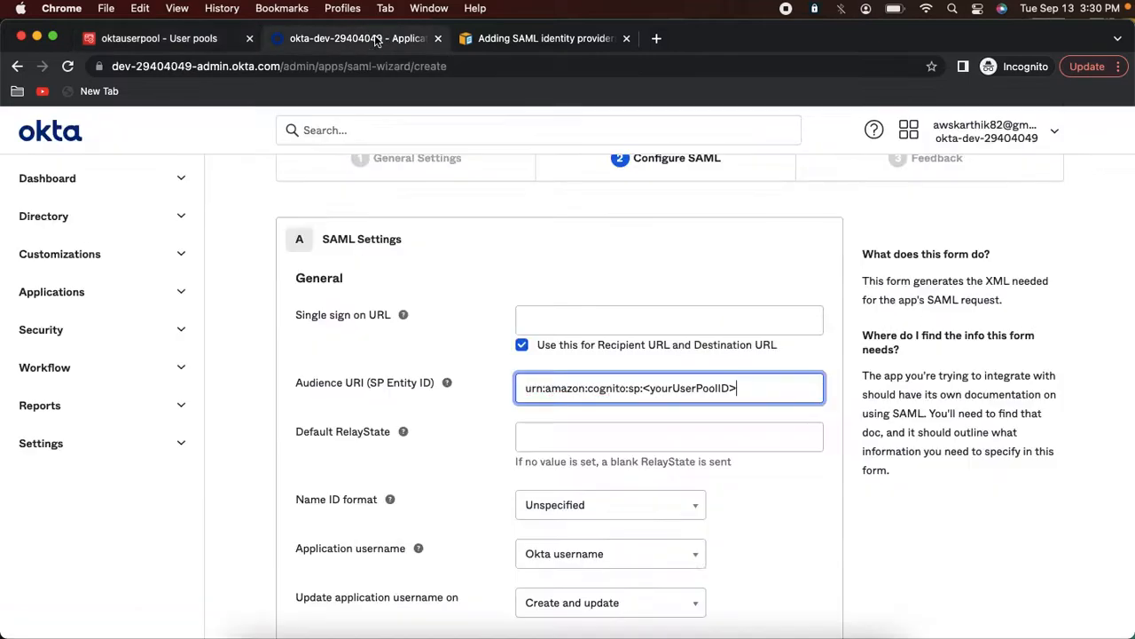
left_click(644, 388)
left_click_drag(644, 387, 774, 389)
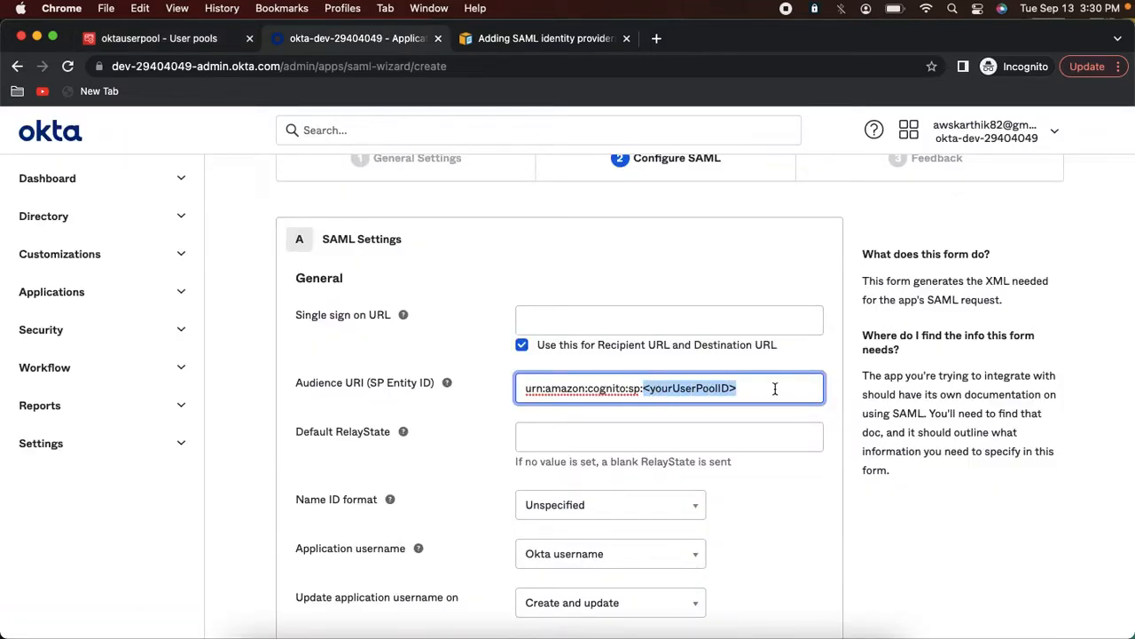
key("super+v")
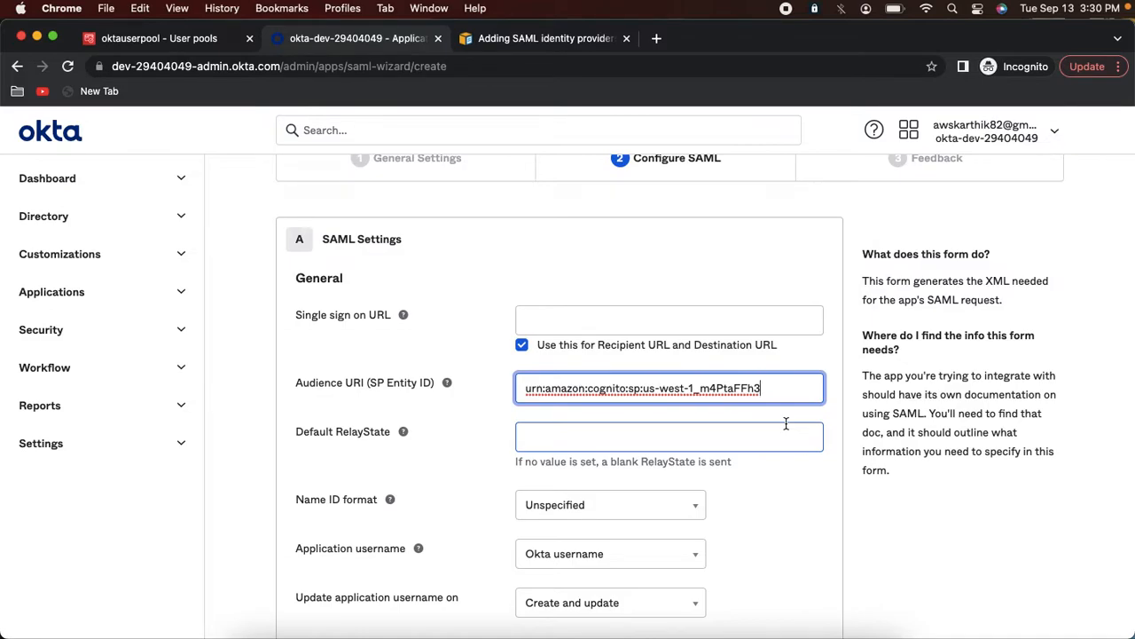
left_click(576, 321)
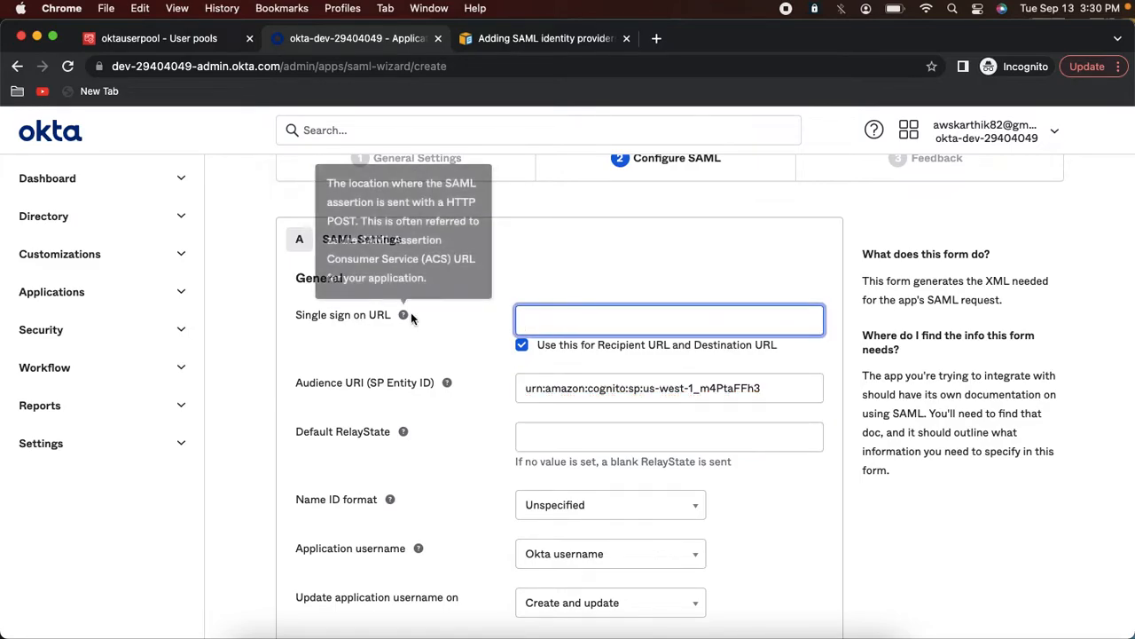
left_click(489, 44)
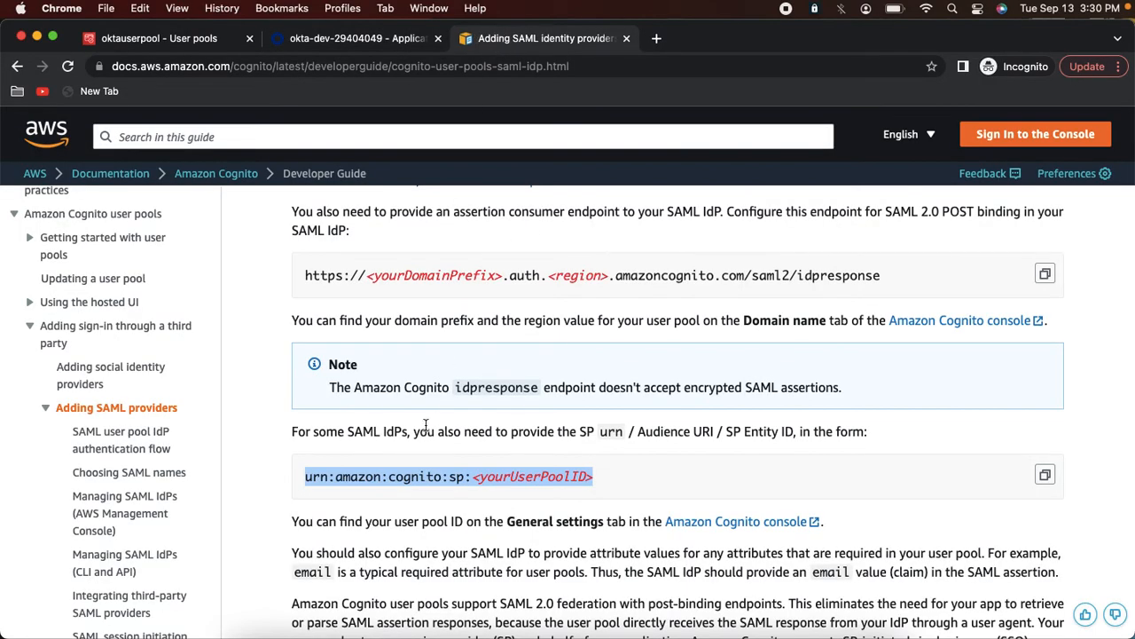
left_click_drag(305, 275, 890, 280)
key("super+c")
left_click(360, 40)
key("super+v")
Copy the domain prefix oktasaml from the user pool's Cognito domain and substitute it for <yourDomainPrefix> in the Okta single sign-on URL
left_click(149, 41)
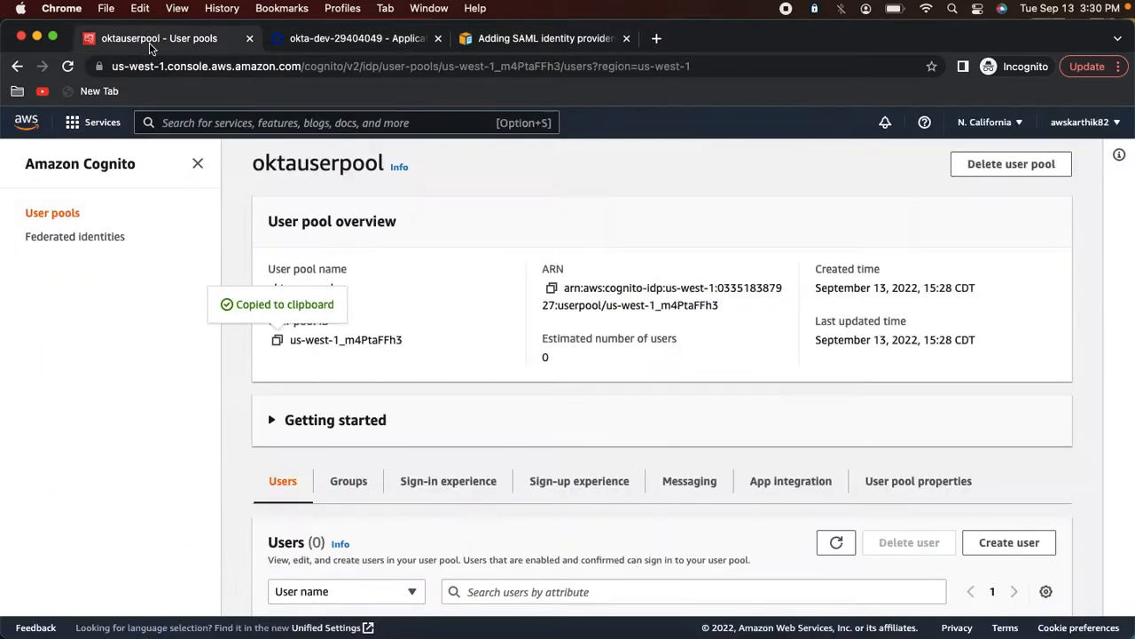
scroll(355, 292, "down", 3)
scroll(356, 297, "down", 1)
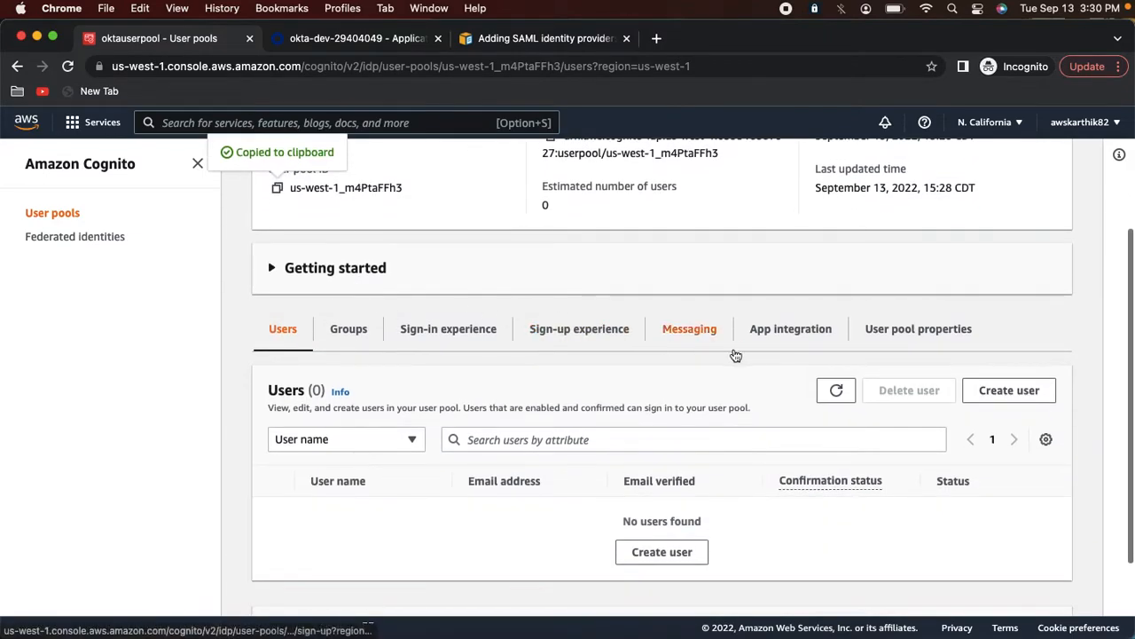
left_click(781, 329)
scroll(467, 448, "down", 5)
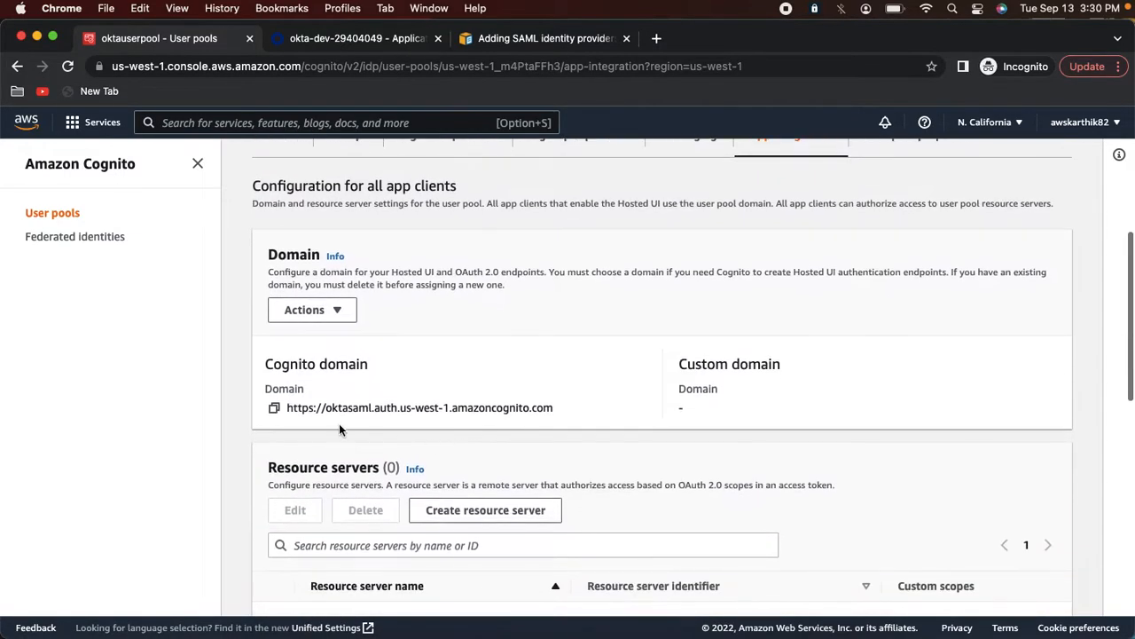
double_click(347, 407)
key("super+c")
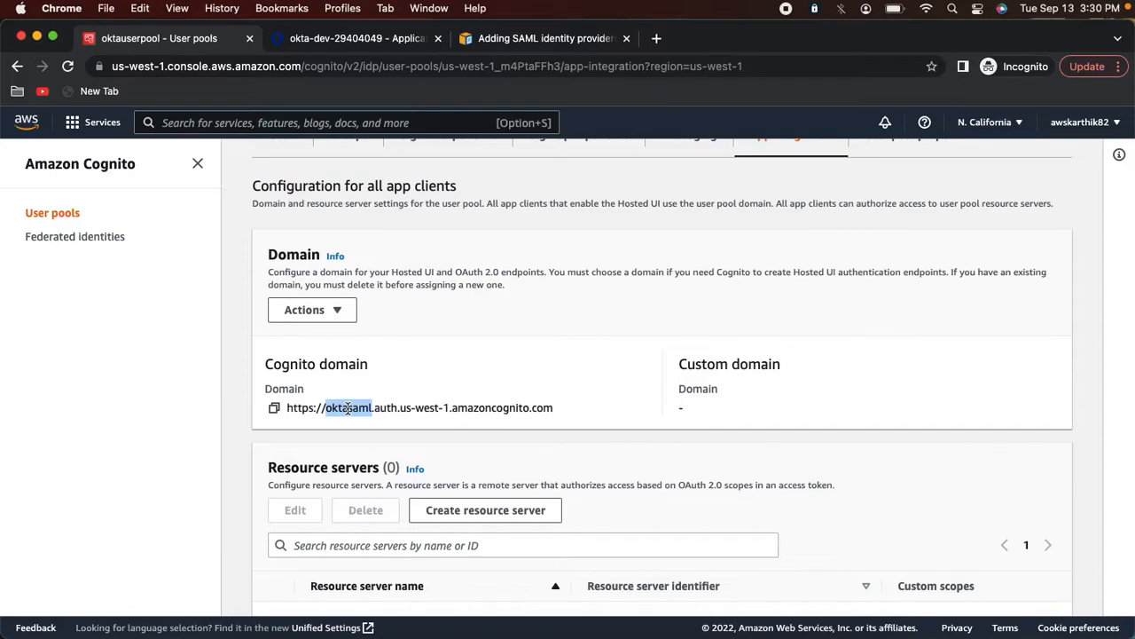
left_click(355, 38)
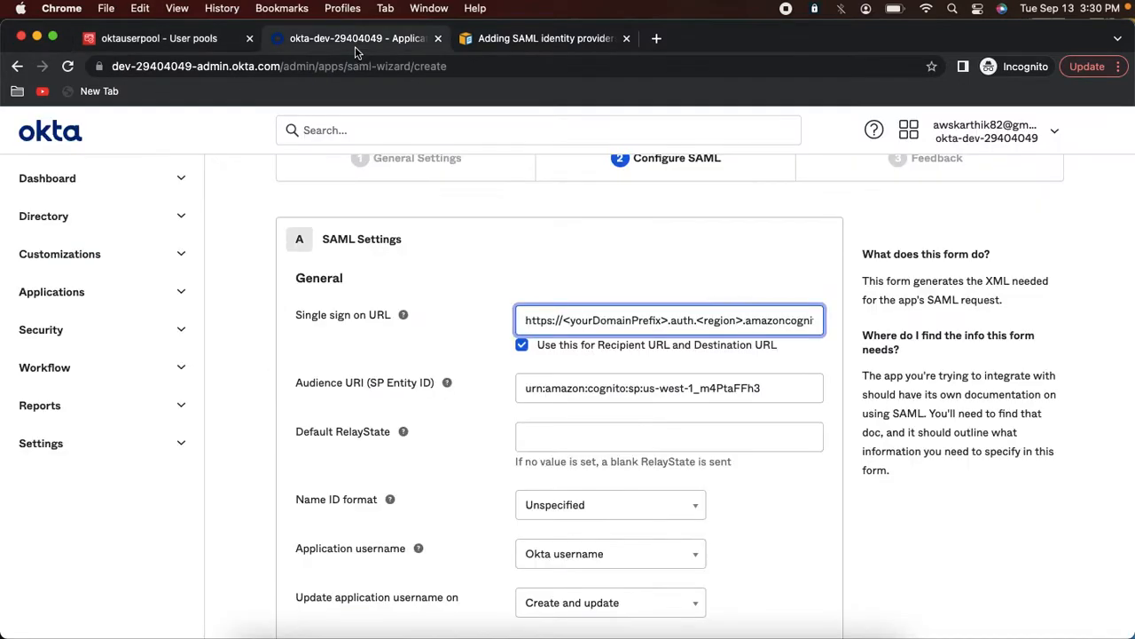
left_click_drag(562, 323, 666, 323)
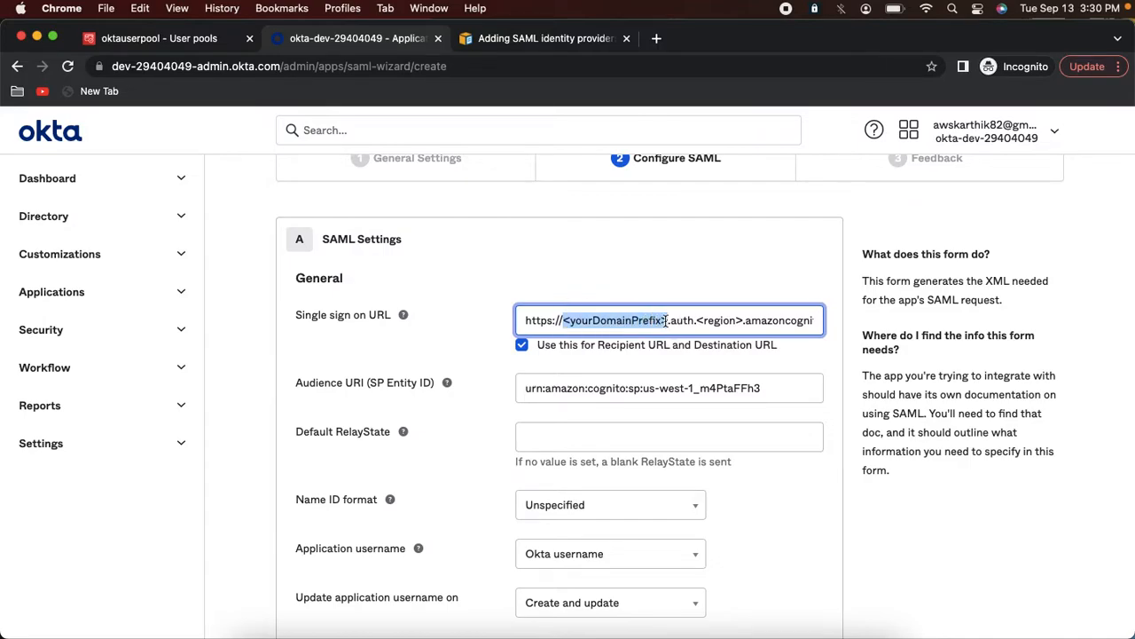
key("super+v")
Copy the region us-west-1 from the Cognito domain and substitute it for <region> in the Okta single sign-on URL
left_click(124, 41)
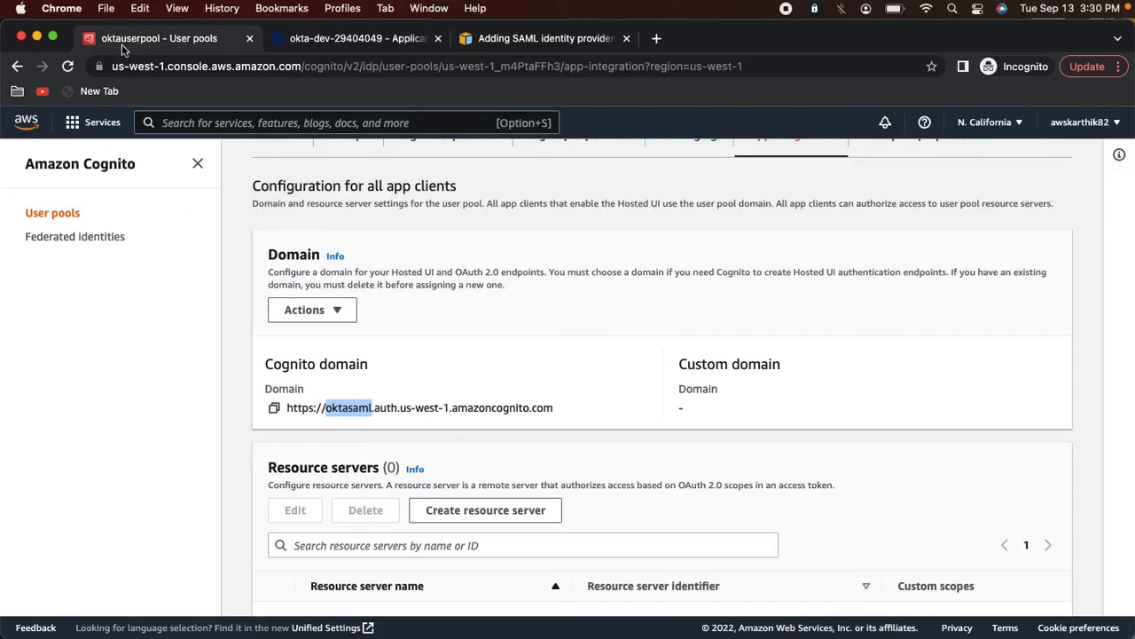
left_click(397, 406)
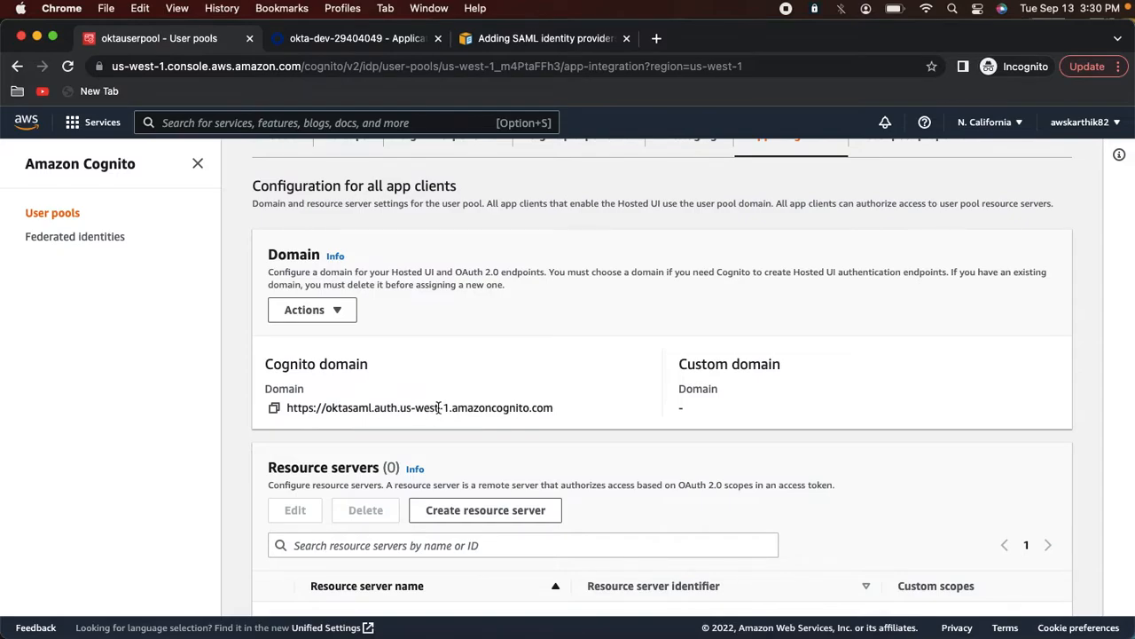
left_click_drag(400, 407, 450, 410)
key("ctrl+Tab")
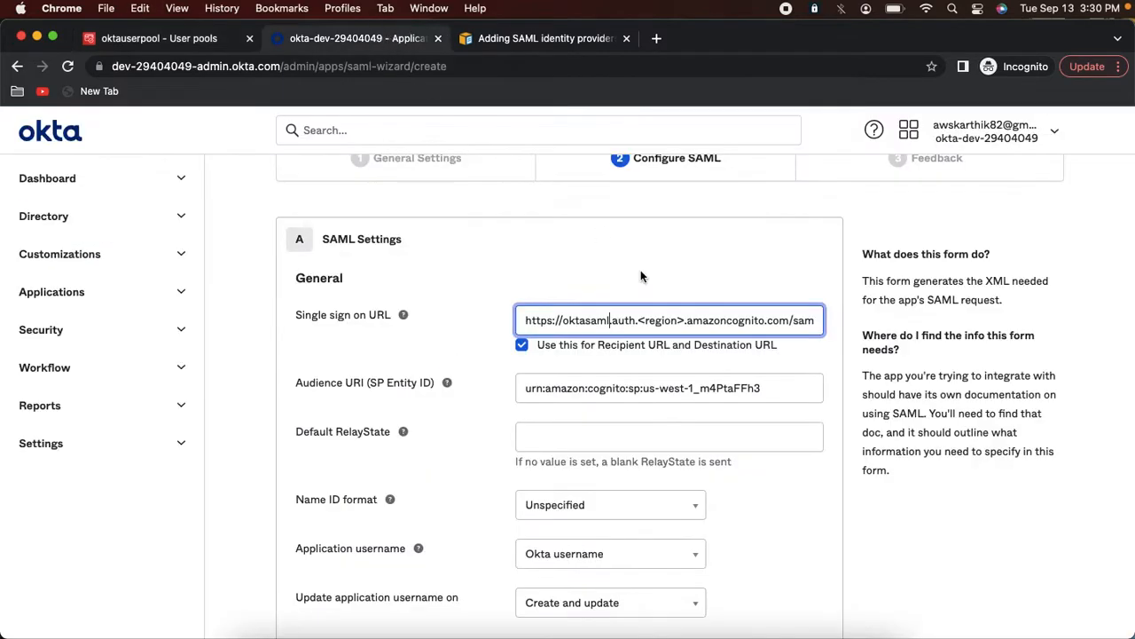
left_click_drag(639, 320, 683, 321)
key("super+v")
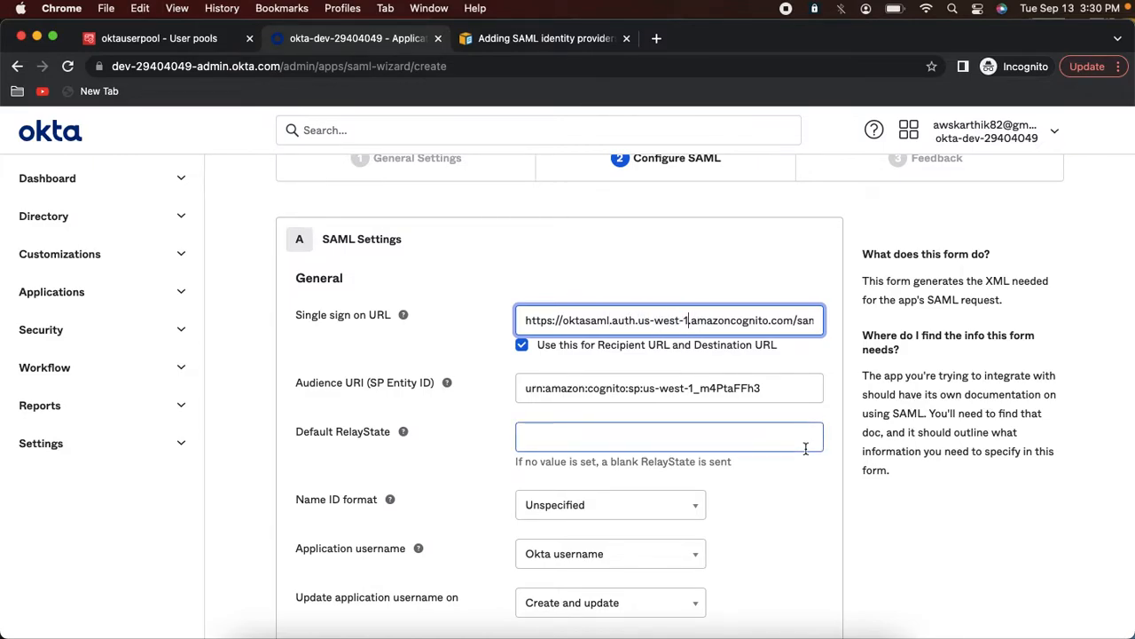
Define an attribute statement named givenname with the value user.firstName, and add a second, empty attribute statement
scroll(805, 449, "down", 10)
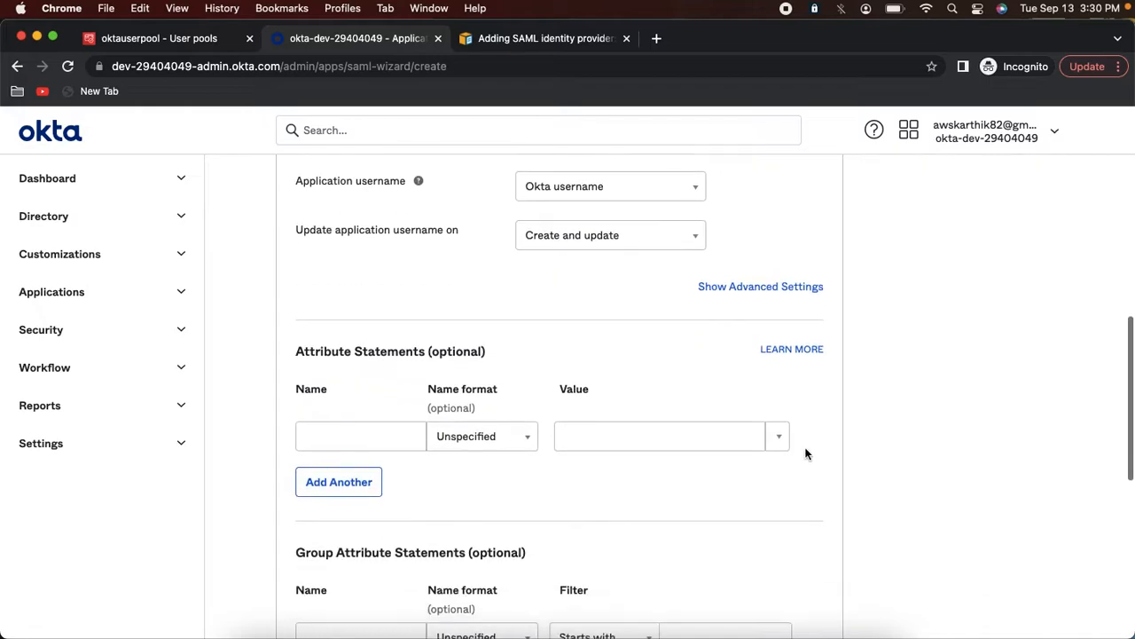
left_click(337, 431)
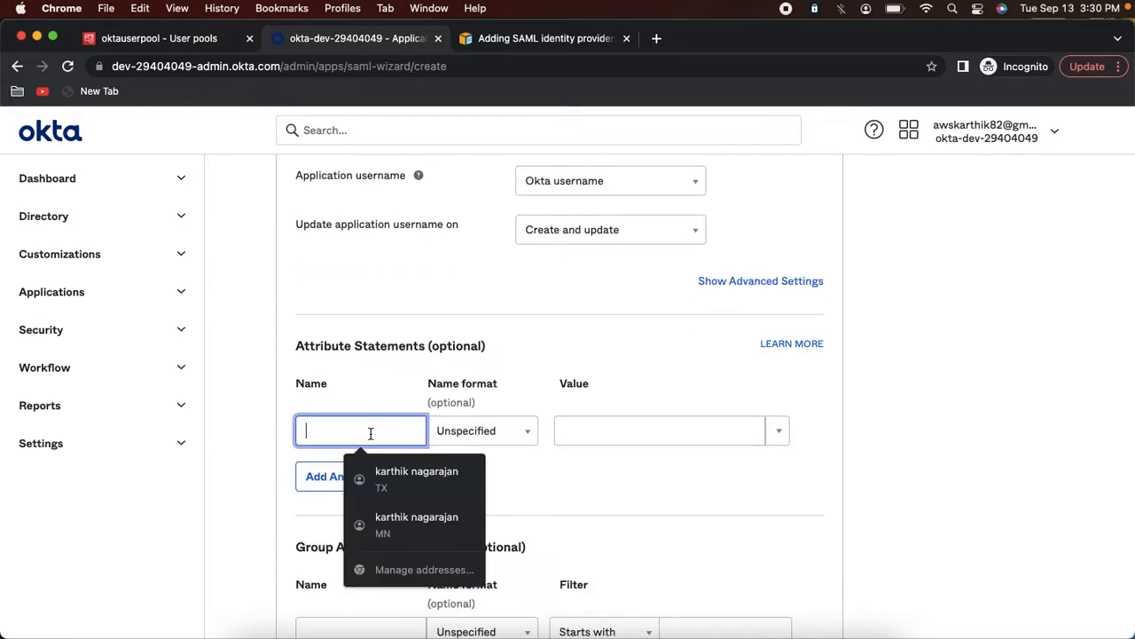
type("name")
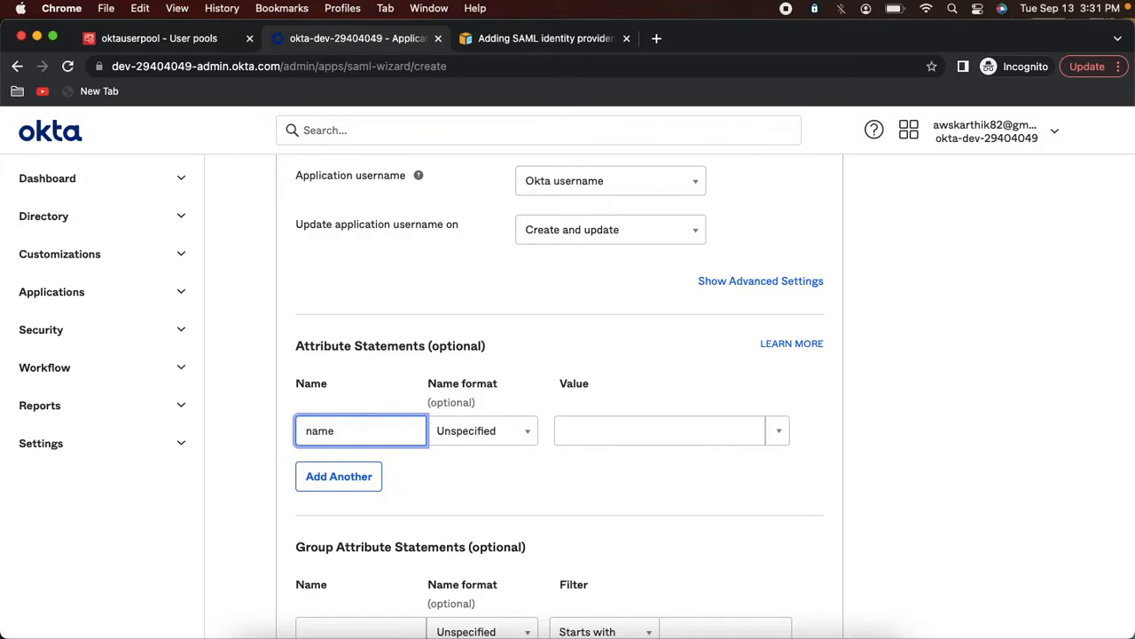
double_click(324, 431)
type("givenname")
left_click(757, 433)
left_click(779, 435)
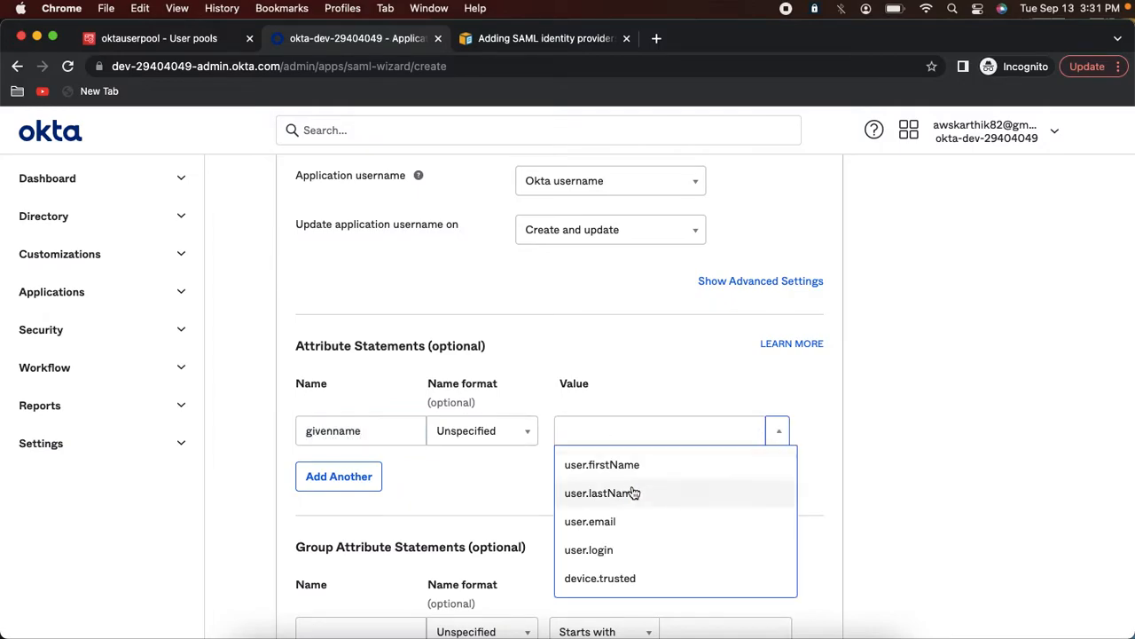
left_click(594, 465)
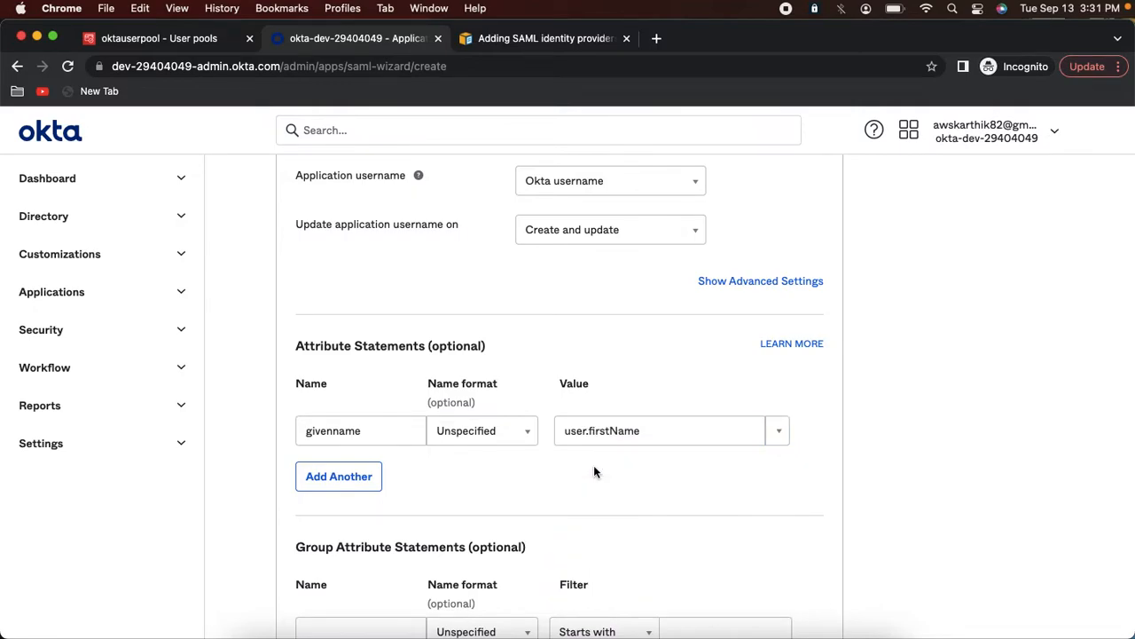
left_click(374, 477)
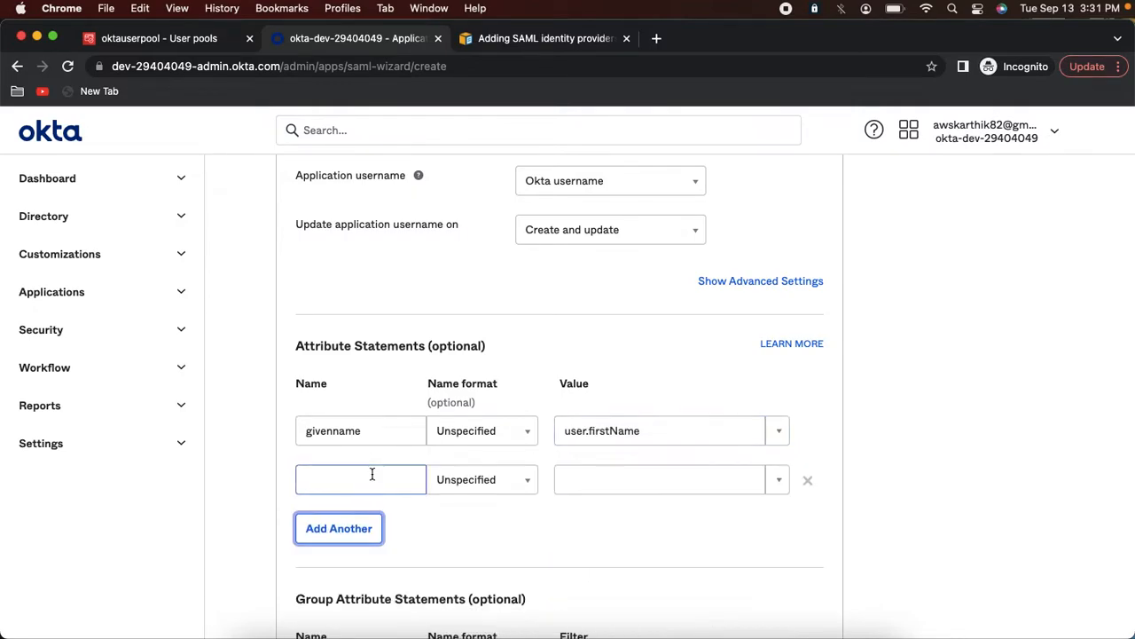
Fill the second attribute statement with the name lastname and the value user.lastName
left_click(353, 479)
type("lastname")
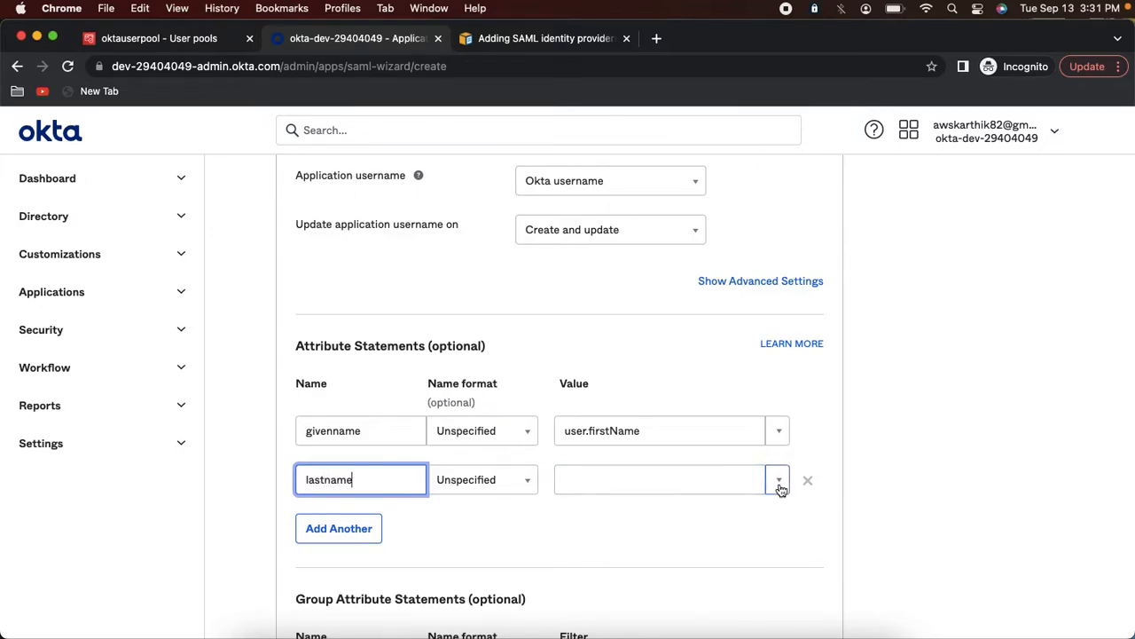
left_click(778, 483)
left_click(629, 539)
Add a third attribute statement named email with the value user.email
left_click(373, 533)
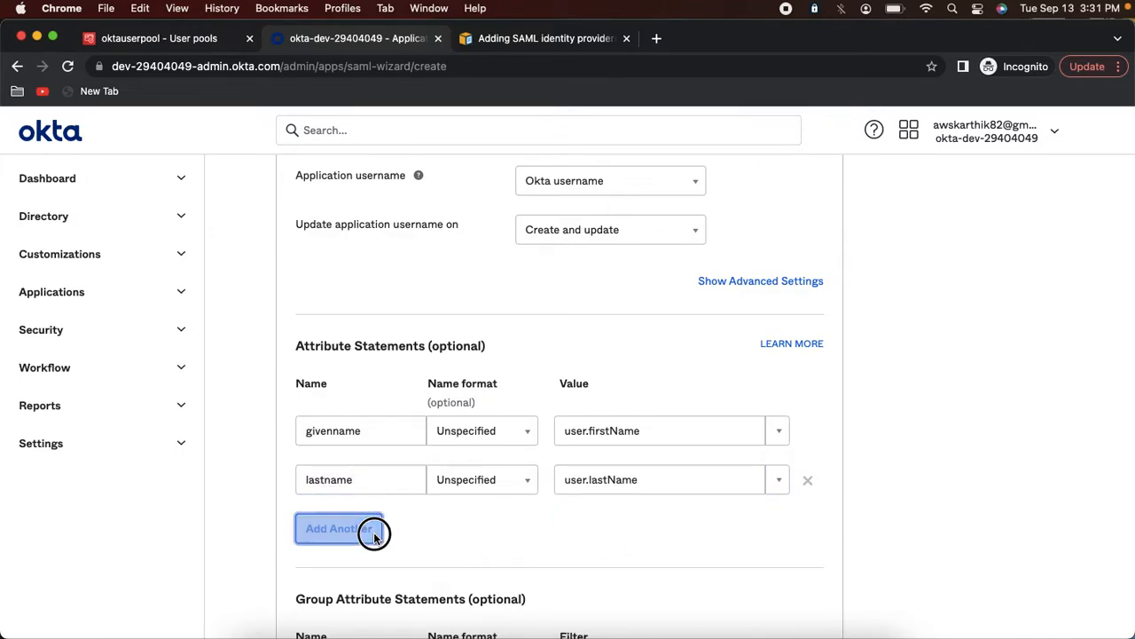
left_click(375, 532)
type("emai")
key("BackSpace")
type("ail")
left_click(779, 531)
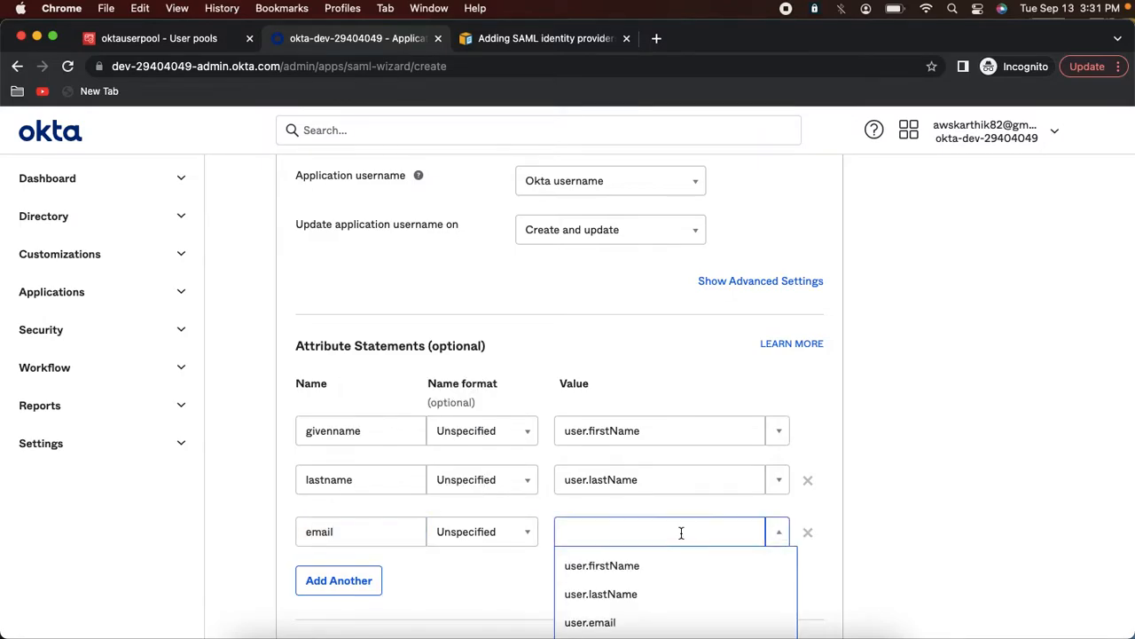
left_click(601, 621)
Add a fourth attribute statement named name with the custom value user.displayName
left_click(364, 578)
left_click(352, 582)
type("name")
key("Tab")
key("Tab")
type("user.displayName")
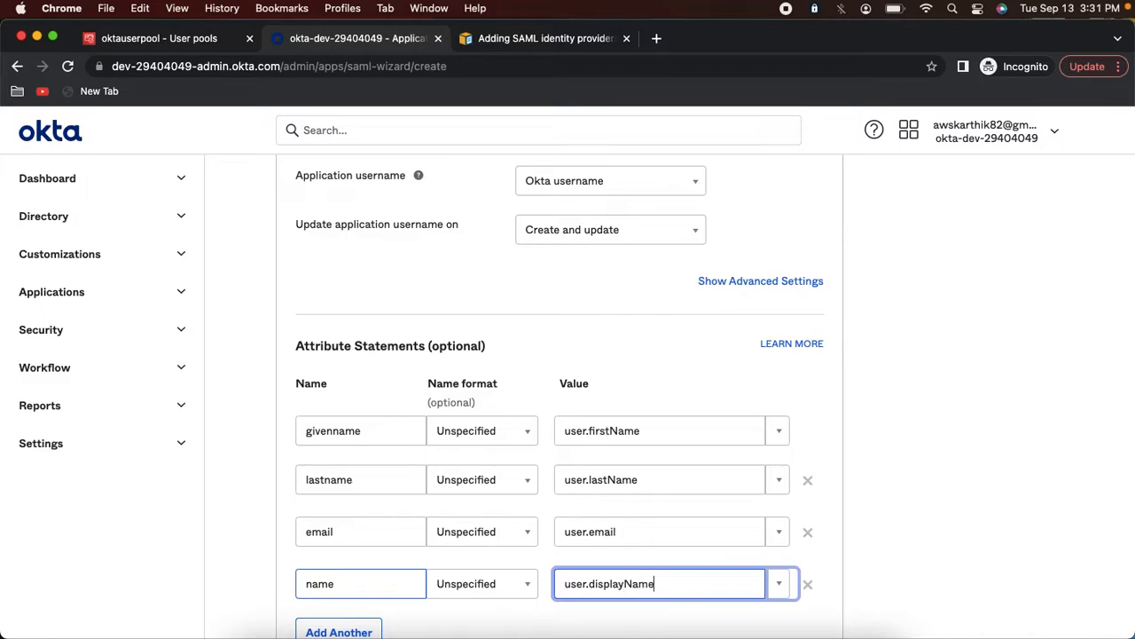
scroll(760, 568, "down", 1)
double_click(612, 569)
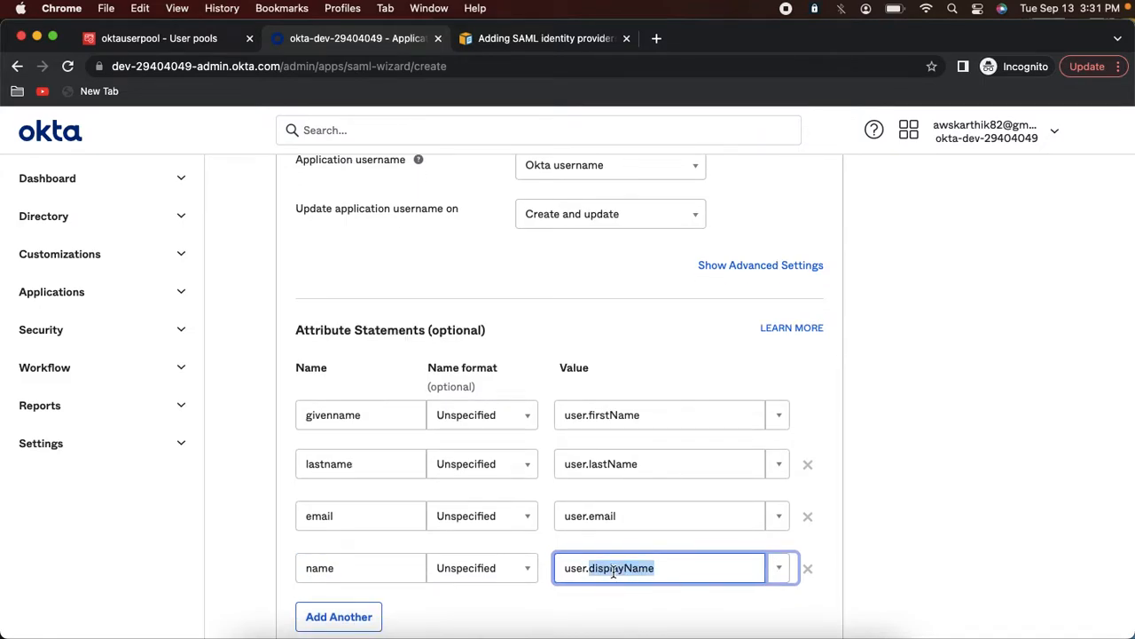
left_click(779, 568)
scroll(778, 577, "down", 5)
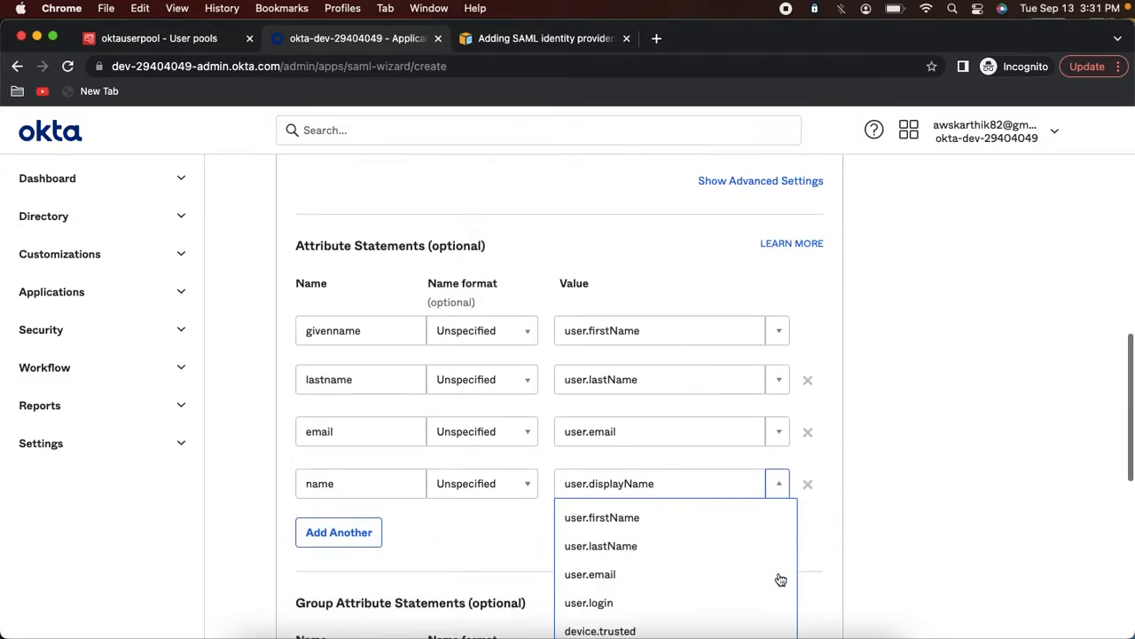
left_click(581, 376)
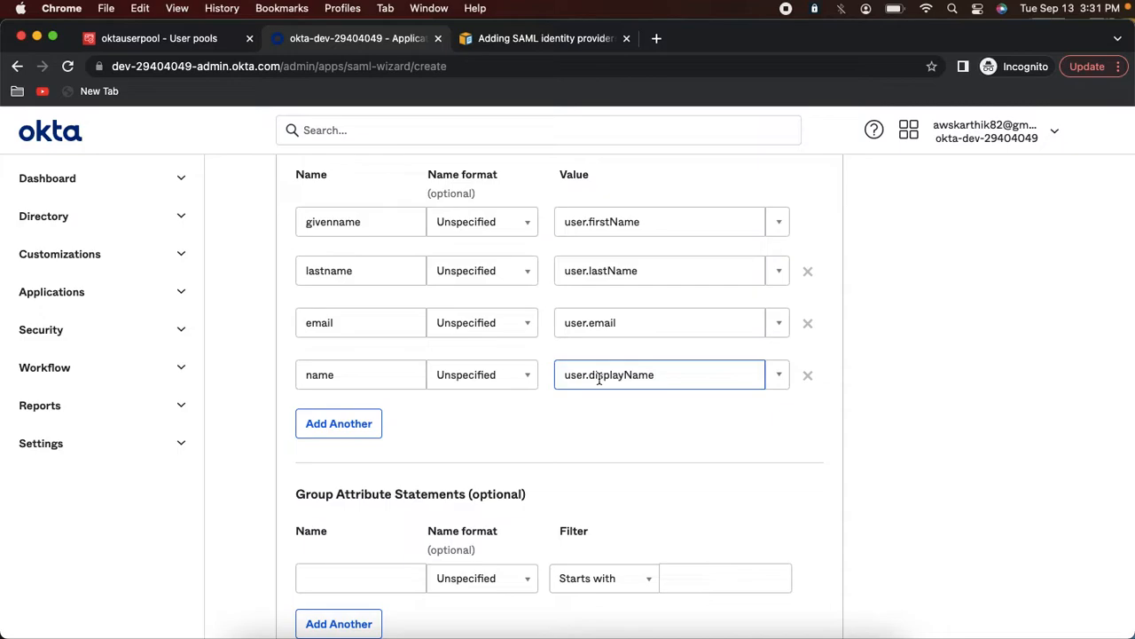
left_click_drag(590, 375, 654, 374)
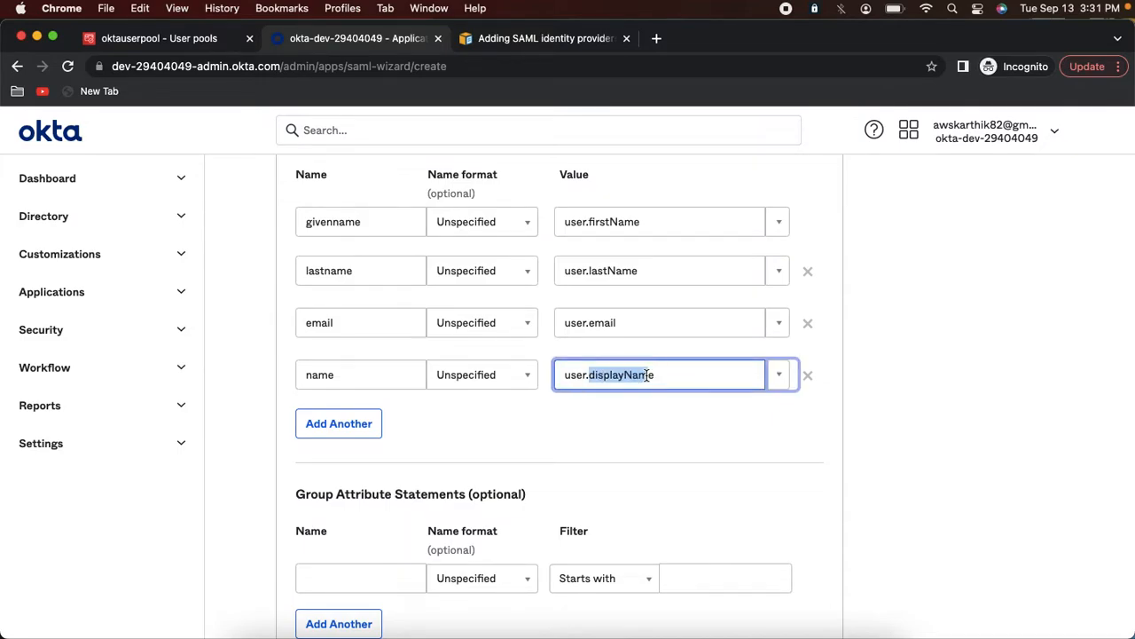
left_click(647, 434)
Preview the generated SAML assertion, check its attribute statements such as givenname, and close the preview
scroll(647, 436, "down", 5)
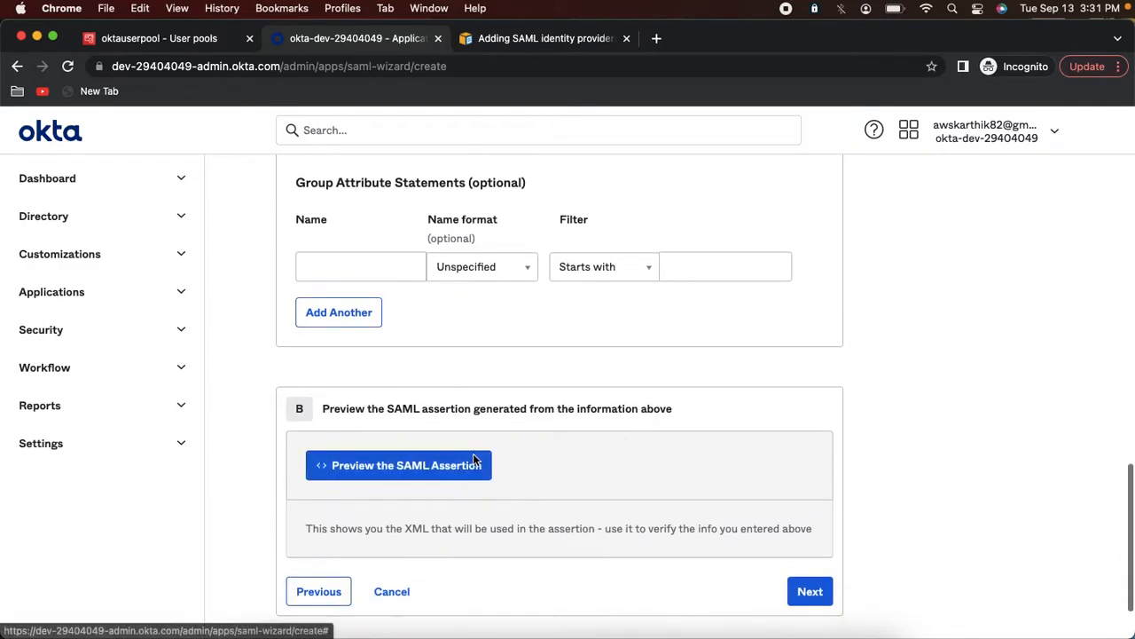
left_click(451, 459)
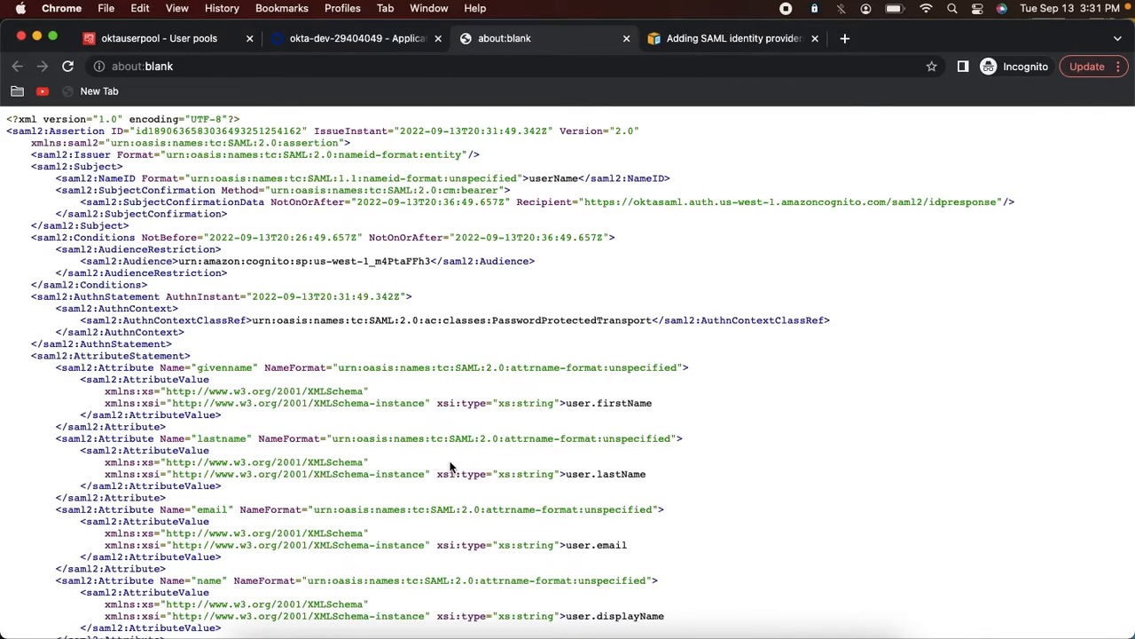
scroll(450, 465, "down", 1)
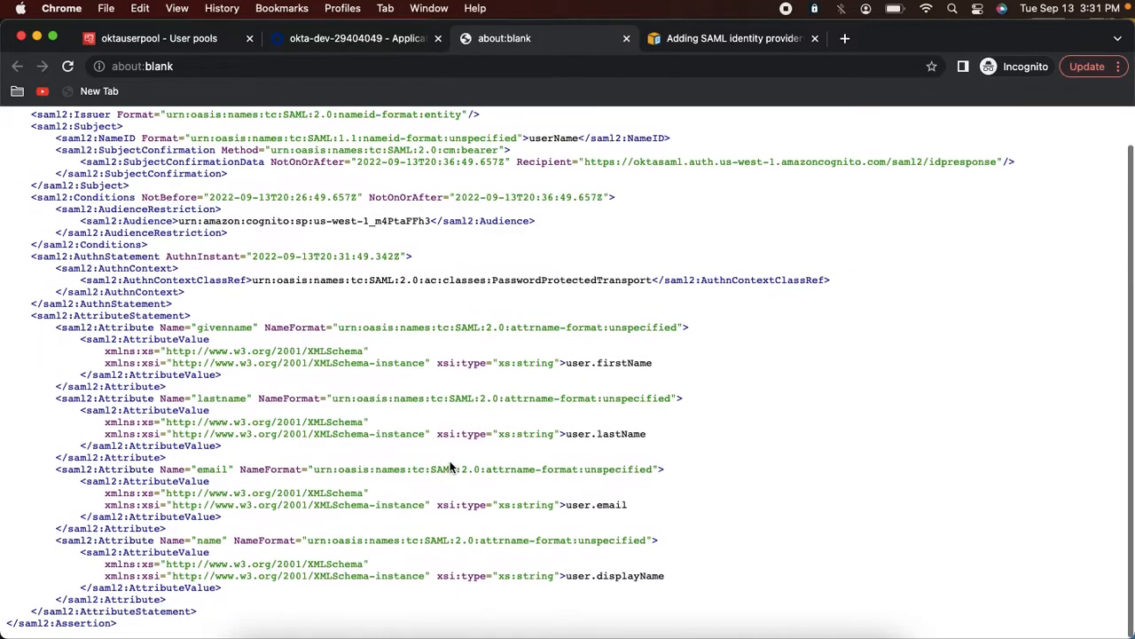
double_click(236, 329)
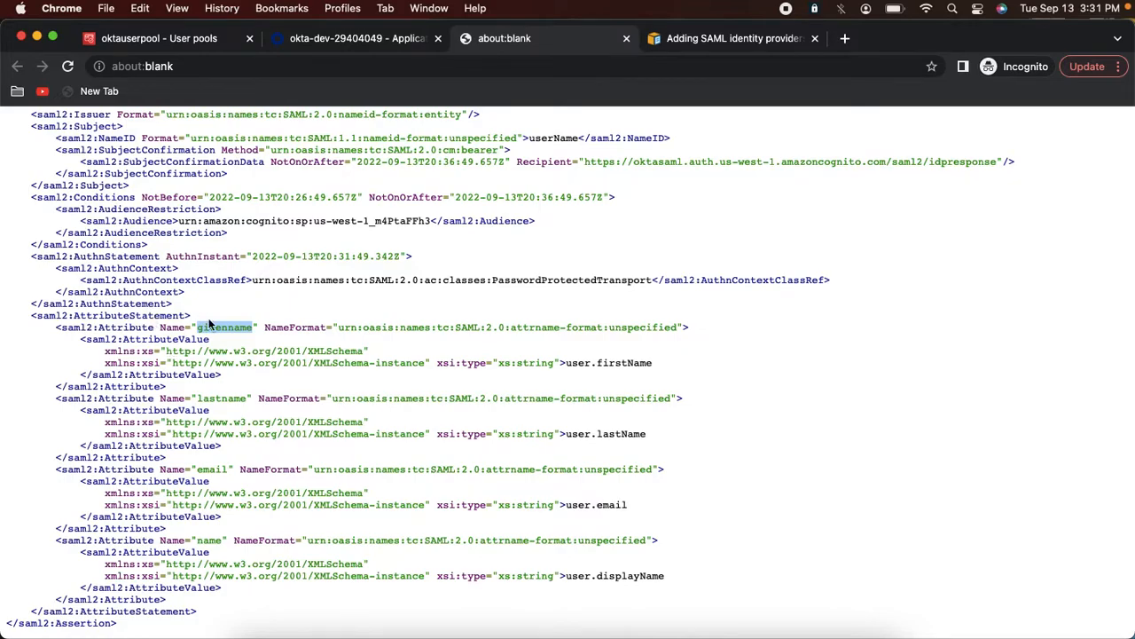
left_click(626, 38)
Proceed to the feedback stage, identify as a software vendor integrating an app with Okta, and finish creating the SAML integration
left_click(801, 587)
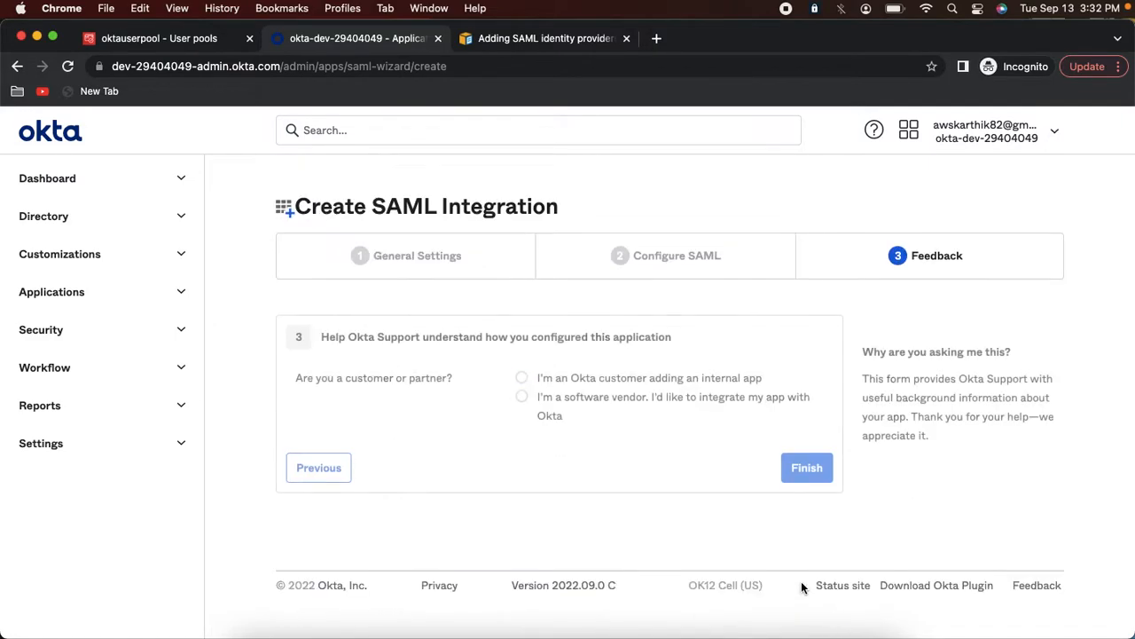
left_click(522, 398)
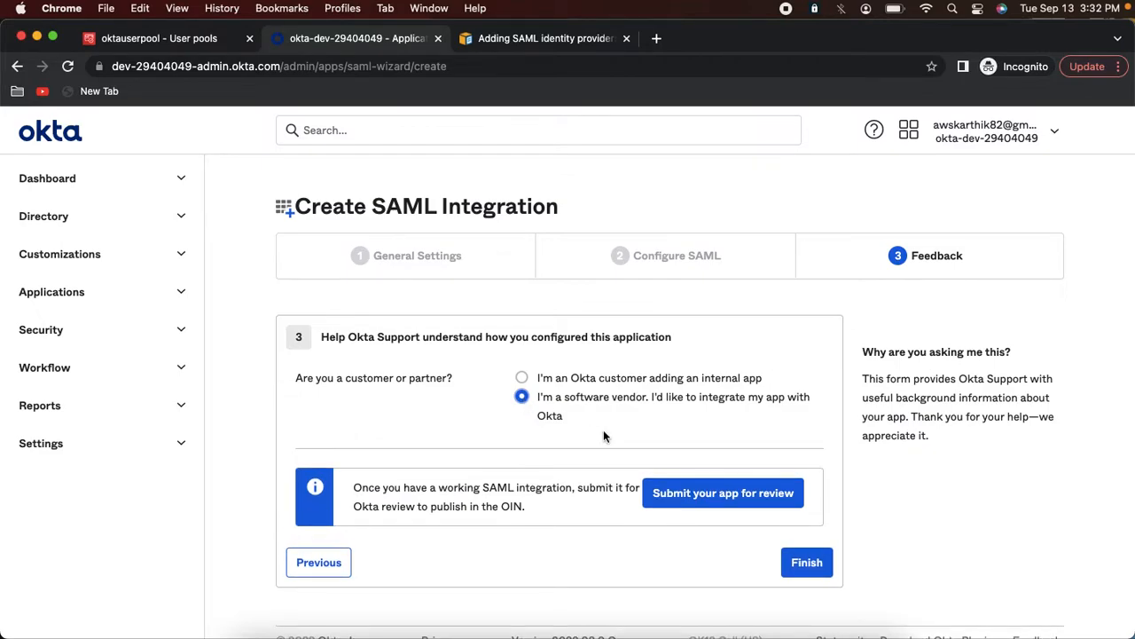
left_click(814, 568)
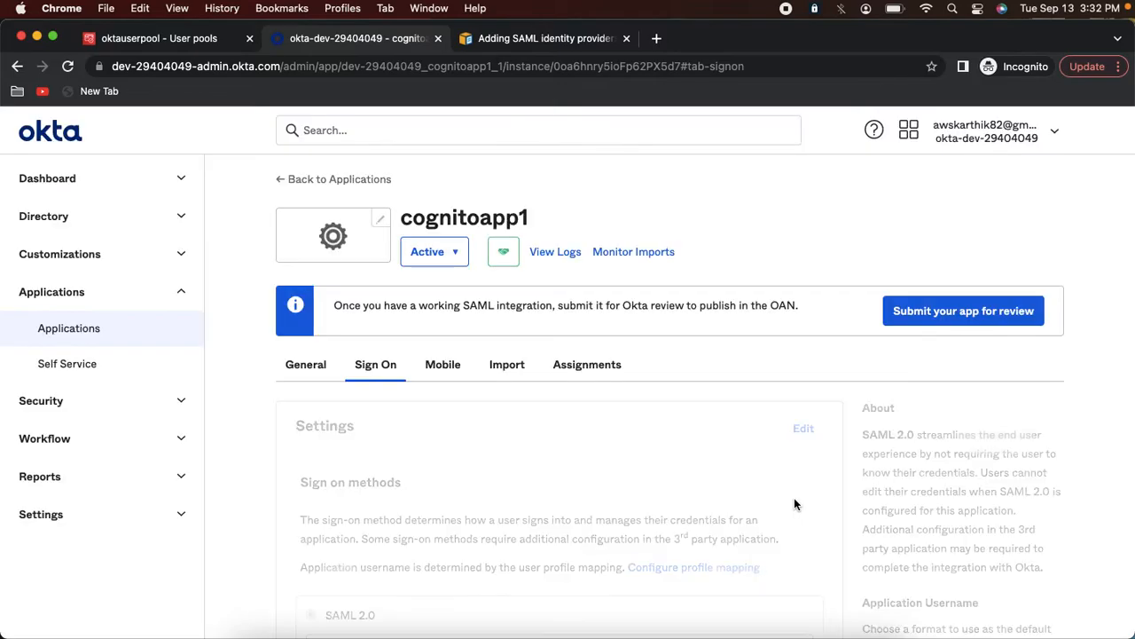
Open the IdP metadata of cognitoapp1's active SHA-2 SAML signing certificate
scroll(794, 504, "down", 5)
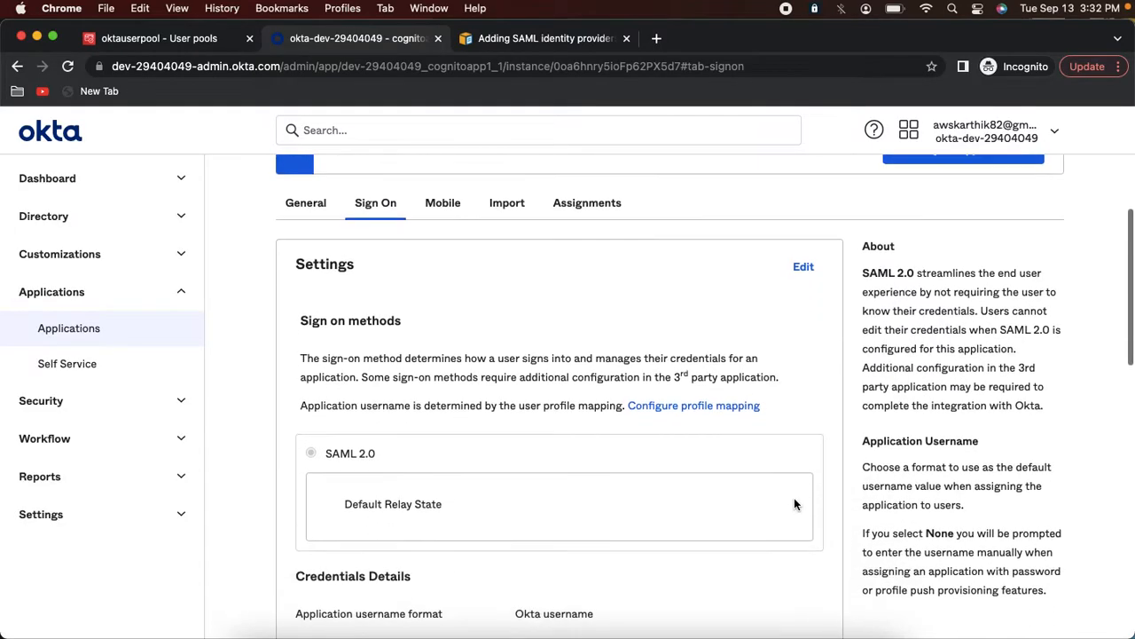
scroll(795, 504, "down", 2)
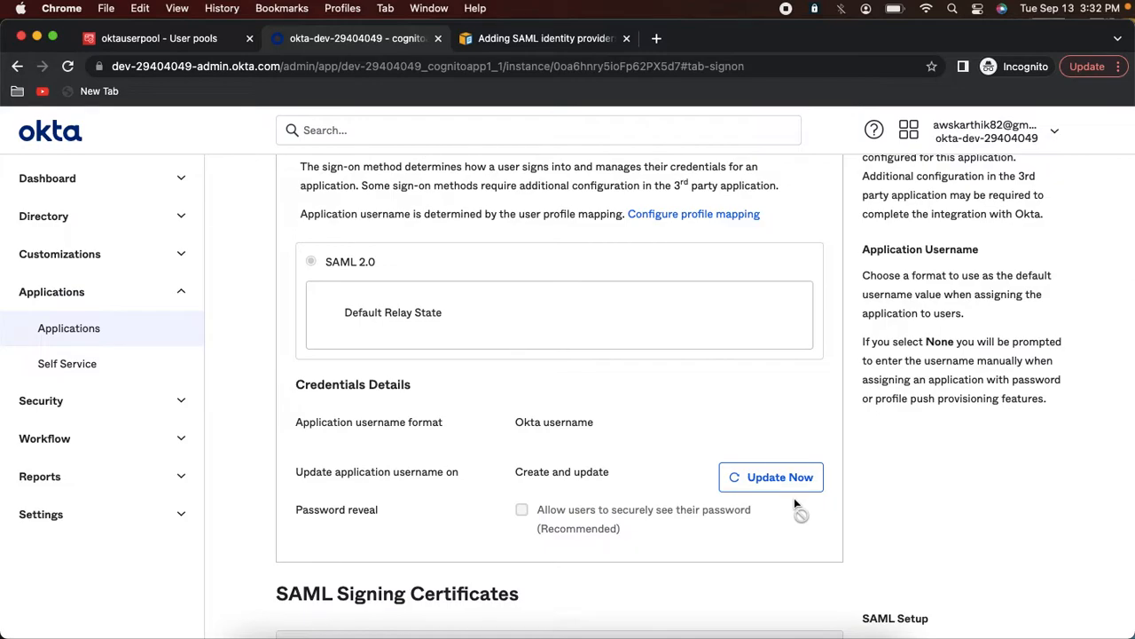
scroll(795, 504, "down", 4)
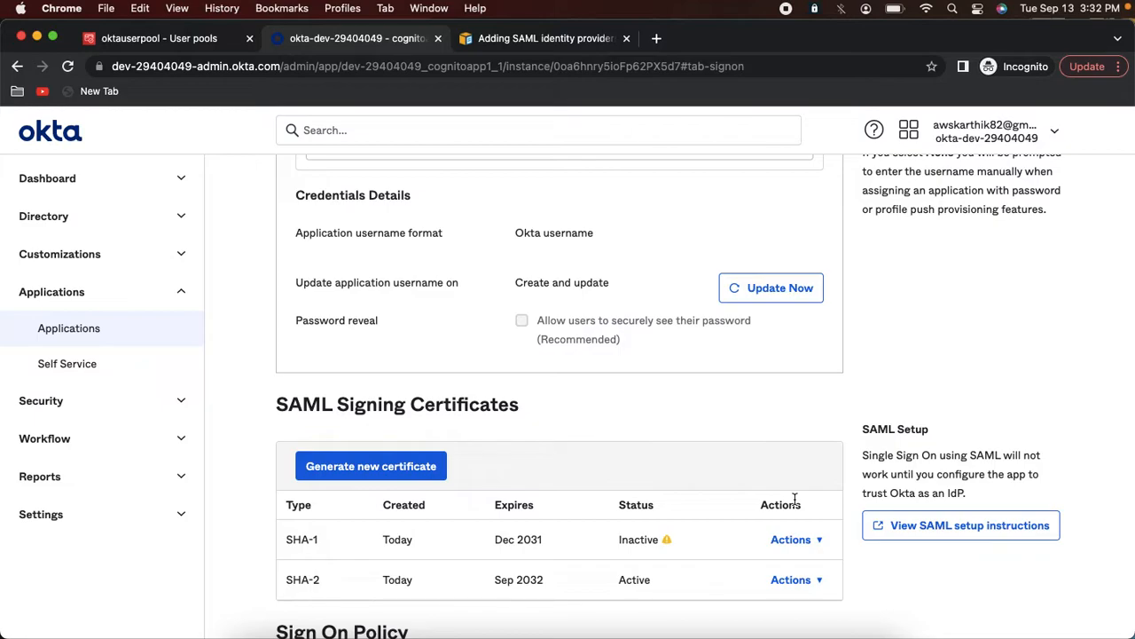
scroll(796, 502, "down", 3)
scroll(795, 502, "up", 9)
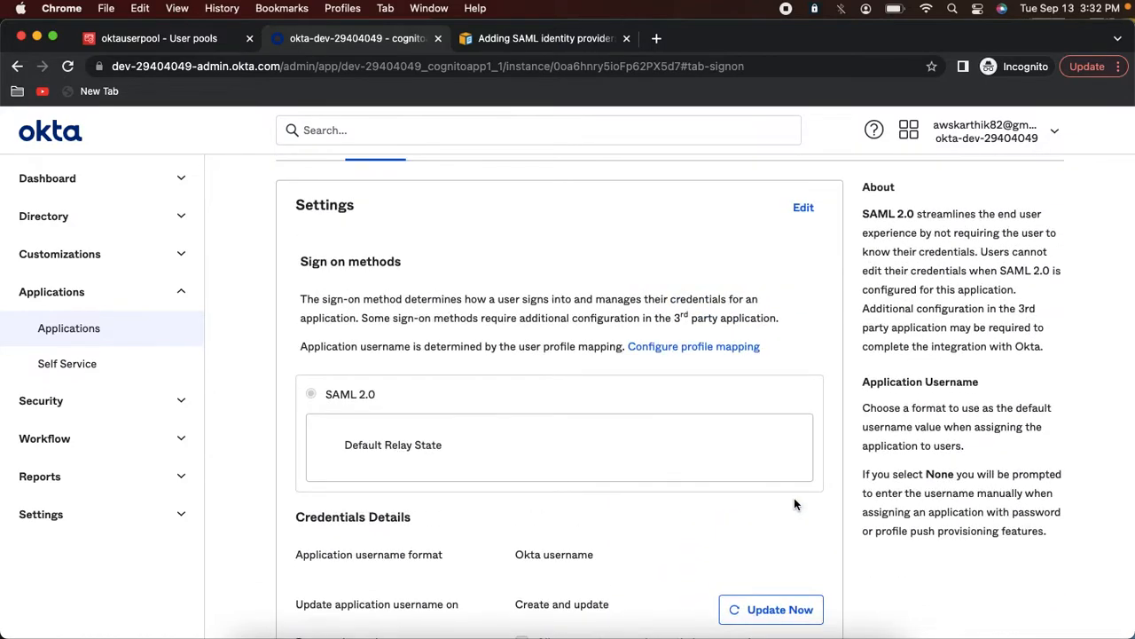
scroll(793, 504, "up", 5)
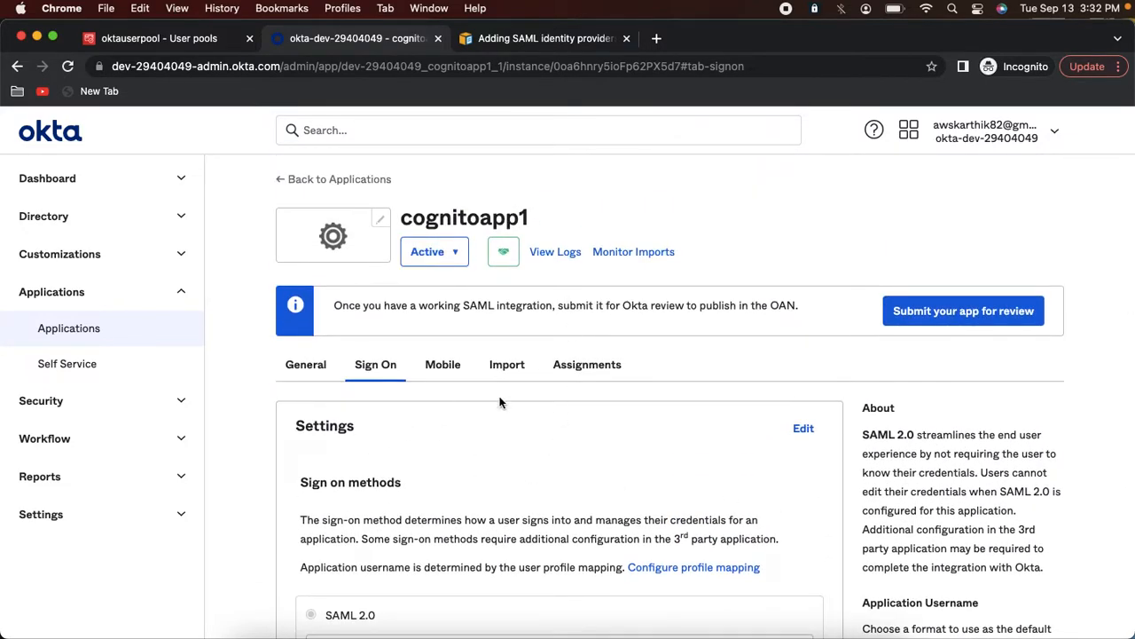
scroll(499, 399, "down", 8)
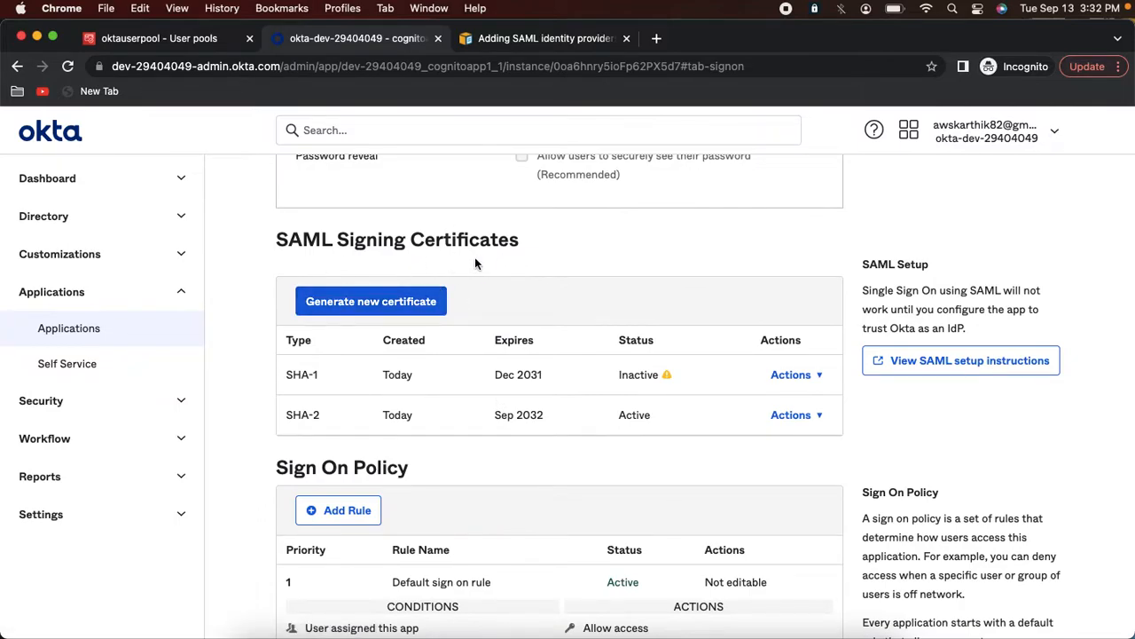
left_click(818, 417)
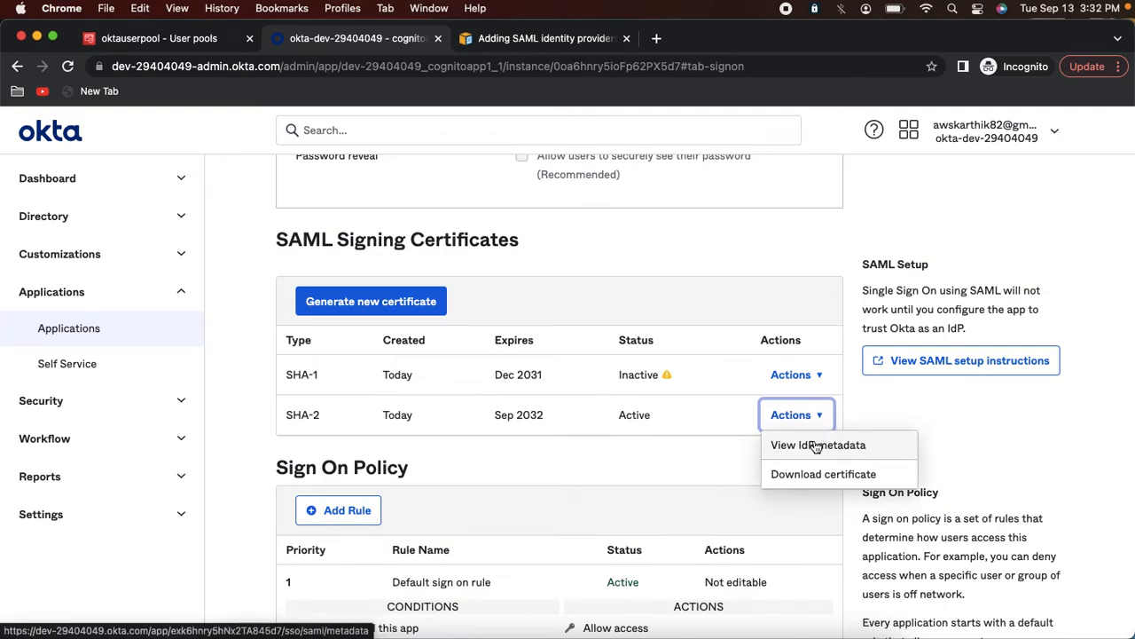
left_click(816, 445)
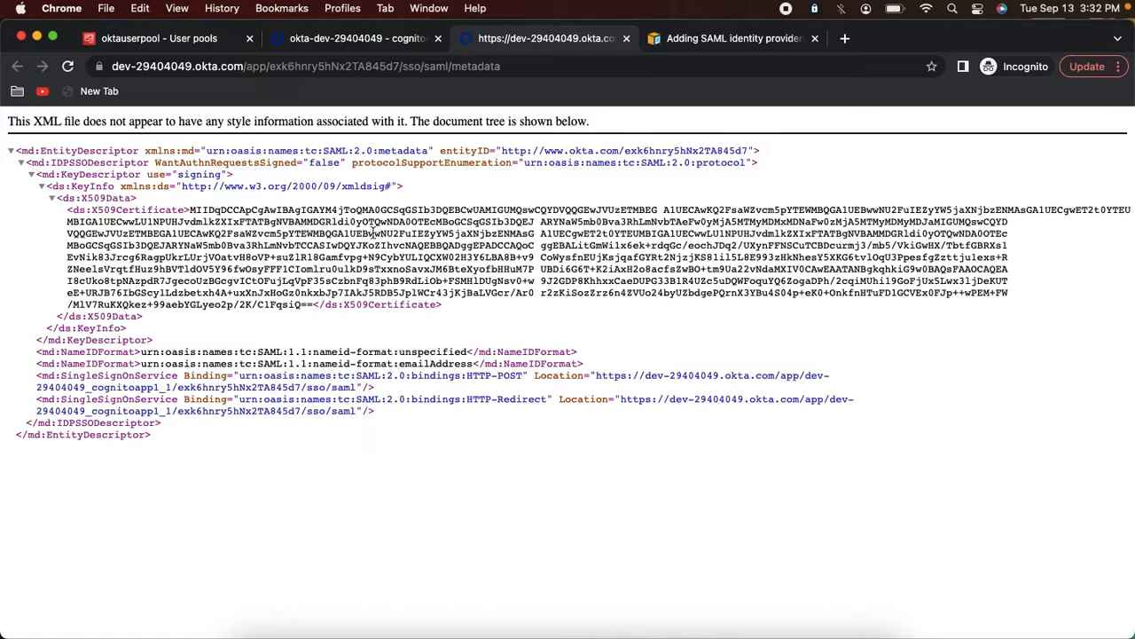
double_click(453, 212)
right_click(453, 212)
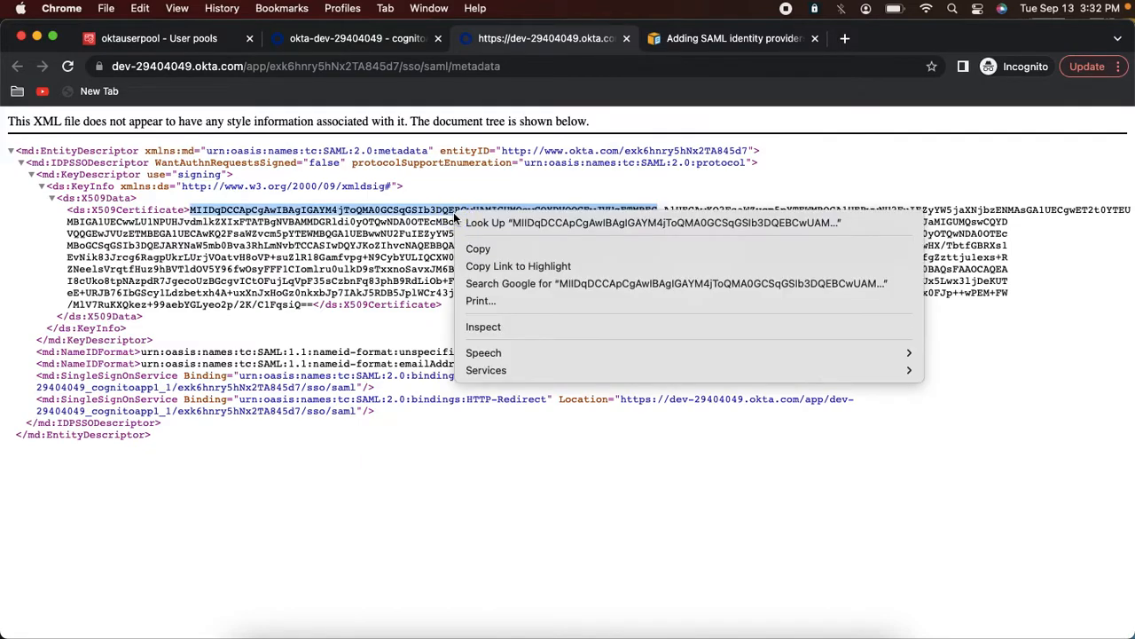
left_click(498, 491)
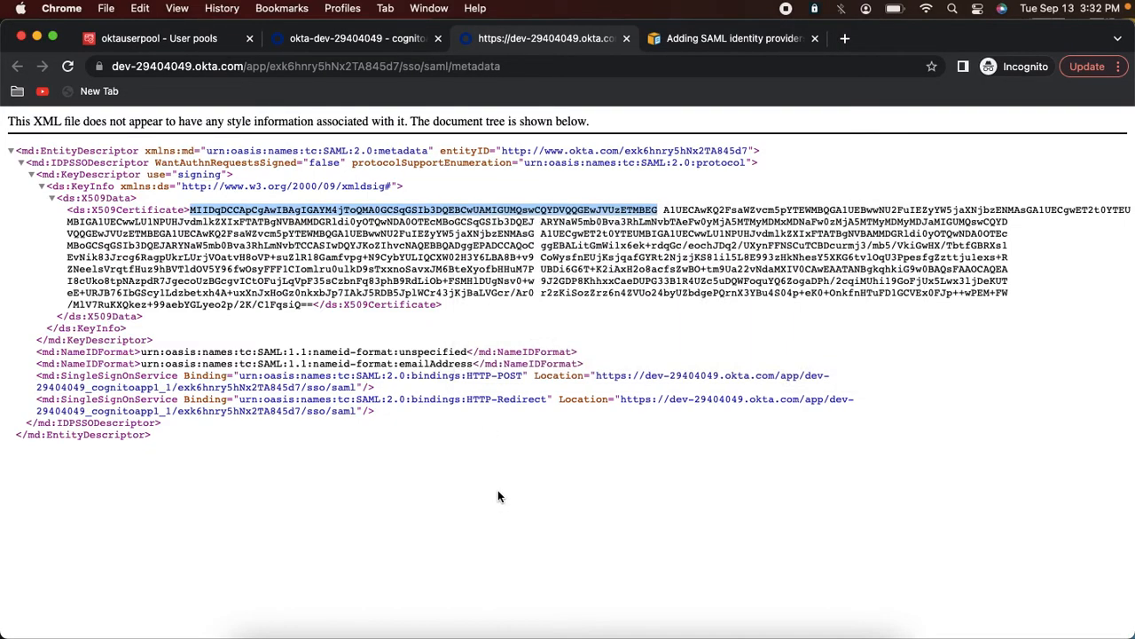
Save the IdP metadata page to the Downloads folder as oktaidp1.xml
right_click(498, 496)
left_click(515, 379)
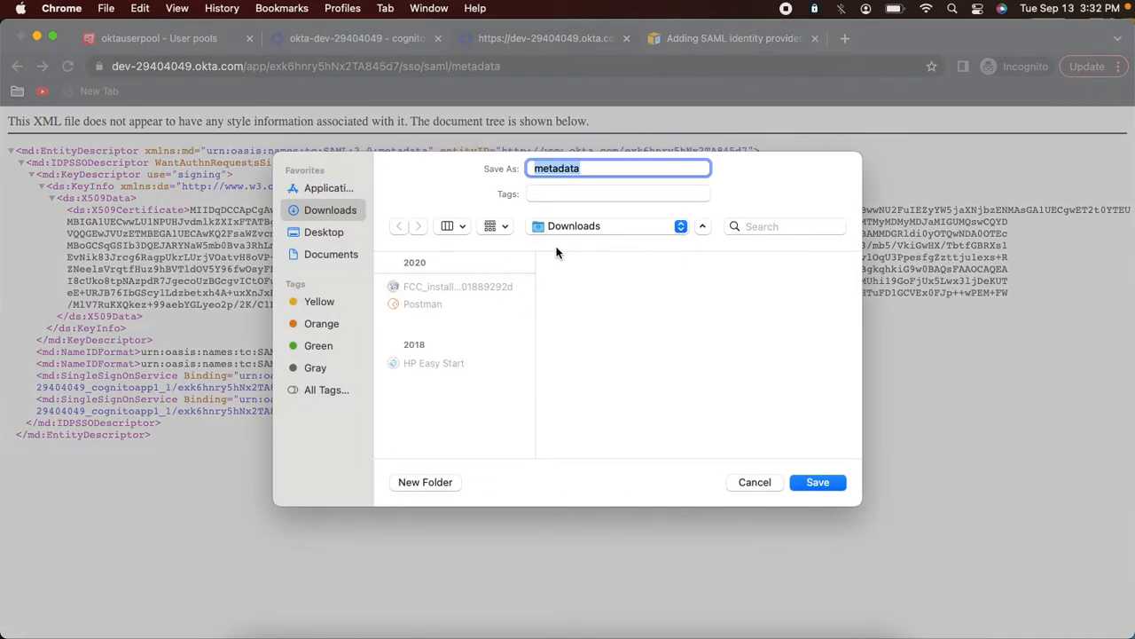
type("cognitoidp1")
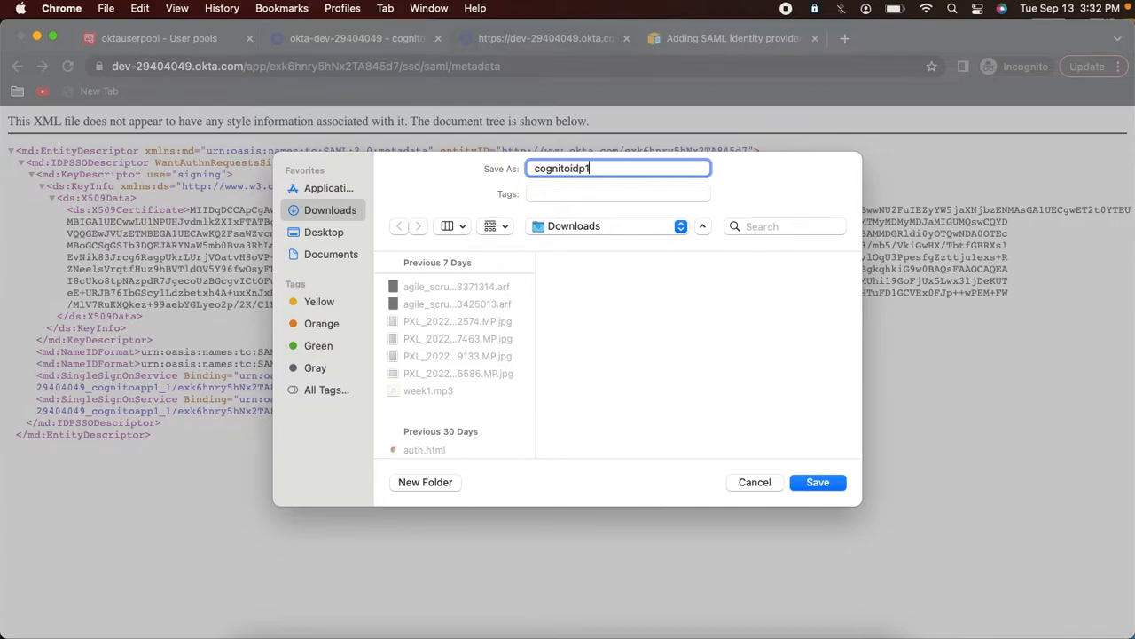
type(".xml")
left_click(564, 171)
left_click(569, 171)
left_click_drag(569, 171, 444, 167)
type("okta")
left_click(827, 486)
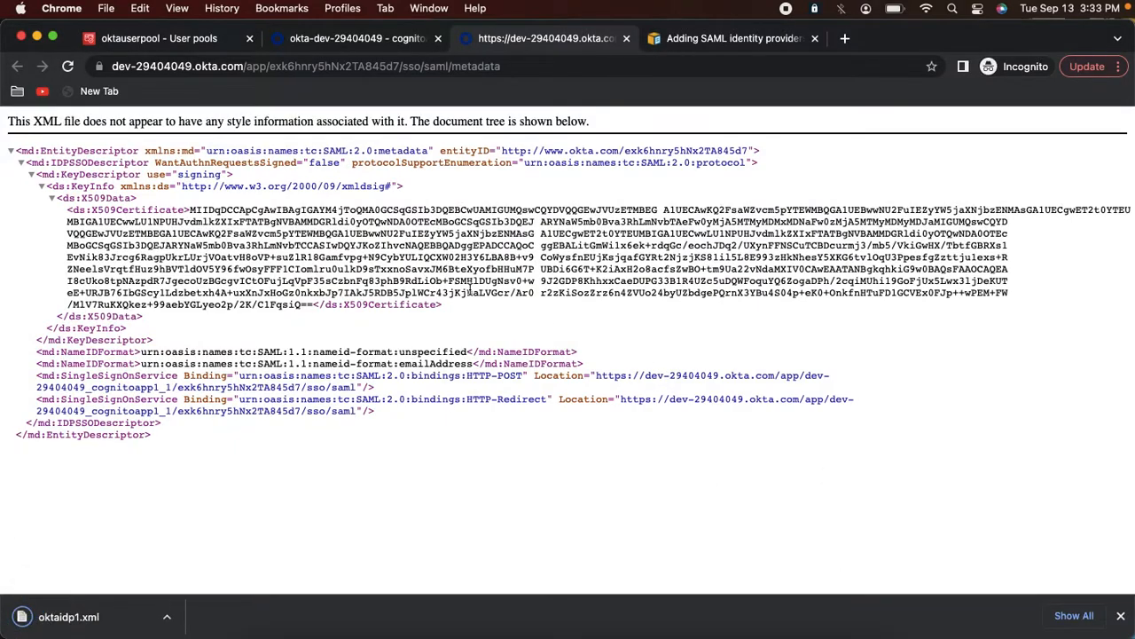
Return to oktauserpool in Amazon Cognito and start adding a federated identity provider of type SAML
left_click(337, 41)
scroll(351, 213, "up", 10)
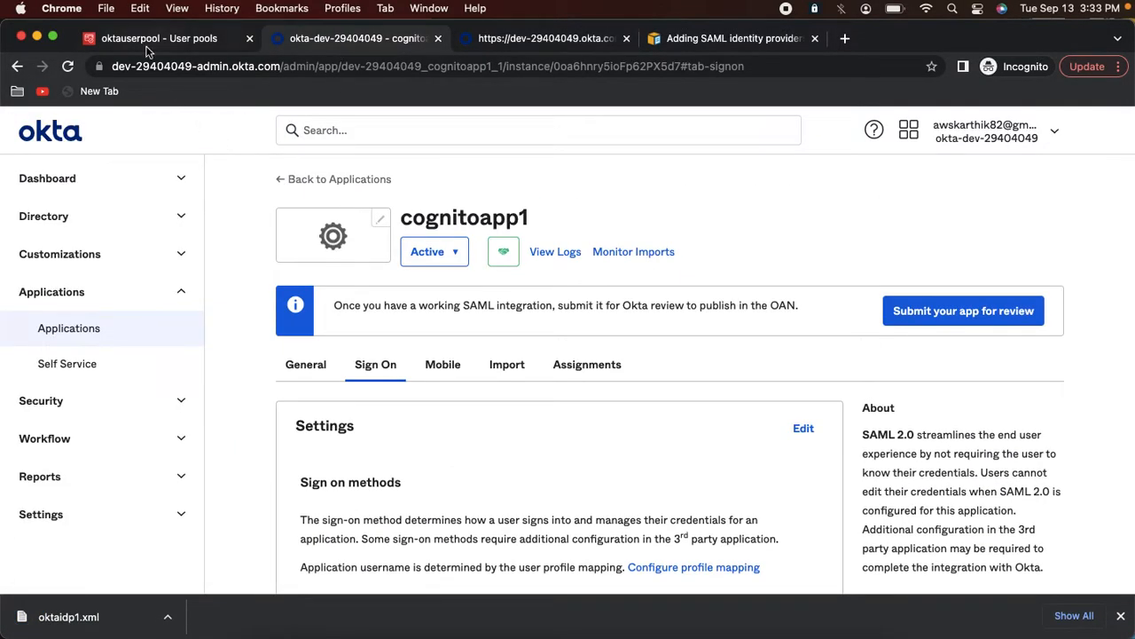
left_click(147, 42)
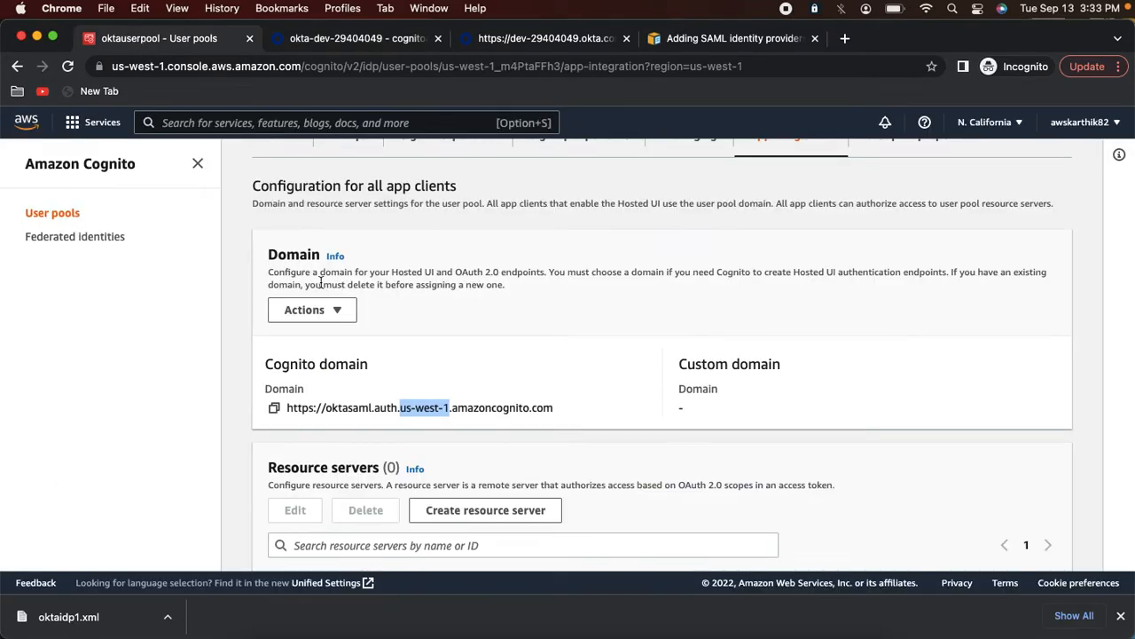
scroll(321, 282, "up", 5)
scroll(405, 340, "down", 3)
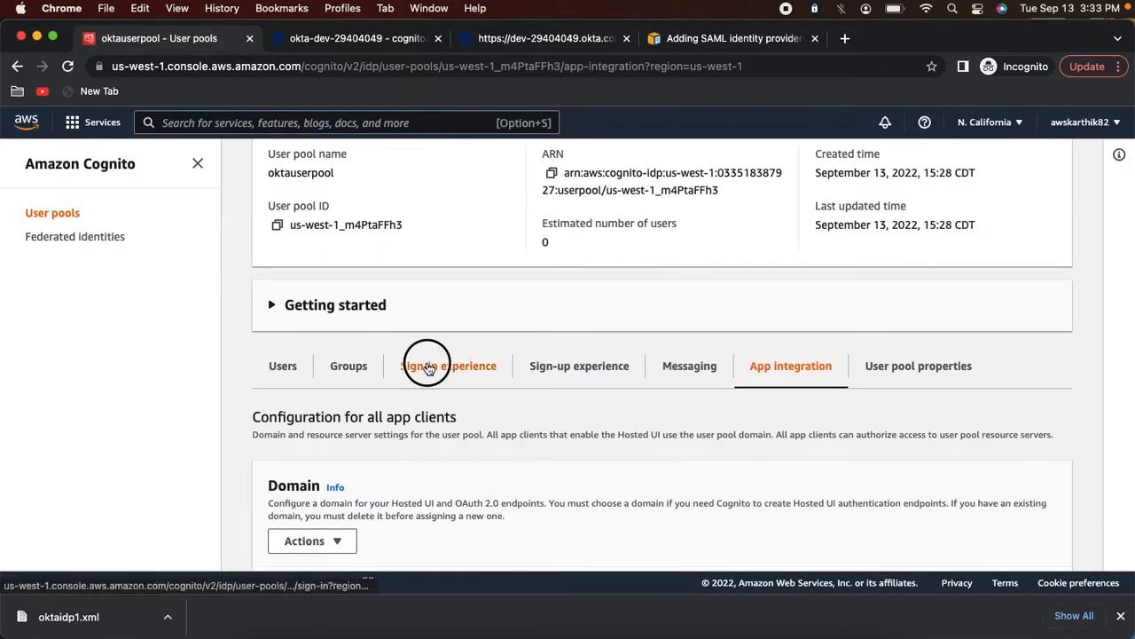
left_click(429, 369)
scroll(428, 368, "down", 5)
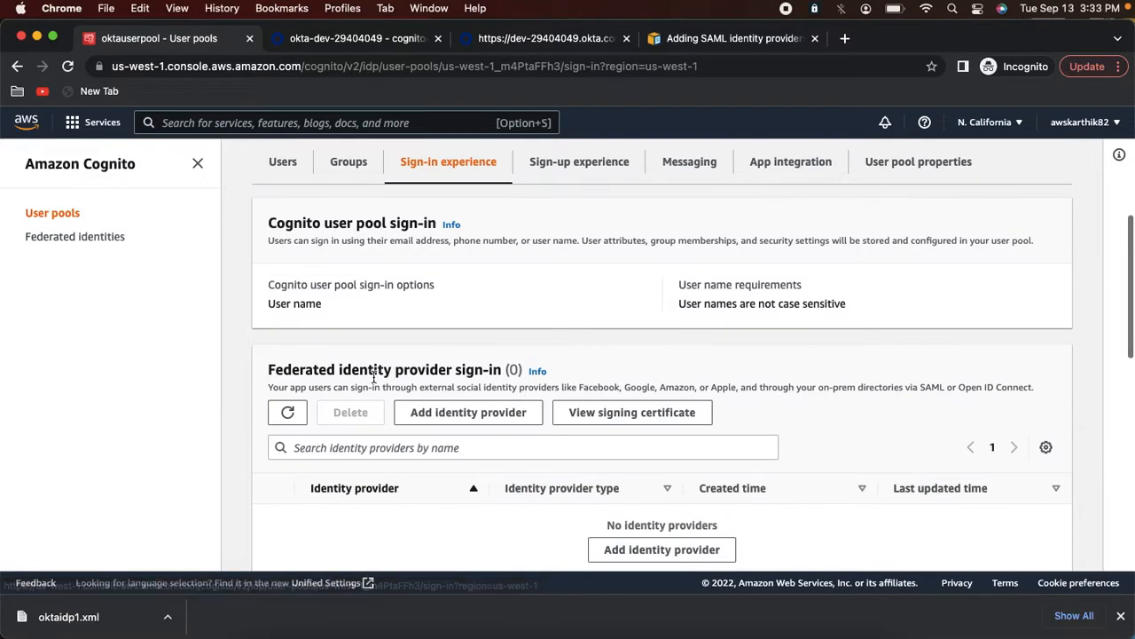
left_click(420, 413)
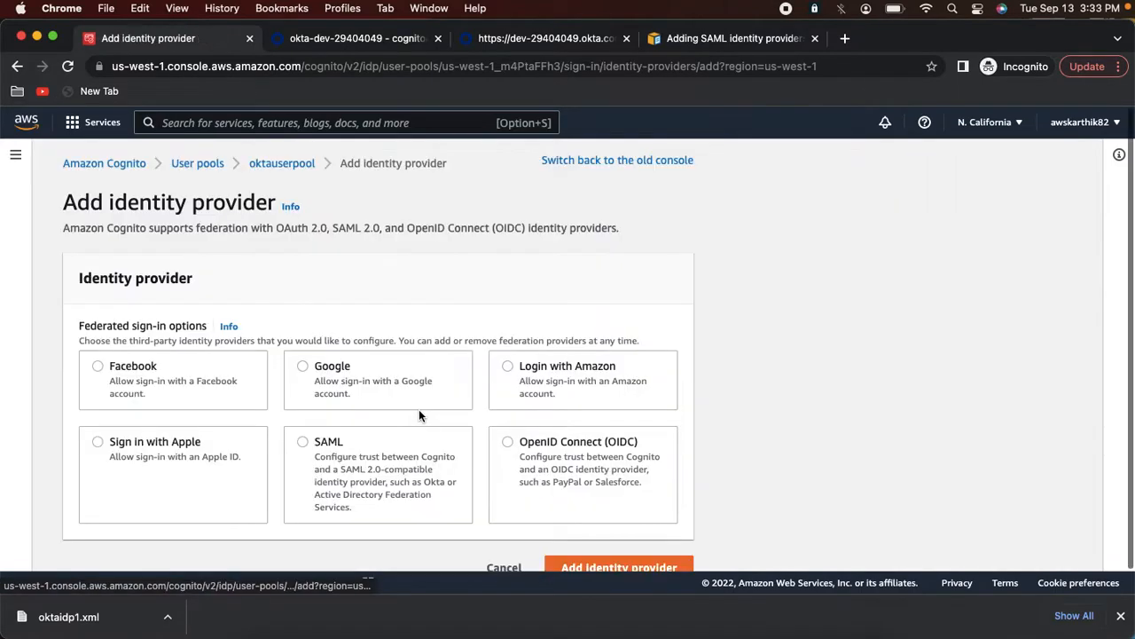
left_click(304, 444)
Choose SAML as the federated sign-in option and name the provider oktaidp1
scroll(711, 435, "down", 5)
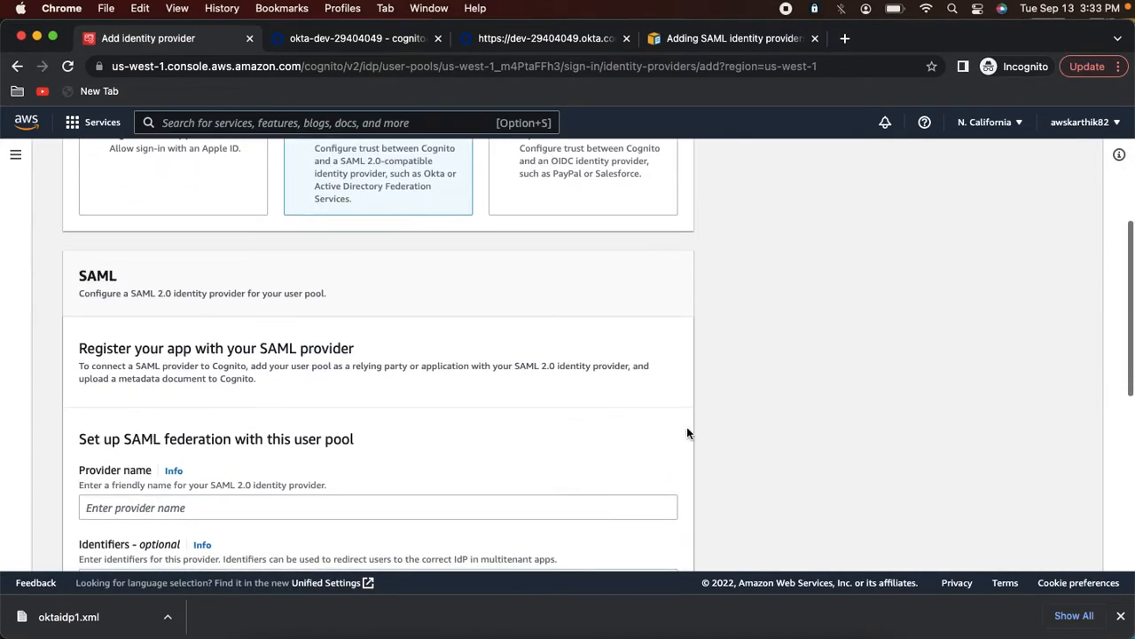
scroll(176, 406, "down", 2)
left_click(176, 406)
type("okts")
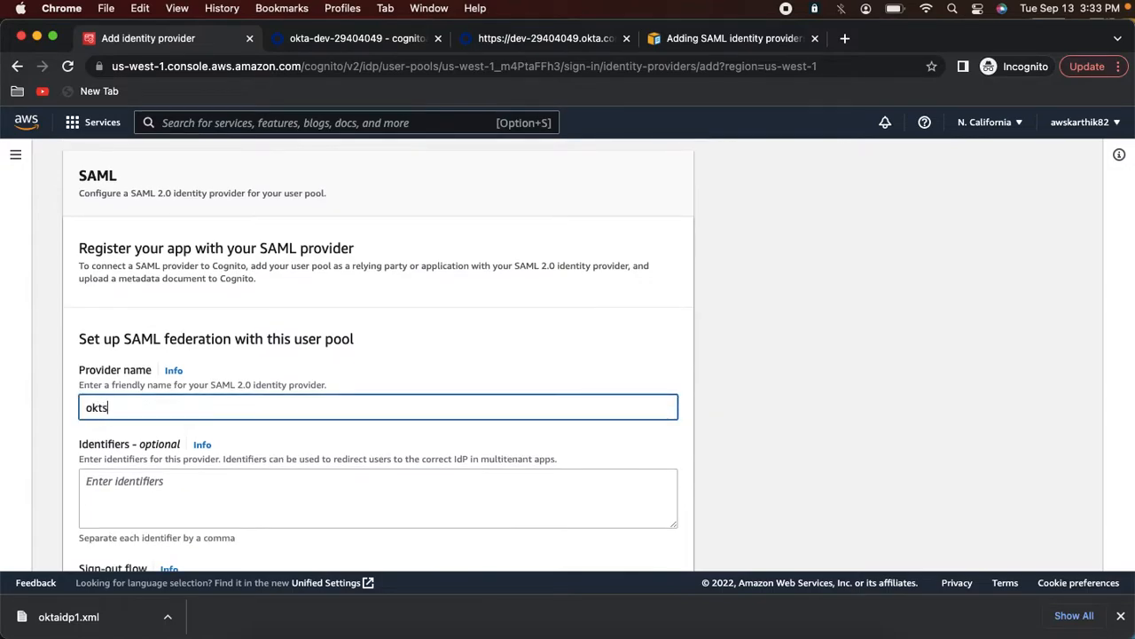
key("BackSpace")
type("aidp1")
scroll(599, 355, "down", 1)
Reuse the provider name to set the provider's optional identifier to oktaidp1.com
double_click(109, 397)
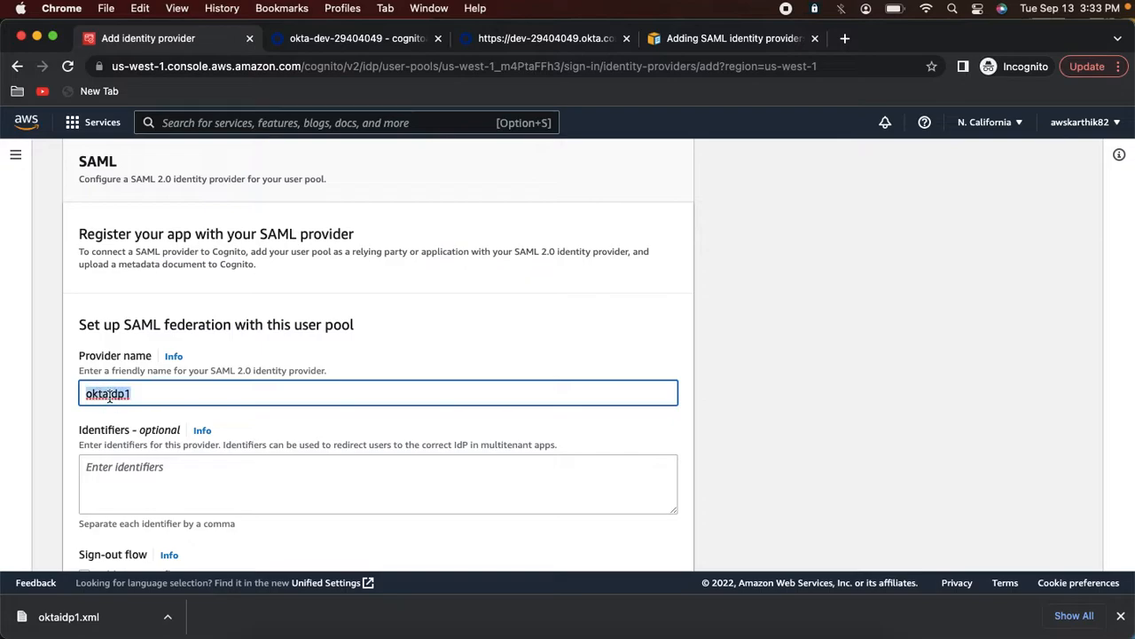
left_click(161, 489)
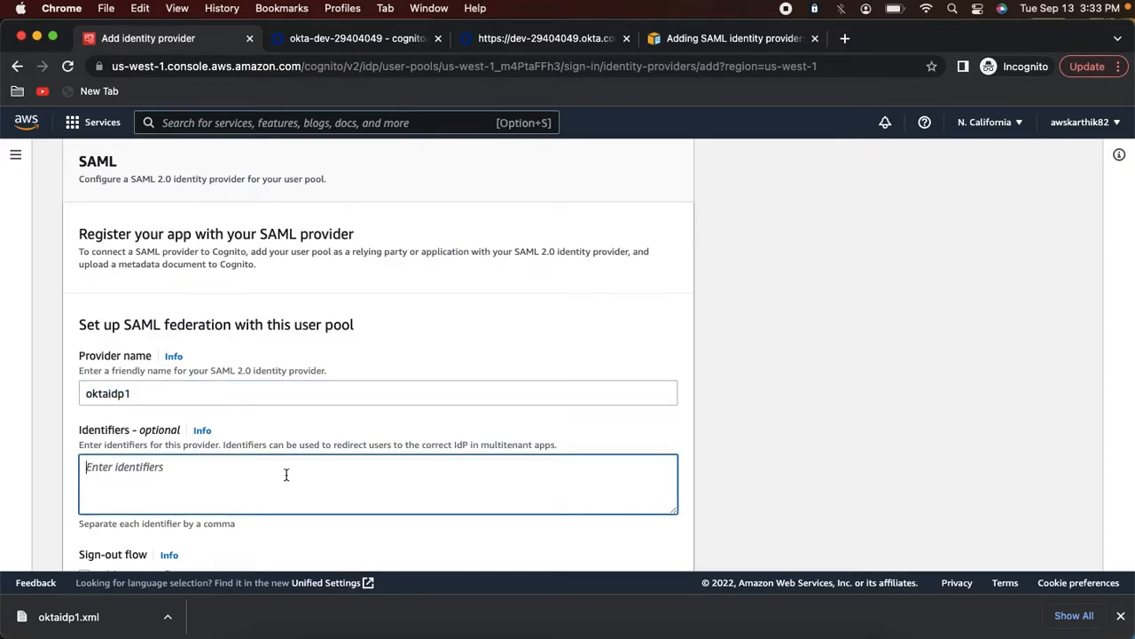
key("super+v")
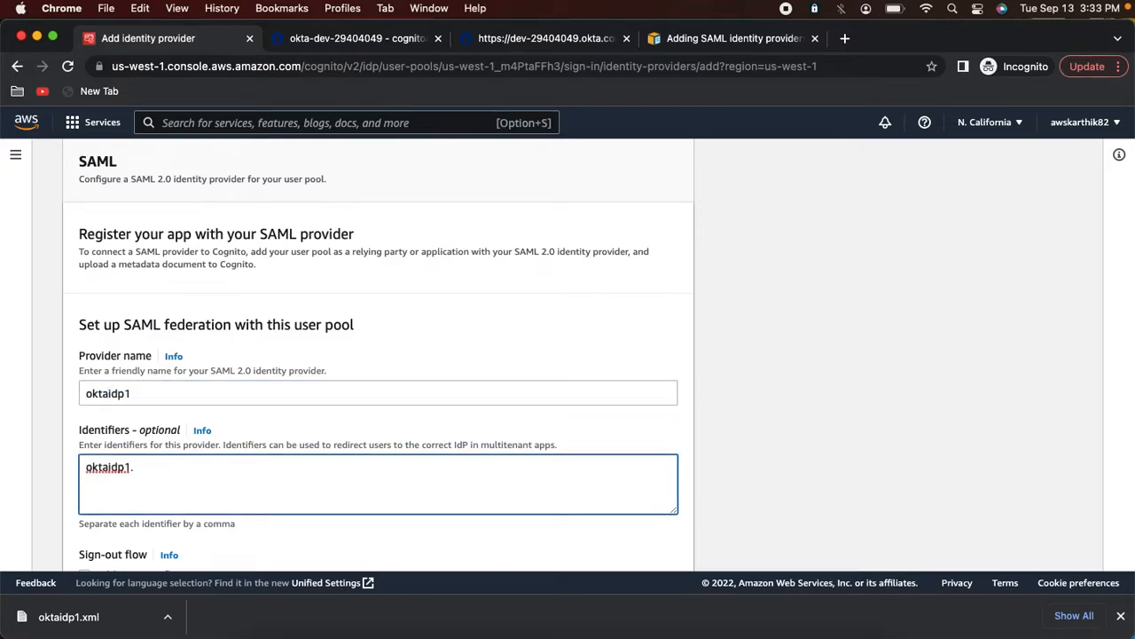
scroll(140, 426, "down", 2)
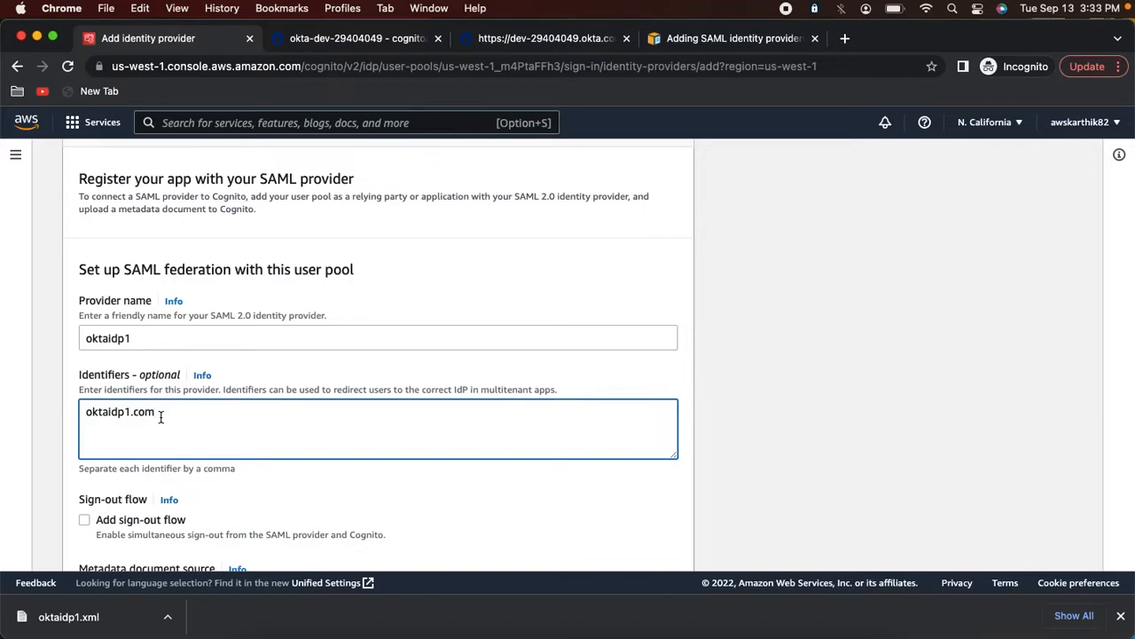
Upload oktaidp1.xml from the Downloads folder as the SAML metadata document
scroll(160, 417, "down", 4)
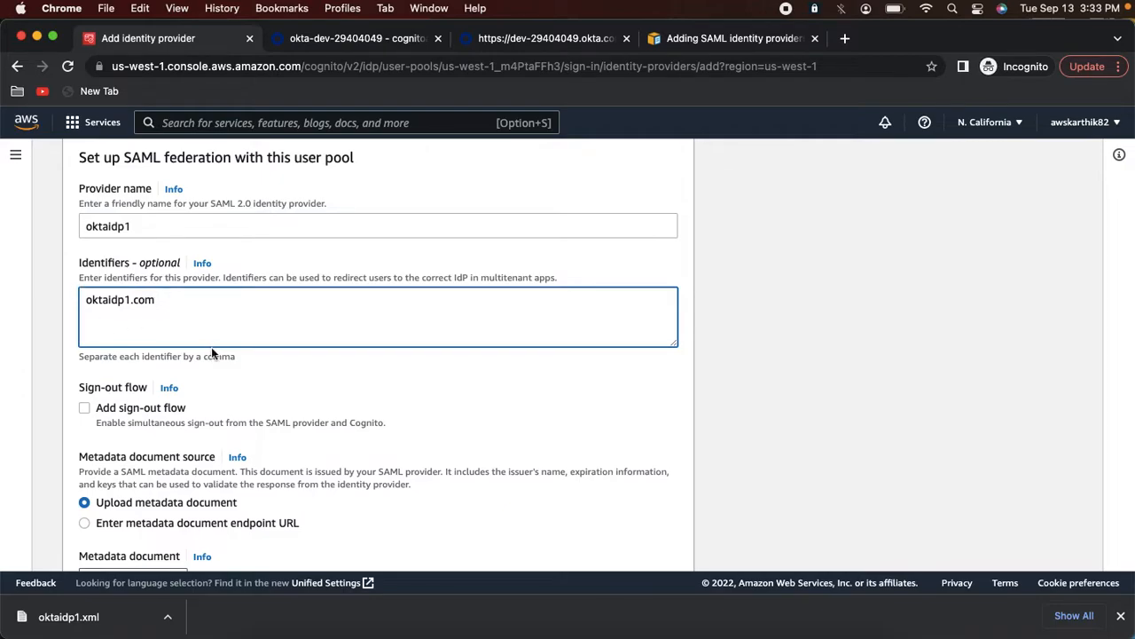
scroll(211, 353, "down", 8)
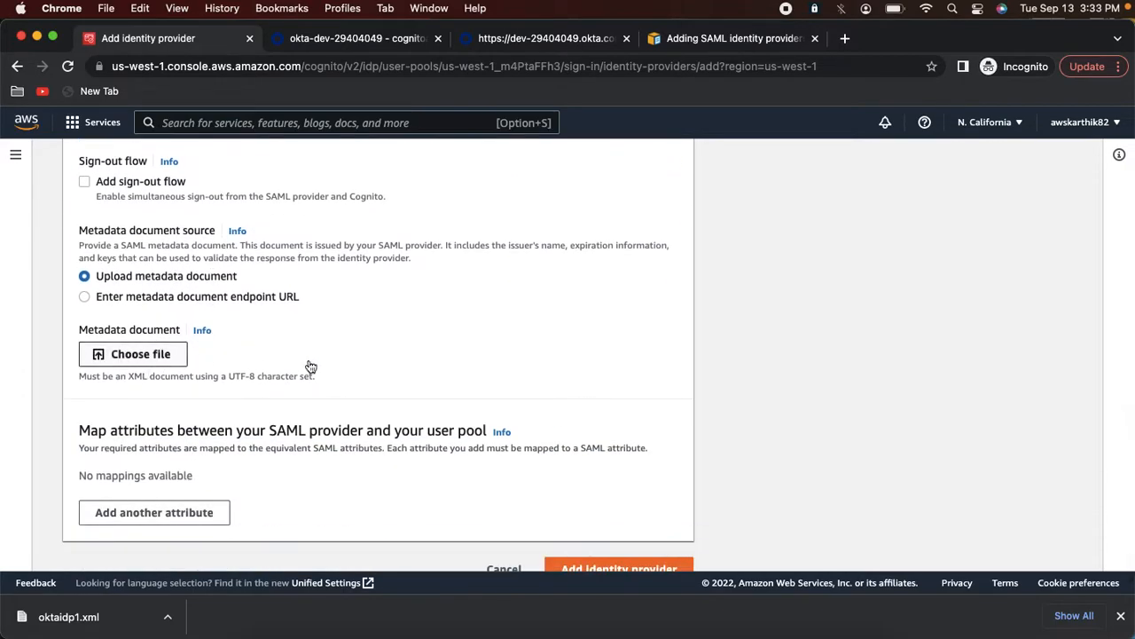
left_click(133, 354)
left_click(173, 202)
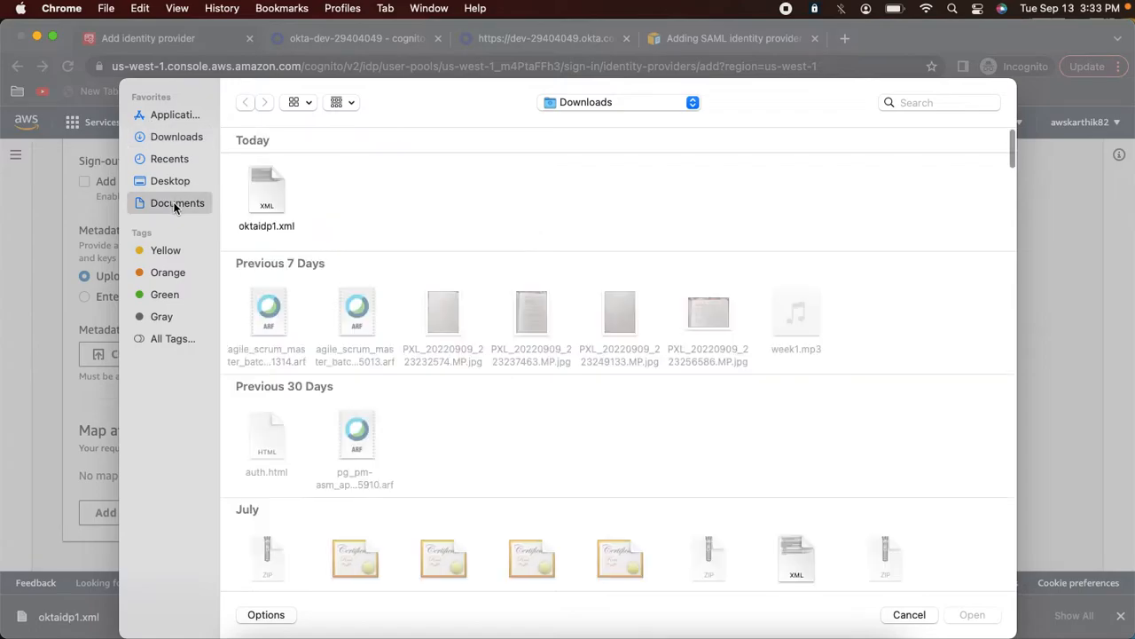
left_click(174, 135)
double_click(270, 181)
Add an attribute mapping and choose email as its user pool attribute
scroll(304, 397, "down", 2)
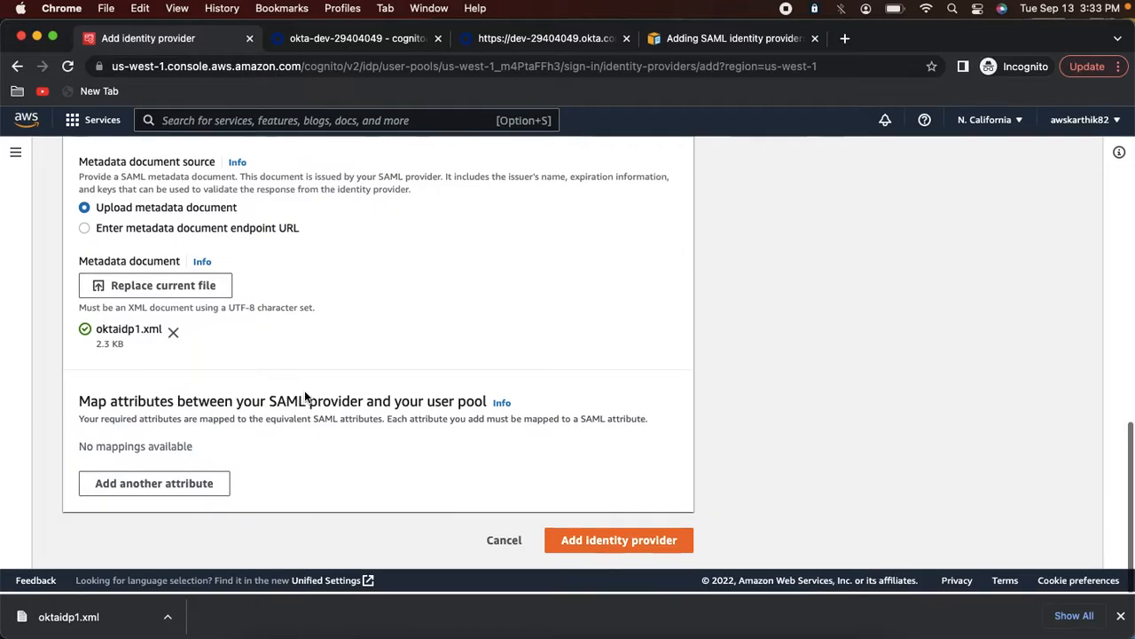
left_click(193, 485)
scroll(195, 488, "down", 1)
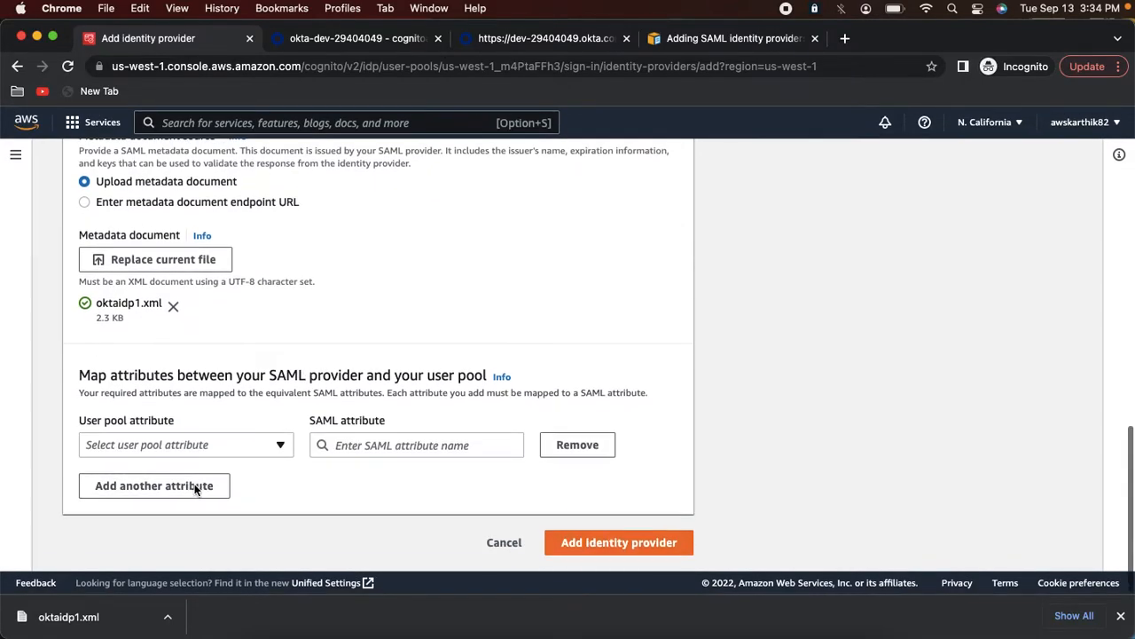
left_click(254, 445)
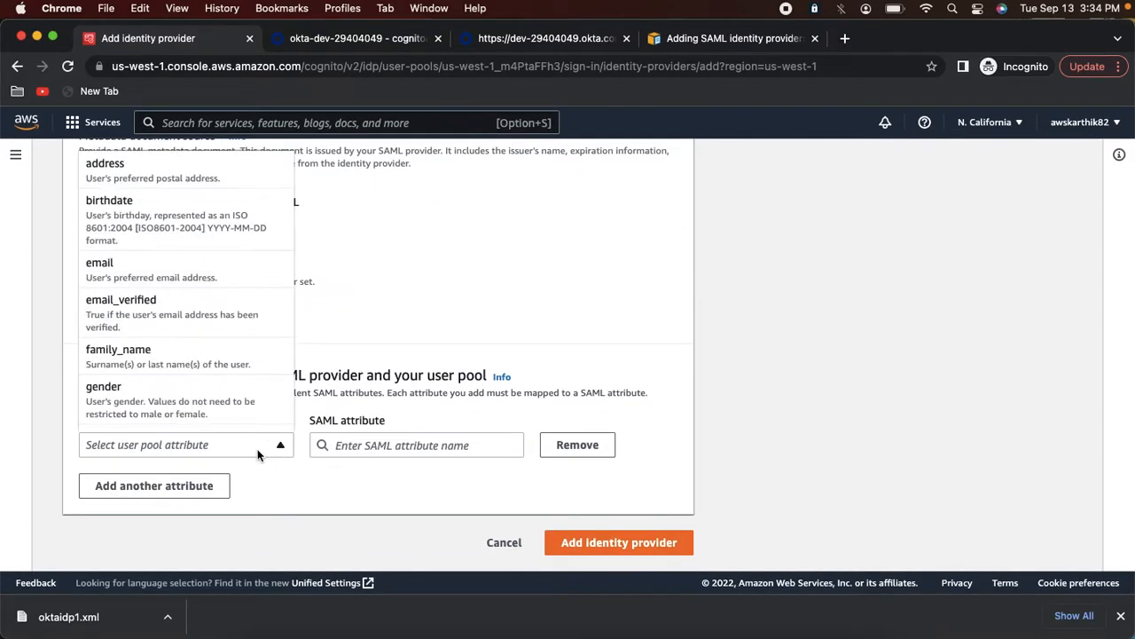
left_click(173, 273)
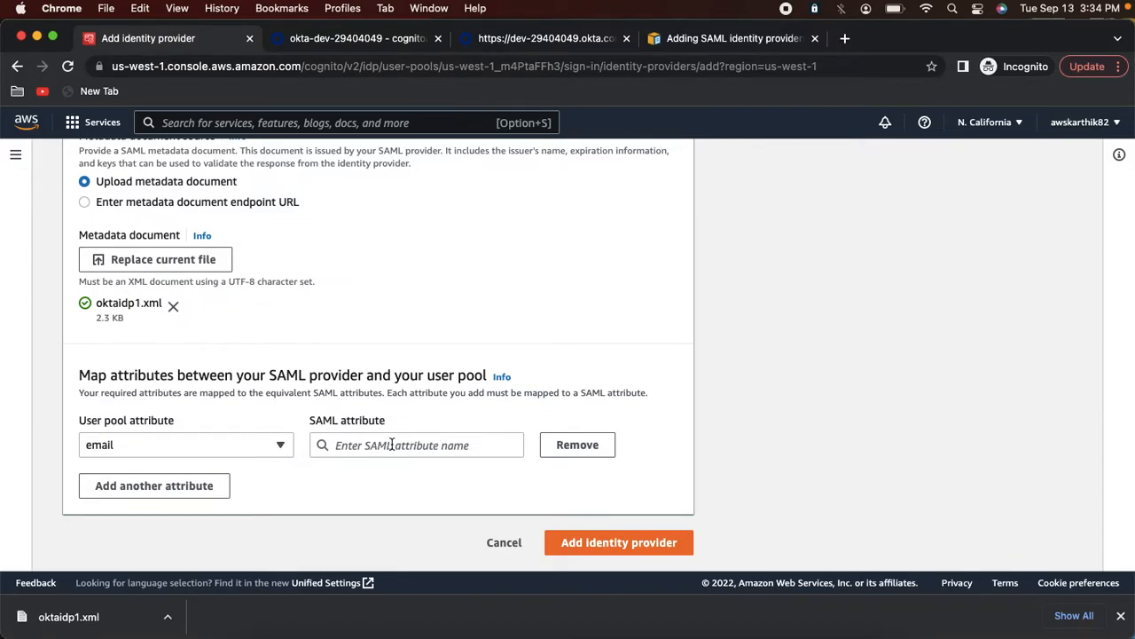
Close the metadata page and bring up the attribute statements in cognitoapp1's general settings in Okta
left_click(548, 41)
left_click(627, 38)
left_click(383, 45)
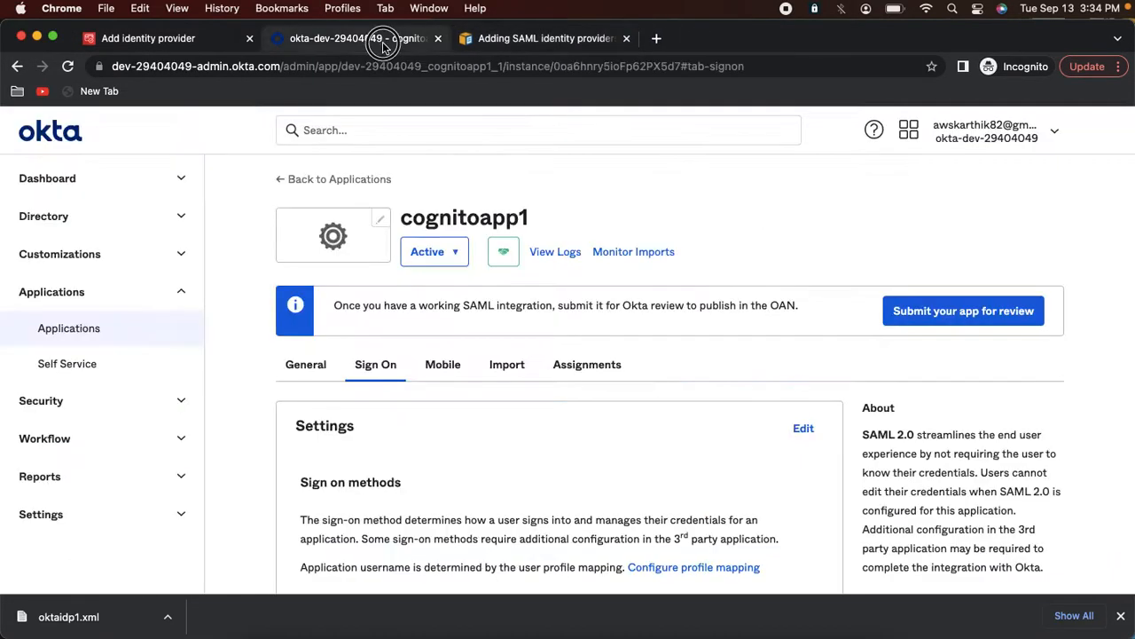
scroll(390, 357, "down", 3)
left_click(310, 256)
scroll(407, 348, "down", 10)
scroll(406, 350, "down", 10)
scroll(407, 349, "up", 2)
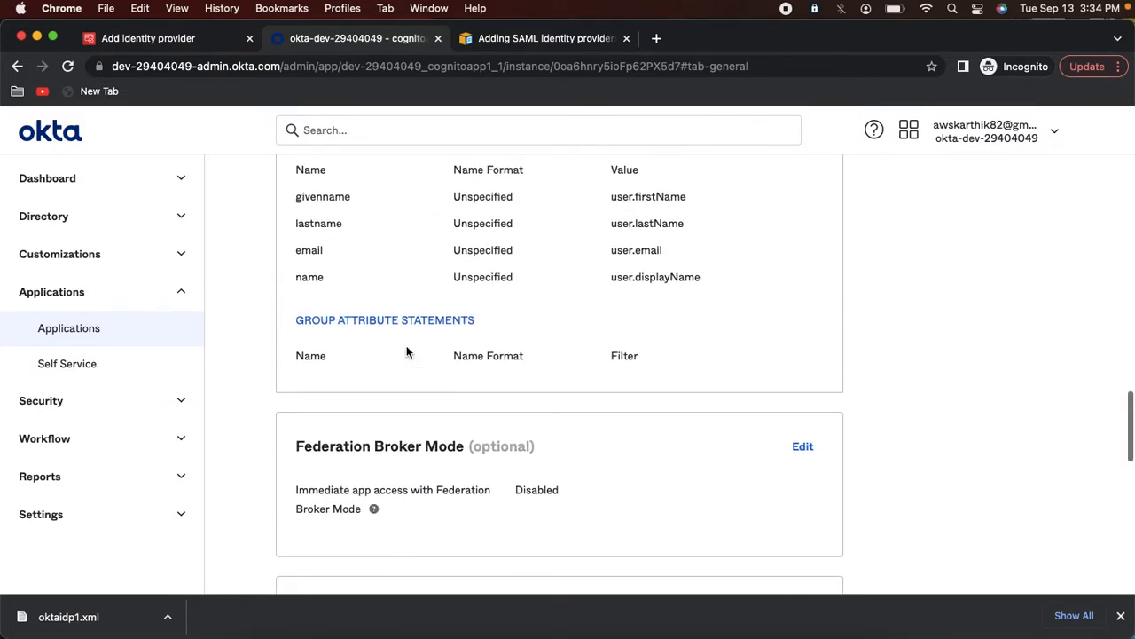
Copy the email attribute name from Okta and use it as the SAML attribute for the email mapping in Cognito
right_click(312, 194)
left_click(336, 225)
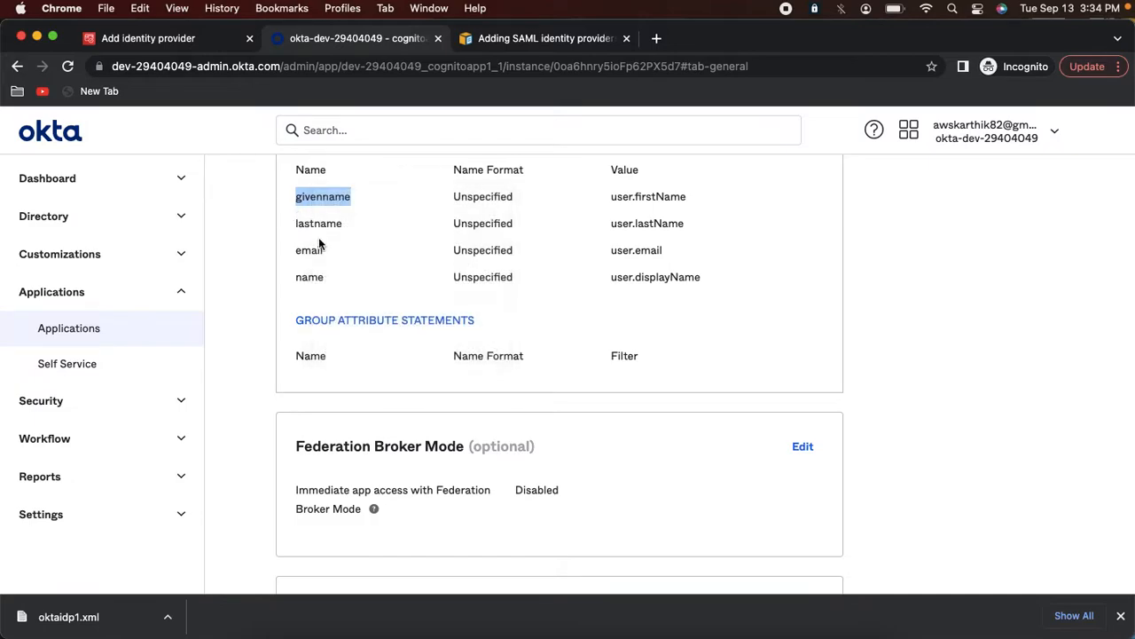
double_click(309, 250)
key("super+c")
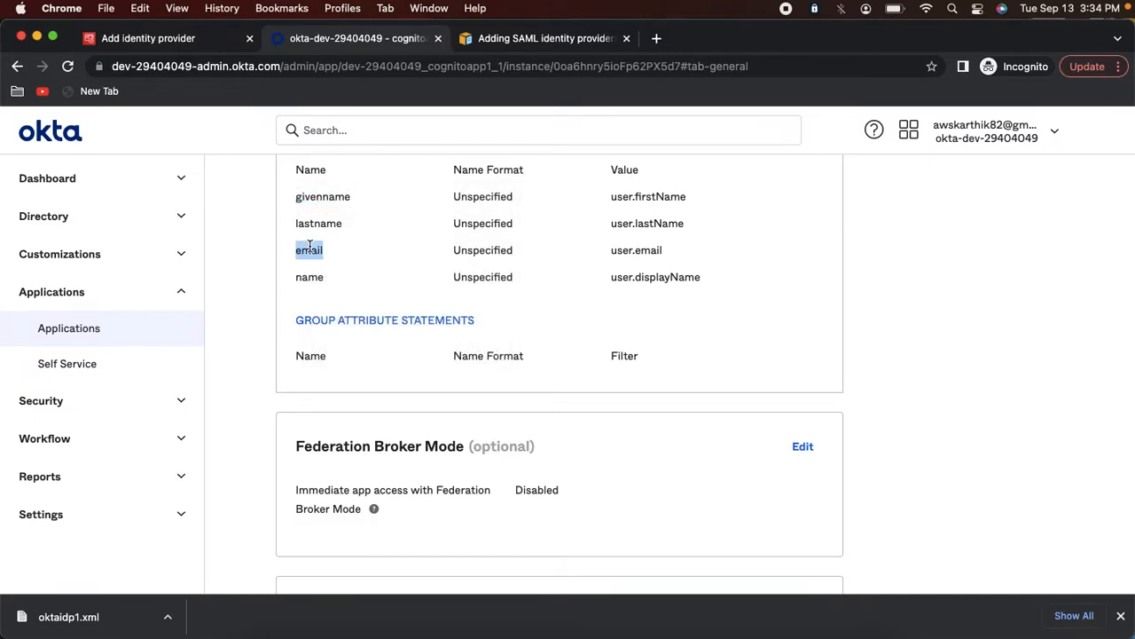
left_click(191, 40)
left_click(386, 448)
key("super+v")
Add a mapping from the user pool attribute given_name to the SAML attribute givenname, copied from Okta's attribute statements
left_click(203, 485)
left_click(191, 488)
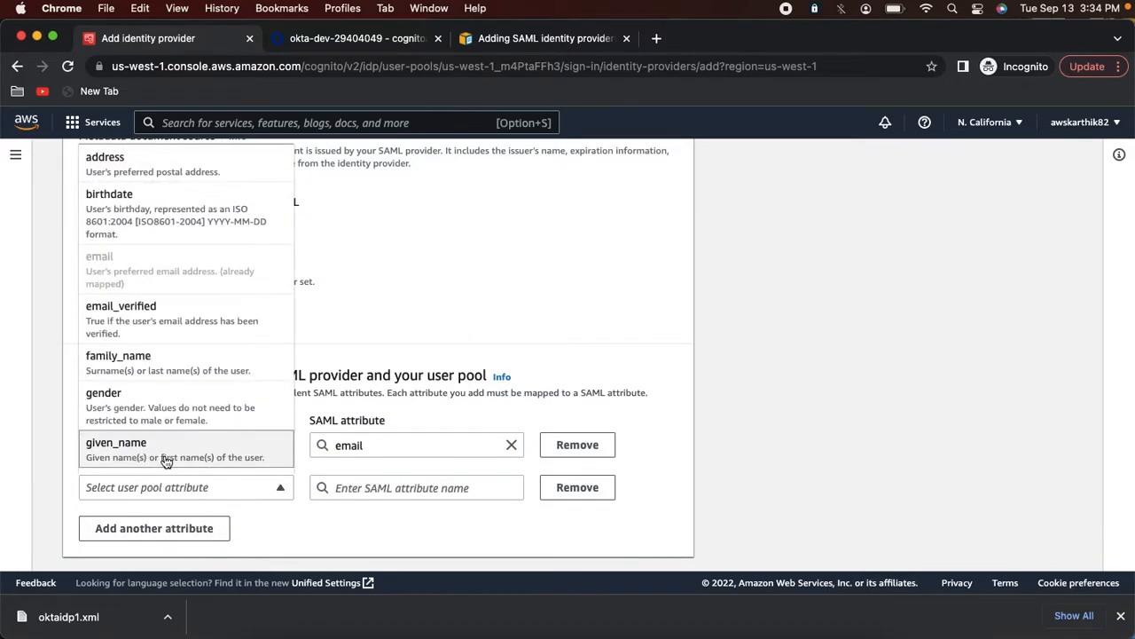
left_click(194, 450)
left_click(346, 487)
left_click(364, 40)
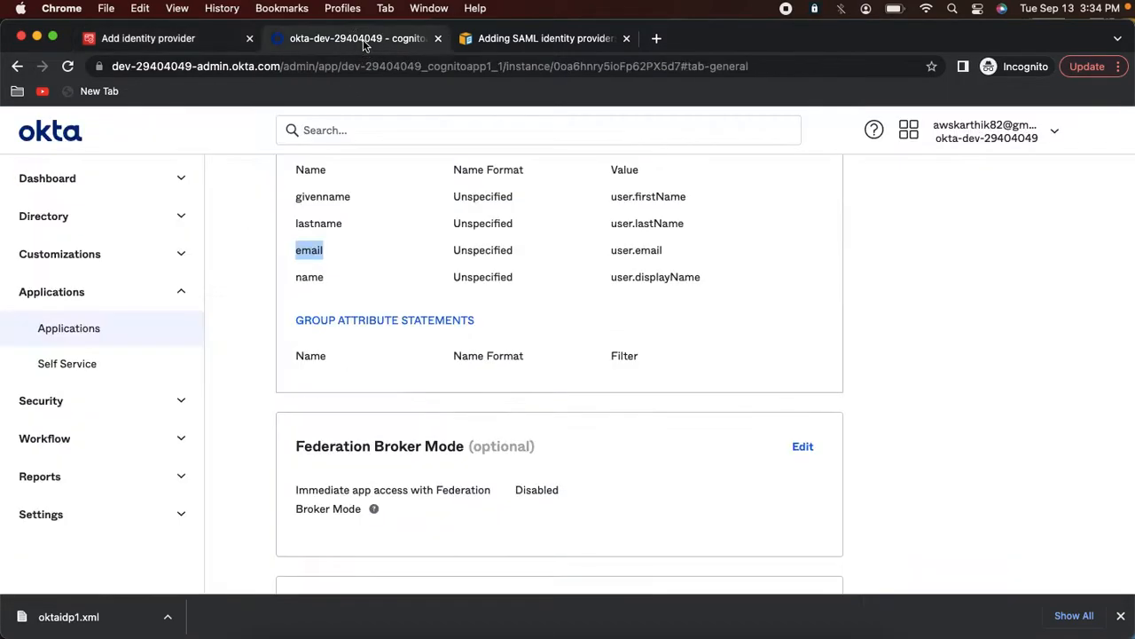
double_click(323, 193)
key("super+c")
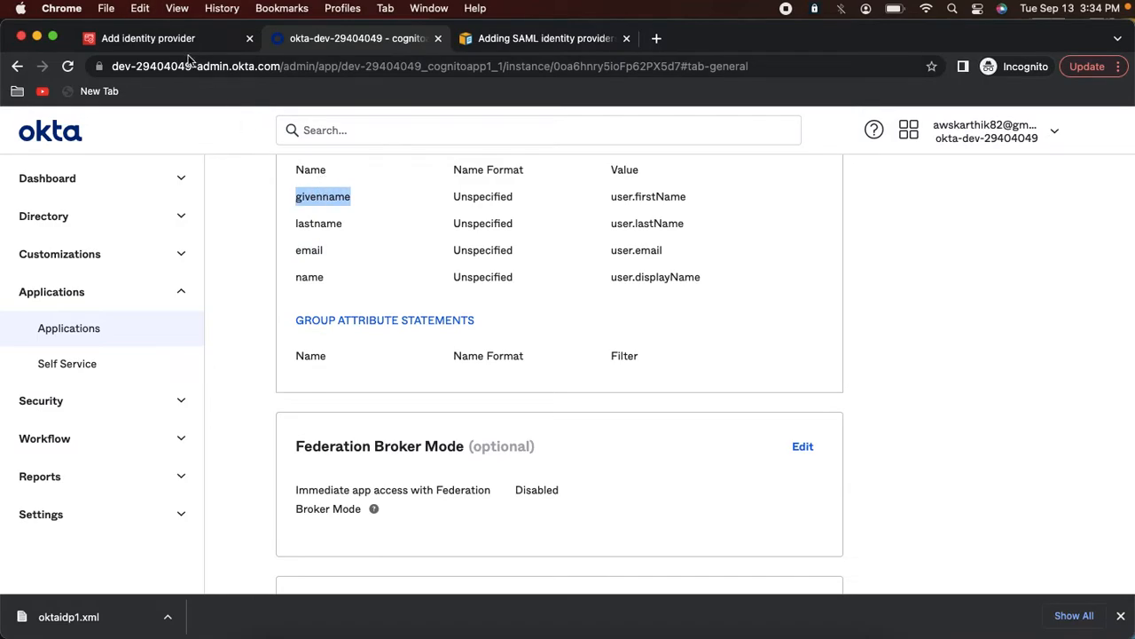
left_click(159, 38)
key("super+v")
Map family_name to the SAML attribute lastname in a new row, checking the spelling against Okta's attribute statements
left_click(203, 527)
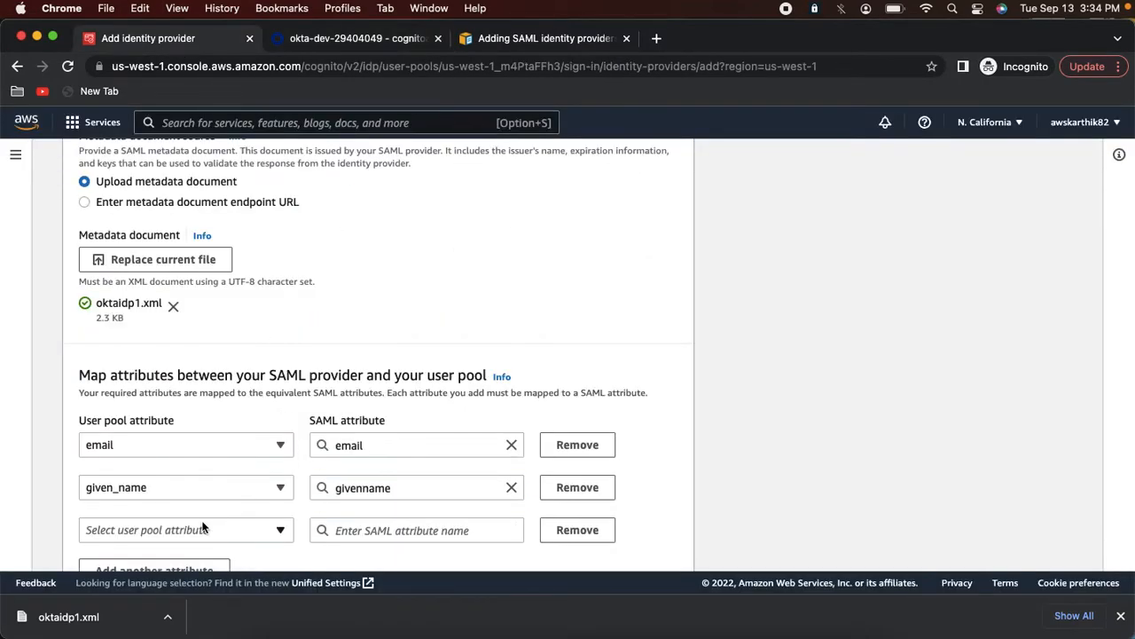
left_click(188, 530)
left_click(165, 362)
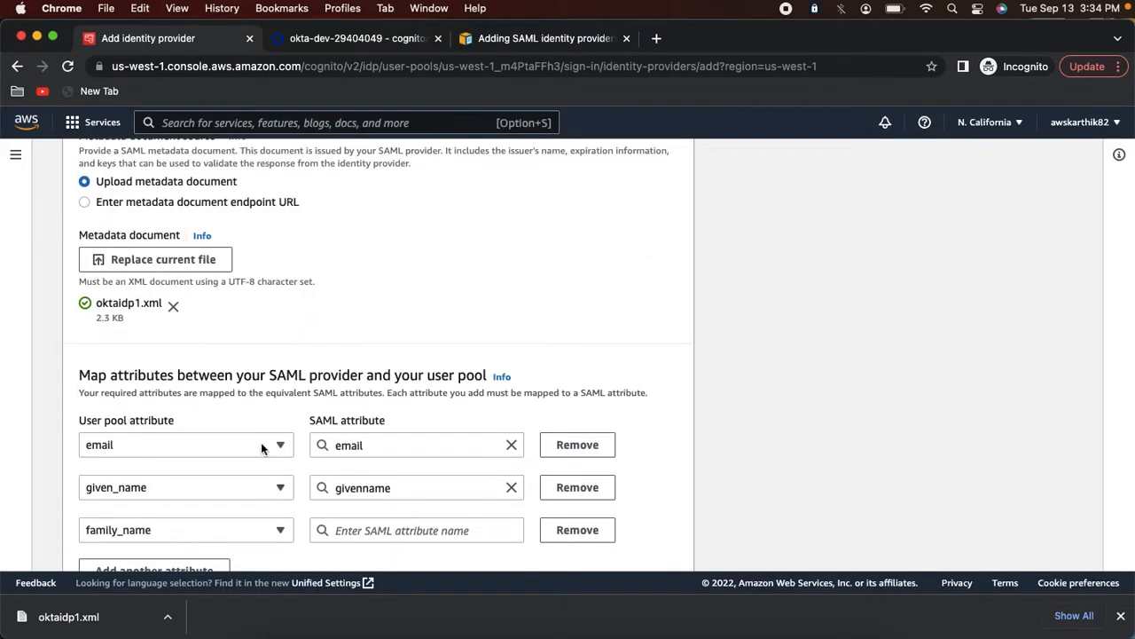
left_click(362, 529)
type("lastname")
left_click(372, 40)
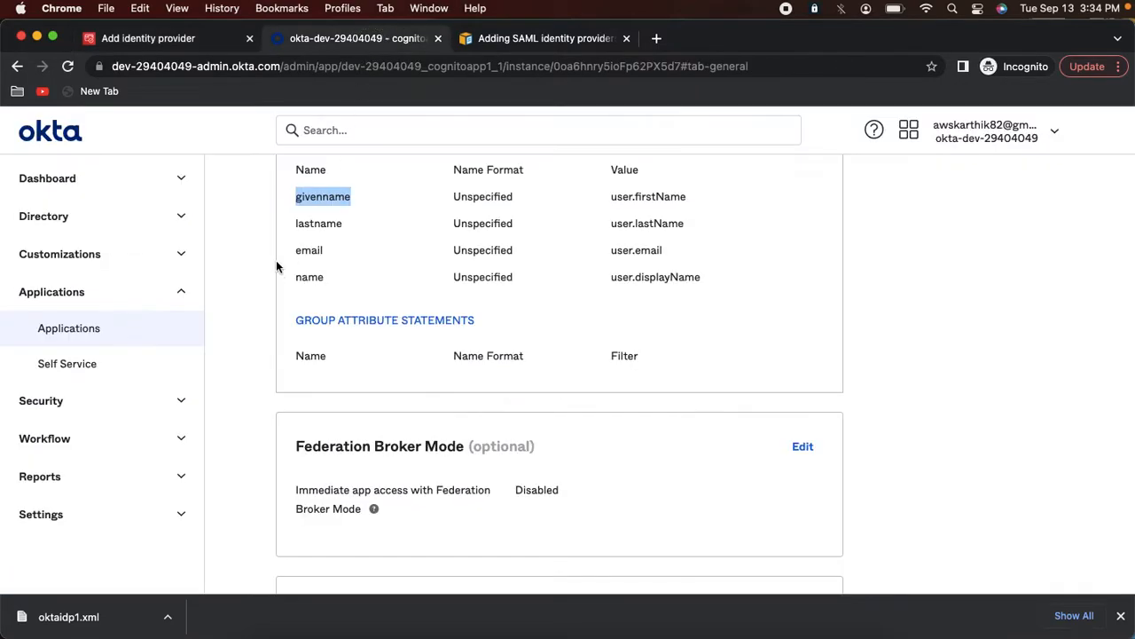
double_click(319, 223)
left_click(161, 40)
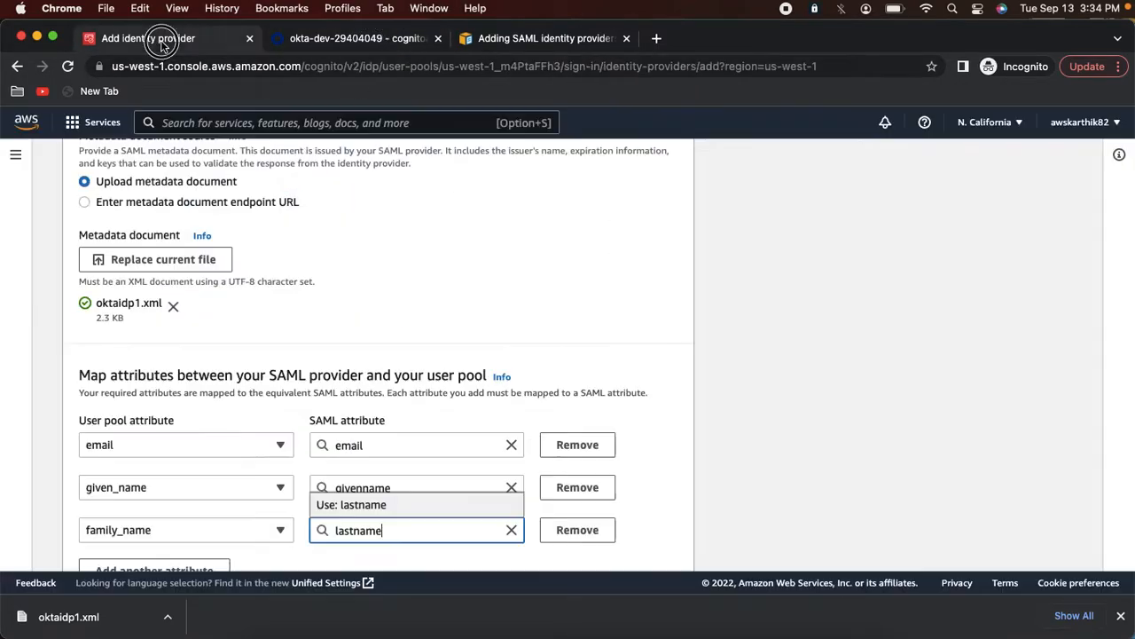
left_click(626, 422)
Add a fourth mapping from the user pool attribute name to the SAML attribute name
scroll(682, 425, "down", 2)
left_click(105, 488)
left_click(139, 487)
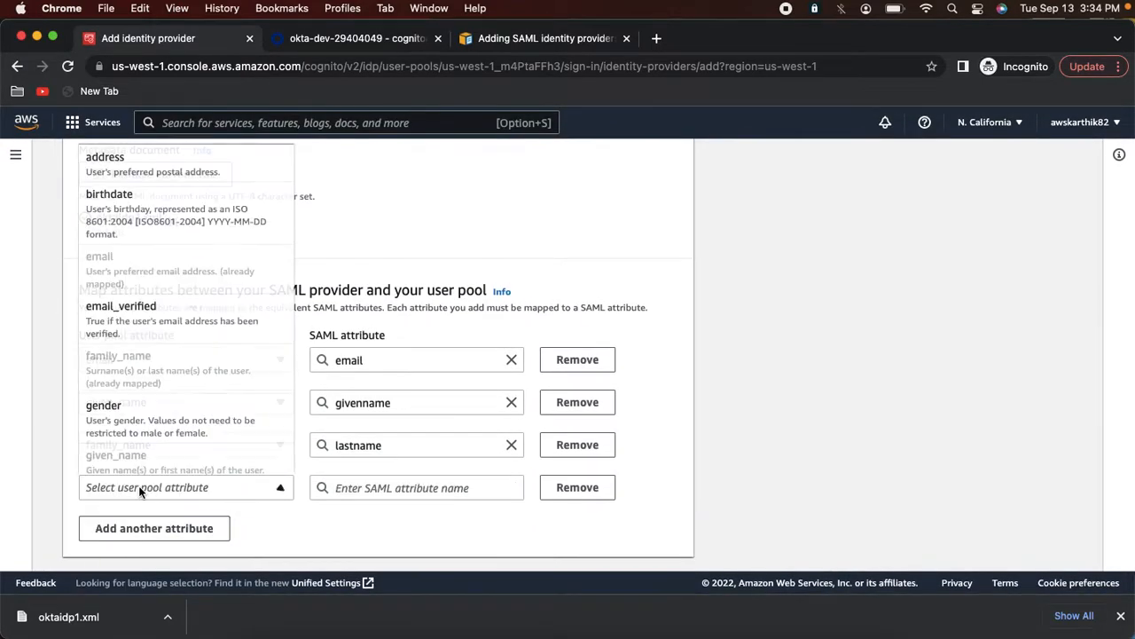
scroll(158, 289, "down", 3)
scroll(158, 289, "down", 1)
left_click(152, 311)
left_click(337, 489)
type("name")
left_click(719, 472)
Add the configured identity provider to the user pool and review the federated identity provider list
scroll(718, 471, "down", 1)
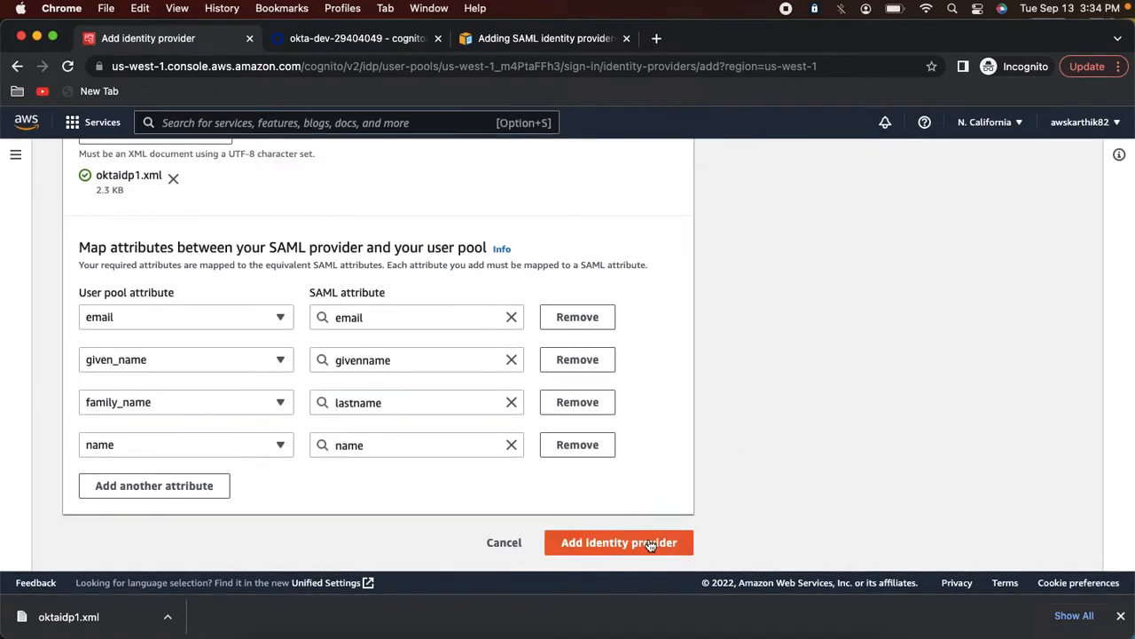
left_click(651, 542)
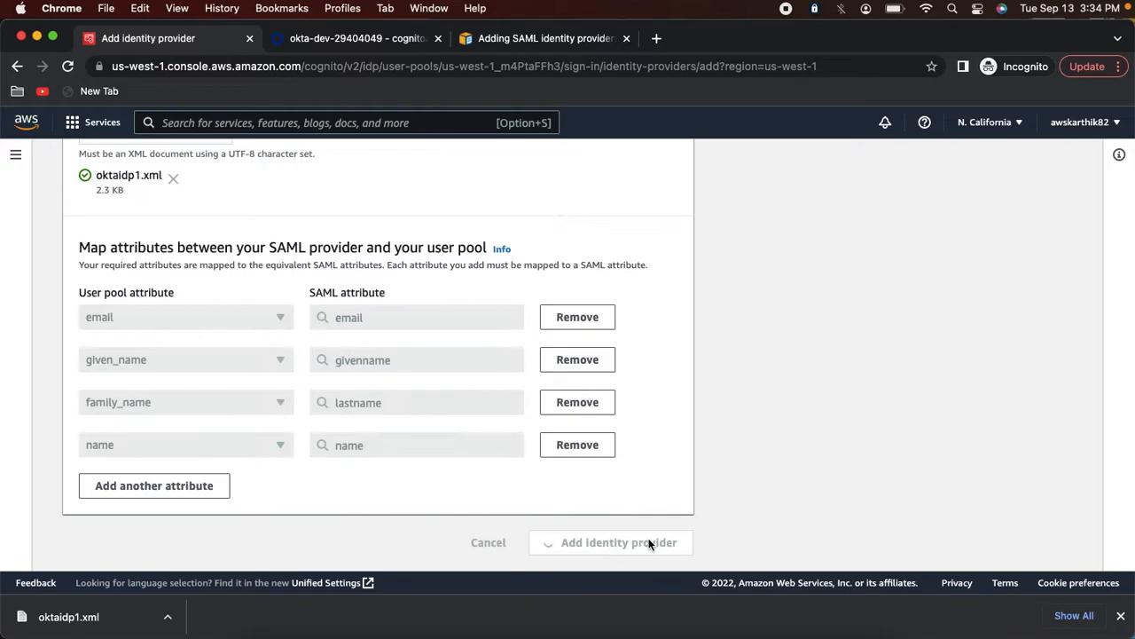
scroll(682, 483, "down", 5)
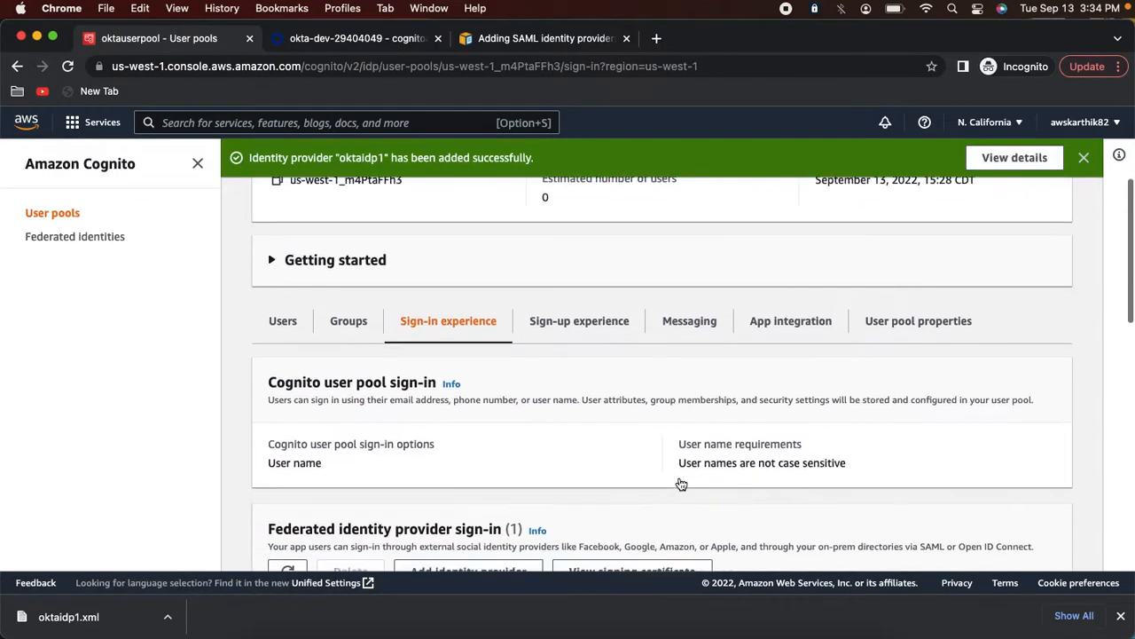
scroll(679, 482, "down", 5)
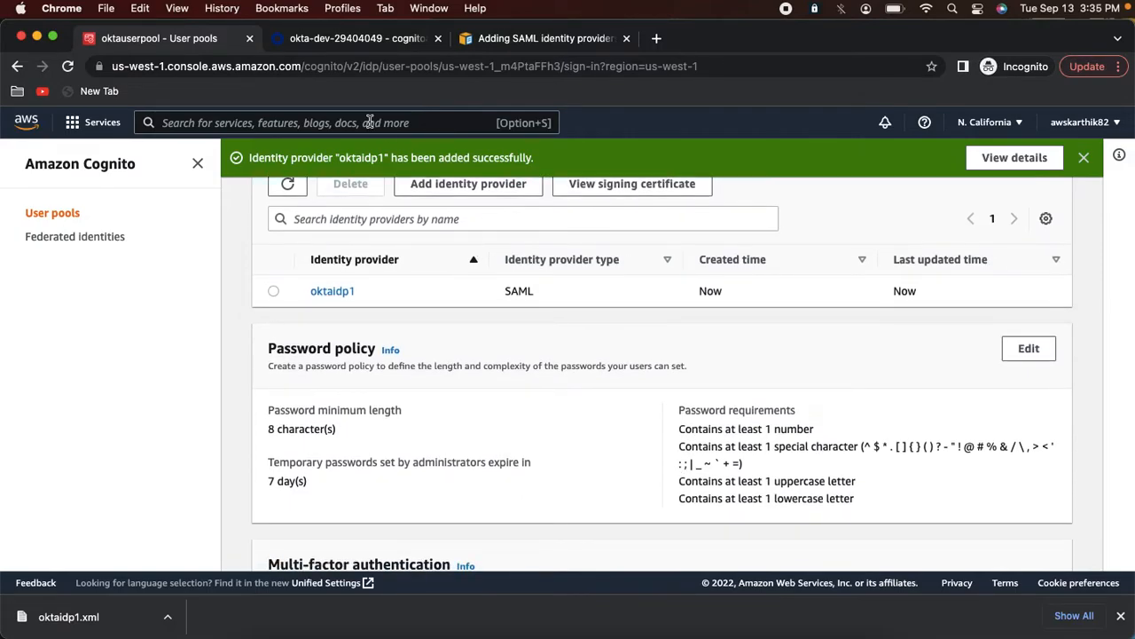
In the Okta directory, start adding a person with first name Okta and last name IDP1 Test User
left_click(353, 40)
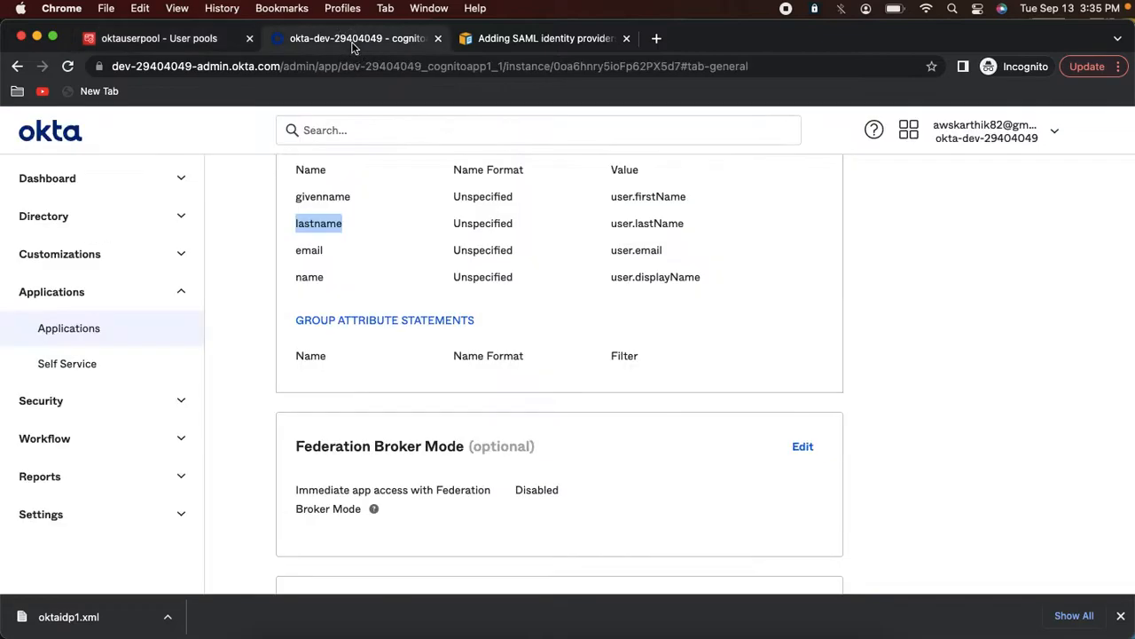
left_click(65, 216)
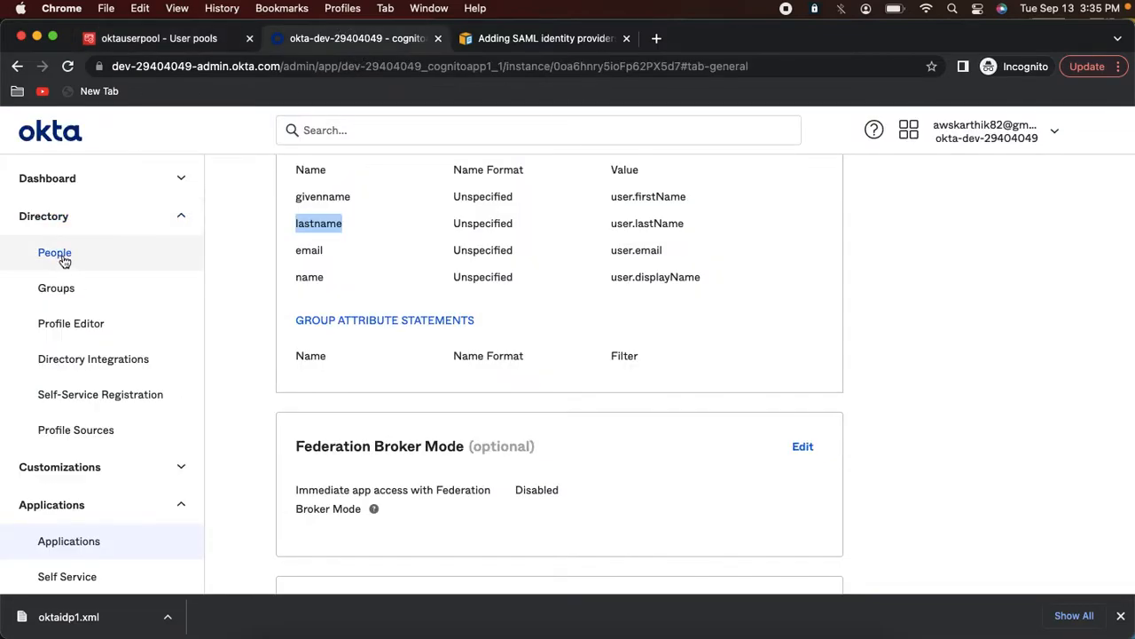
left_click(61, 256)
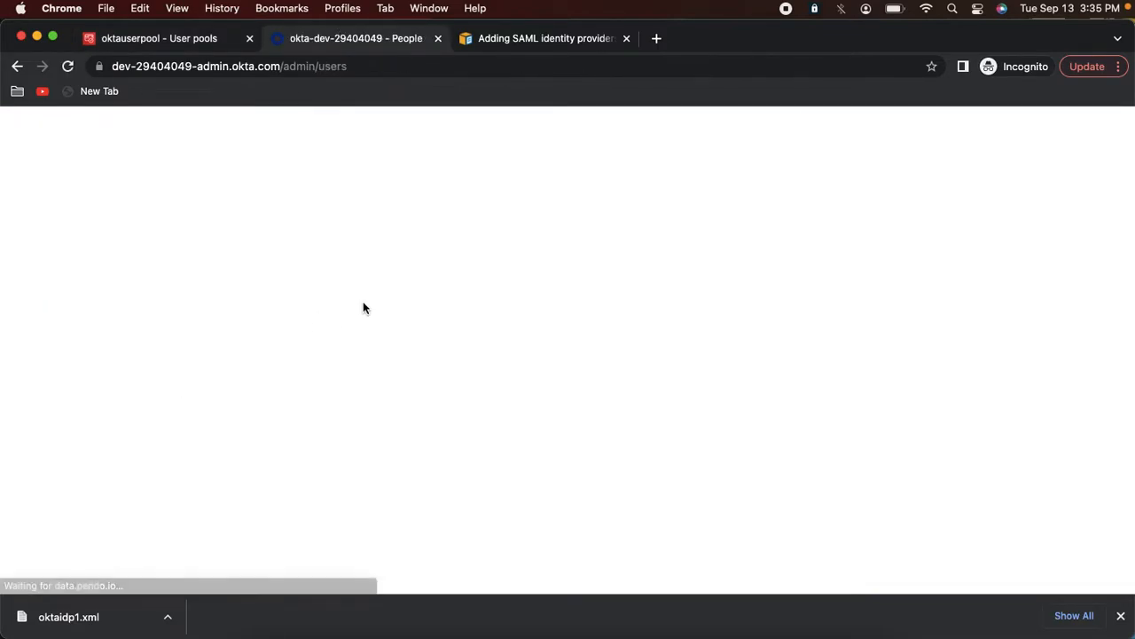
left_click(323, 254)
left_click(588, 236)
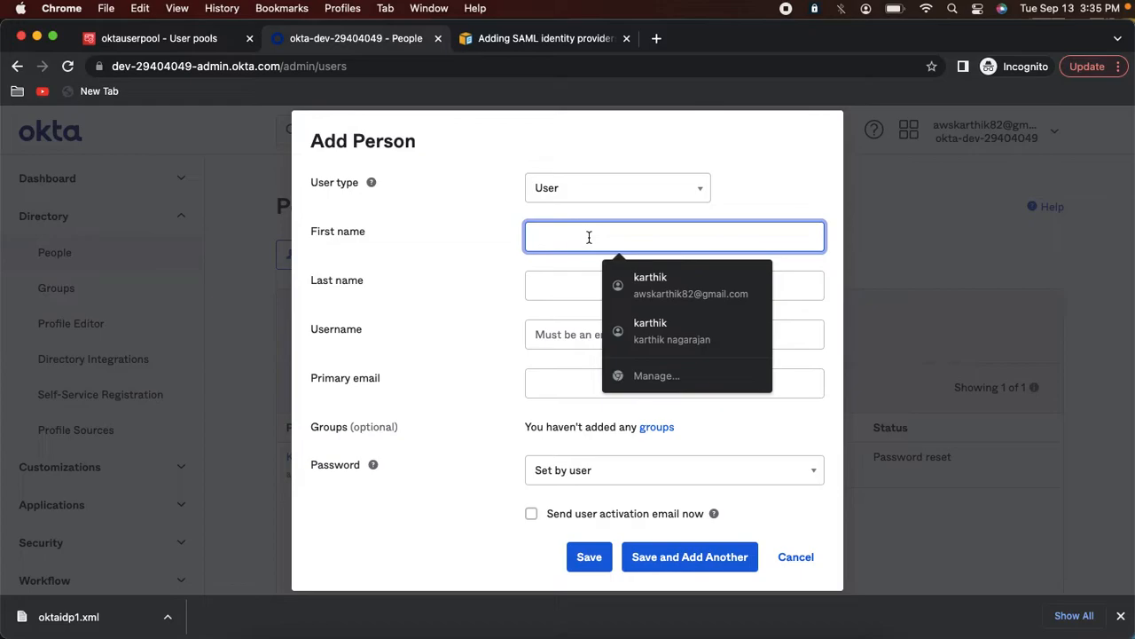
type("Okta")
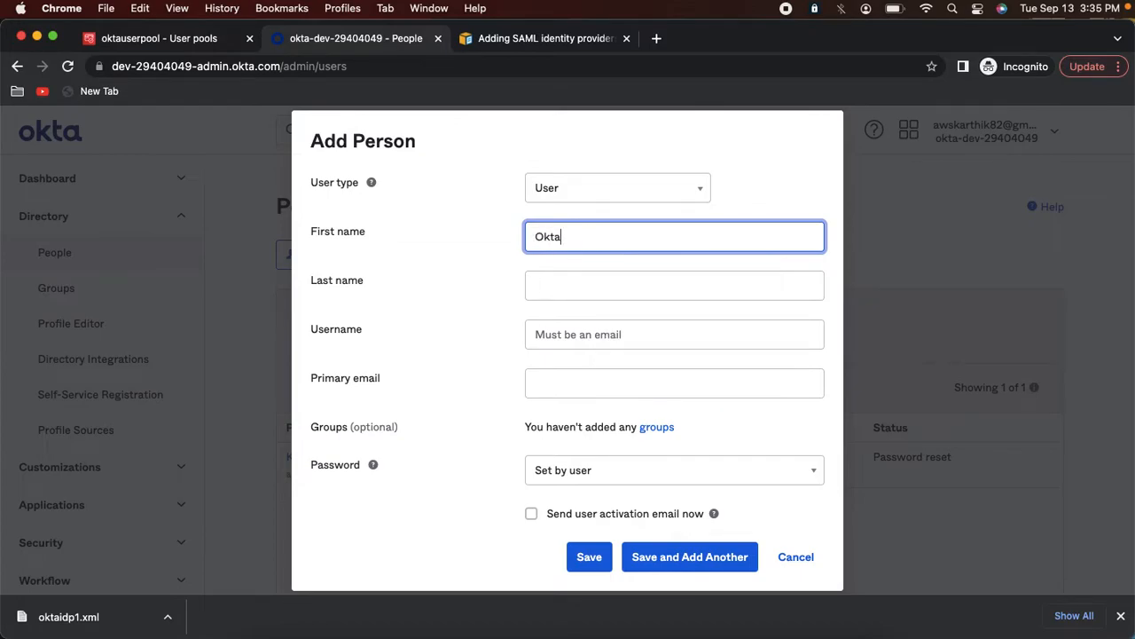
left_click(536, 285)
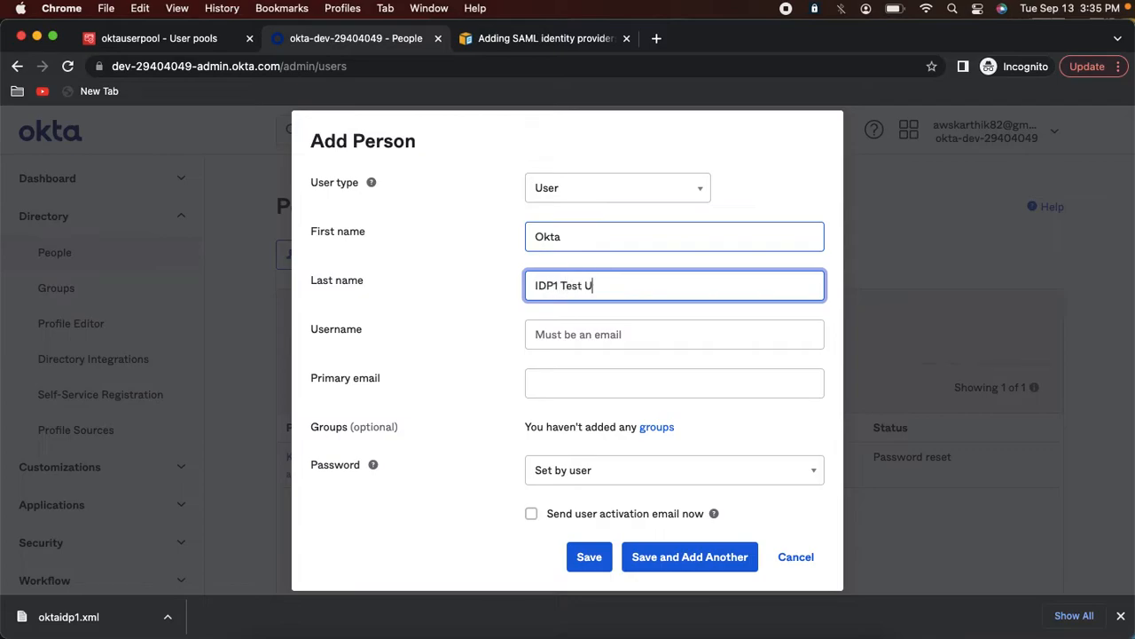
Enter the person's e-mail-style username, ending it with the identifier oktaidp1.com copied from the oktaidp1 provider details in Cognito
key("Tab")
type("okta")
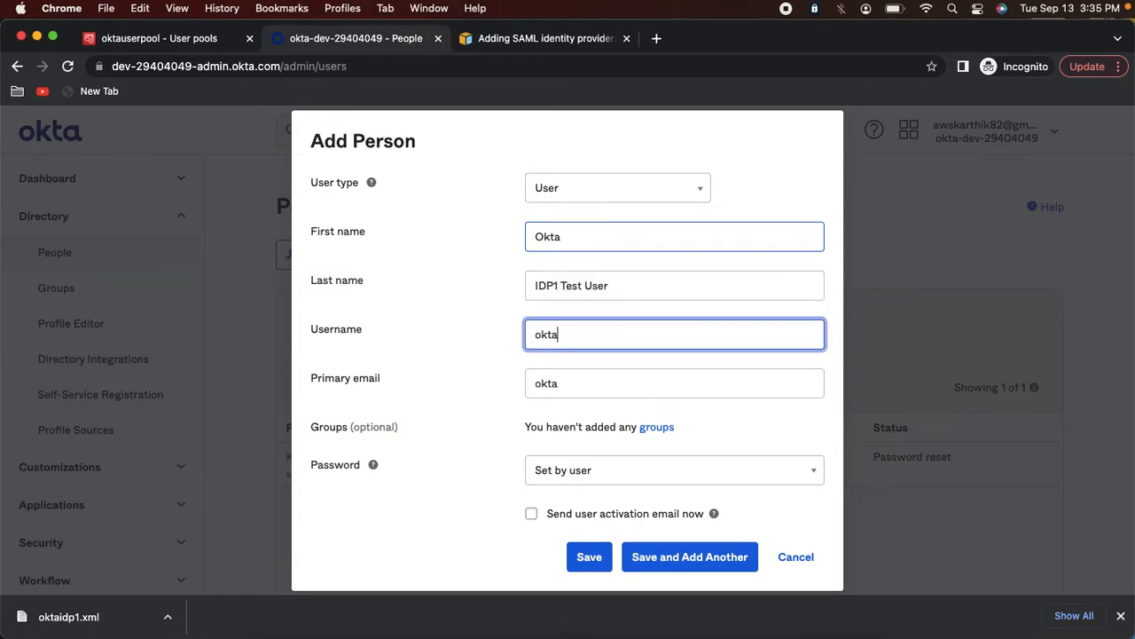
type("idp2")
type("user@")
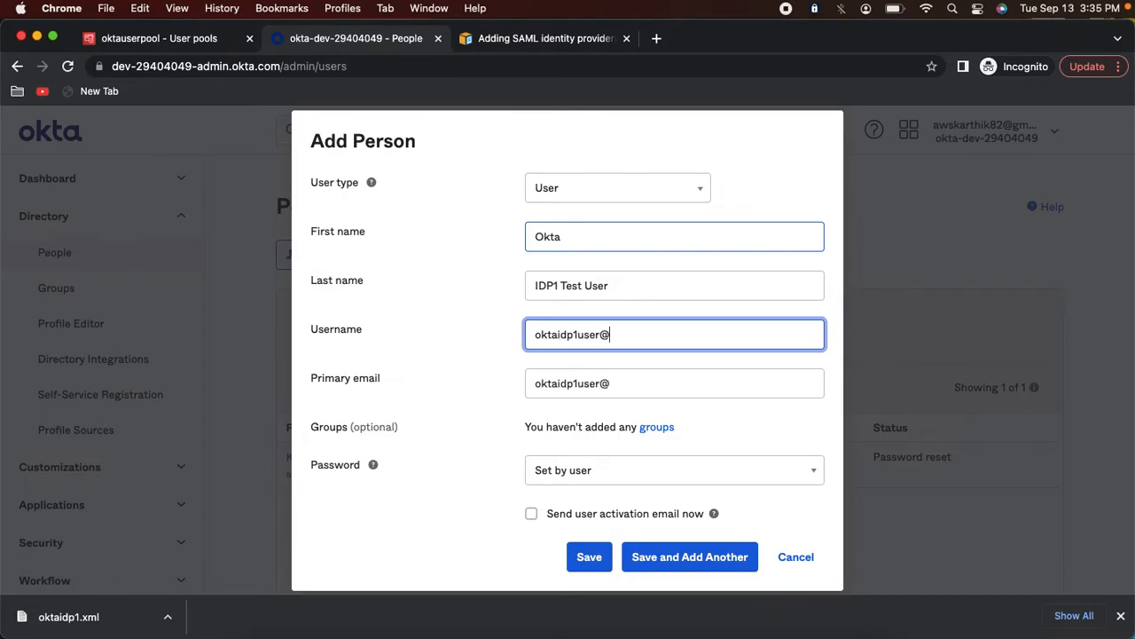
left_click(193, 40)
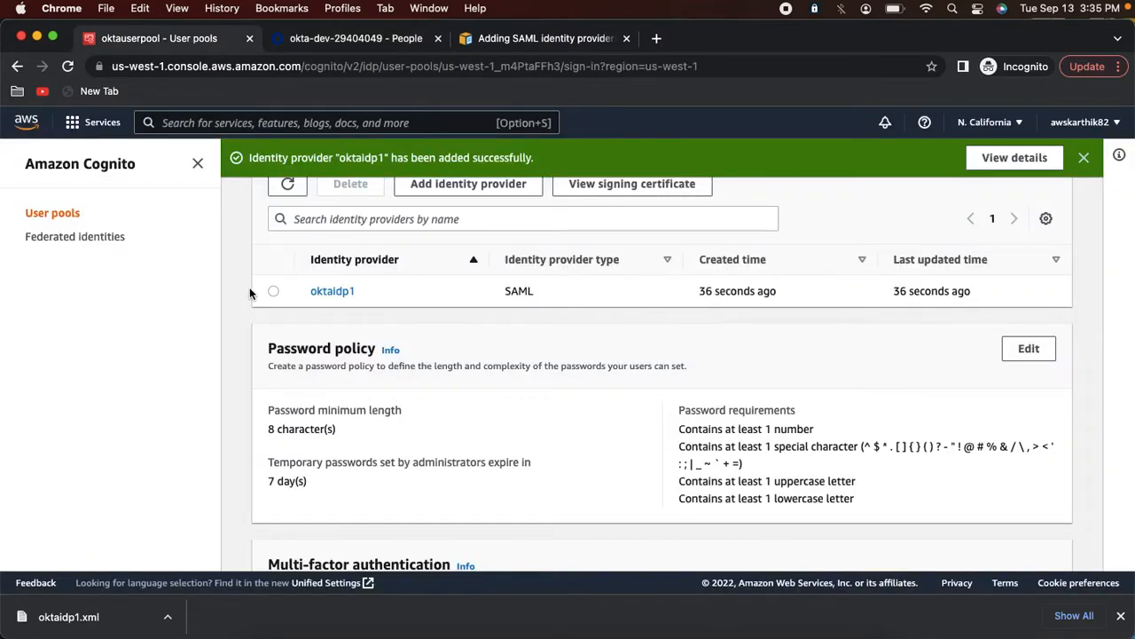
left_click(335, 291)
scroll(338, 364, "down", 3)
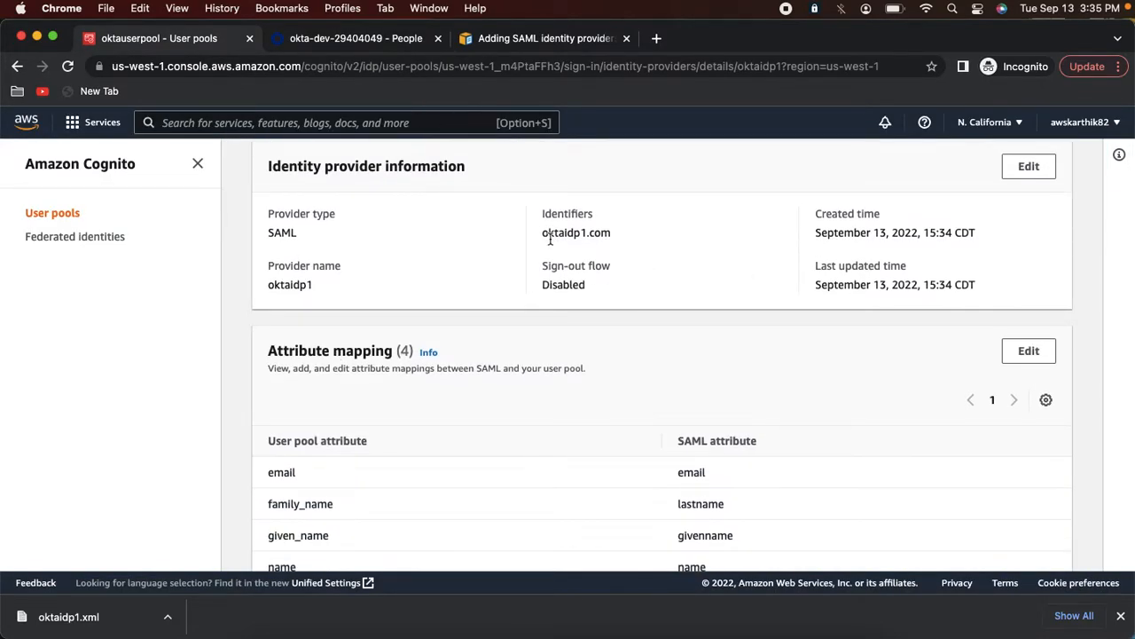
left_click_drag(541, 232, 619, 233)
key("super+c")
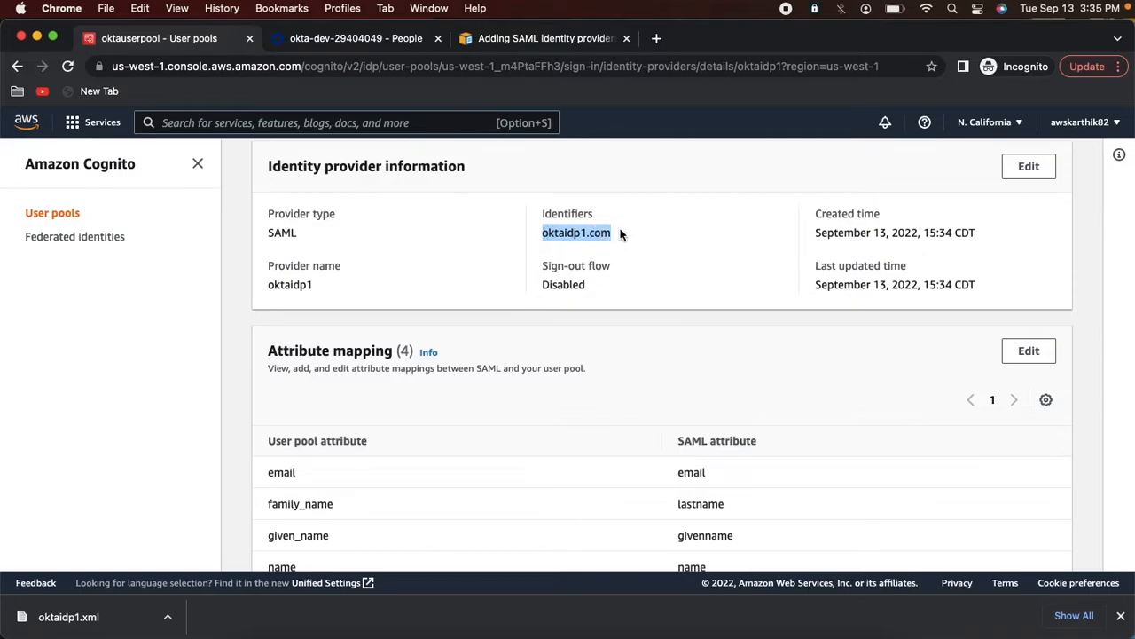
left_click(342, 38)
key("super+v")
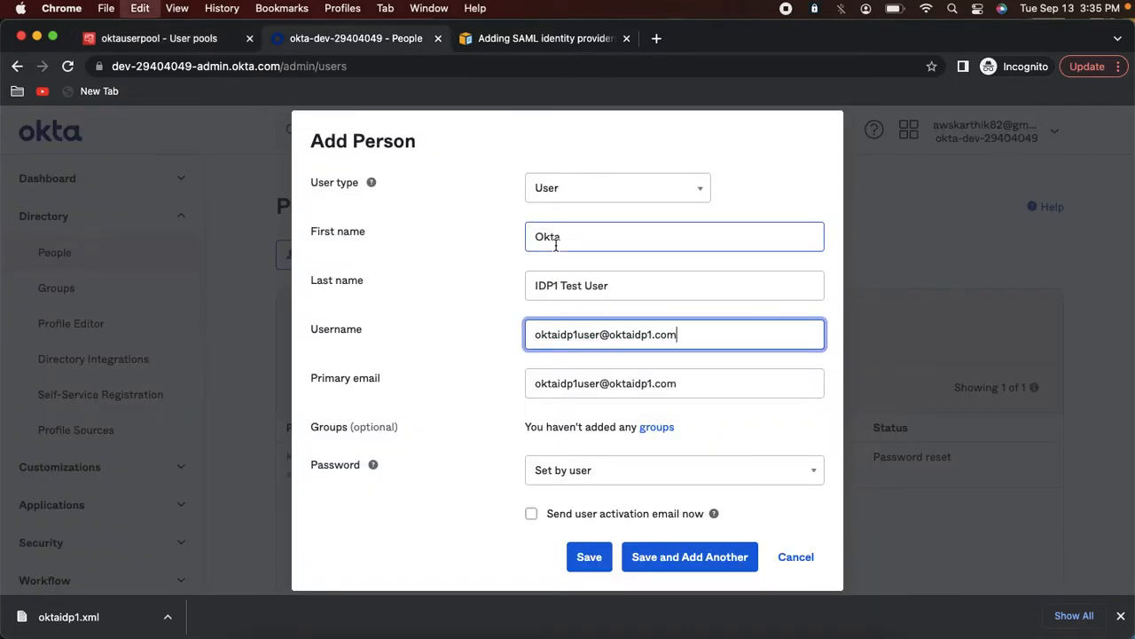
Have the password set by admin, enter the account password without requiring a change on first login, and save the person
left_click(596, 483)
left_click(580, 532)
left_click(578, 515)
type("••")
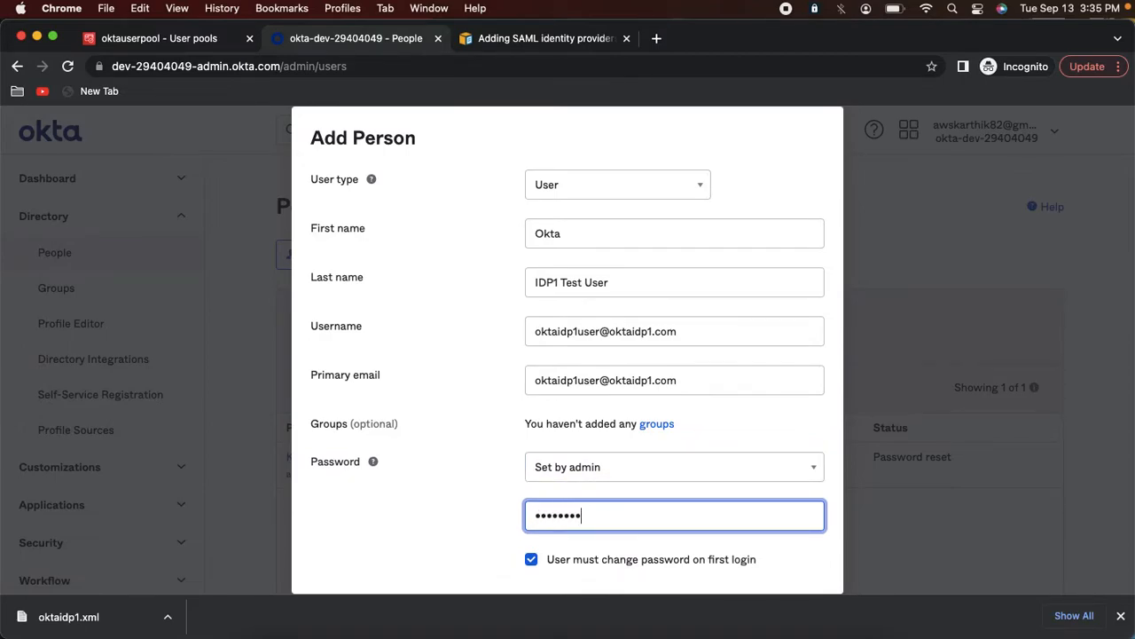
left_click(557, 559)
scroll(537, 559, "down", 2)
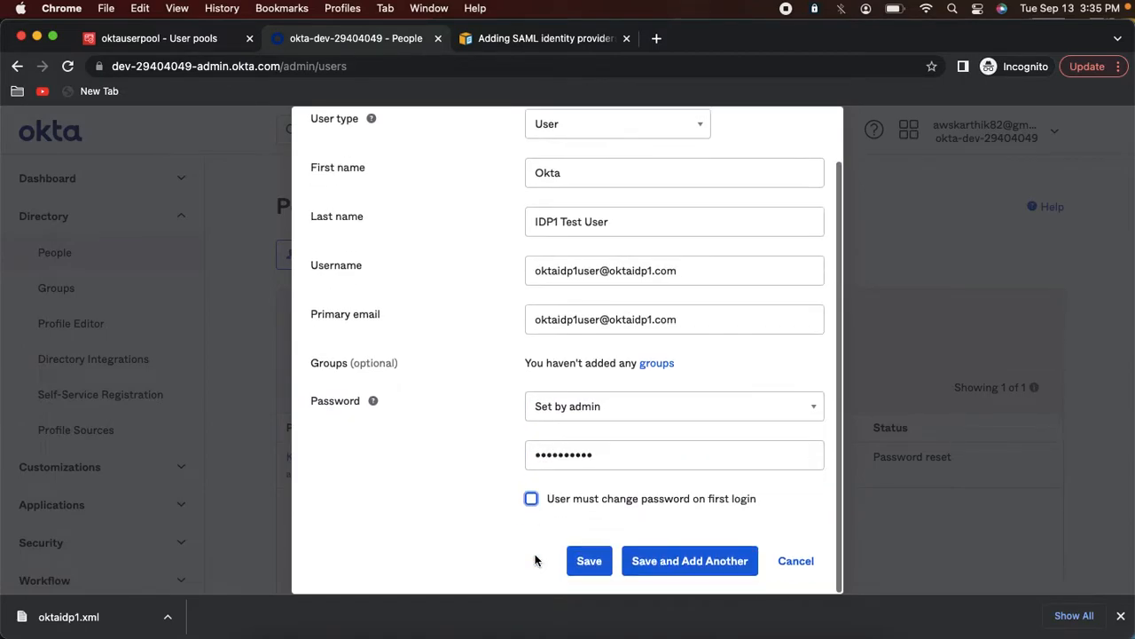
left_click(589, 561)
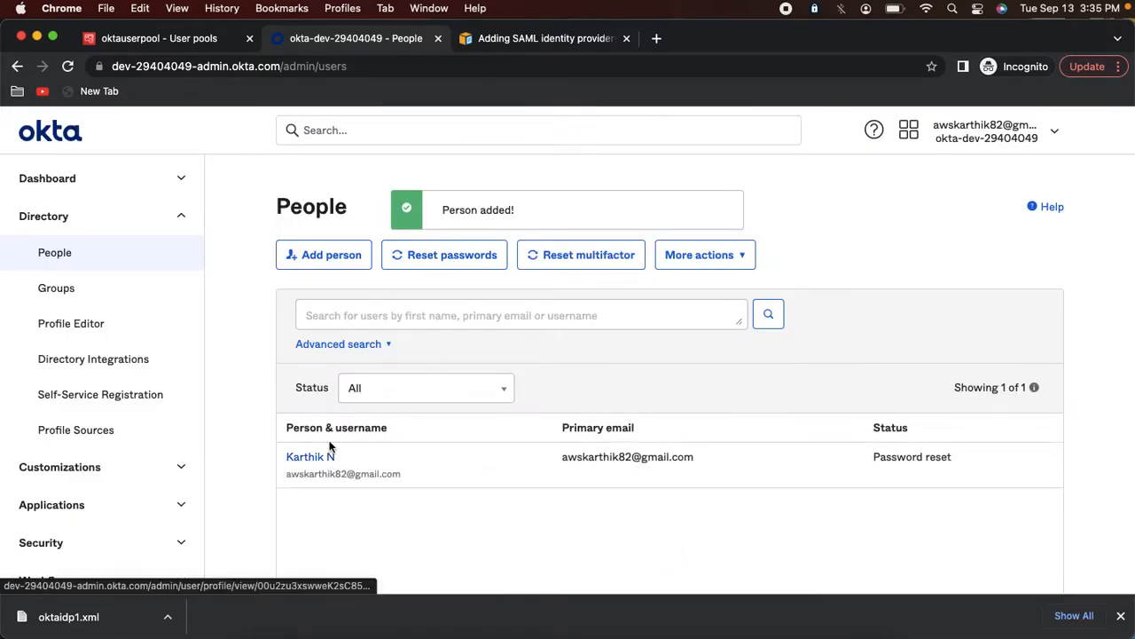
left_click(430, 319)
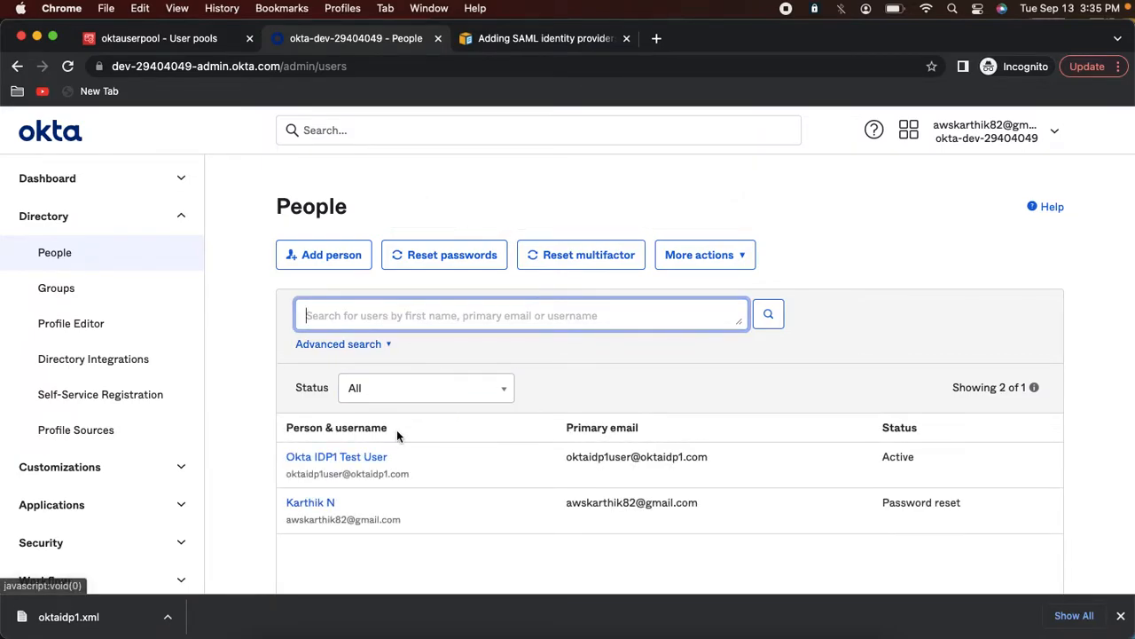
left_click(369, 458)
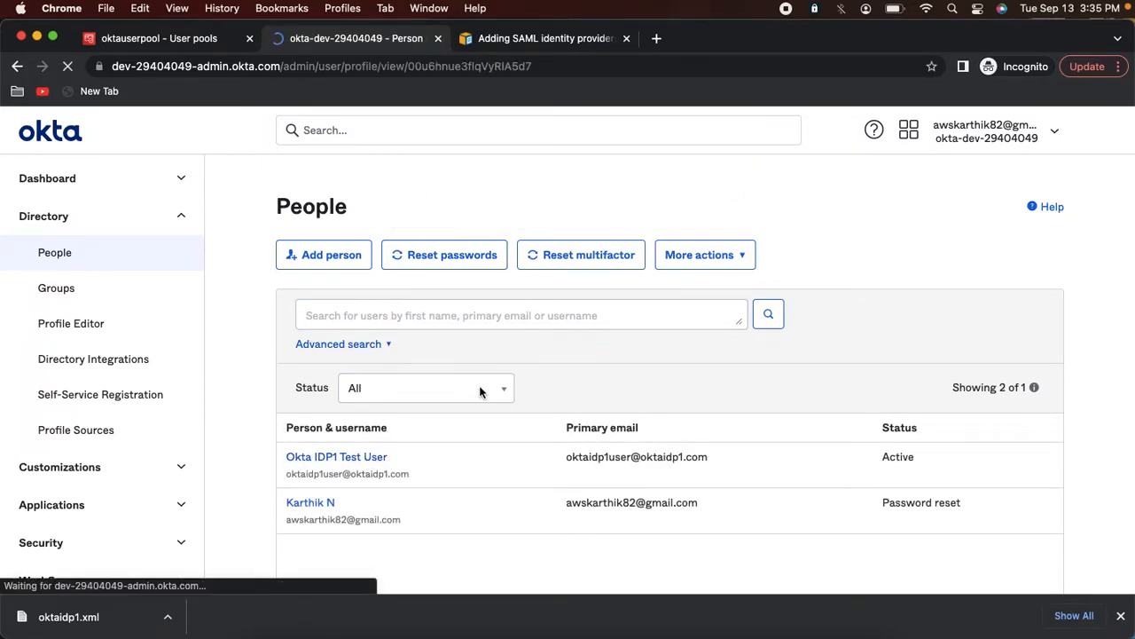
scroll(479, 385, "down", 3)
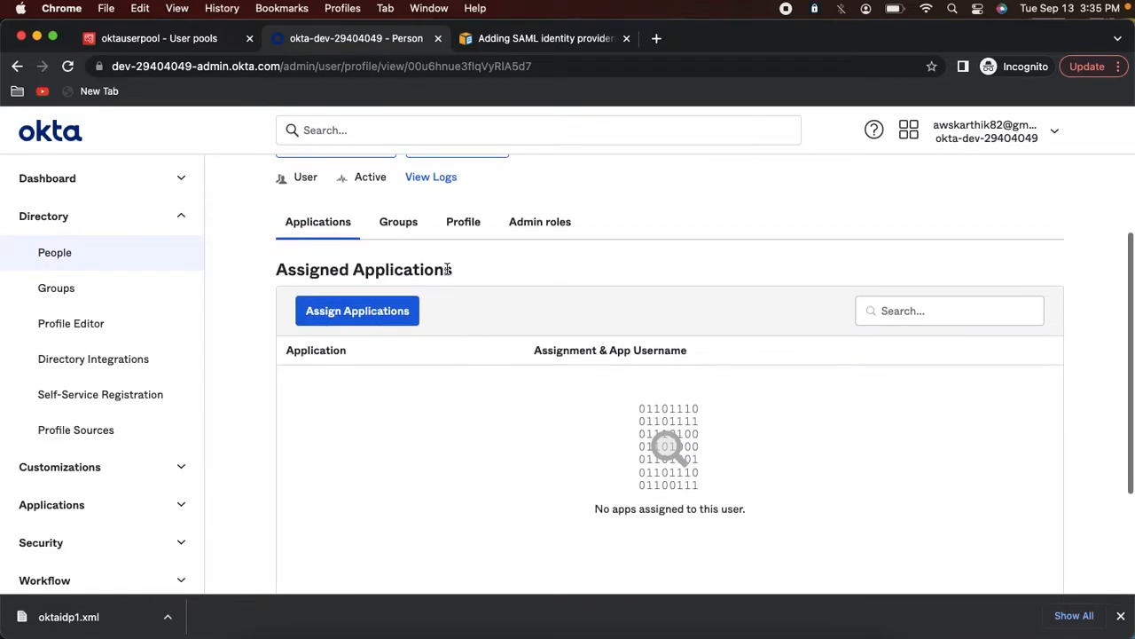
left_click(463, 235)
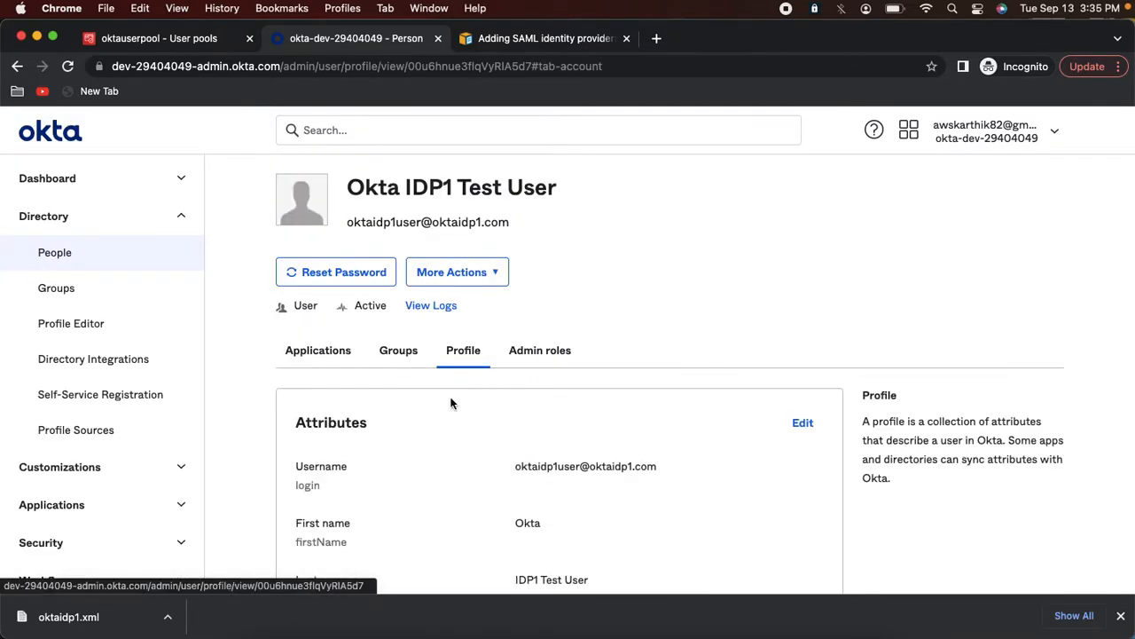
scroll(484, 399, "down", 3)
left_click(802, 365)
scroll(803, 368, "down", 10)
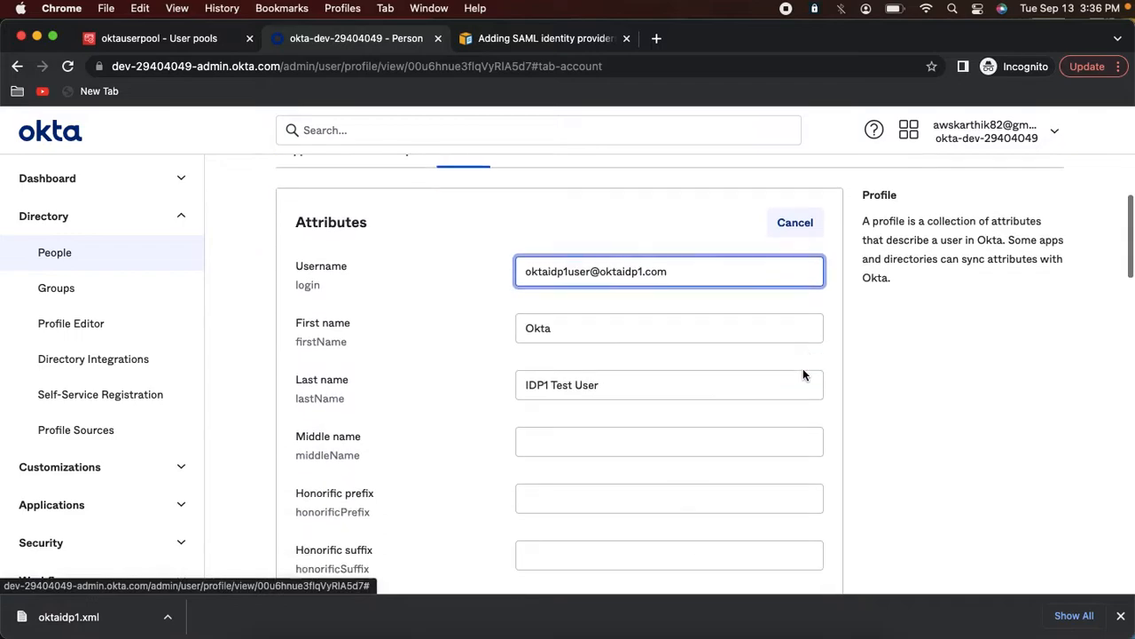
Copy the user's first name, Okta, into the display name attribute
scroll(551, 388, "down", 4)
left_click(548, 307)
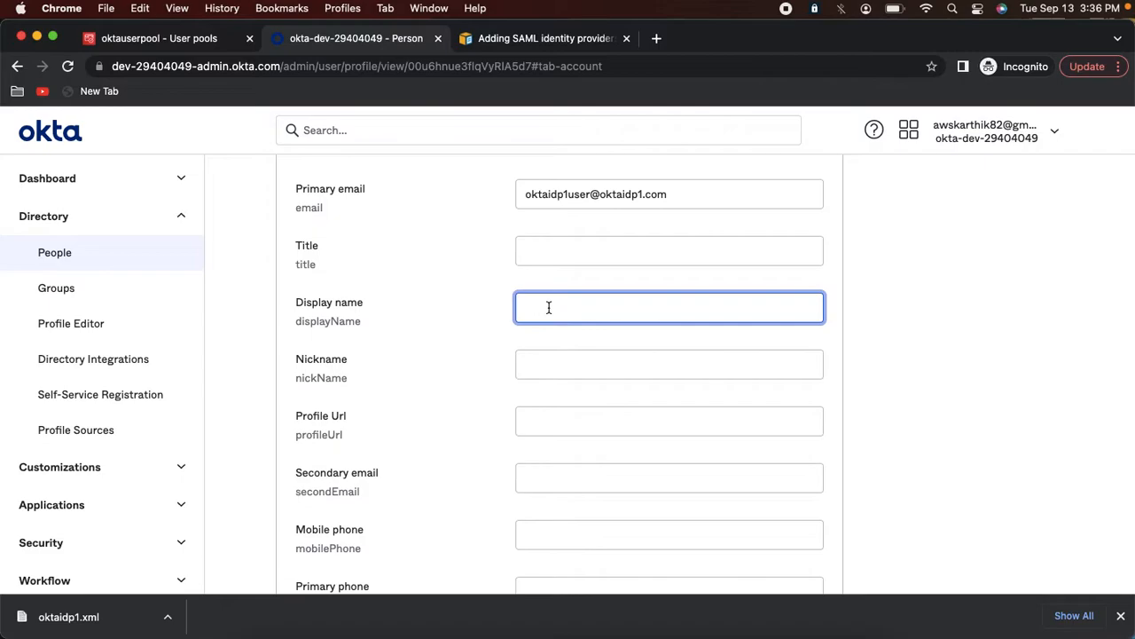
scroll(549, 319, "up", 10)
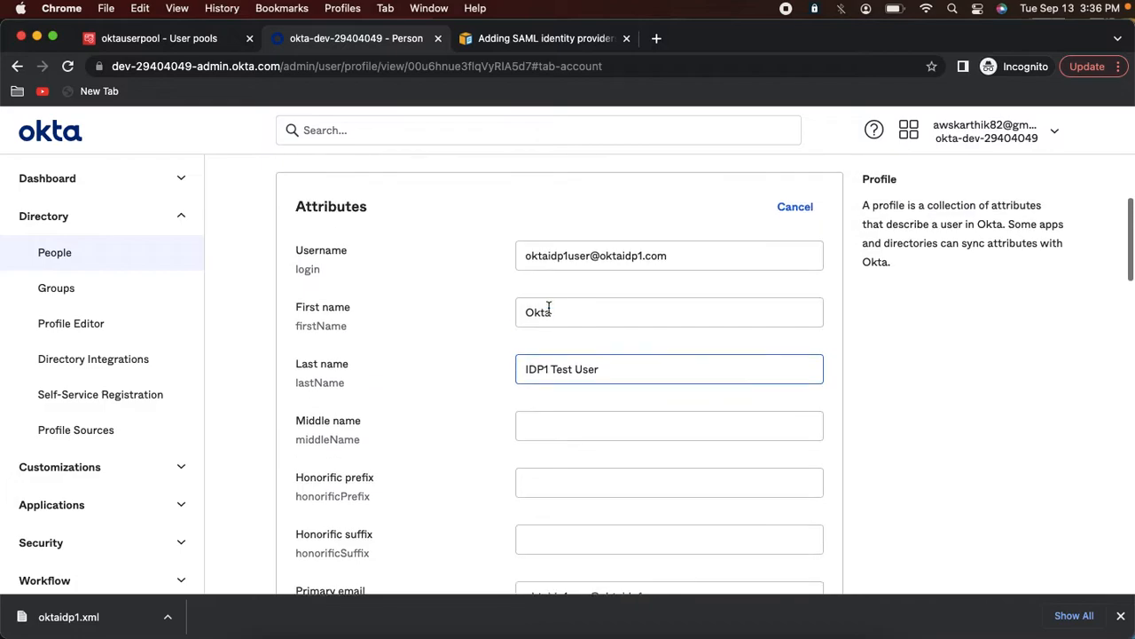
double_click(536, 327)
key("super+c")
scroll(599, 414, "down", 6)
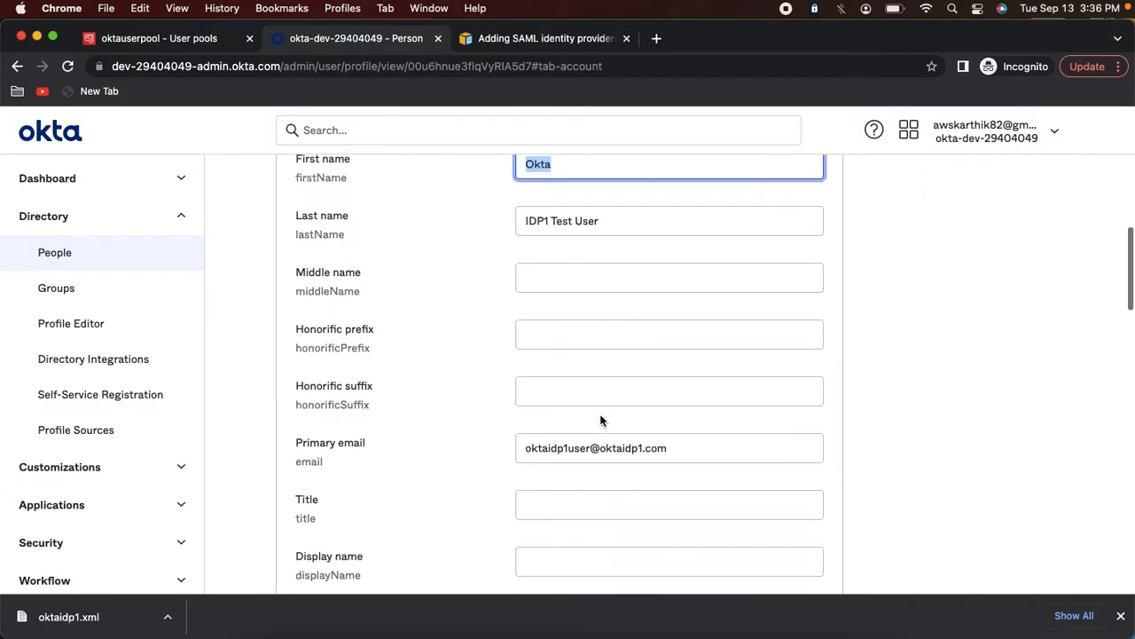
left_click(530, 441)
key("super+v")
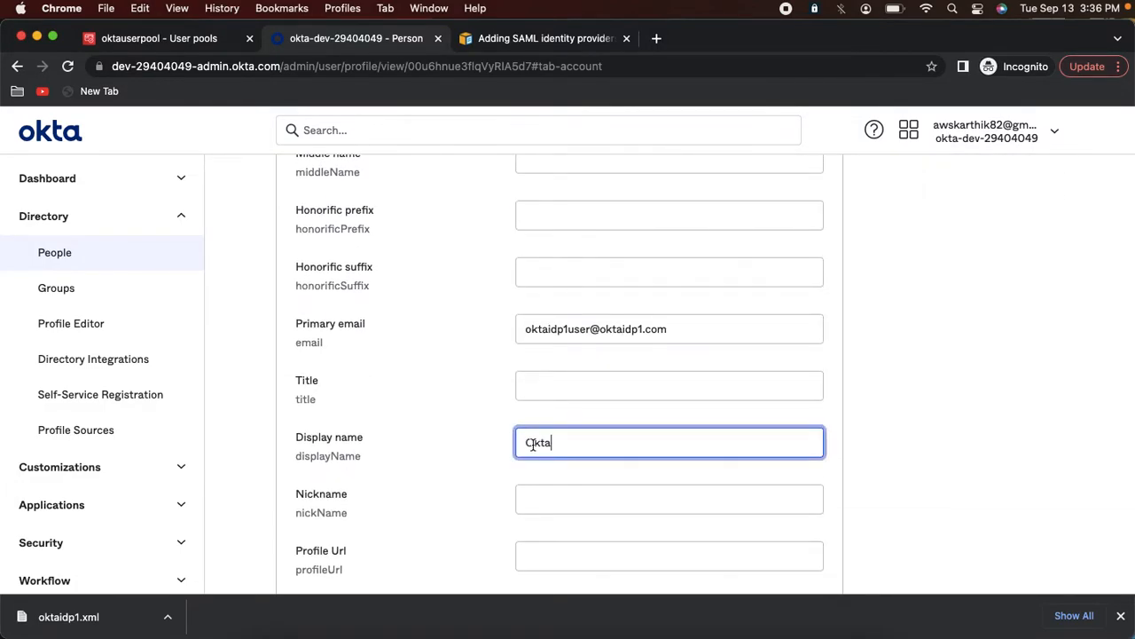
Append the copied last name, IDP1 Test User, to the display name and save the profile attributes
scroll(670, 372, "up", 5)
left_click_drag(525, 329, 631, 332)
key("super+c")
scroll(631, 333, "down", 5)
left_click(600, 397)
key("super+v")
scroll(602, 402, "down", 10)
left_click(738, 432)
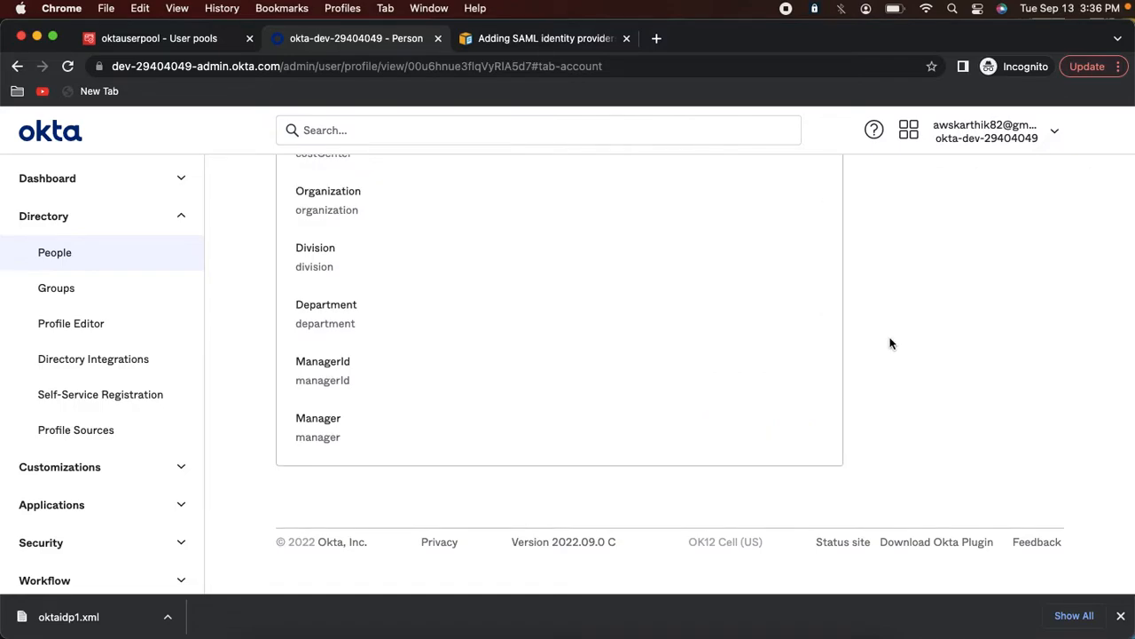
Assign the application cognitoapp1 to the test user and finish the assignment
scroll(891, 343, "up", 15)
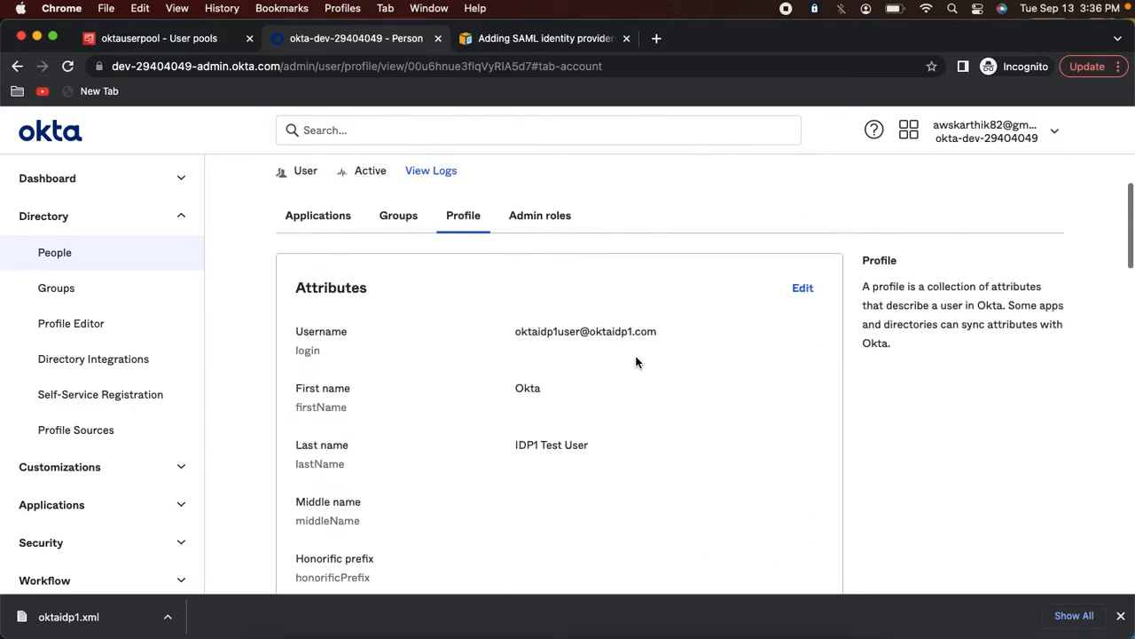
scroll(636, 362, "up", 3)
left_click(353, 353)
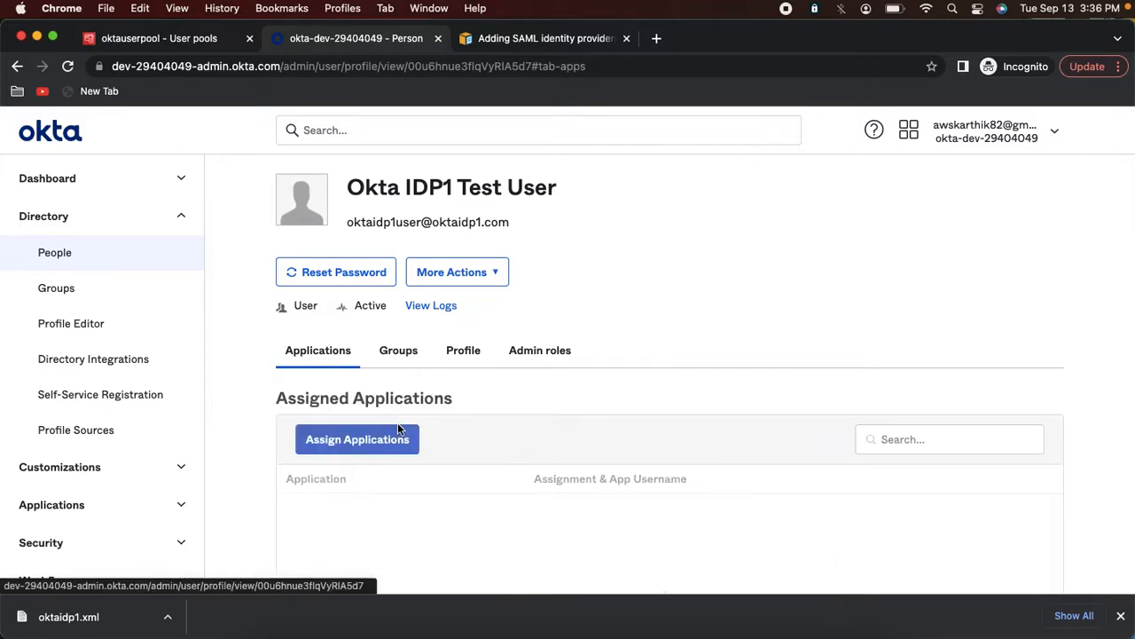
left_click(383, 444)
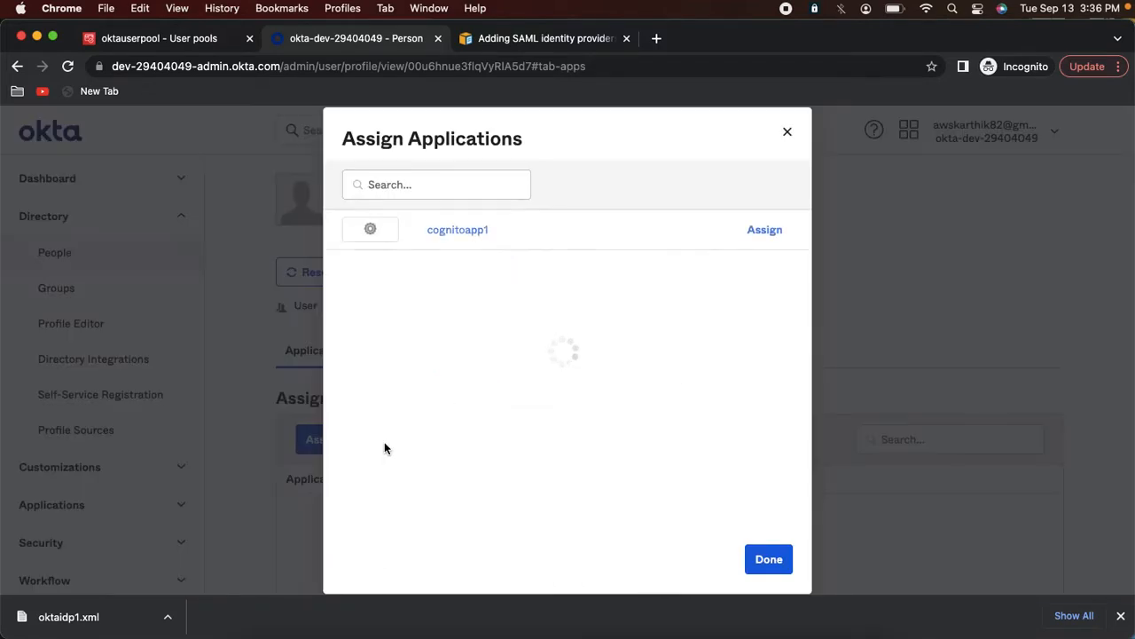
left_click(765, 229)
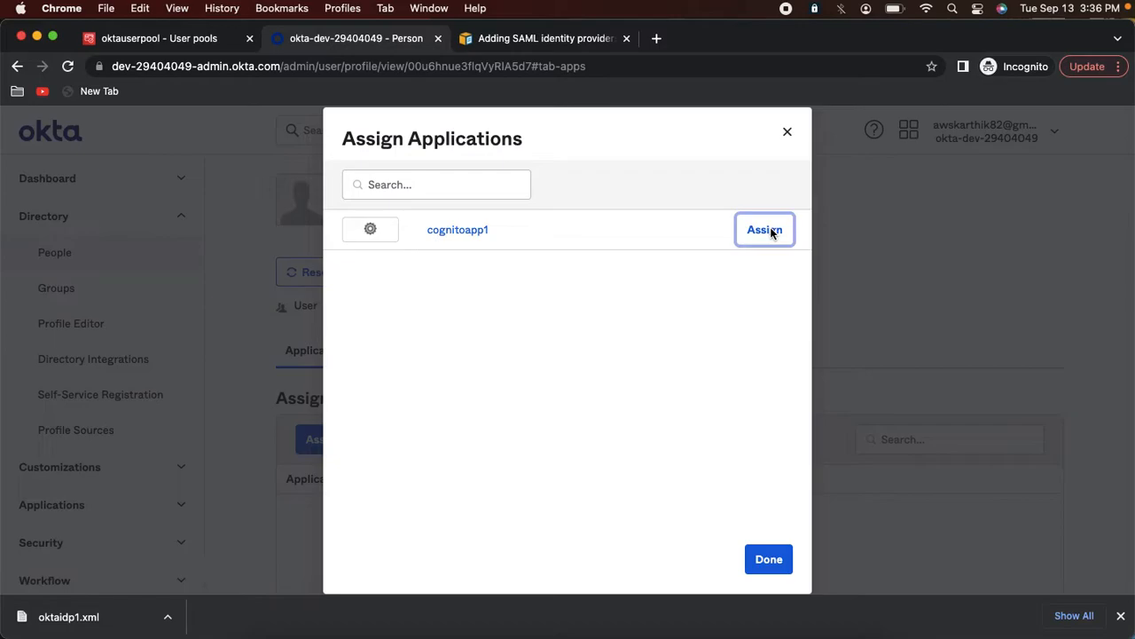
left_click(697, 407)
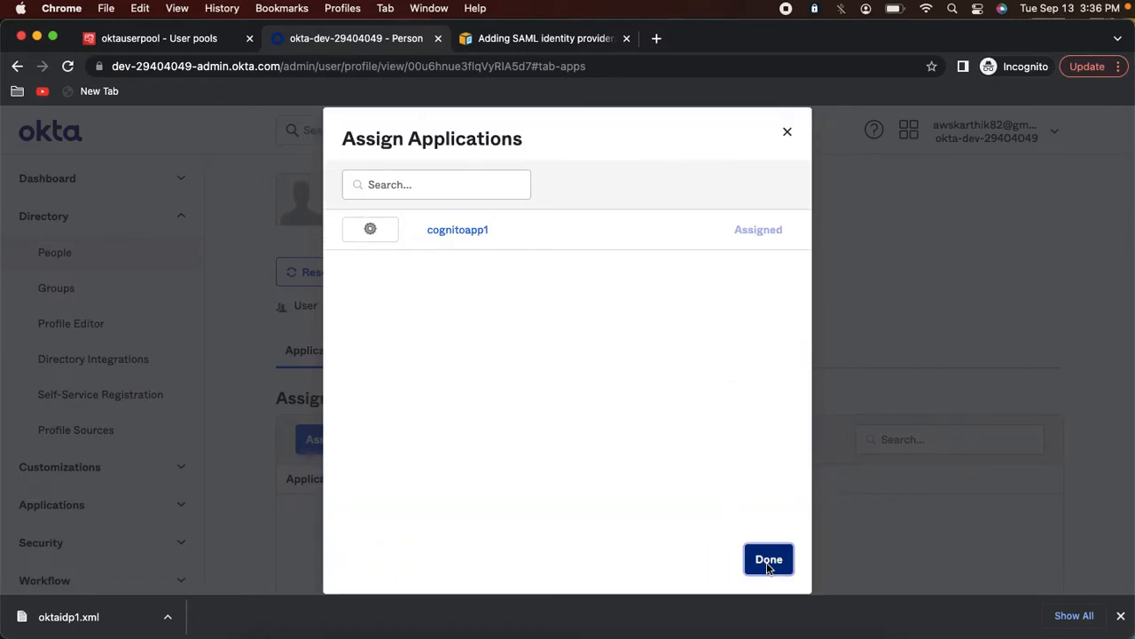
left_click(768, 560)
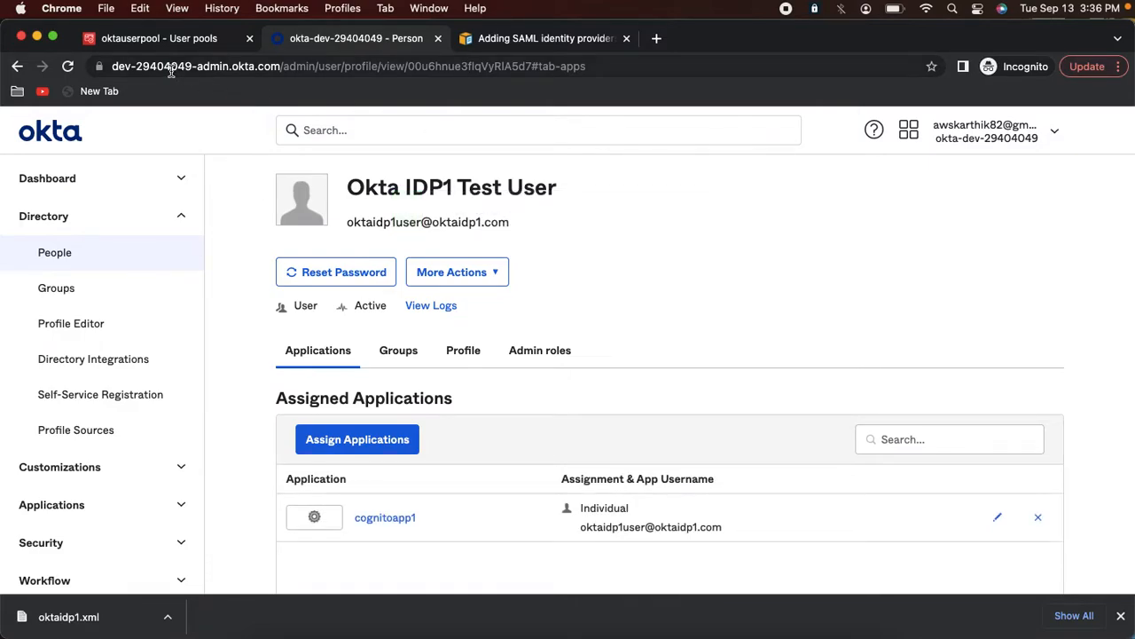
Open the app client oktaclient from oktauserpool's app integration settings in Cognito and check the Hosted UI identity providers
left_click(152, 41)
scroll(343, 324, "up", 3)
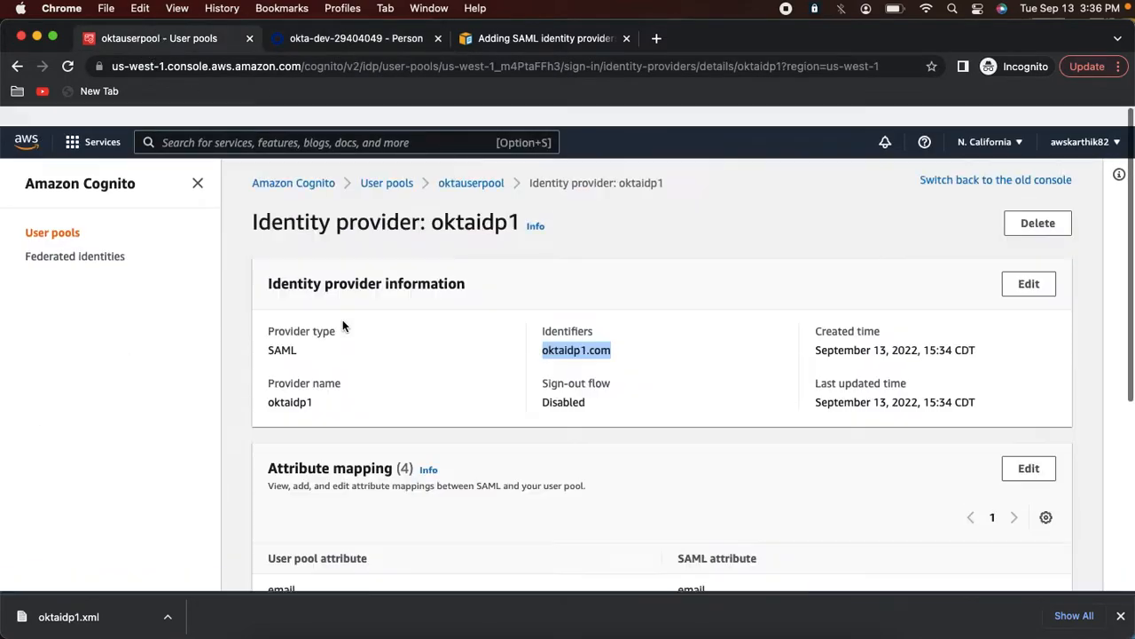
left_click(471, 164)
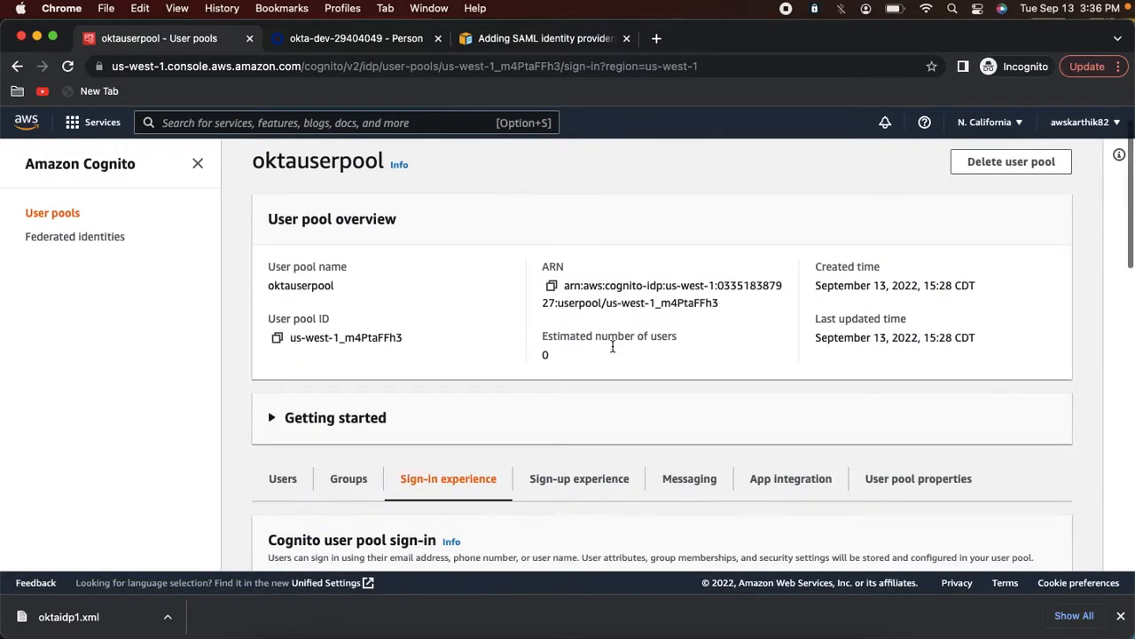
scroll(616, 353, "down", 3)
left_click(758, 330)
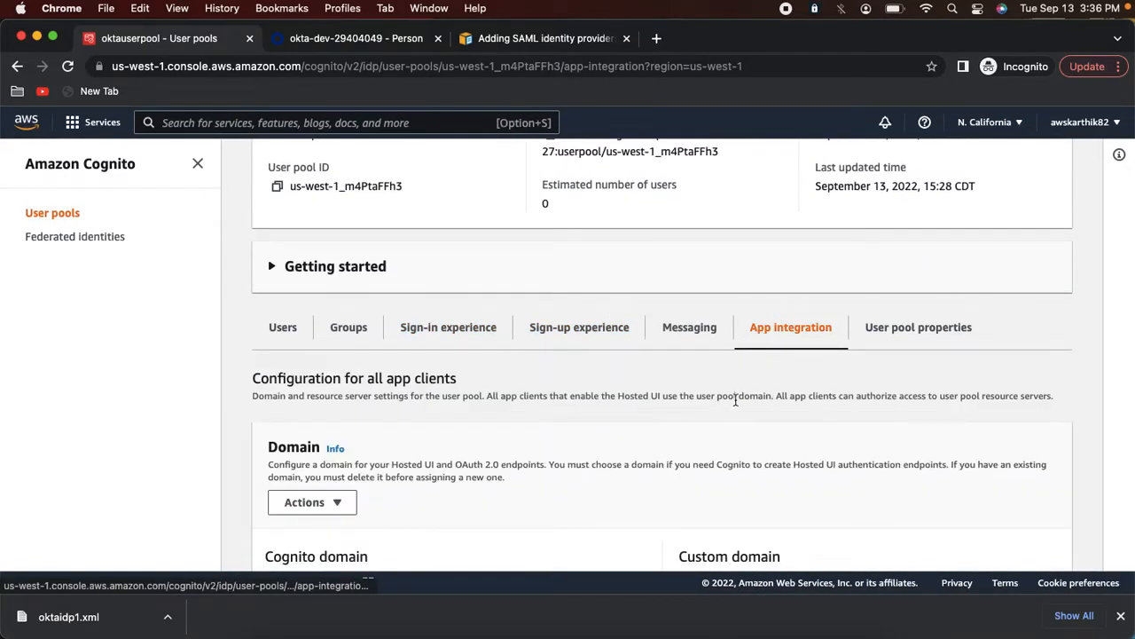
scroll(734, 402, "down", 2)
scroll(735, 401, "down", 8)
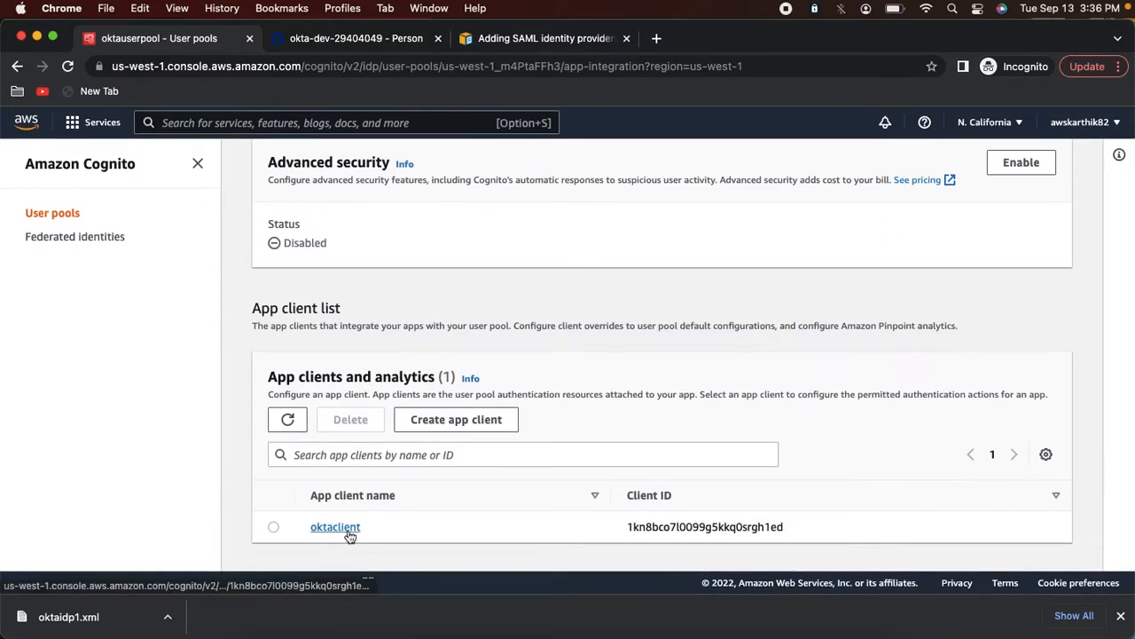
left_click(337, 529)
scroll(536, 438, "down", 5)
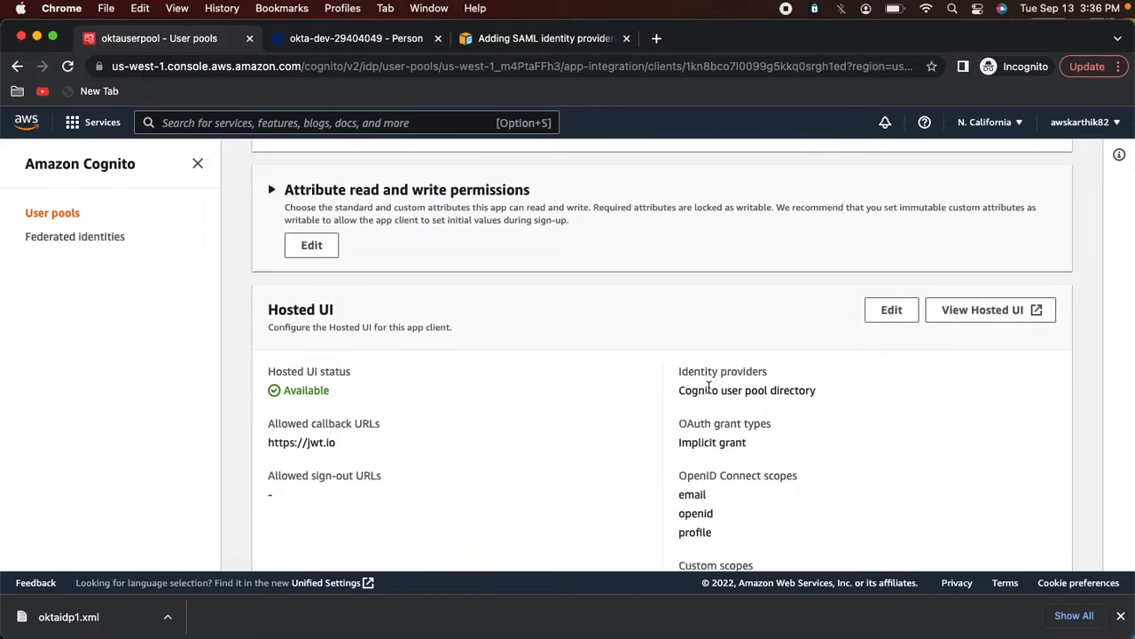
left_click_drag(680, 390, 857, 393)
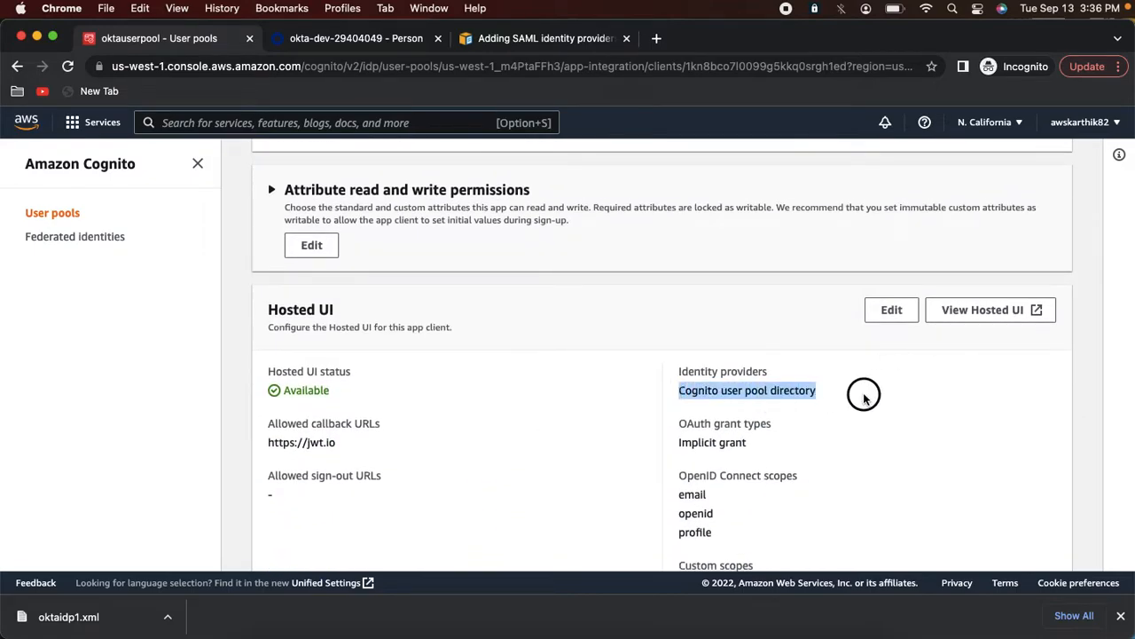
Add oktaidp1 as an identity provider in oktaclient's Hosted UI settings and save the changes
left_click(890, 310)
scroll(359, 393, "down", 5)
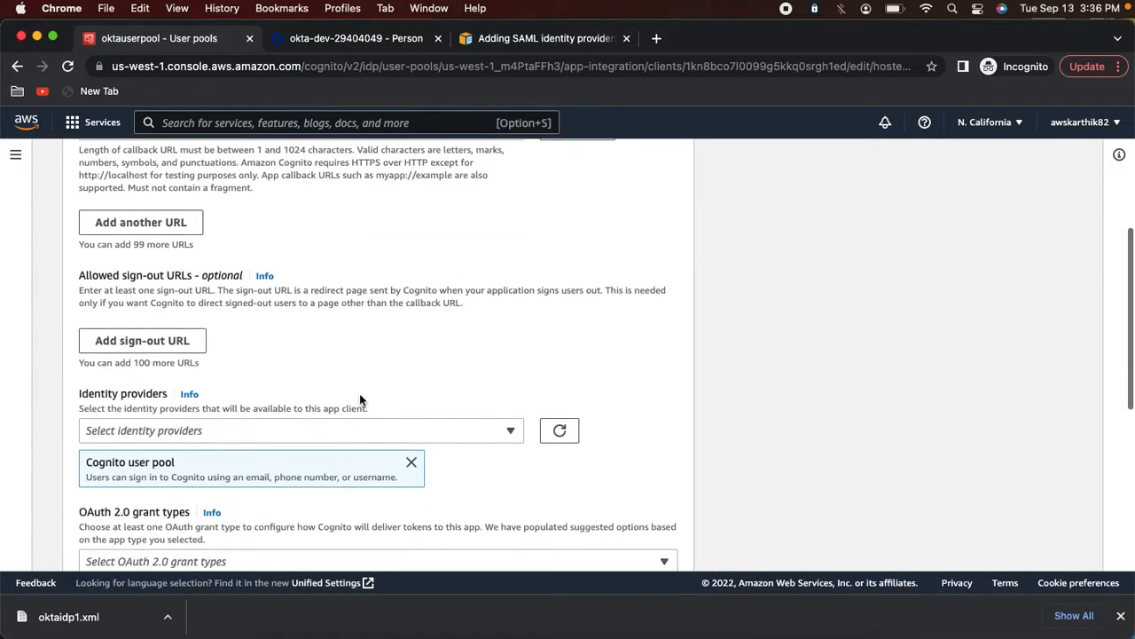
left_click(336, 389)
left_click(142, 469)
left_click(670, 434)
scroll(672, 436, "down", 5)
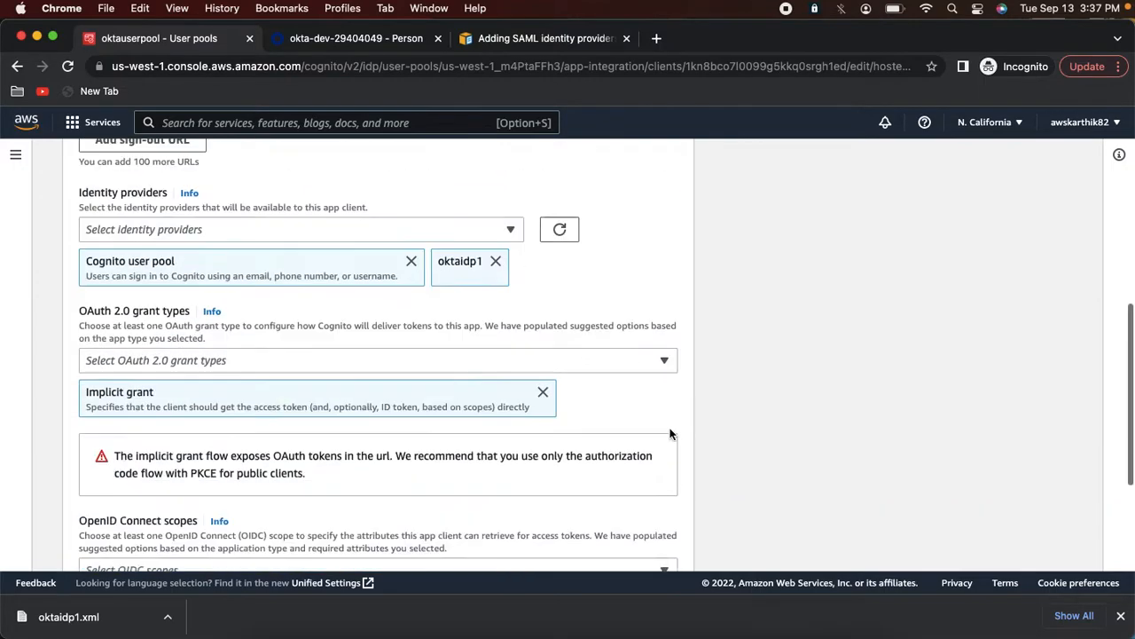
left_click(638, 547)
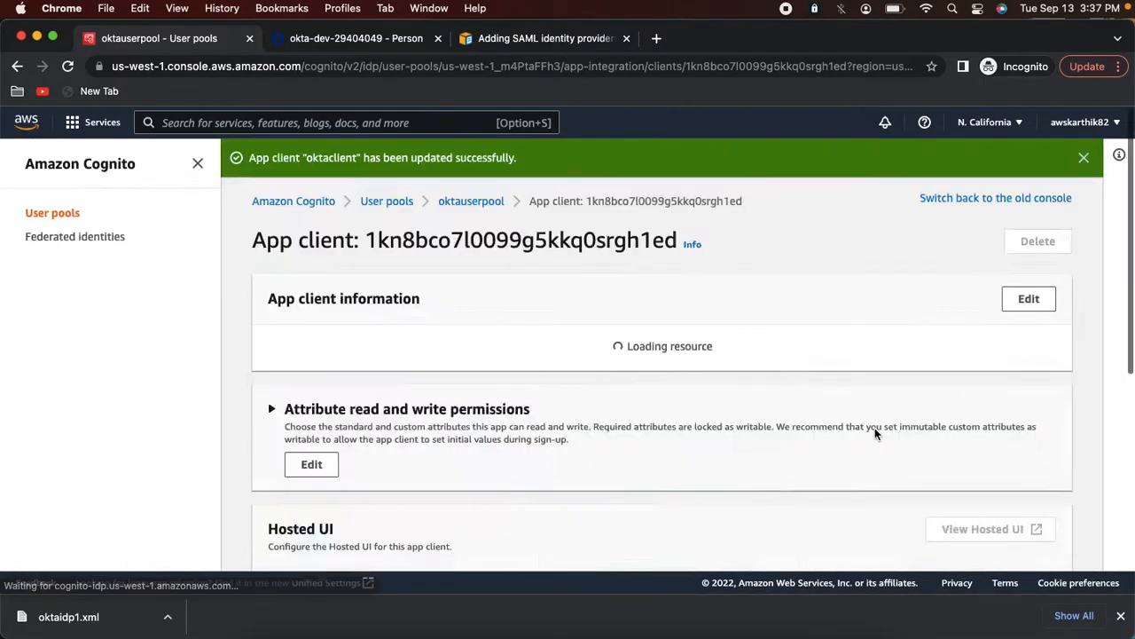
Check the Hosted UI identity providers of oktaclient and copy the link address of its hosted sign-in page
scroll(874, 434, "down", 10)
scroll(837, 394, "up", 3)
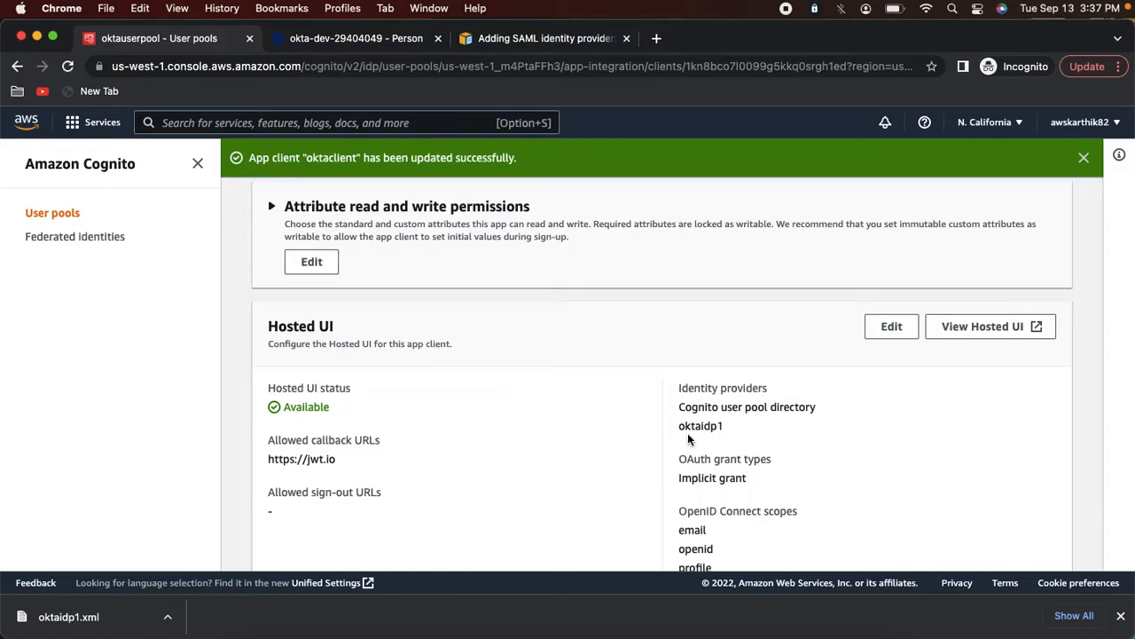
right_click(967, 330)
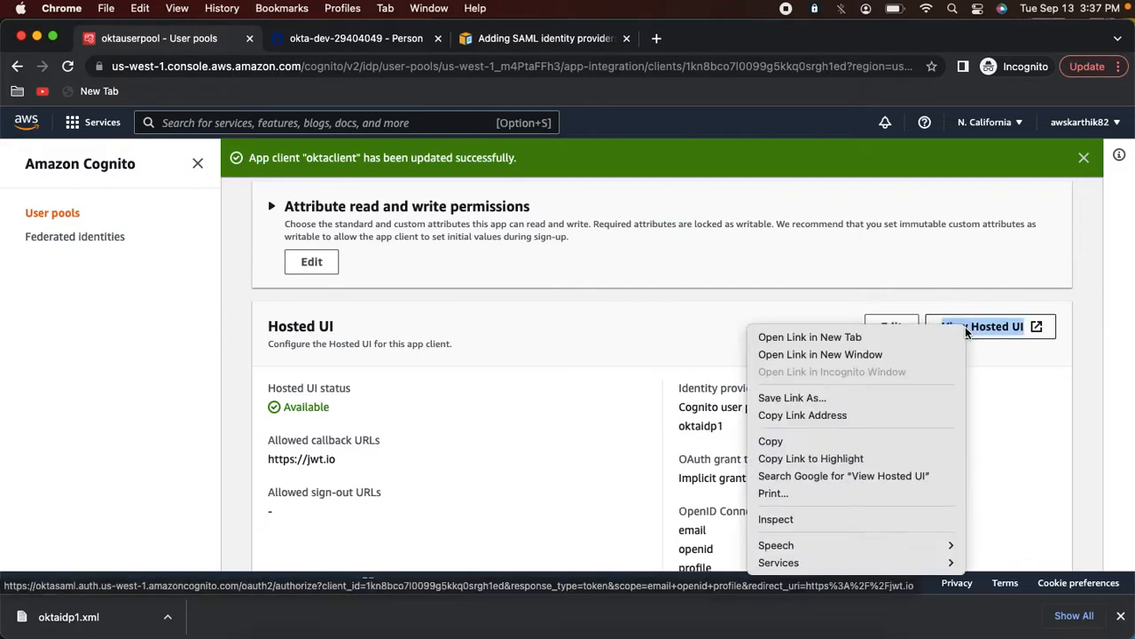
left_click(840, 416)
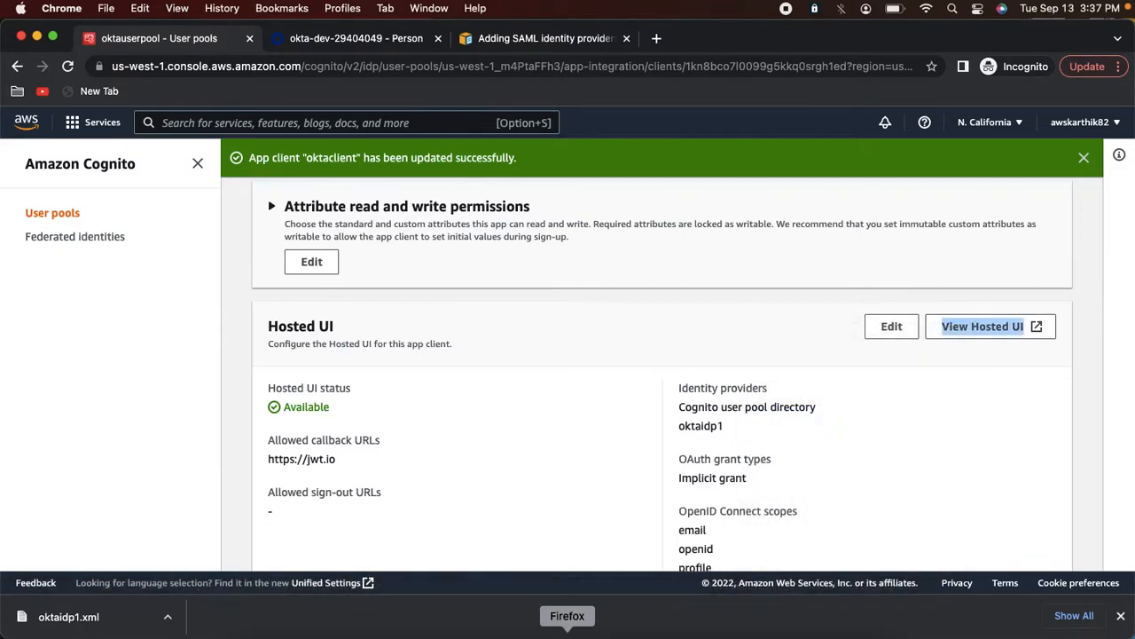
Switch to Firefox and delete the current context cookies
left_click(568, 631)
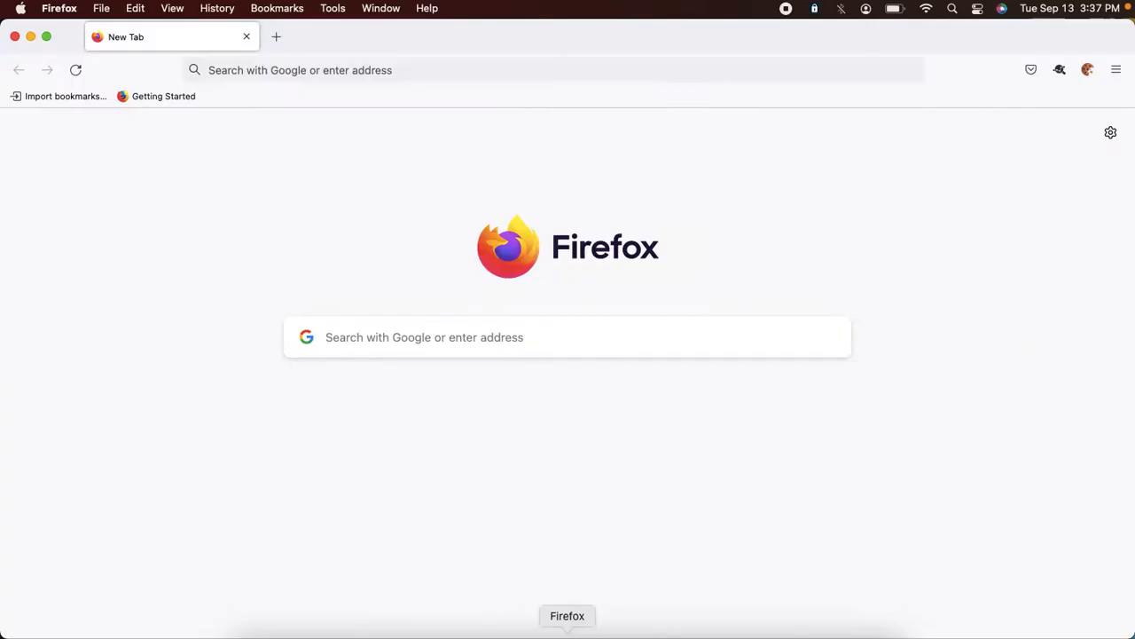
left_click(1090, 73)
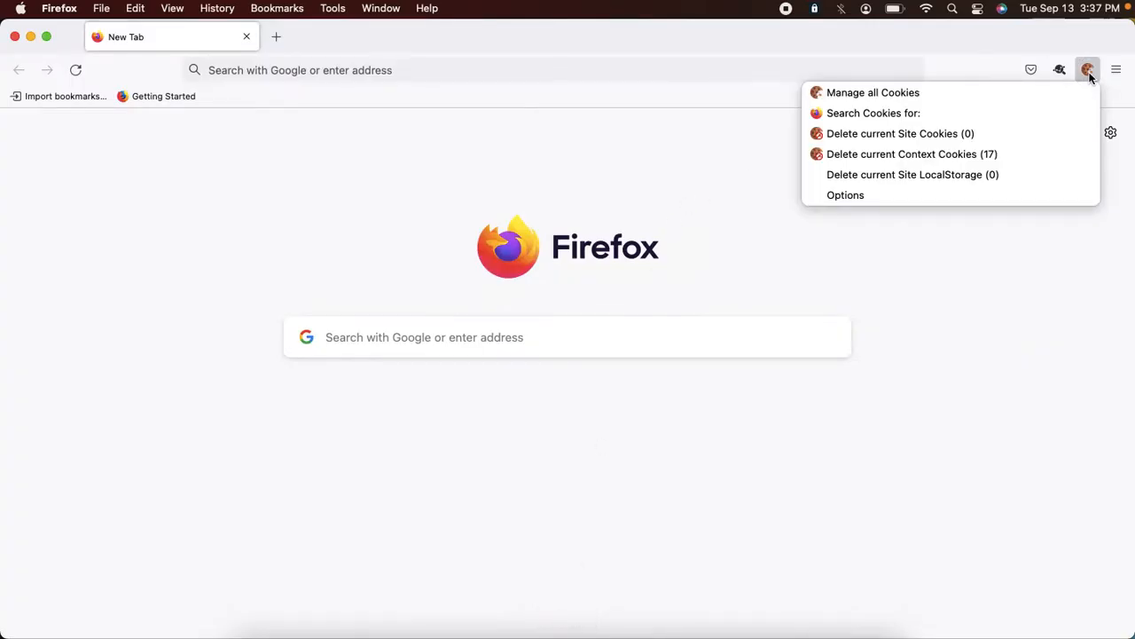
left_click(958, 158)
left_click(1067, 173)
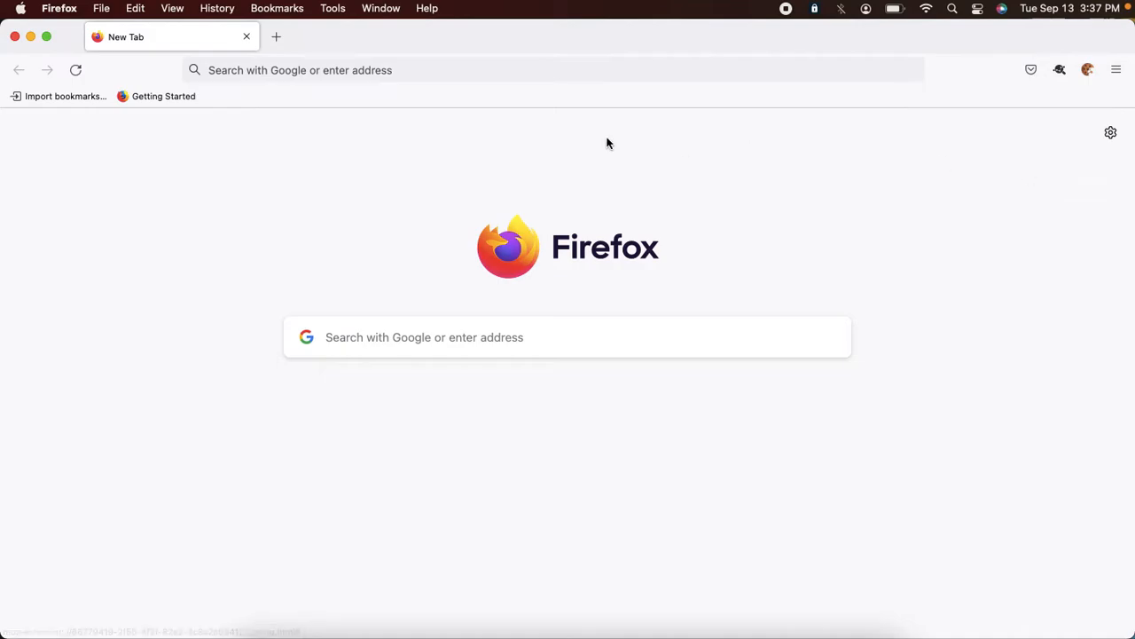
Load the copied Hosted UI link and choose oktaidp1 for signing in with the corporate ID
left_click(550, 72)
key("super+v")
key("Return")
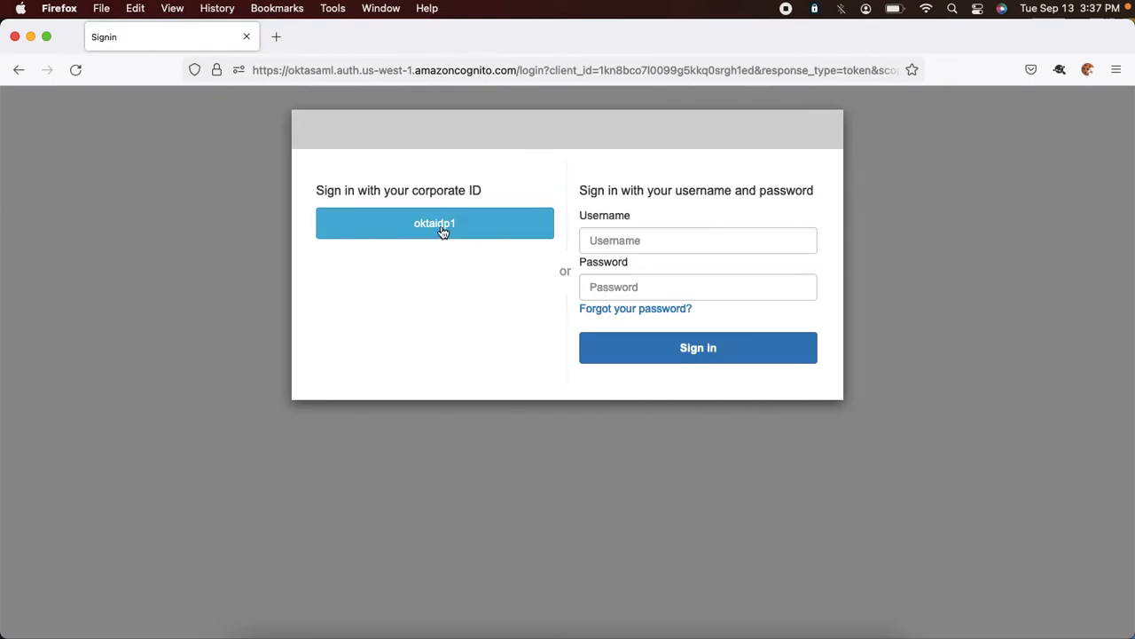
left_click(628, 241)
left_click(918, 260)
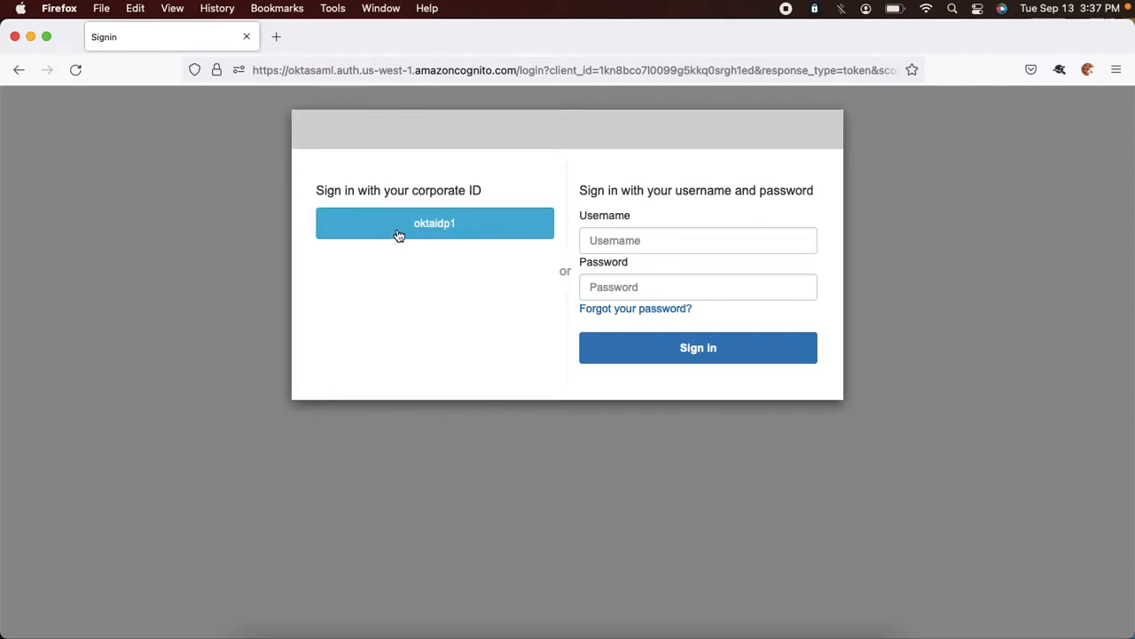
left_click(449, 229)
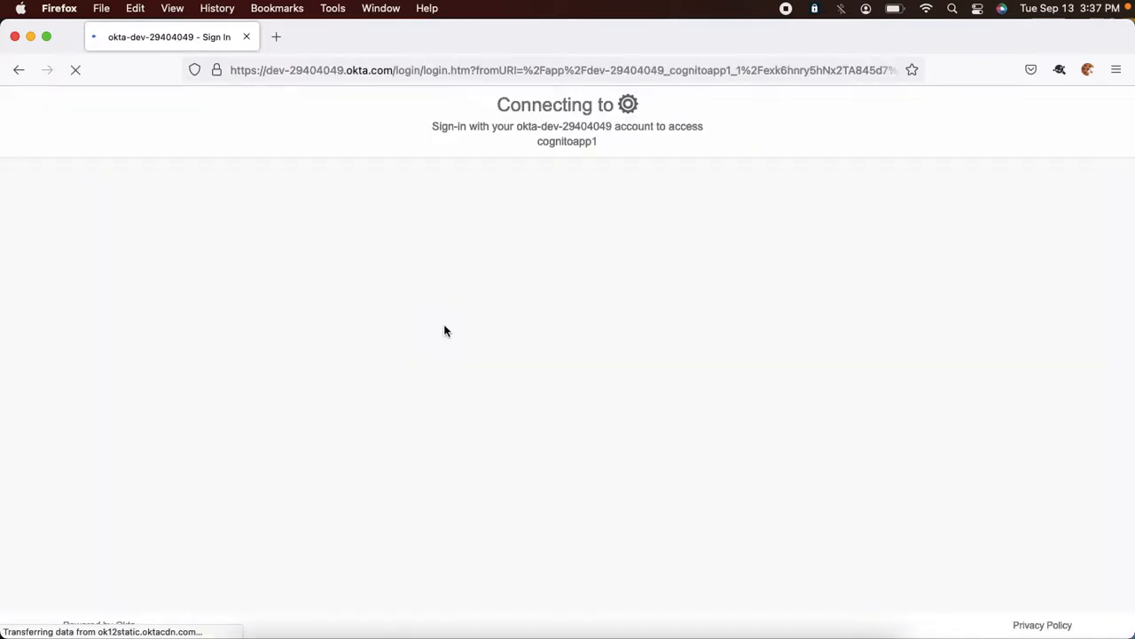
left_click(775, 226)
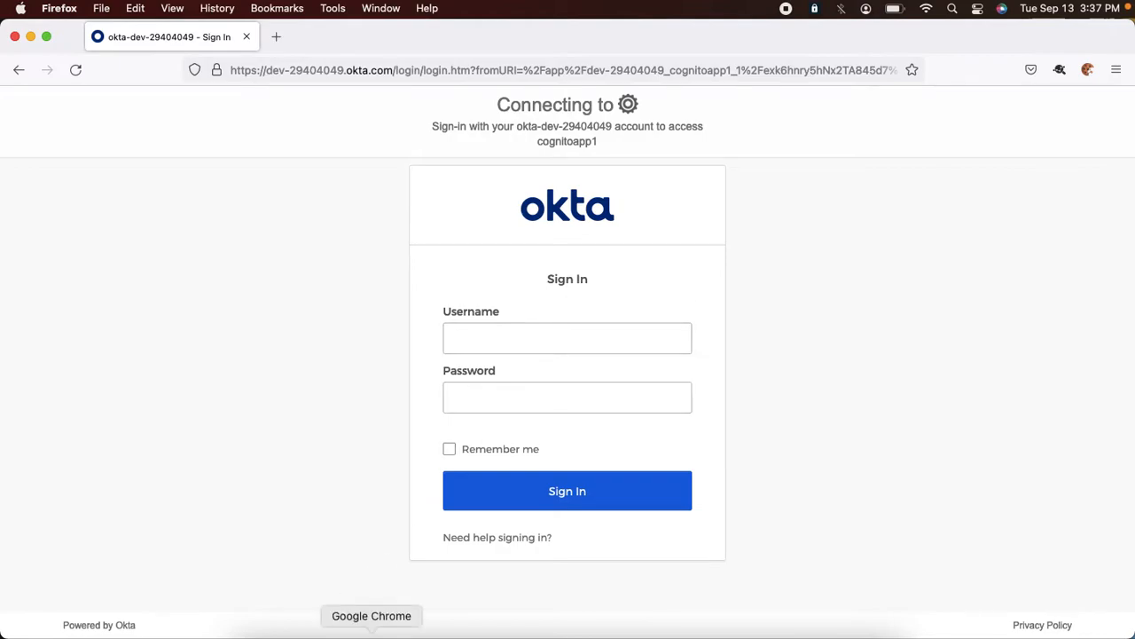
Switch to Chrome and copy the test user's app username from the cognitoapp1 assignment in Okta
left_click(371, 630)
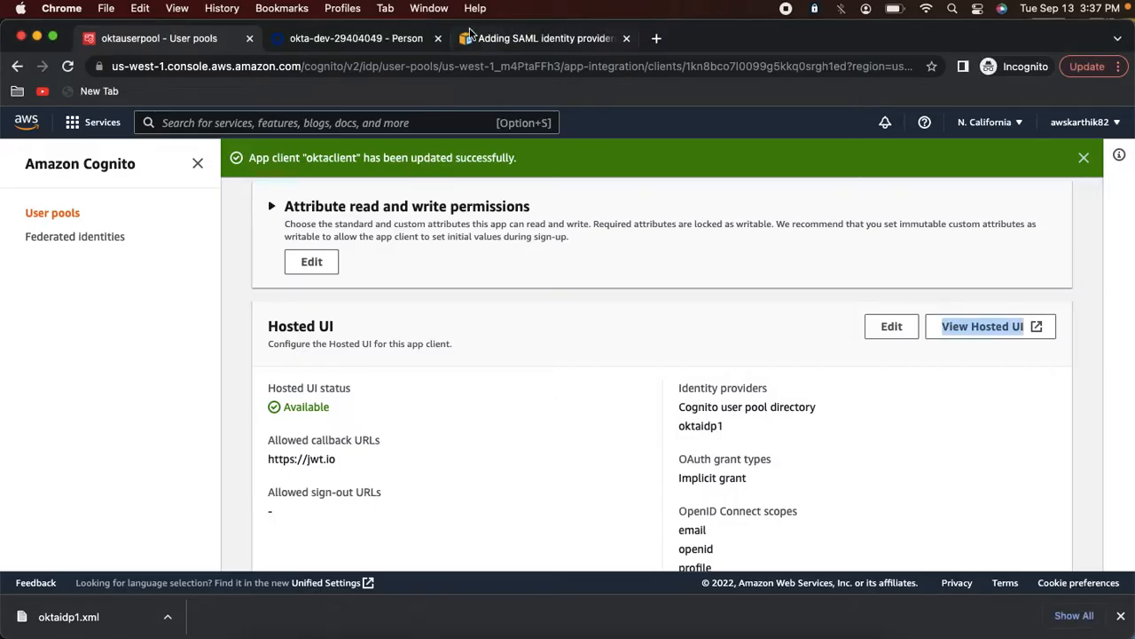
left_click(373, 38)
scroll(531, 374, "down", 1)
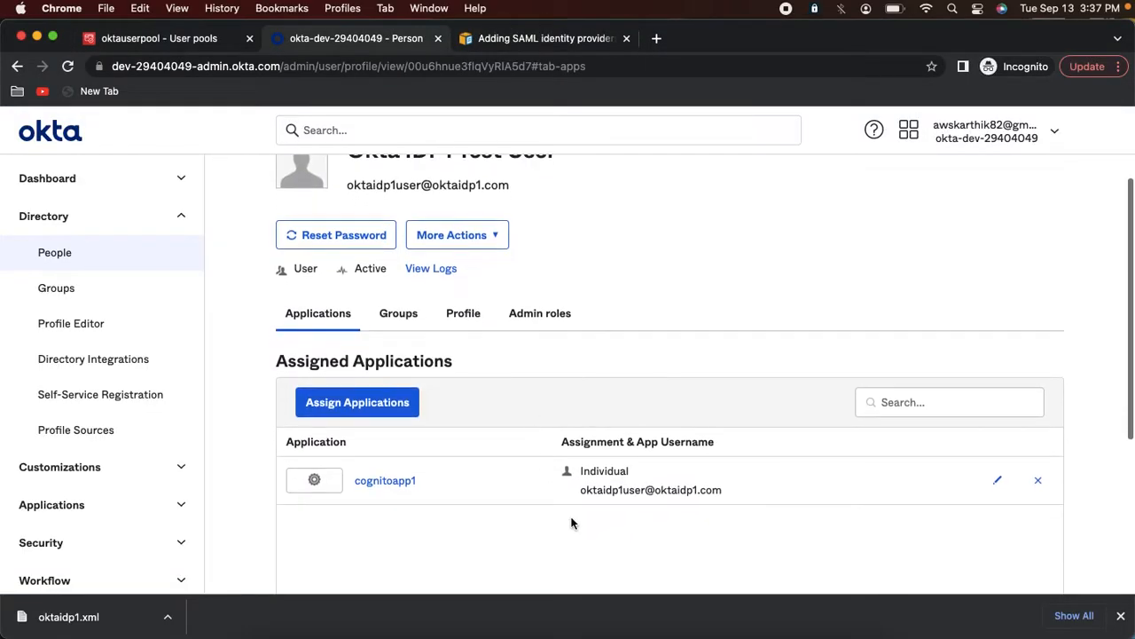
left_click_drag(580, 490, 717, 489)
left_click(728, 487)
left_click(728, 488)
left_click(580, 490)
left_click(722, 489)
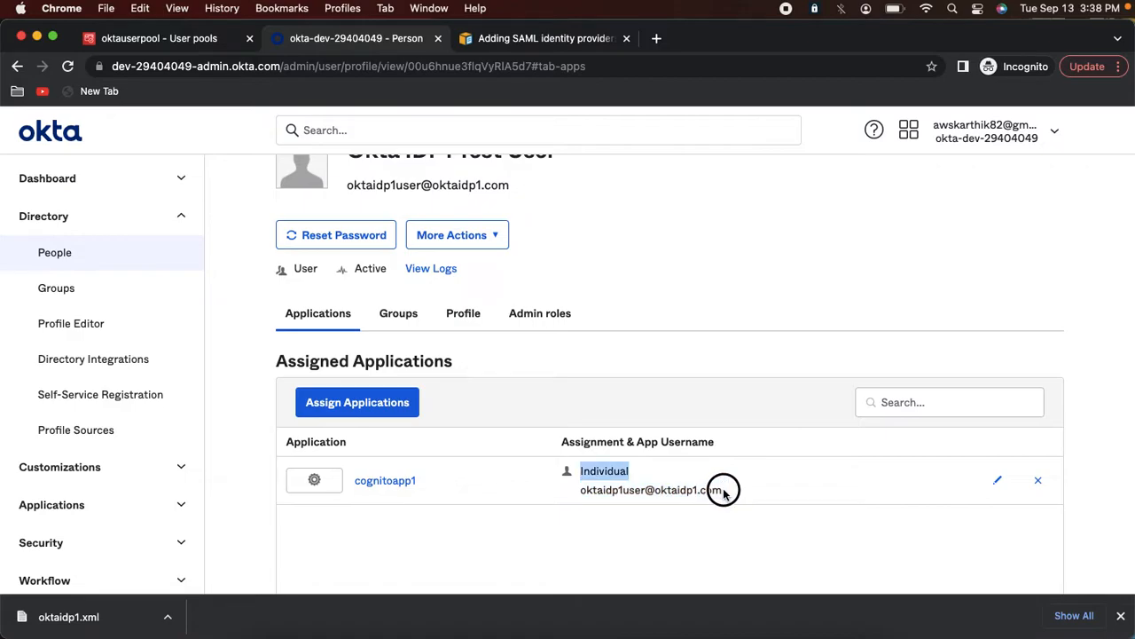
left_click(723, 487)
left_click_drag(580, 490, 716, 489)
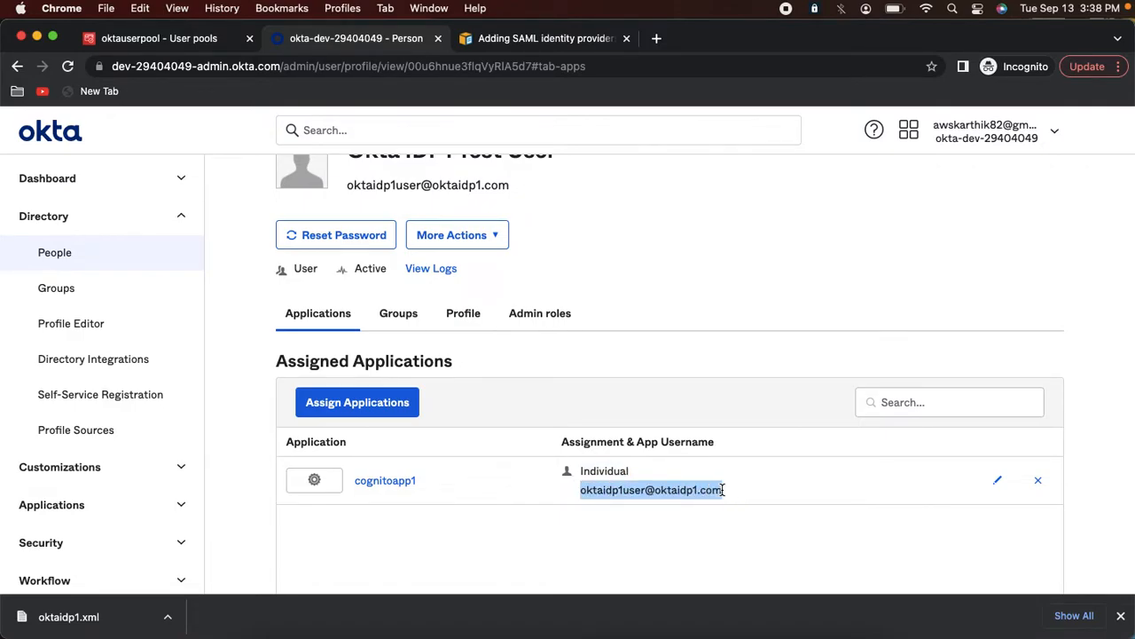
Switch to Firefox, sign in to Okta with the copied username and the account password, and save the login in the browser
key("super+Tab")
left_click(513, 334)
key("super+v")
key("Tab")
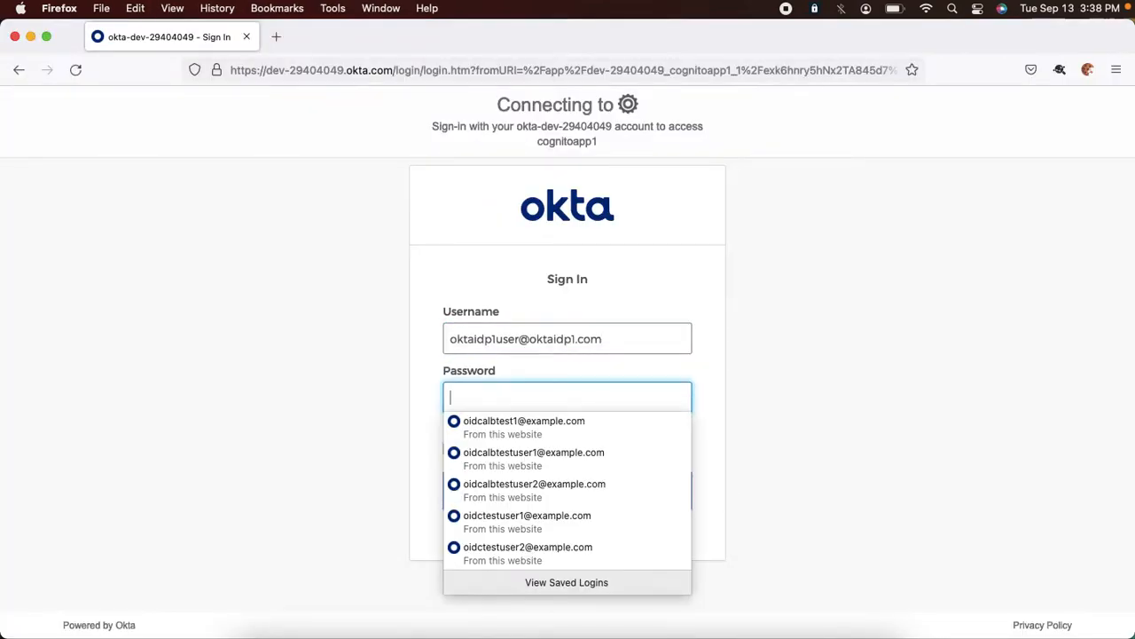
type("••••••••••")
key("Return")
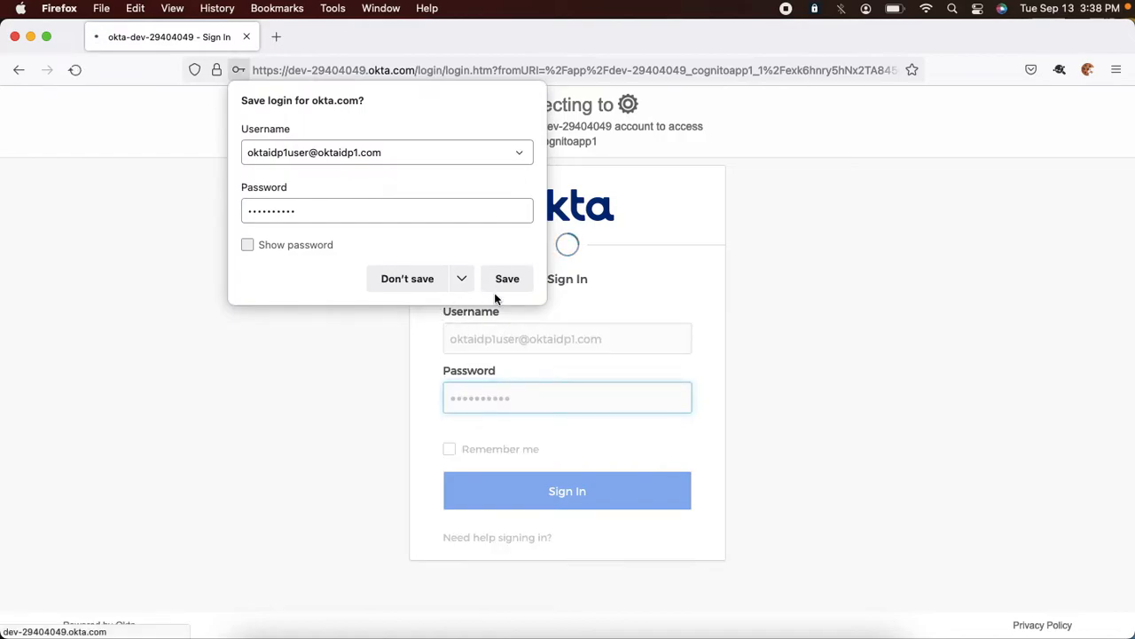
left_click(498, 286)
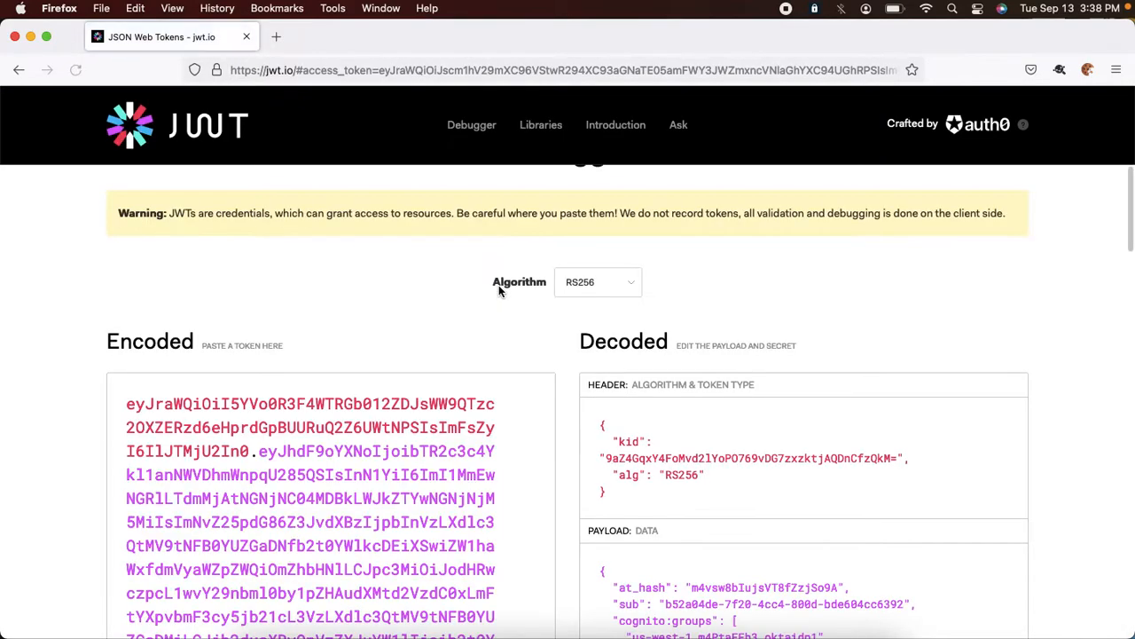
Examine the decoded token payload on jwt.io for the name, family name, email and given name attributes
scroll(554, 322, "down", 5)
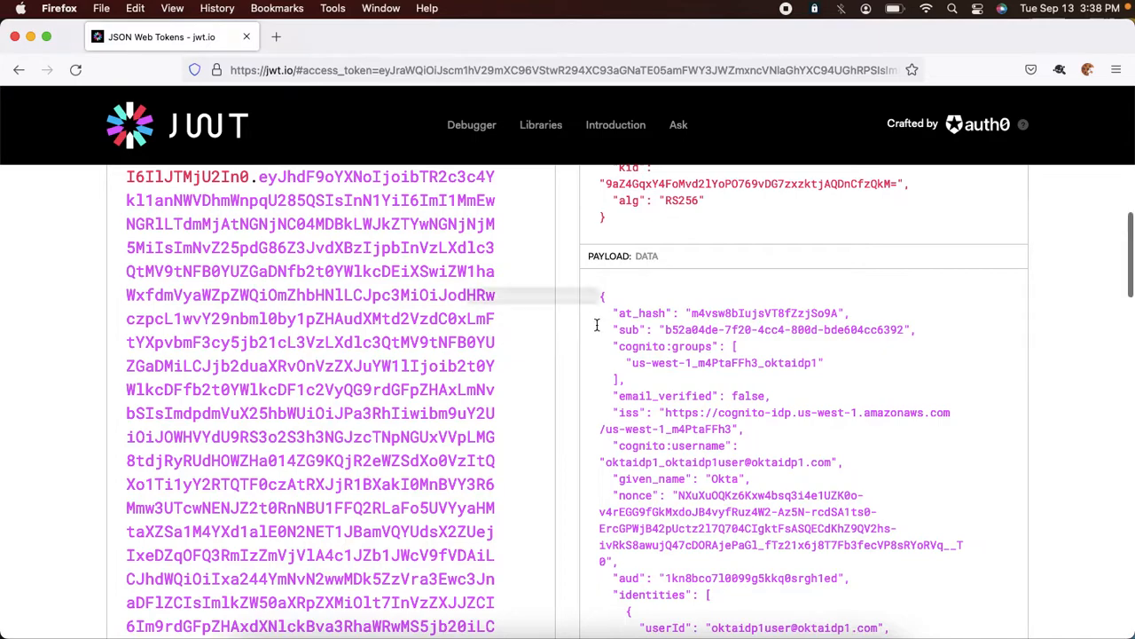
scroll(558, 324, "down", 3)
scroll(597, 324, "down", 5)
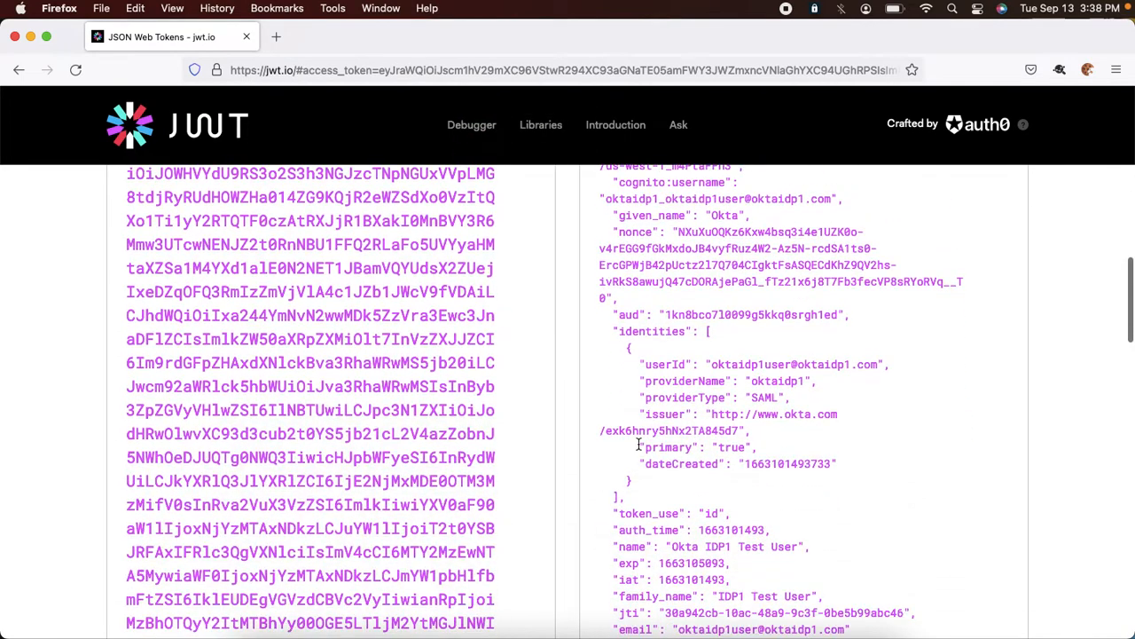
double_click(673, 547)
left_click_drag(673, 548, 795, 544)
scroll(795, 544, "down", 1)
double_click(661, 544)
scroll(640, 572, "down", 1)
left_click(639, 573)
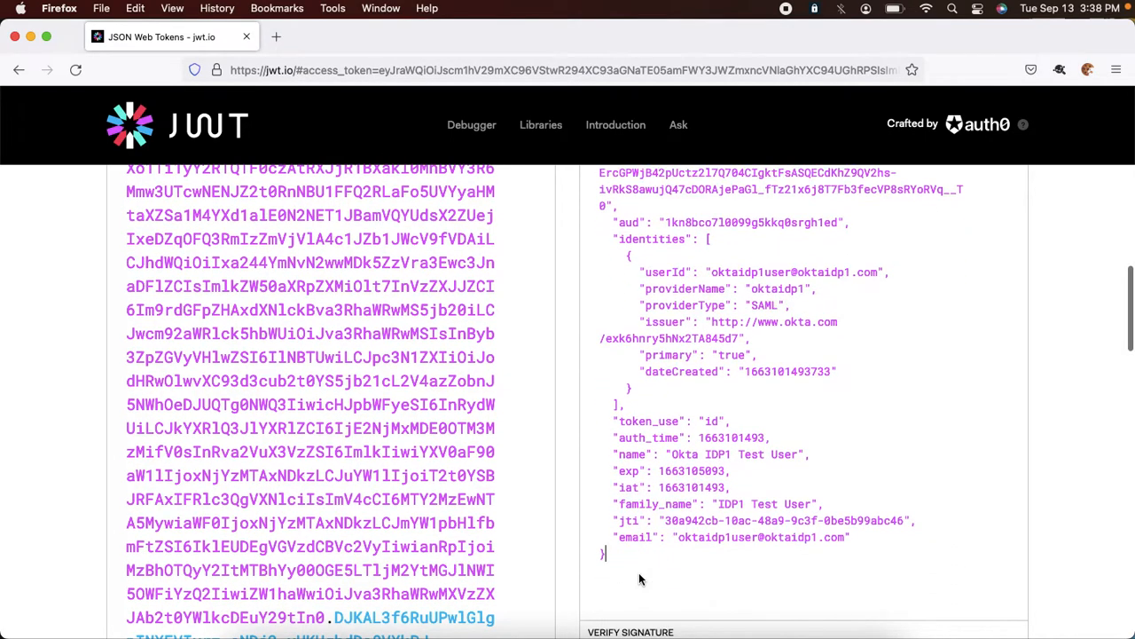
scroll(638, 502, "up", 5)
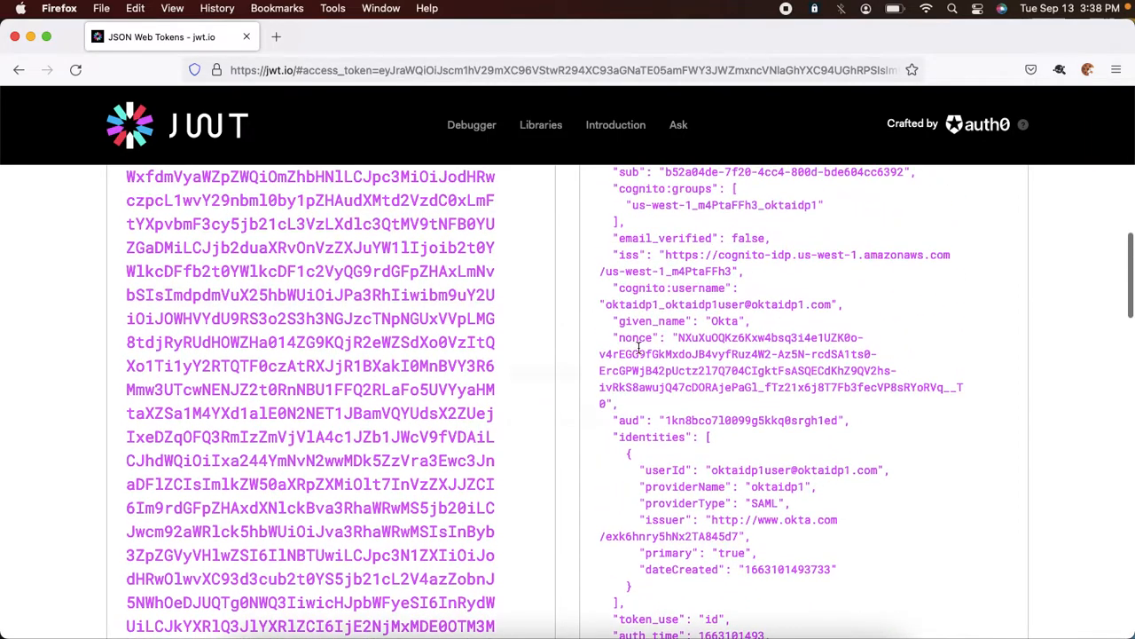
double_click(637, 322)
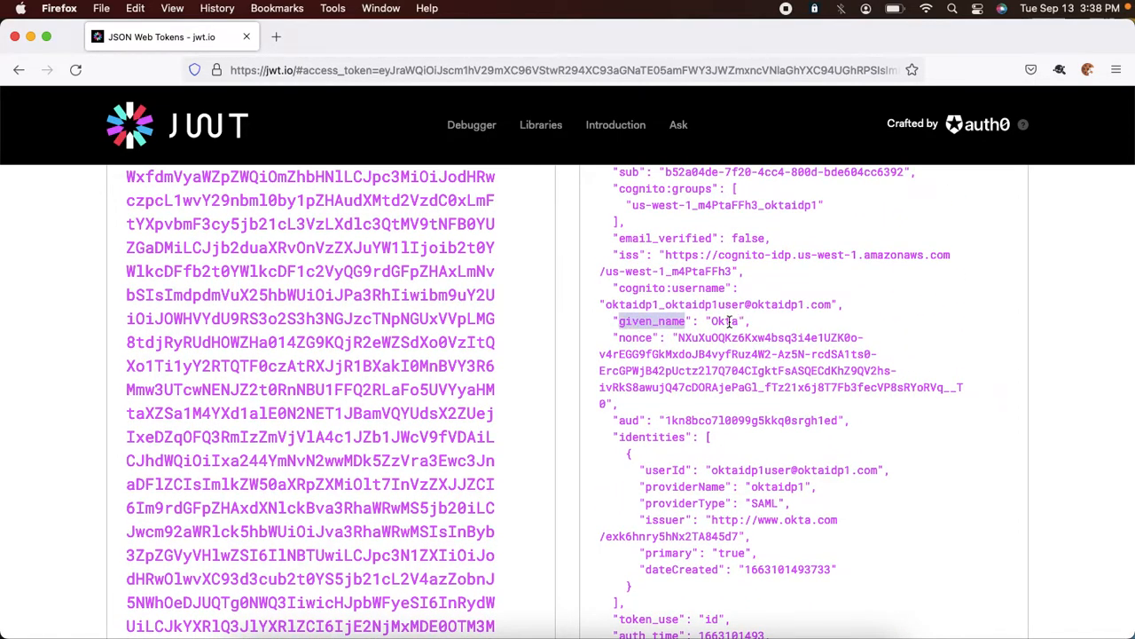
Switch to Chrome and show the list of users in the Cognito user pool oktauserpool
key("super+Tab")
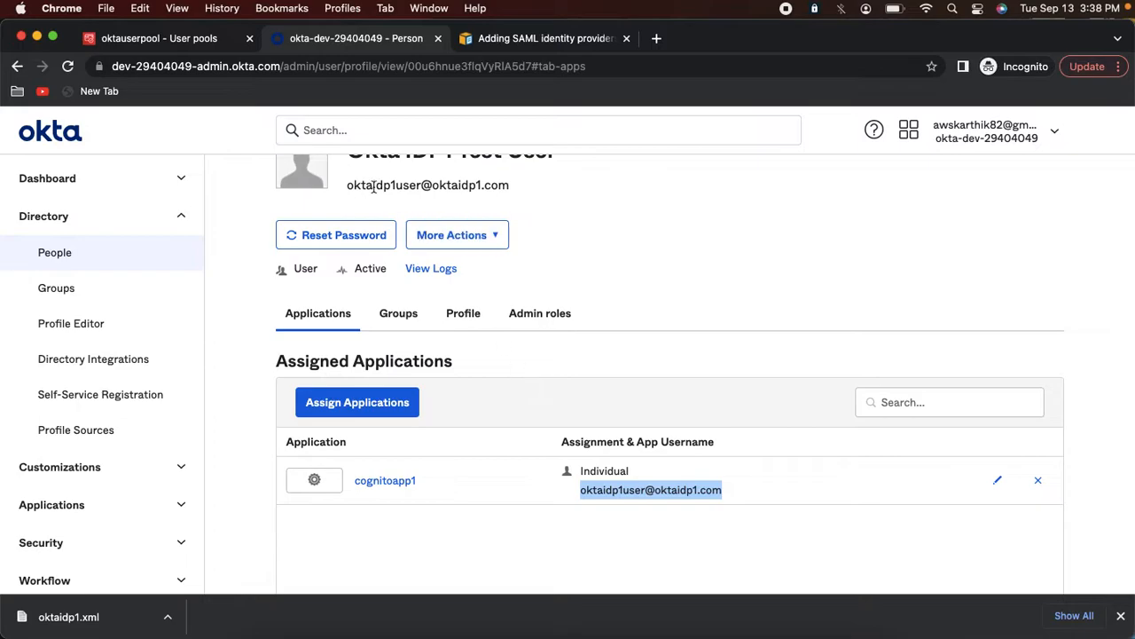
left_click(153, 43)
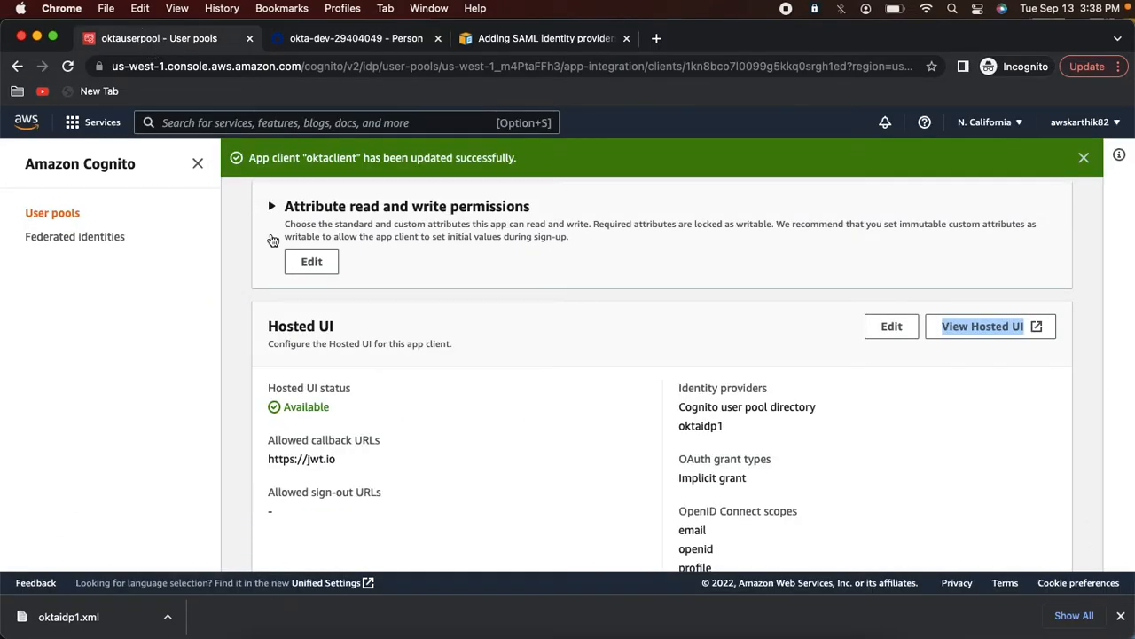
scroll(272, 240, "up", 10)
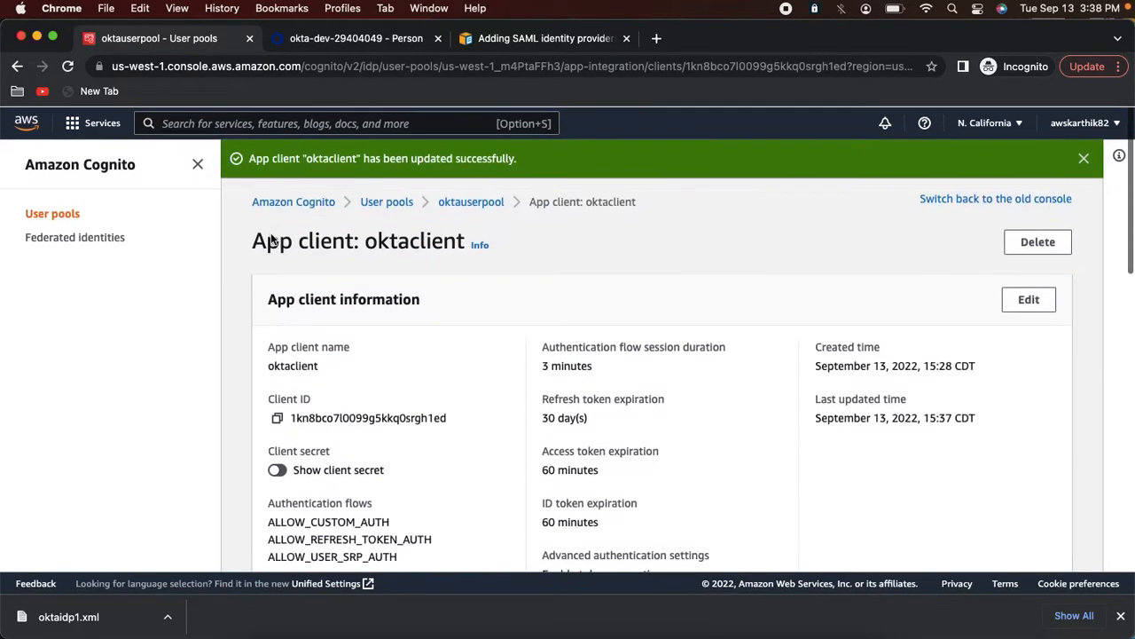
left_click(460, 202)
scroll(459, 311, "down", 3)
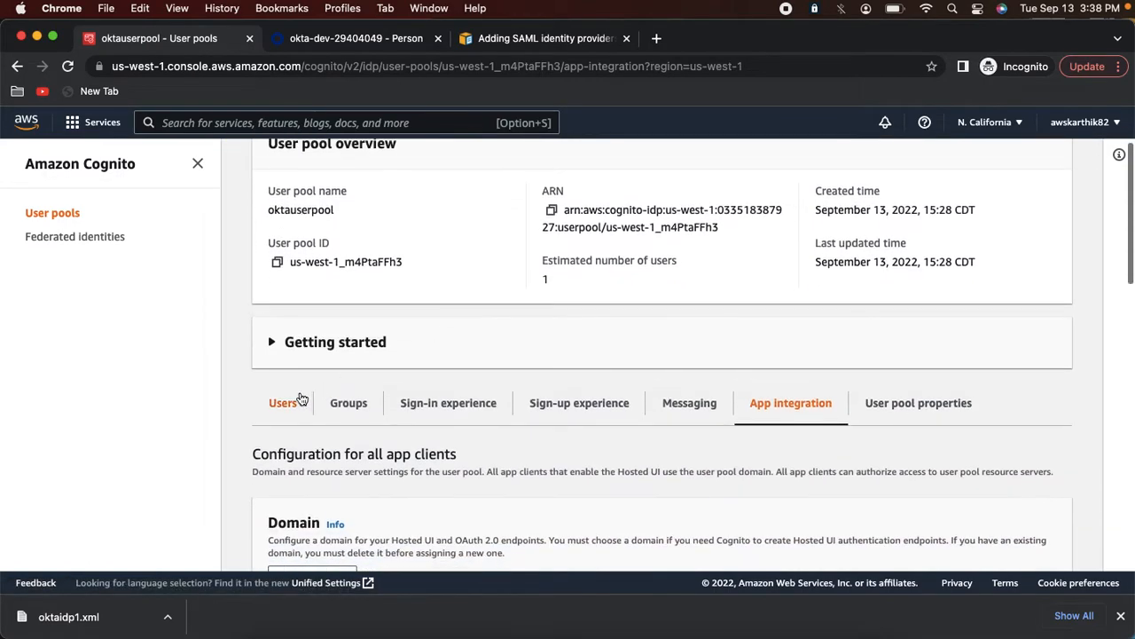
left_click(284, 403)
scroll(373, 446, "down", 5)
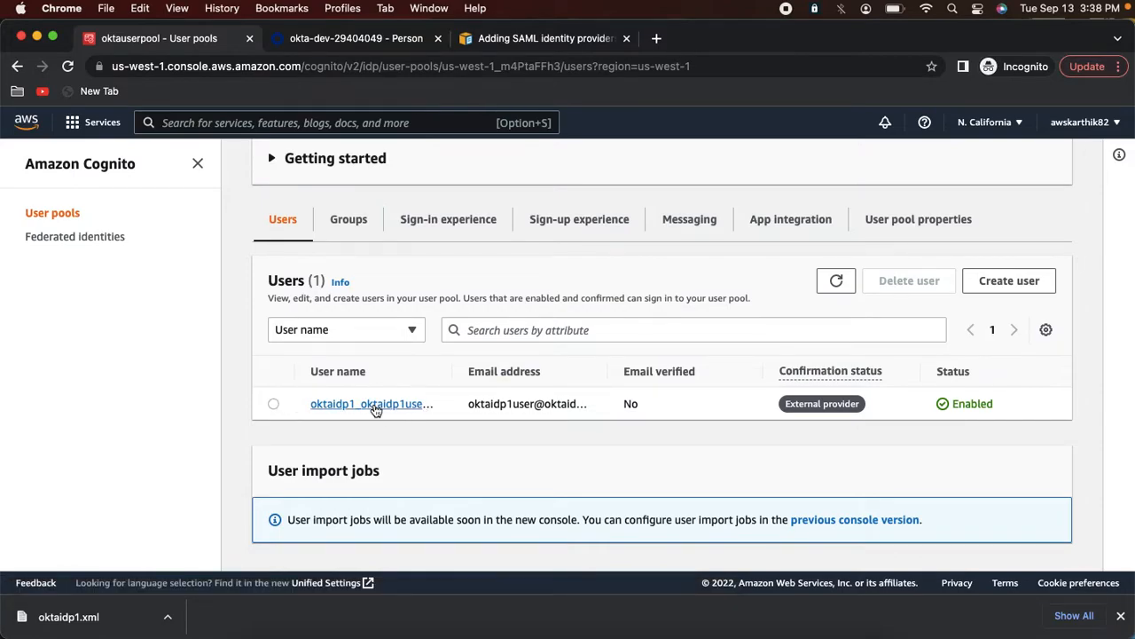
Open the federated user's details and examine the provider prefix and the Okta username that make up the user name
left_click(373, 404)
left_click_drag(302, 202, 394, 202)
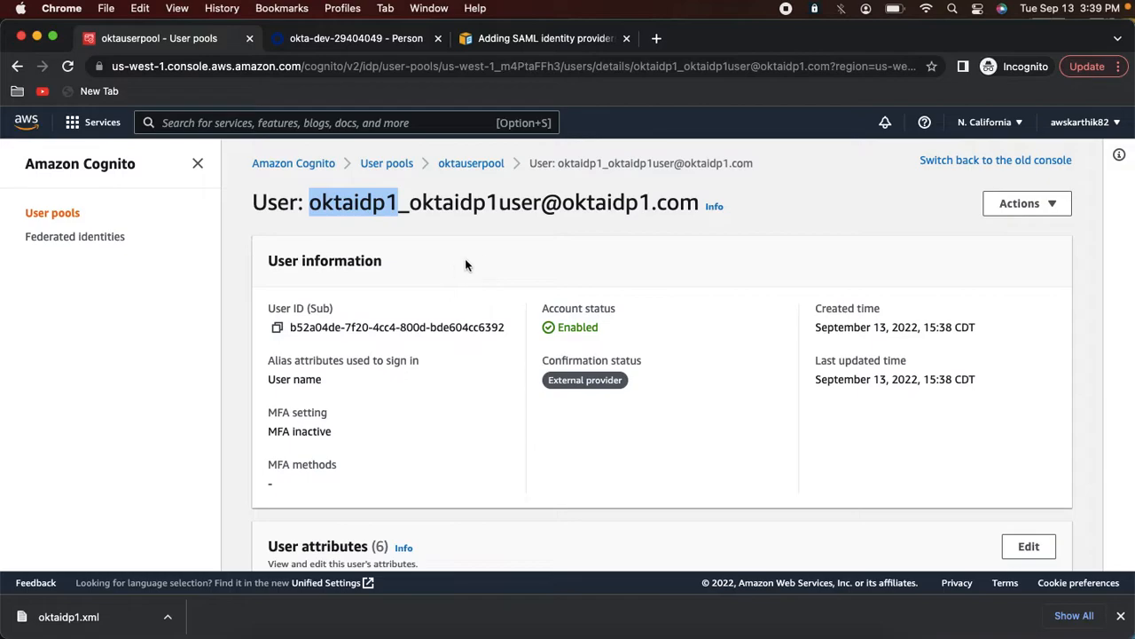
left_click_drag(409, 203, 696, 205)
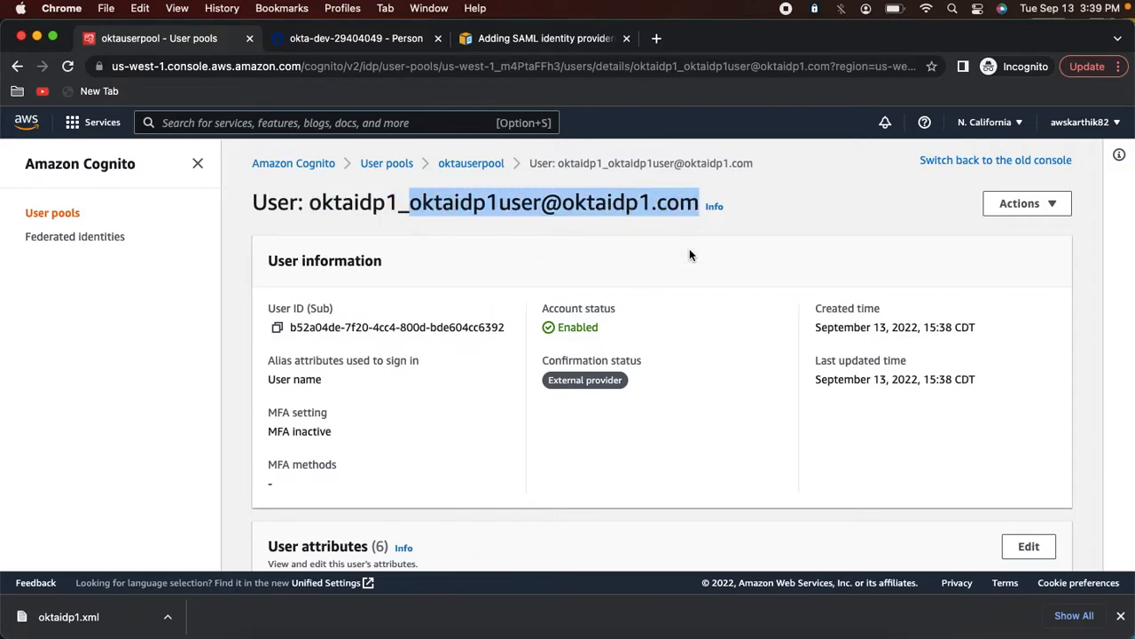
Open the oktaidp1 identity provider in oktauserpool's sign-in settings, check its identifier, and return to the user pool
left_click(477, 165)
scroll(478, 299, "down", 1)
scroll(478, 298, "down", 5)
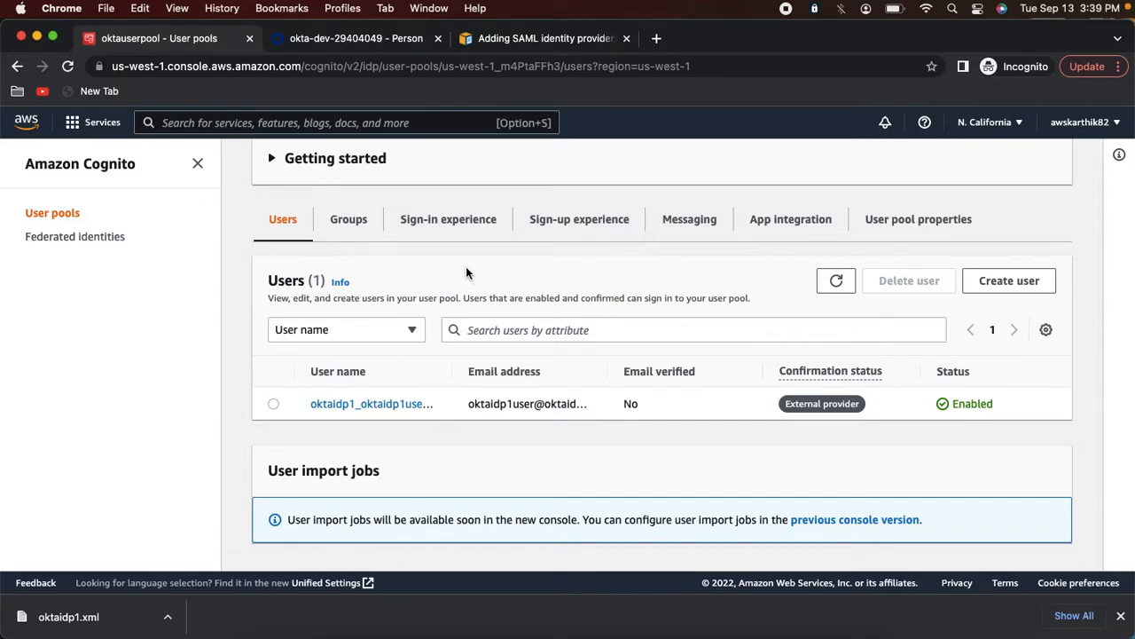
left_click(440, 220)
scroll(437, 347, "down", 4)
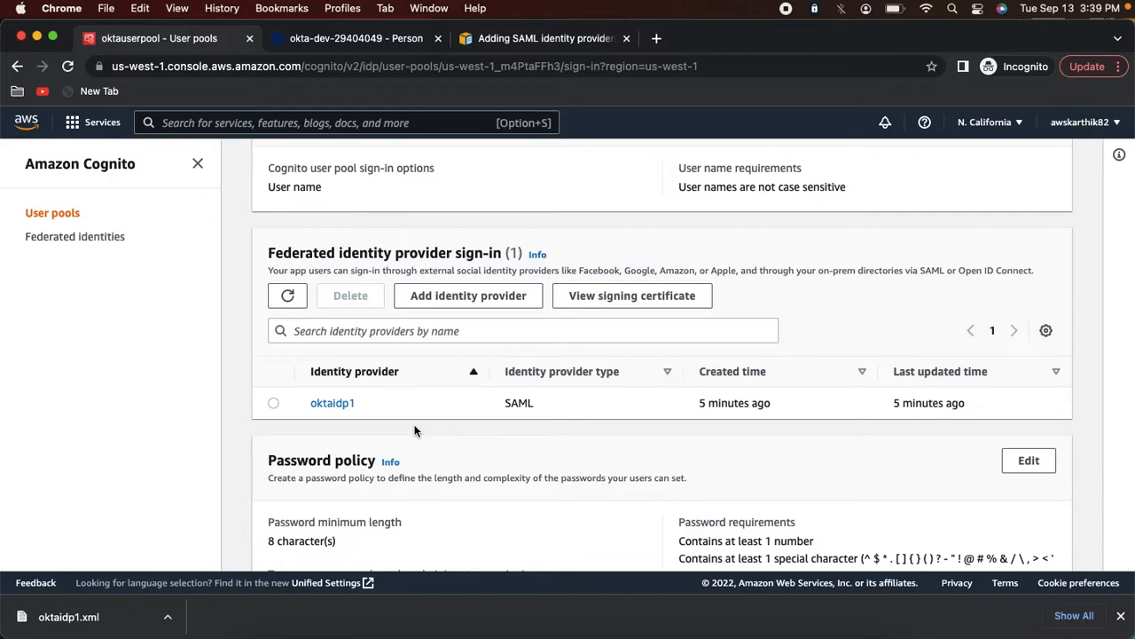
left_click(331, 402)
left_click_drag(543, 330, 629, 330)
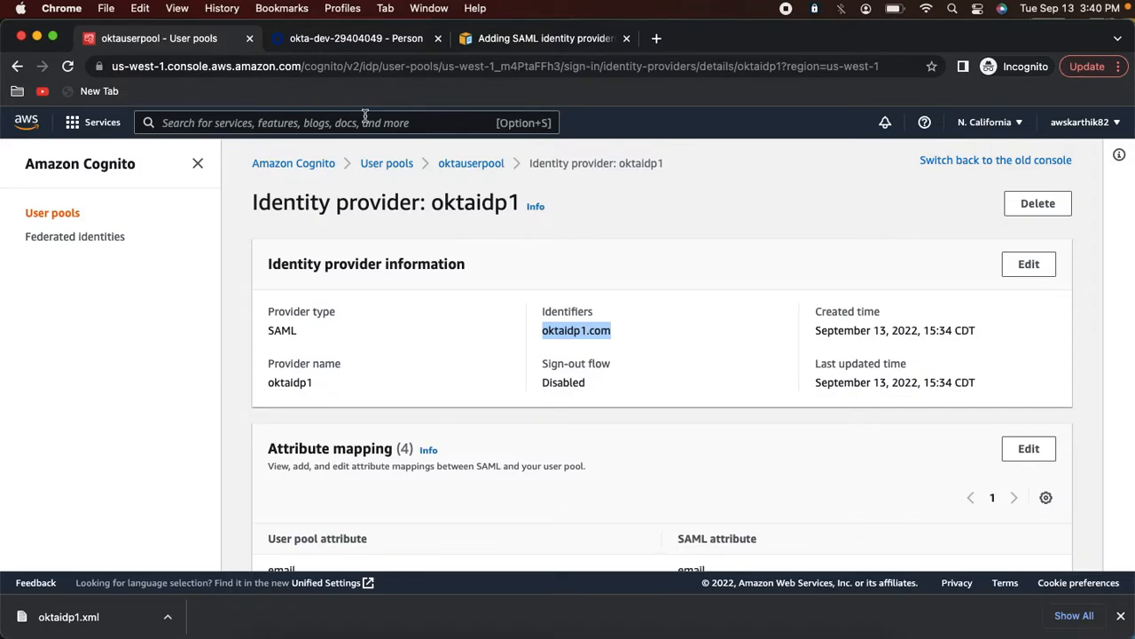
left_click(470, 163)
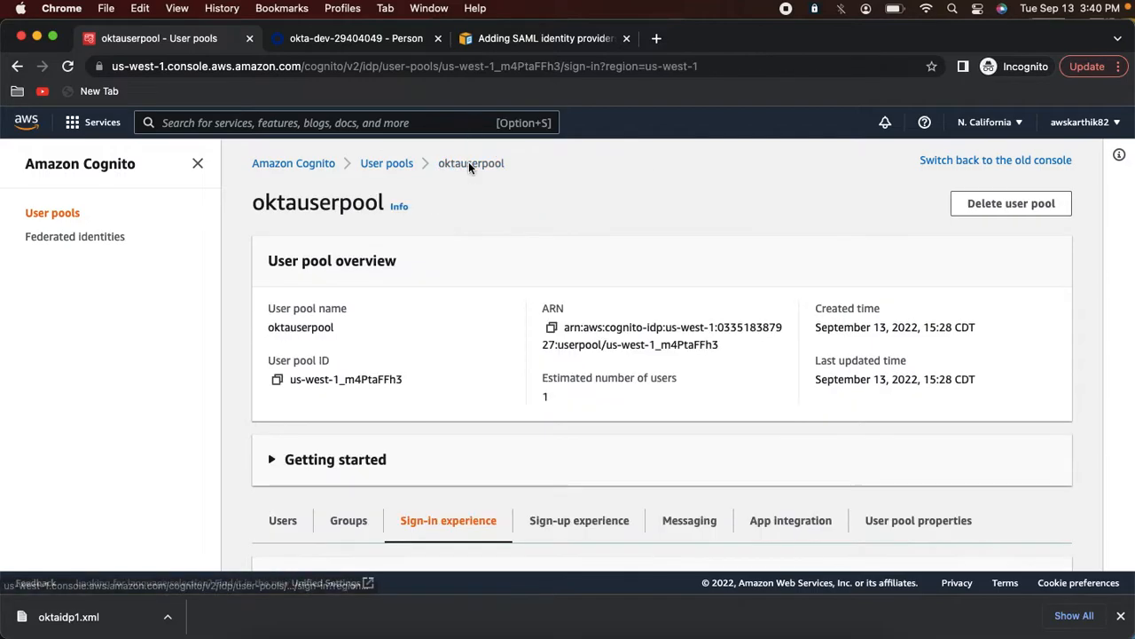
Switch to the Okta admin console, list its applications, and open cognitoapp1 in a separate browser tab
scroll(426, 283, "down", 1)
scroll(427, 284, "down", 6)
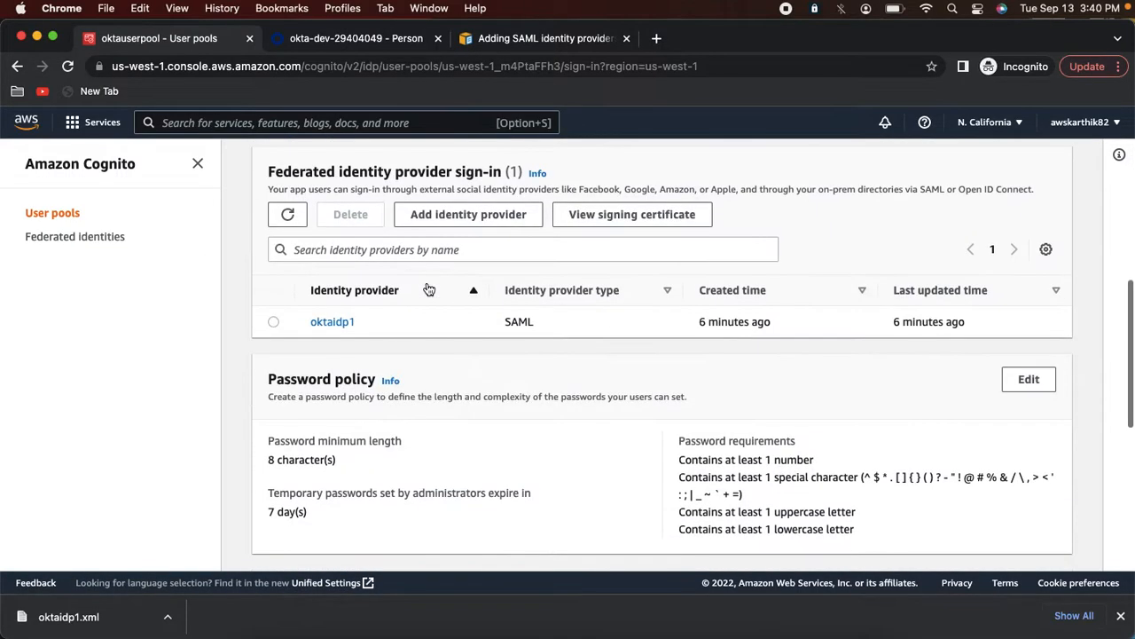
left_click(368, 39)
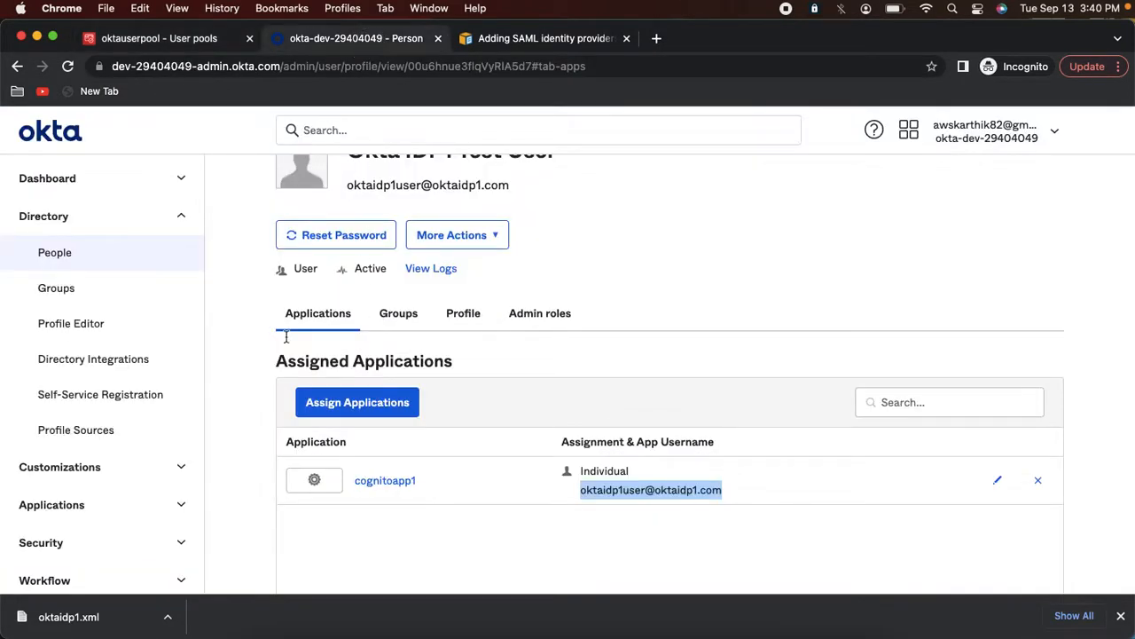
left_click(44, 504)
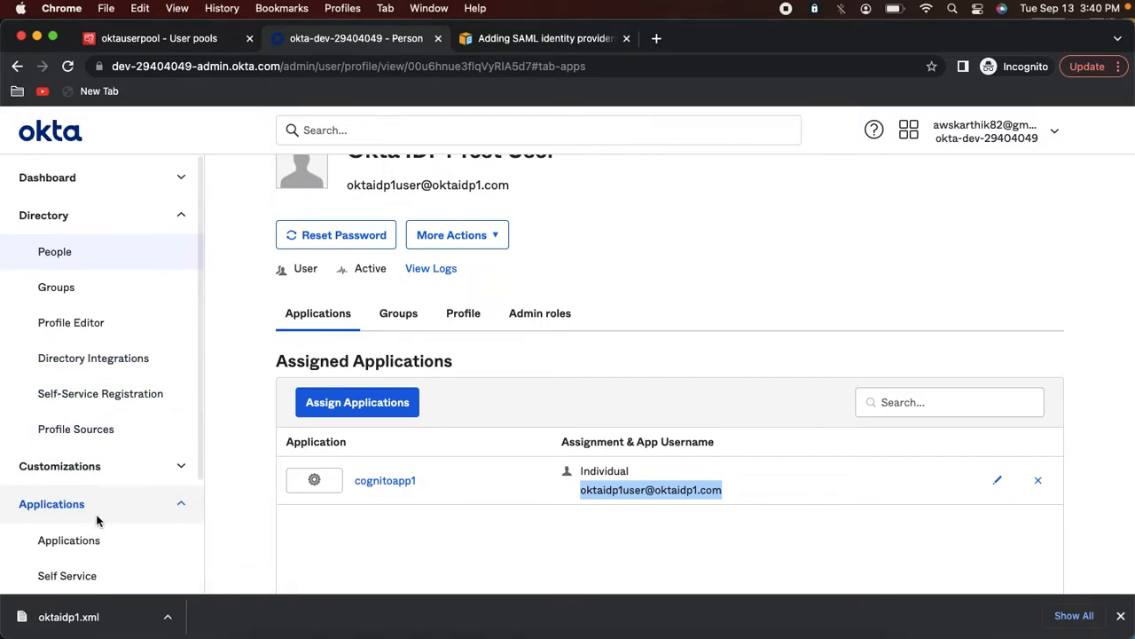
scroll(98, 522, "down", 2)
left_click(89, 429)
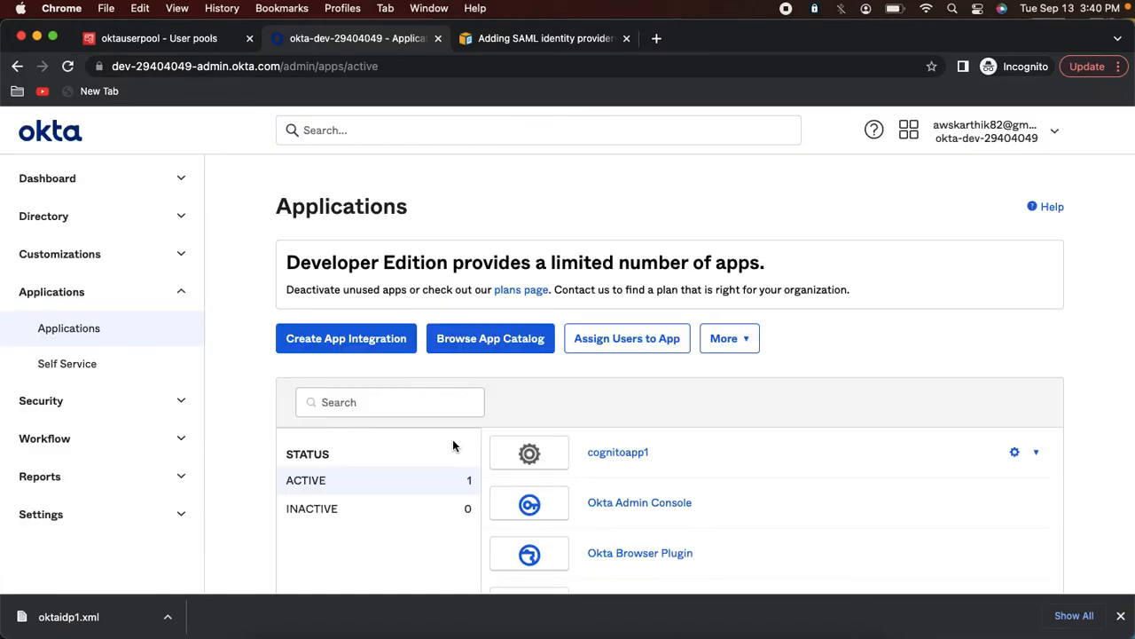
scroll(452, 445, "down", 1)
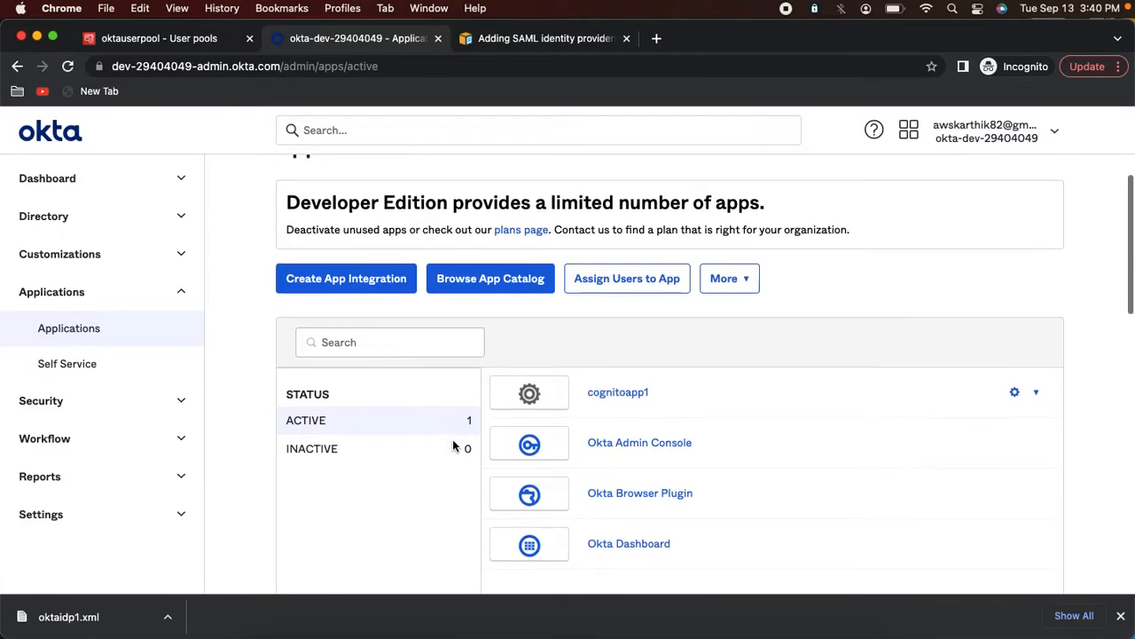
left_click(620, 389, "super")
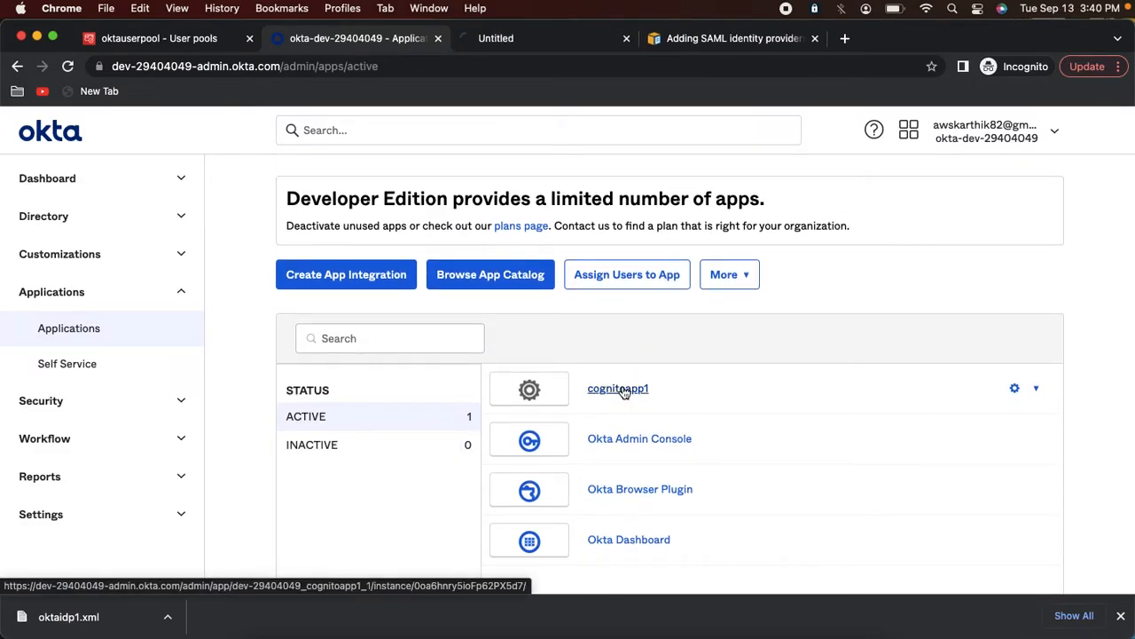
left_click(531, 42)
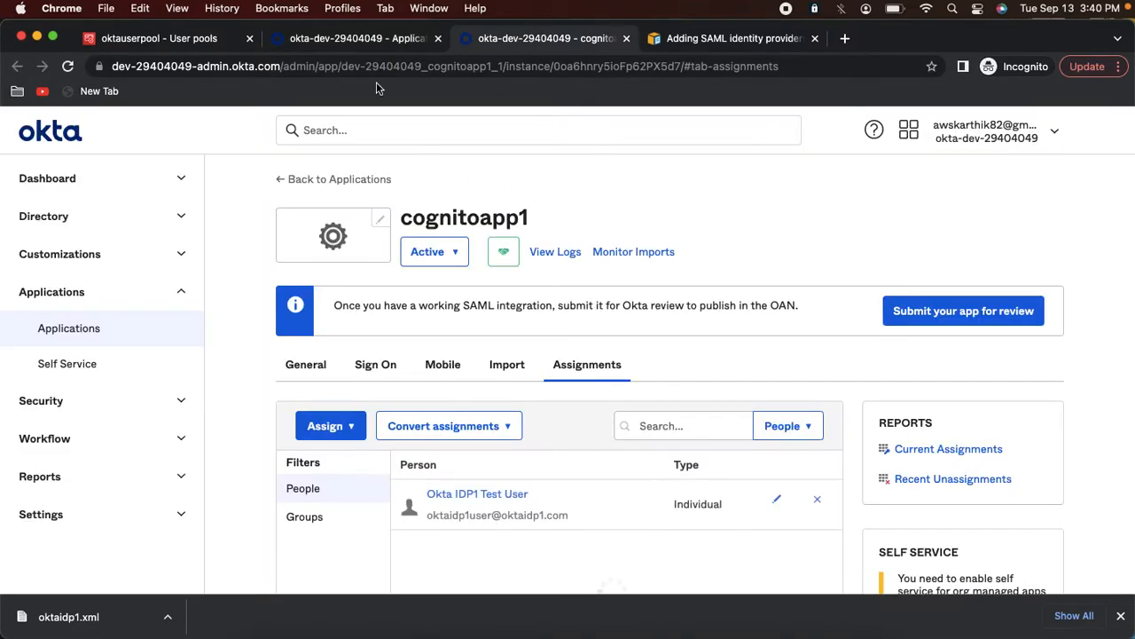
Return to the Okta applications list and start a new app integration with SAML 2.0 as the sign-in method
left_click(356, 47)
left_click(346, 274)
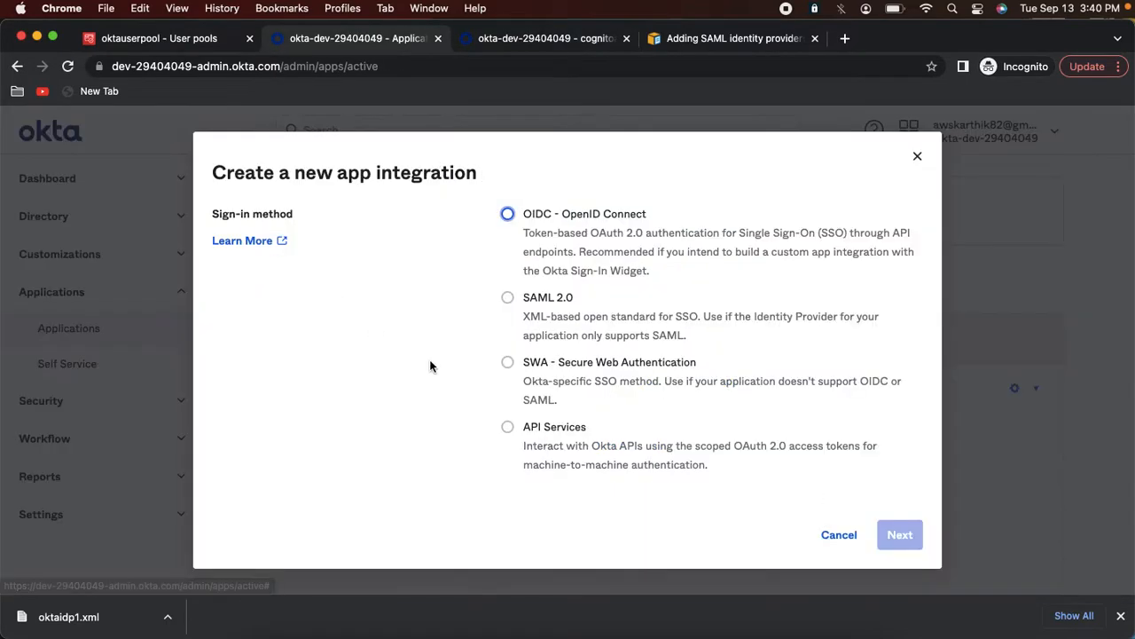
left_click(507, 299)
left_click(893, 532)
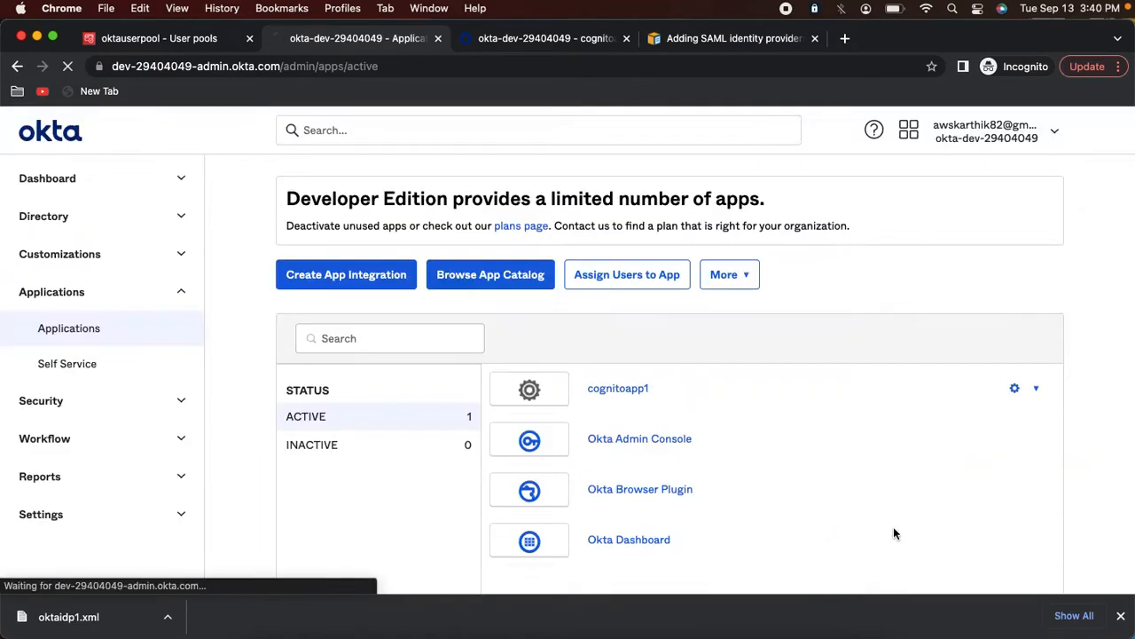
Name the new SAML integration cognitoapp2, reusing the name copied from cognitoapp1, and proceed to the SAML configuration
left_click(537, 40)
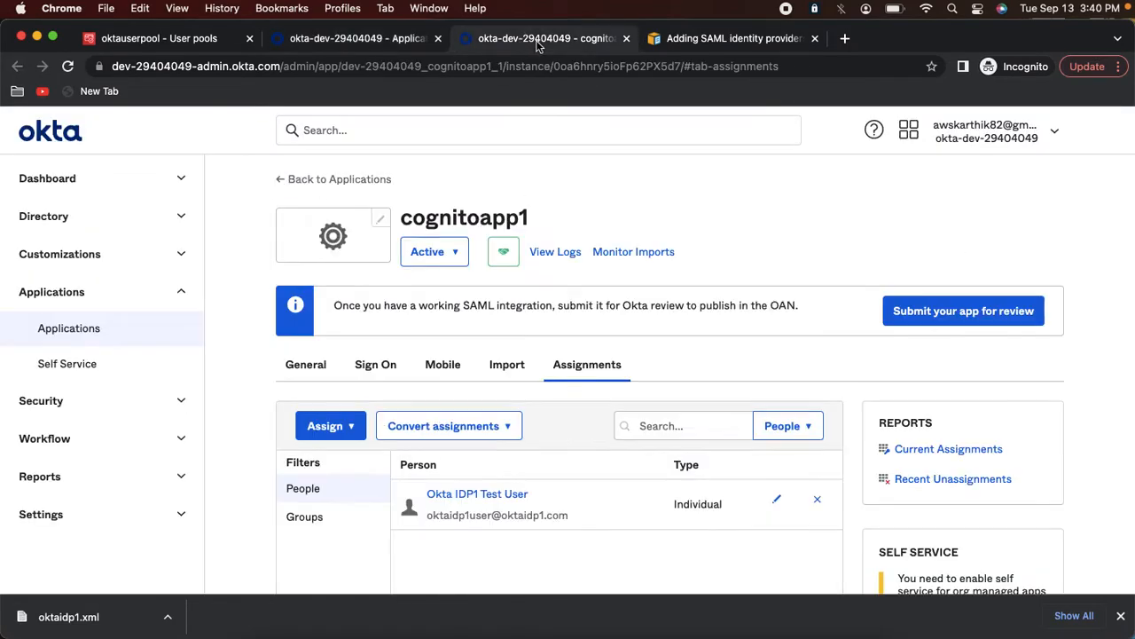
double_click(453, 219)
key("super+c")
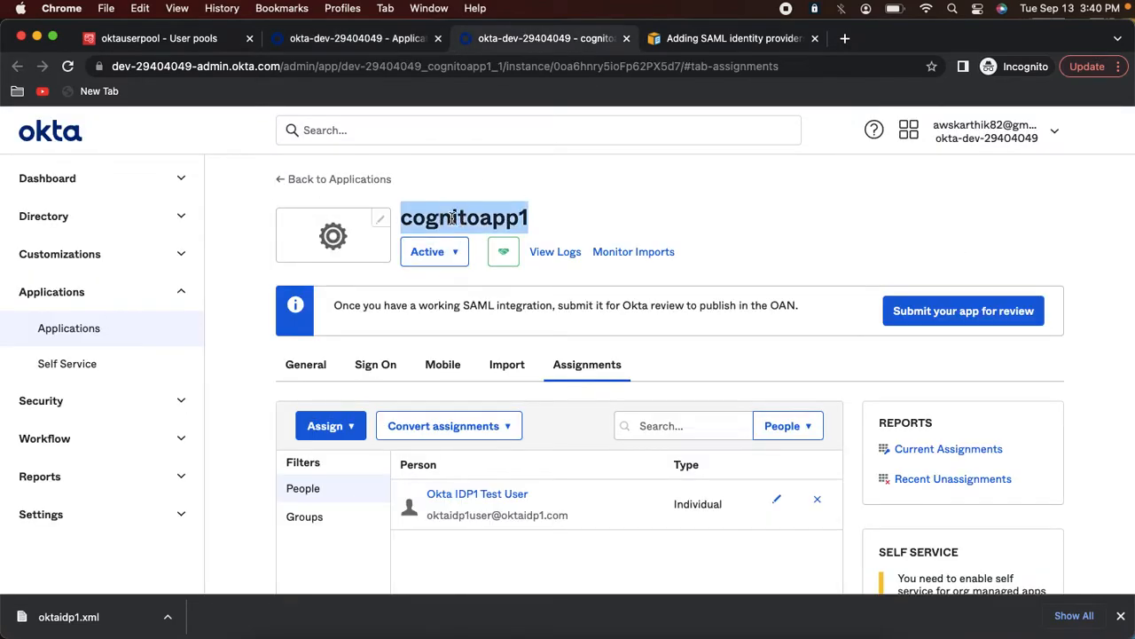
left_click(390, 40)
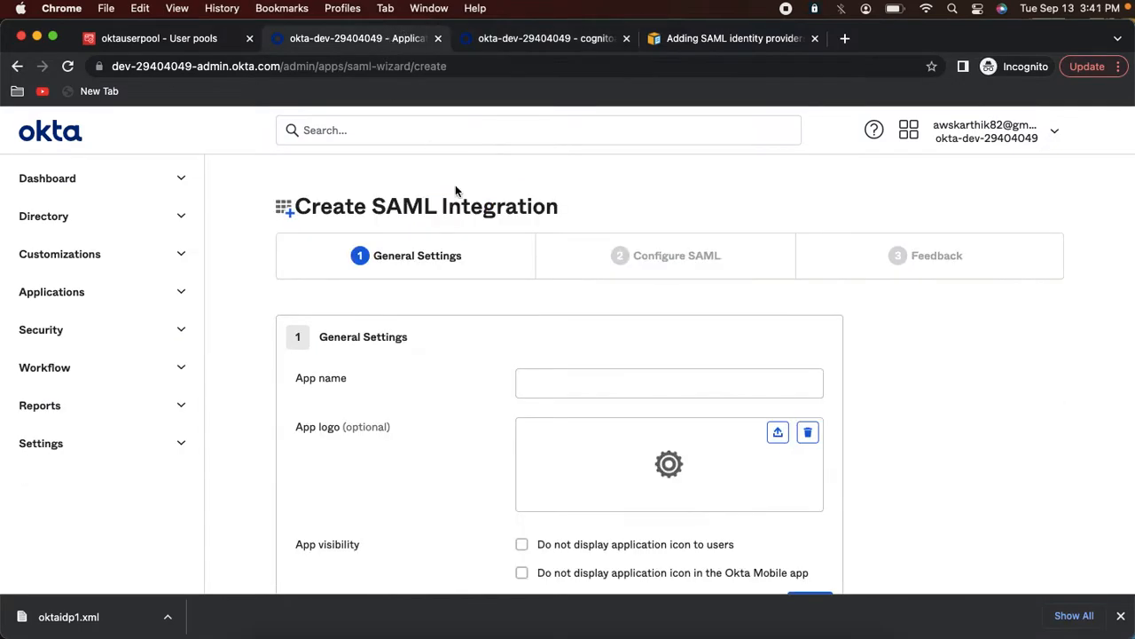
left_click(543, 381)
key("super+v")
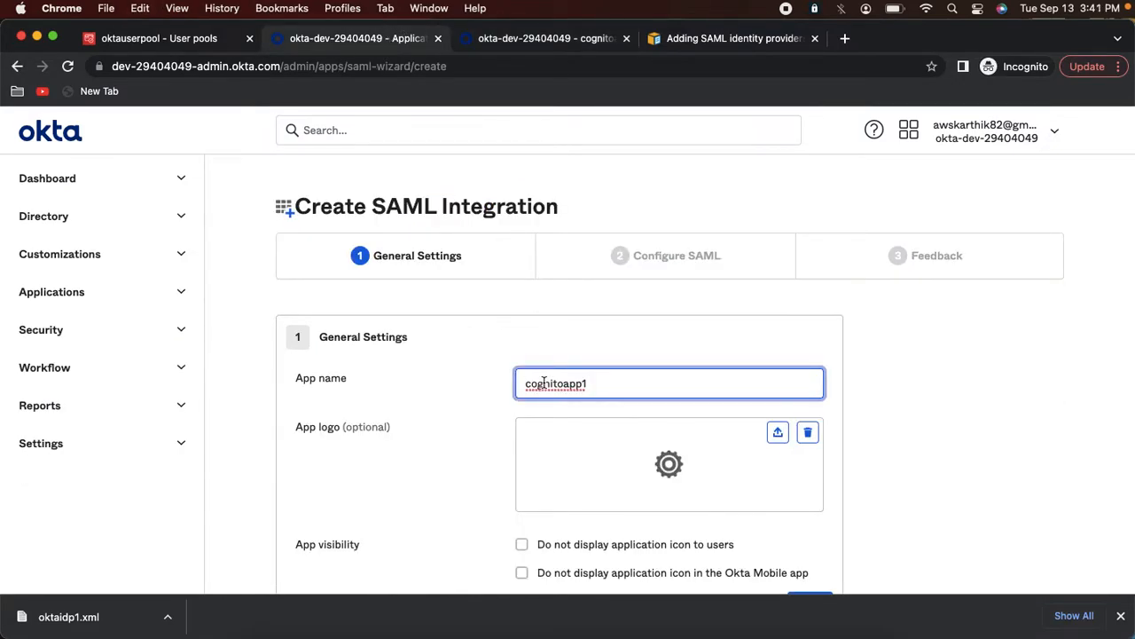
key("BackSpace")
type("2")
scroll(594, 367, "down", 4)
left_click(807, 465)
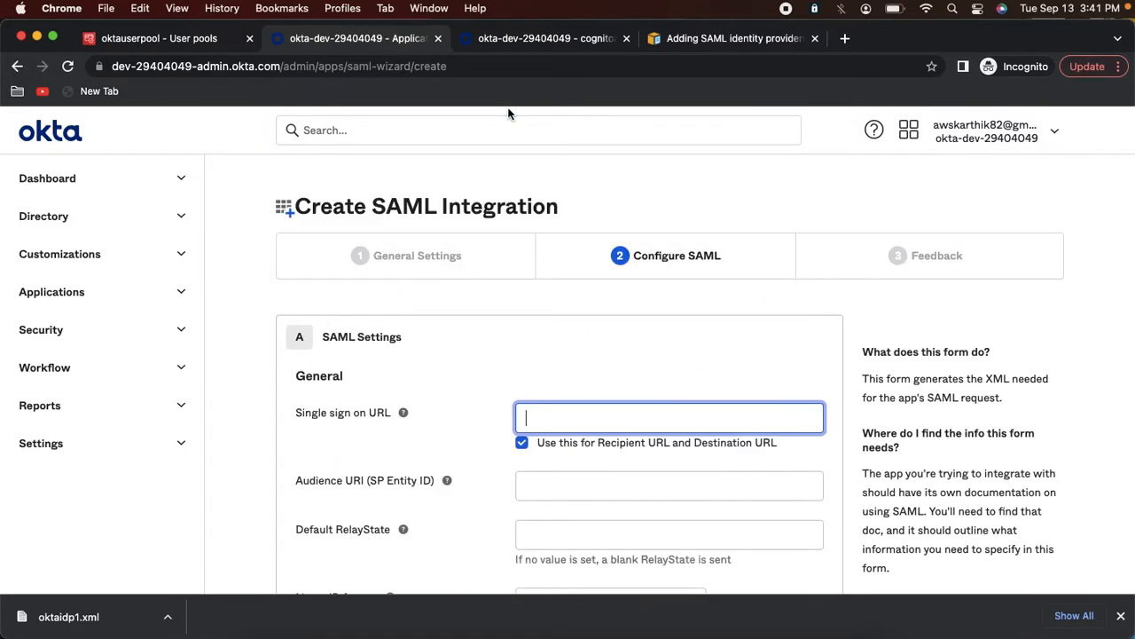
left_click(500, 45)
left_click(328, 371)
scroll(328, 371, "down", 2)
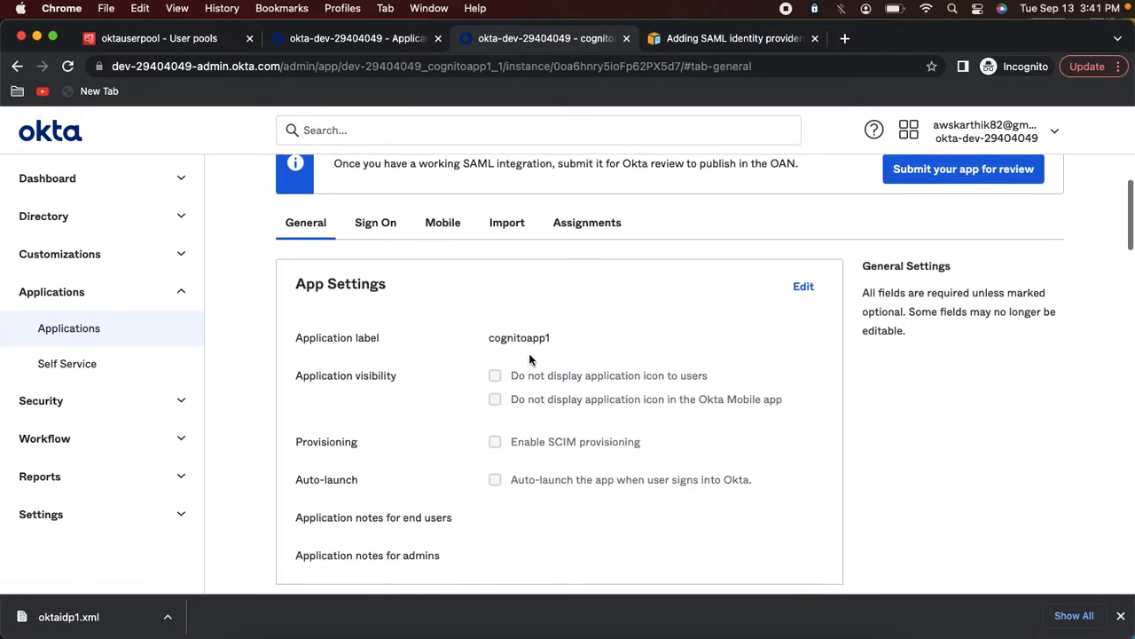
scroll(499, 343, "down", 4)
left_click_drag(515, 426, 720, 441)
key("super+c")
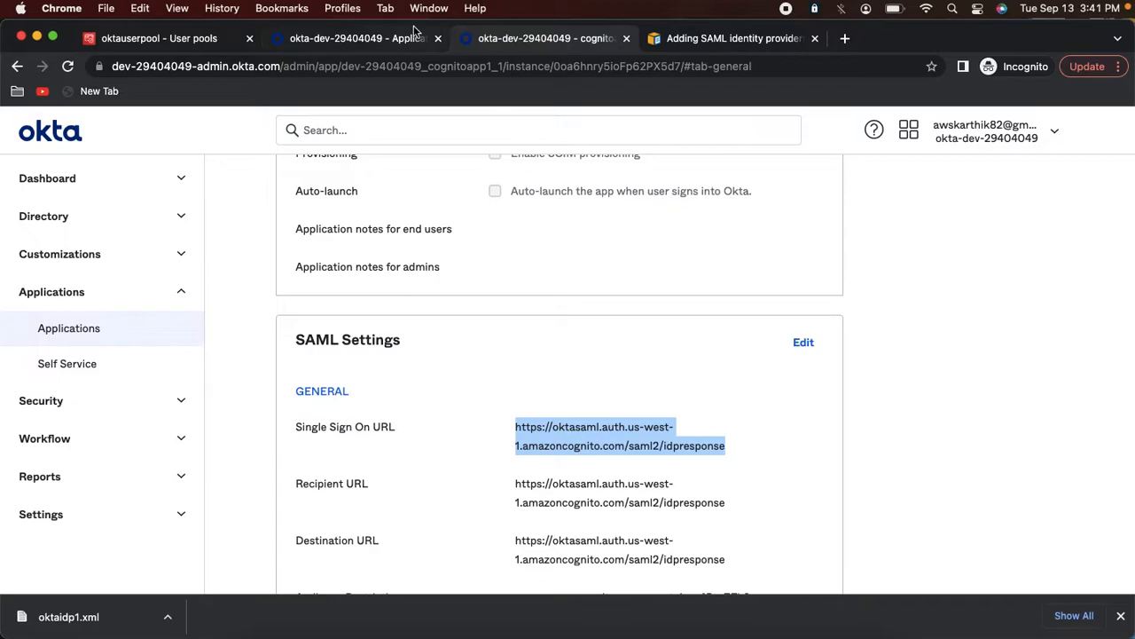
left_click(381, 49)
key("super+v")
key("Tab")
key("Tab")
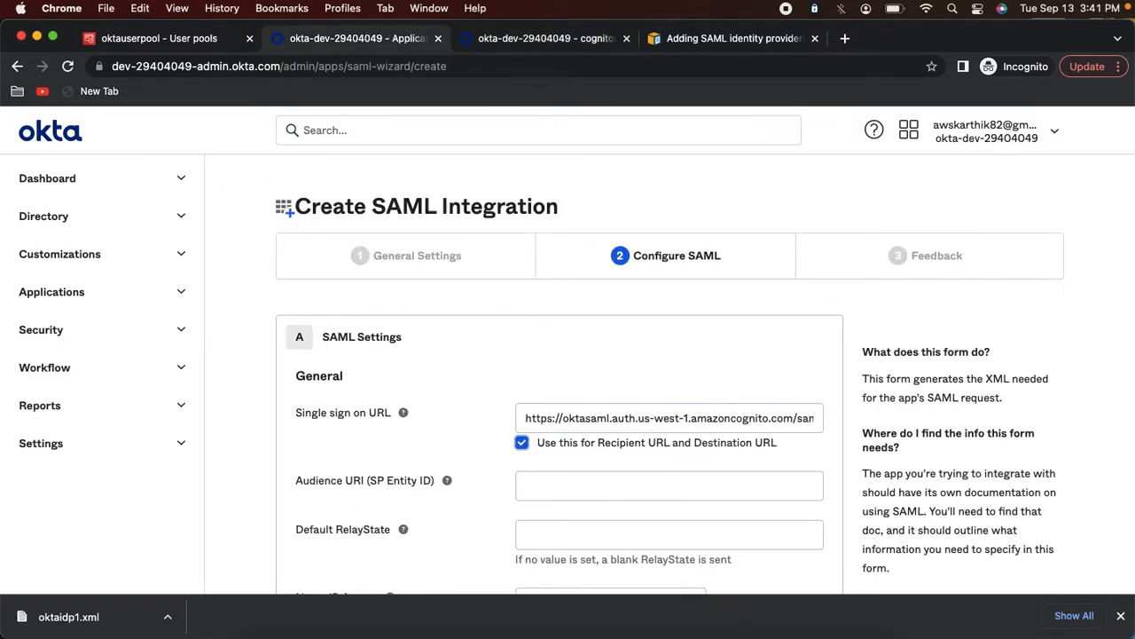
Copy cognitoapp1's audience restriction, urn:amazon:cognito:sp:us-west-1_m4PtaFFh3, into the new integration's Audience URI (SP Entity ID)
left_click(488, 31)
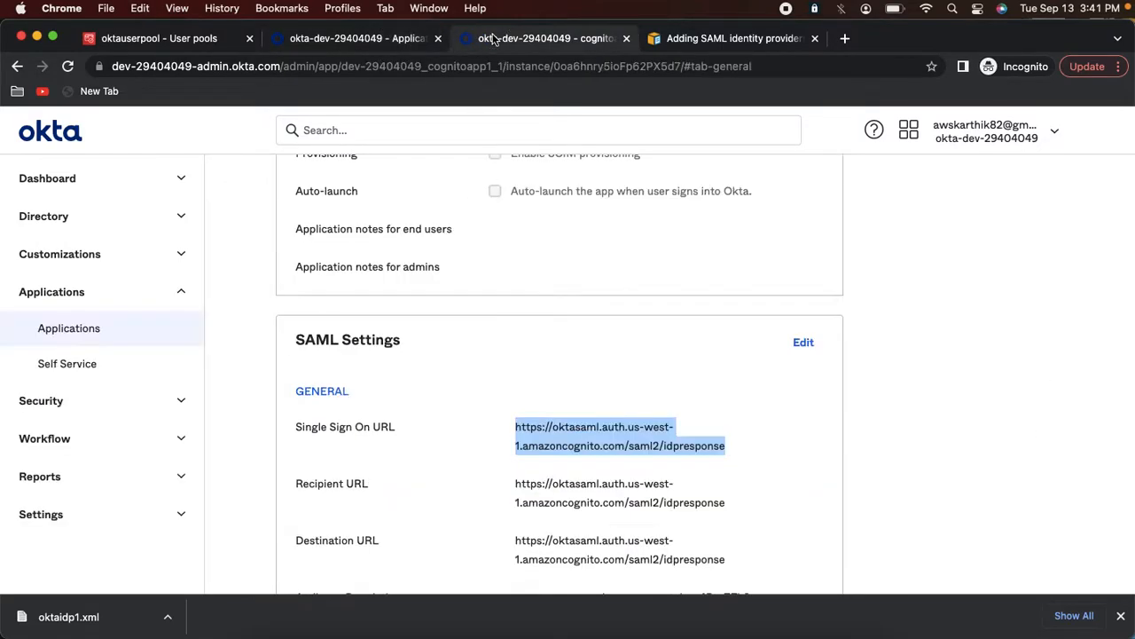
scroll(532, 435, "down", 3)
left_click_drag(514, 422, 760, 420)
key("super+c")
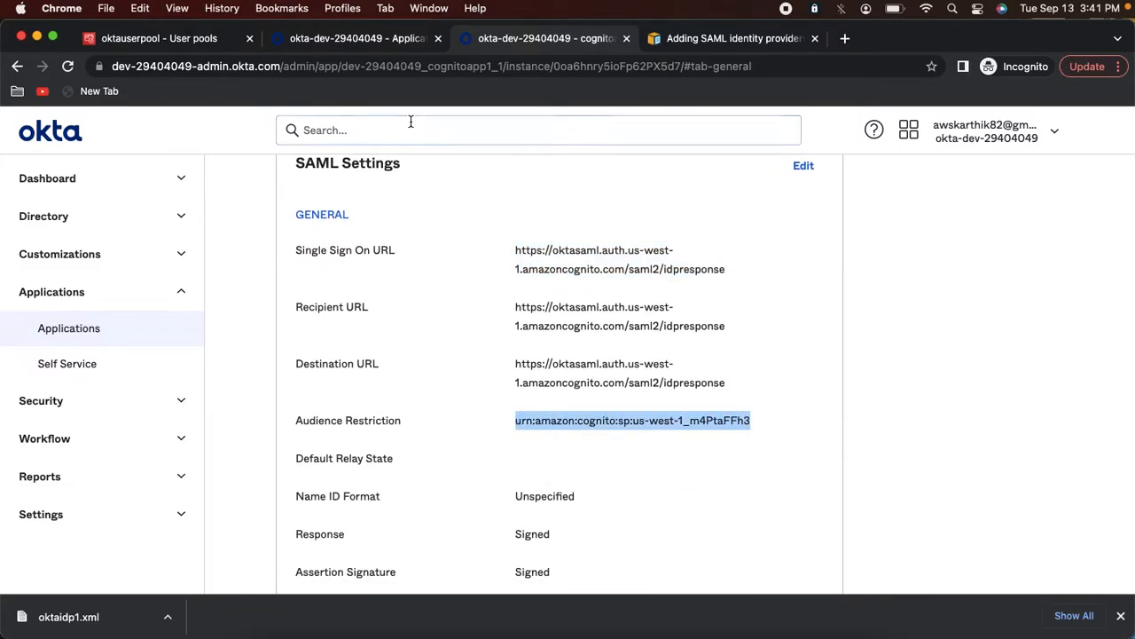
left_click(355, 38)
key("super+v")
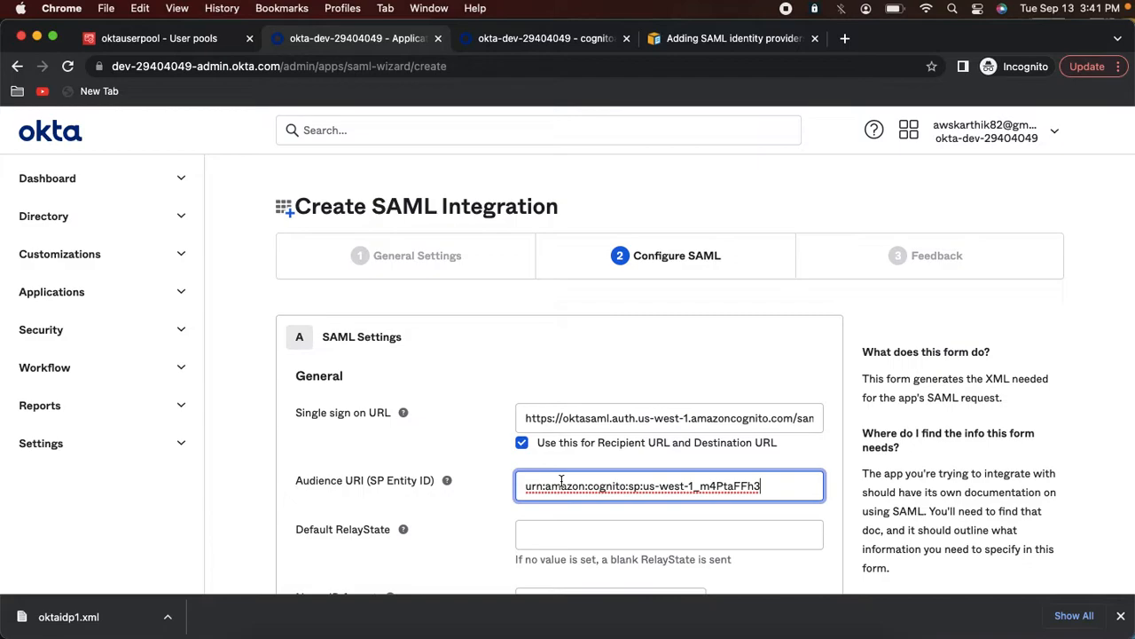
Add a givenname attribute statement with the value user.firstName, copying the attribute name from cognitoapp1
scroll(562, 480, "down", 2)
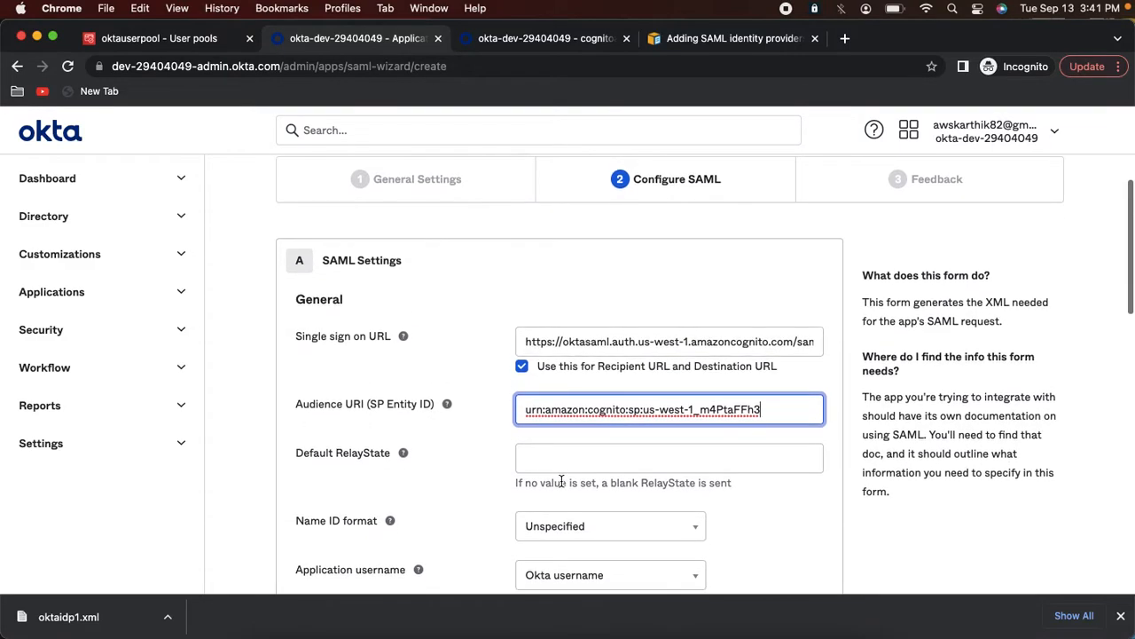
scroll(560, 480, "down", 10)
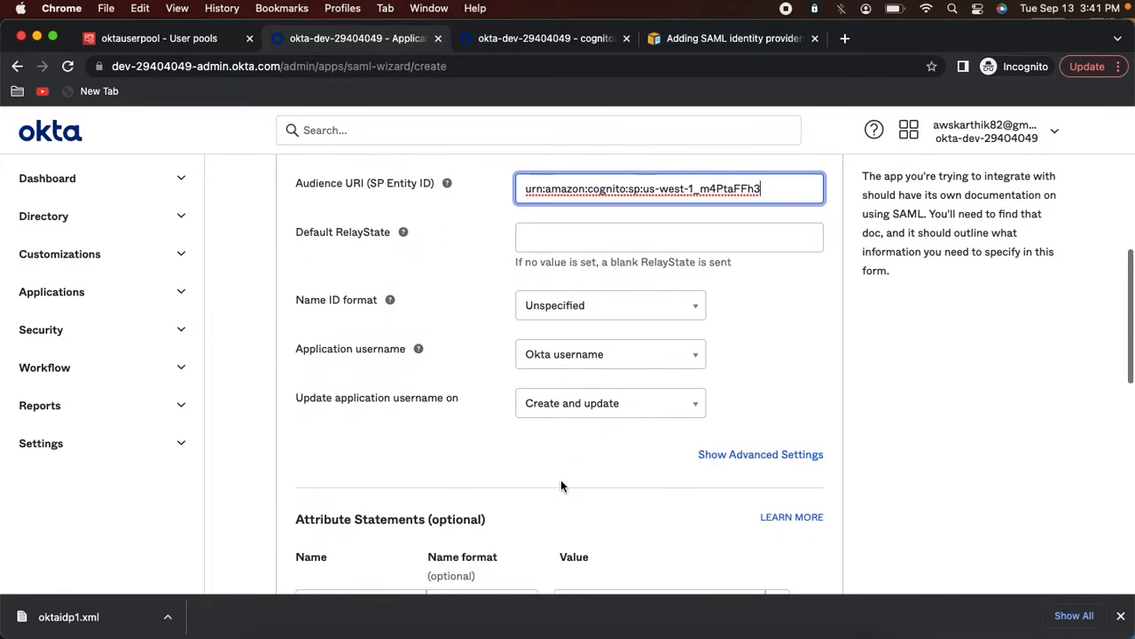
left_click(364, 390)
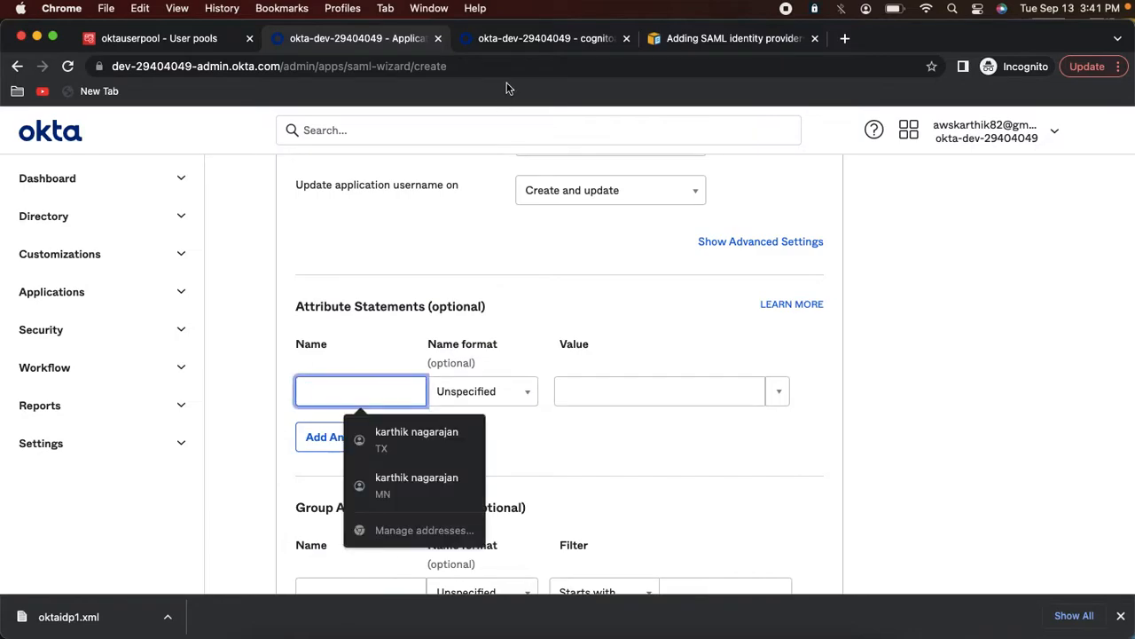
left_click(511, 42)
scroll(508, 234, "down", 8)
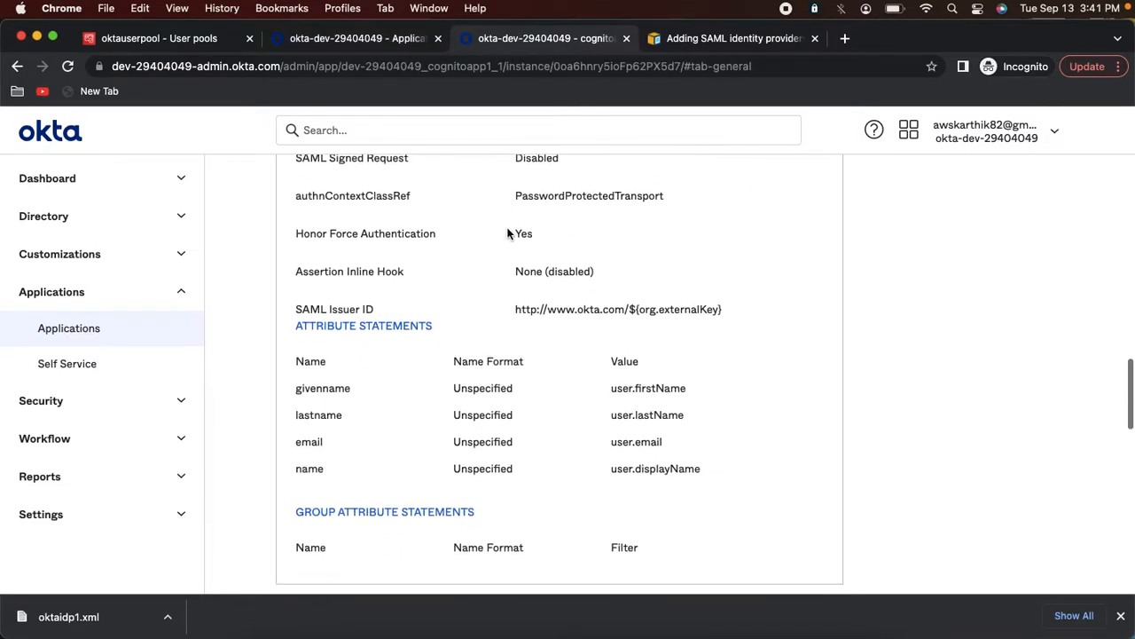
double_click(338, 306)
key("super+c")
left_click(366, 53)
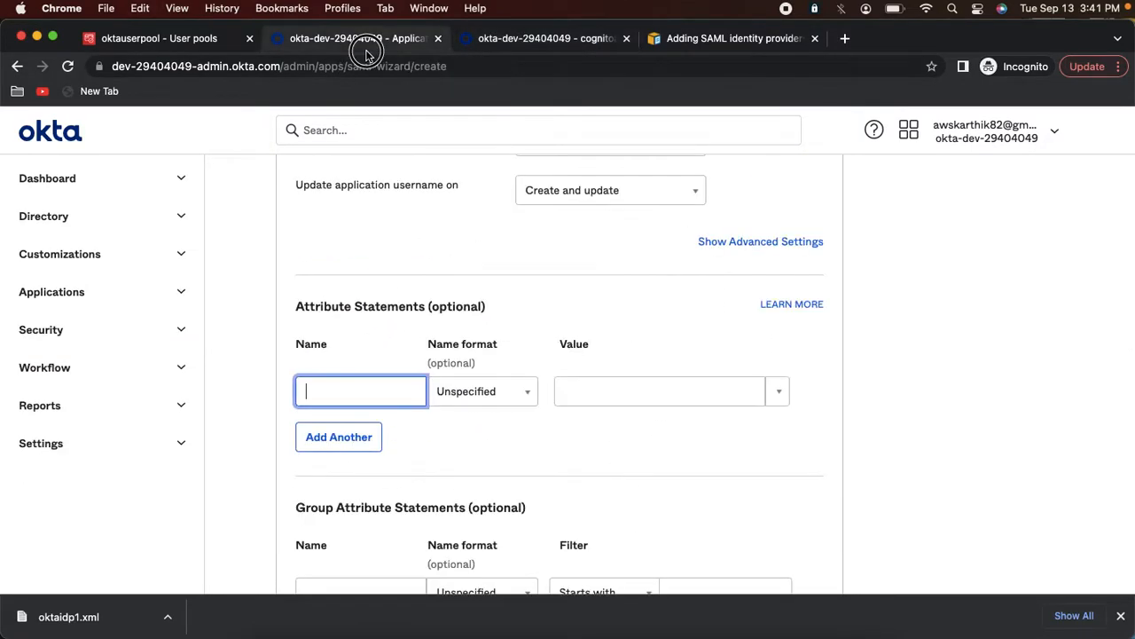
key("super+v")
key("Tab")
left_click(770, 401)
left_click(671, 434)
Add a second attribute statement named lastname, copied from cognitoapp1, with the value user.lastName
left_click(339, 436)
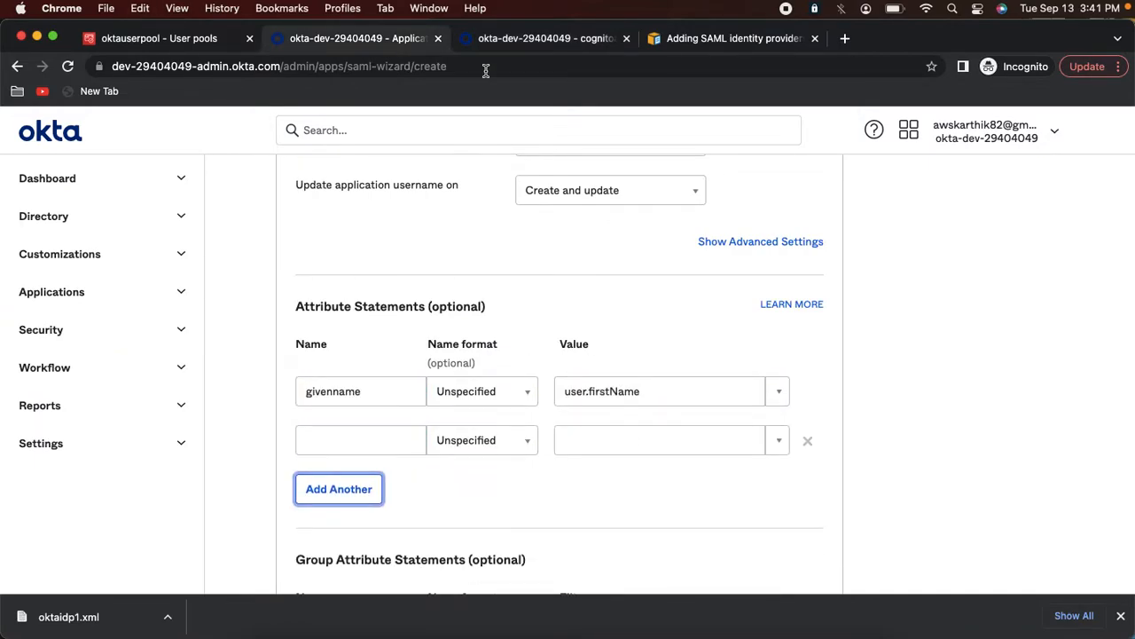
left_click(496, 38)
double_click(319, 335)
key("super+c")
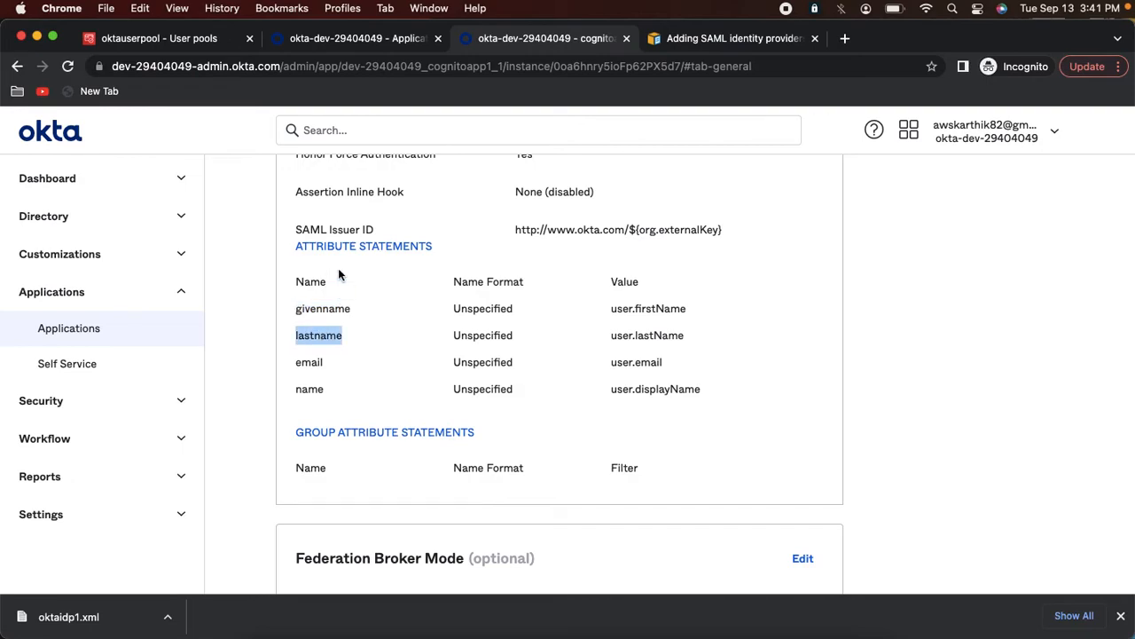
left_click(365, 40)
left_click(375, 438)
key("super+v")
left_click(635, 449)
left_click(773, 438)
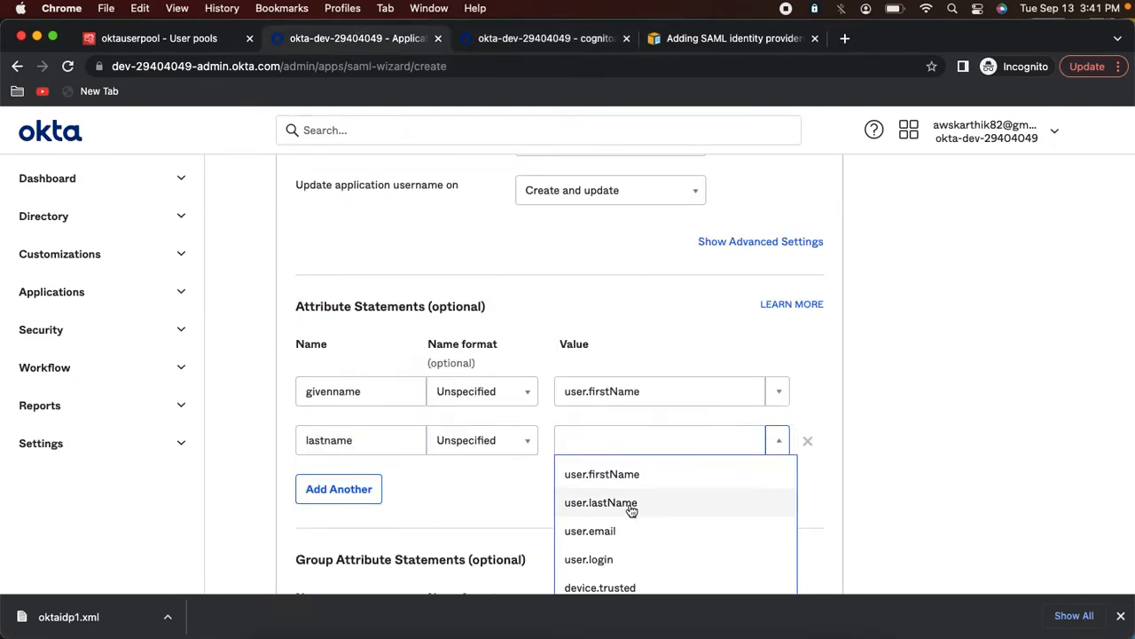
left_click(714, 502)
Add a third attribute statement named email with the value user.email
left_click(324, 492)
left_click(349, 490)
type("emi")
type("il")
left_click(778, 493)
left_click(603, 583)
Add a fourth attribute statement named name with the value user.displayName
left_click(364, 543)
left_click(353, 543)
type("name")
key("Tab")
key("Tab")
type("u")
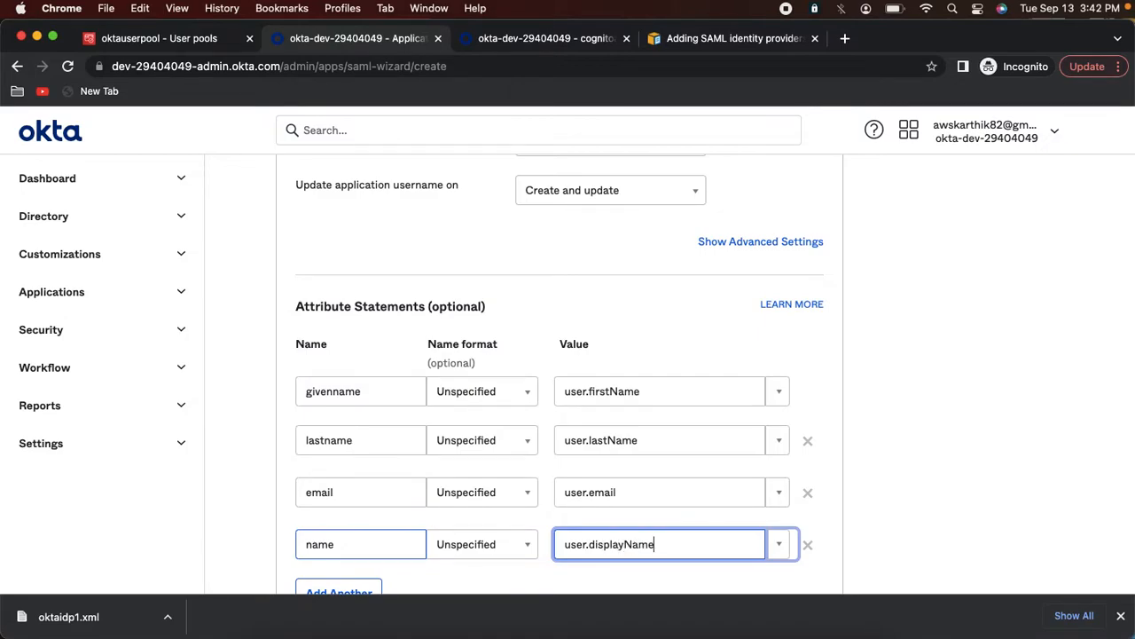
Proceed to the feedback stage, choose the software vendor option, and finish creating the SAML integration
scroll(468, 473, "down", 5)
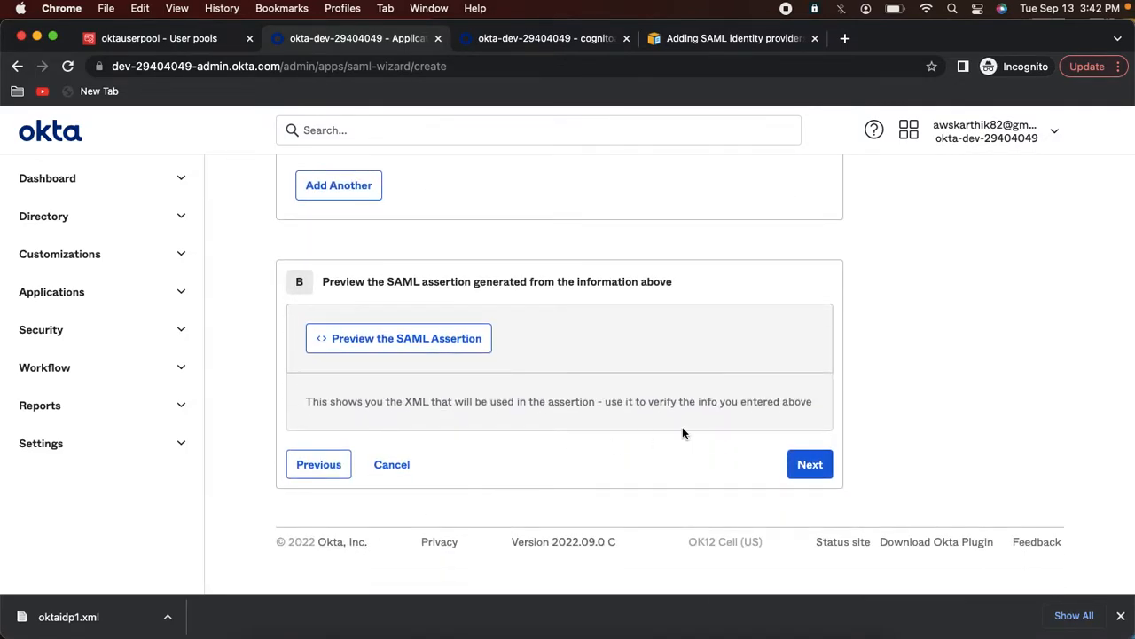
left_click(808, 465)
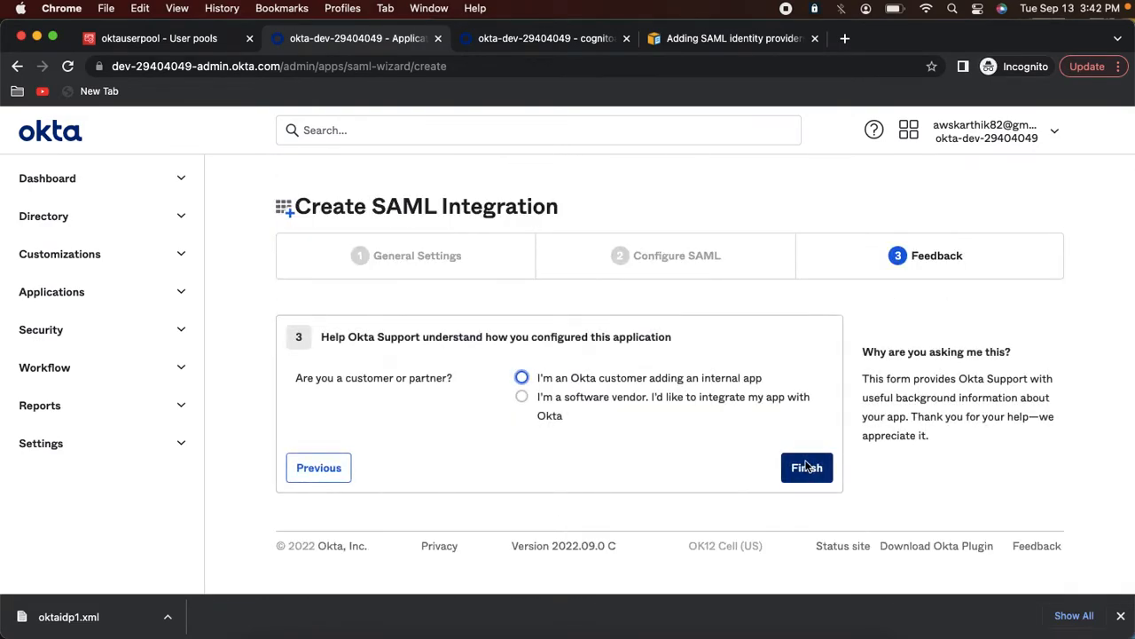
left_click(635, 398)
left_click(813, 570)
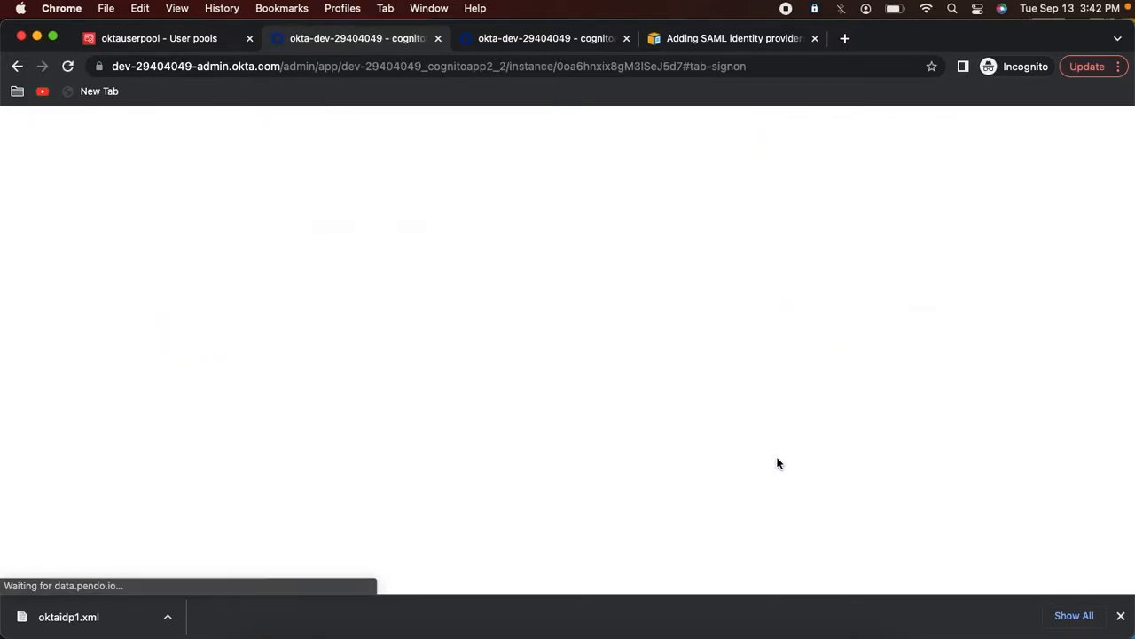
View the IdP metadata of cognitoapp2's active SHA-2 signing certificate and highlight the HTTP-POST single sign-on location URL
scroll(777, 463, "down", 10)
scroll(776, 455, "down", 4)
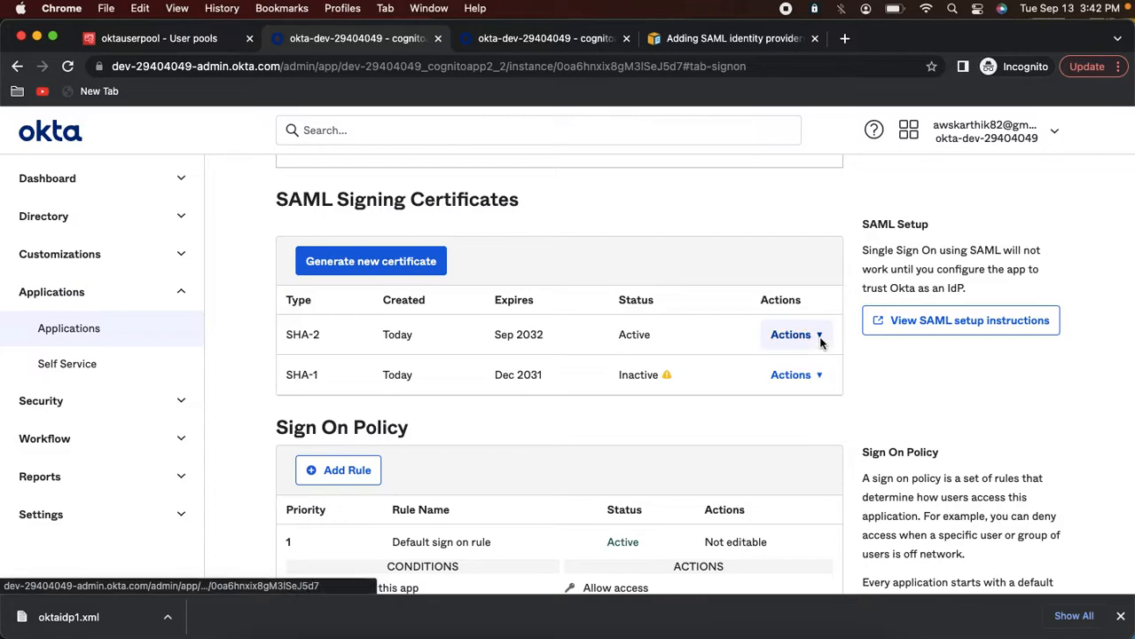
left_click(817, 335)
left_click(820, 365)
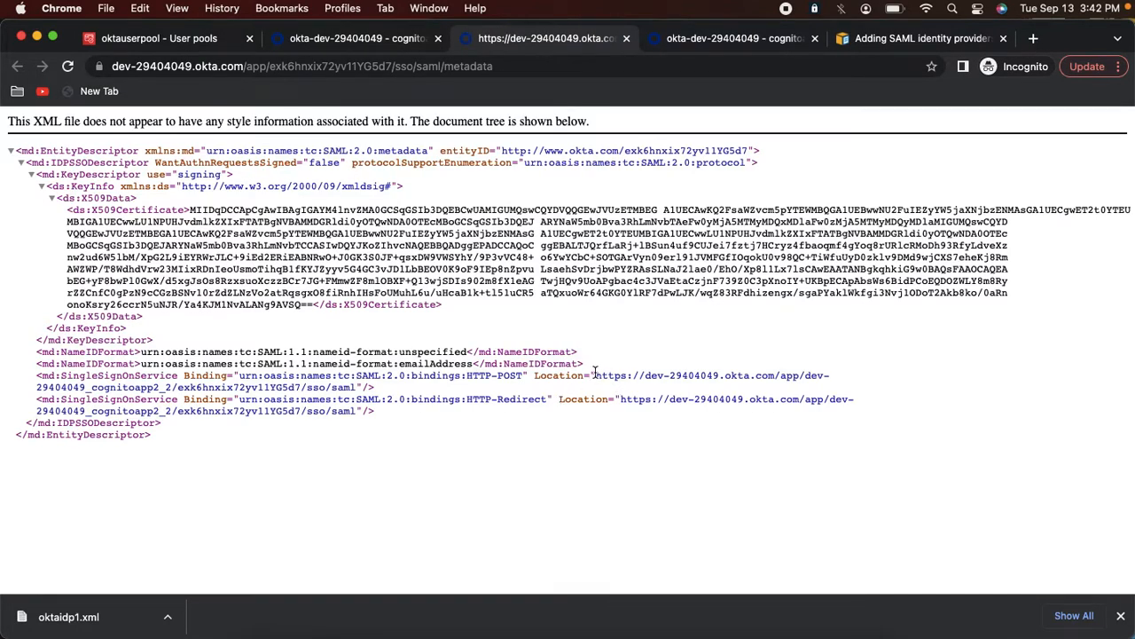
left_click_drag(597, 374, 612, 386)
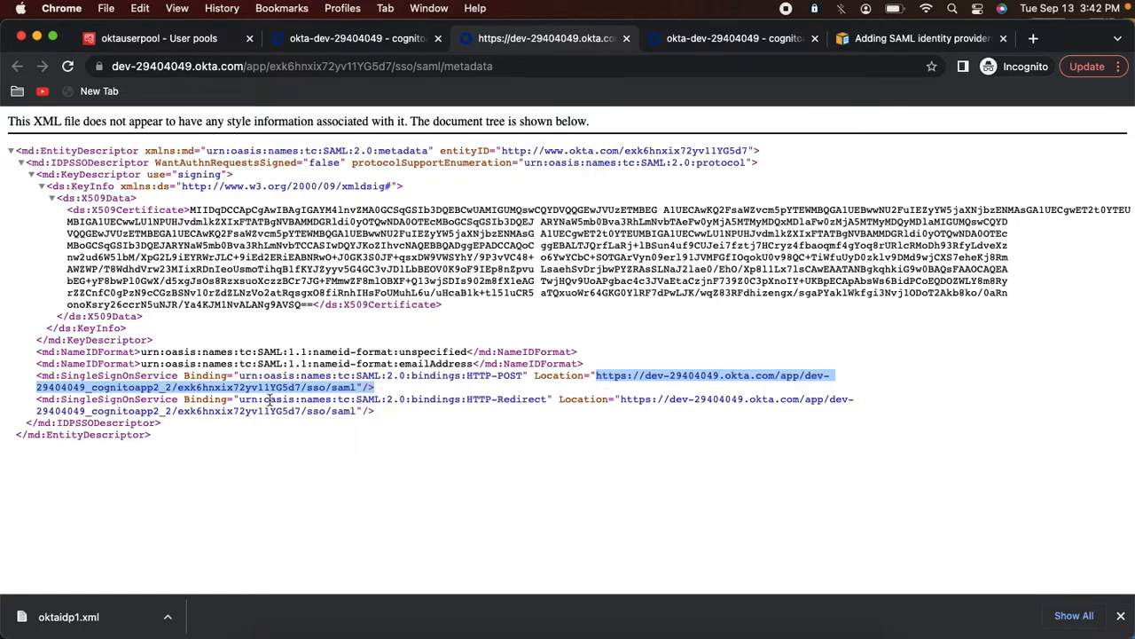
Examine the HTTP-POST sign-on location in cognitoapp2's metadata and in the metadata XML of the Cognito provider oktaidp1
double_click(191, 388)
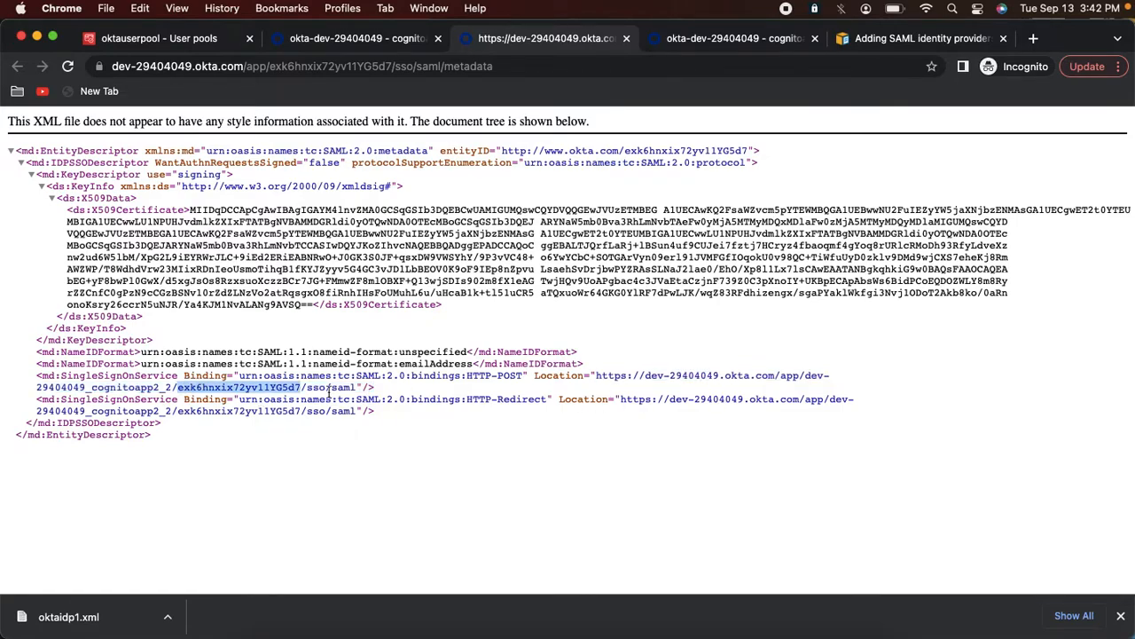
double_click(107, 380)
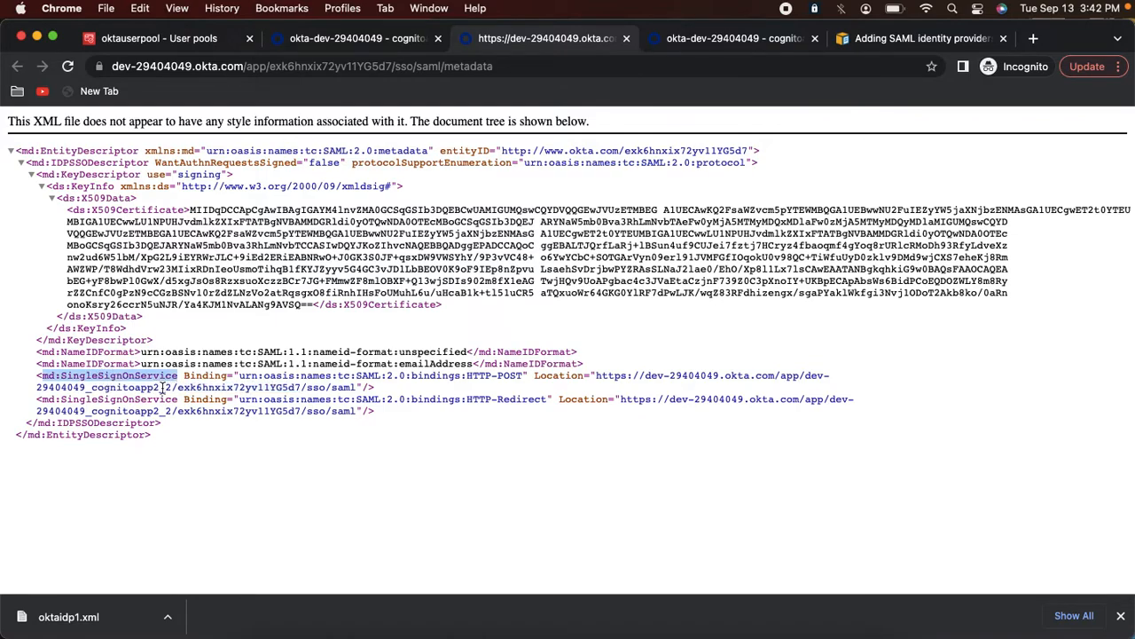
left_click(156, 39)
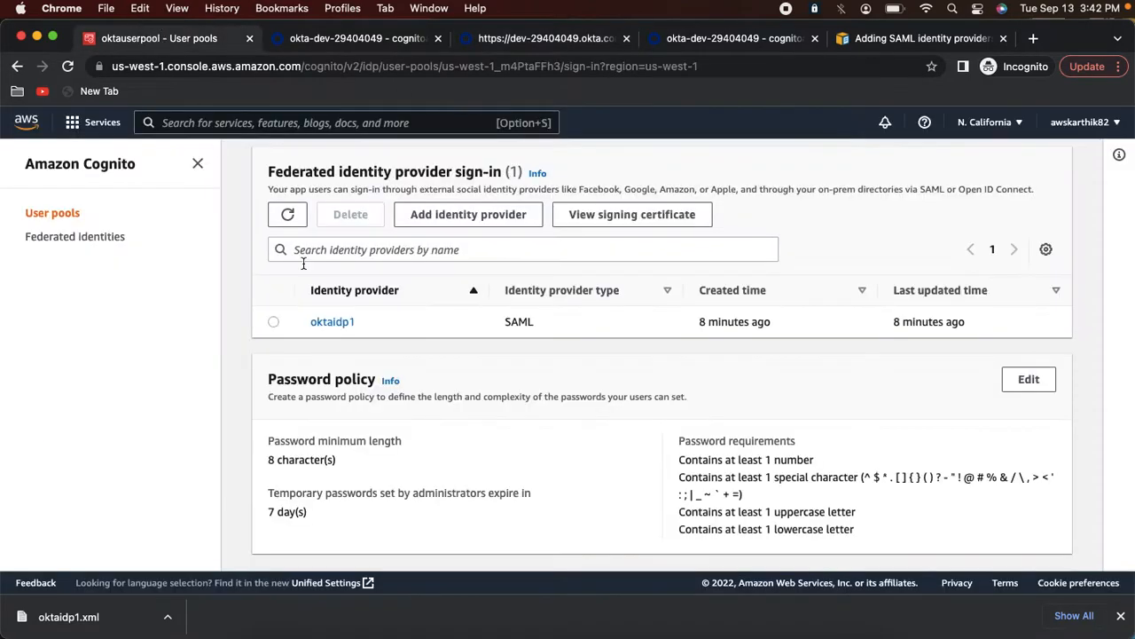
left_click(332, 322)
scroll(437, 381, "down", 5)
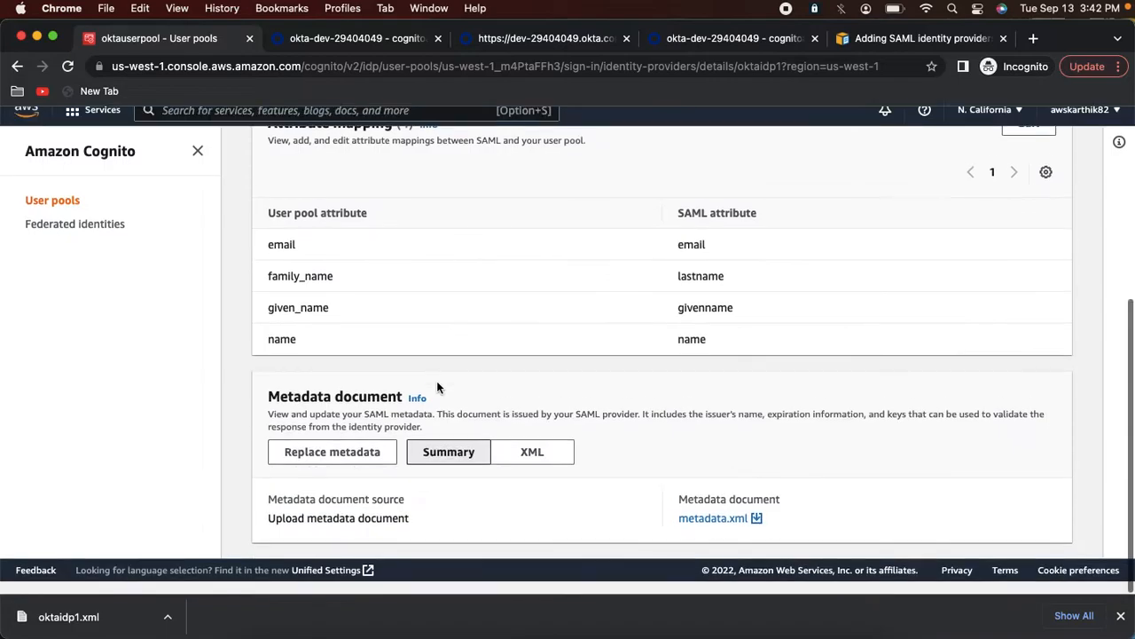
left_click(514, 465)
scroll(515, 468, "down", 10)
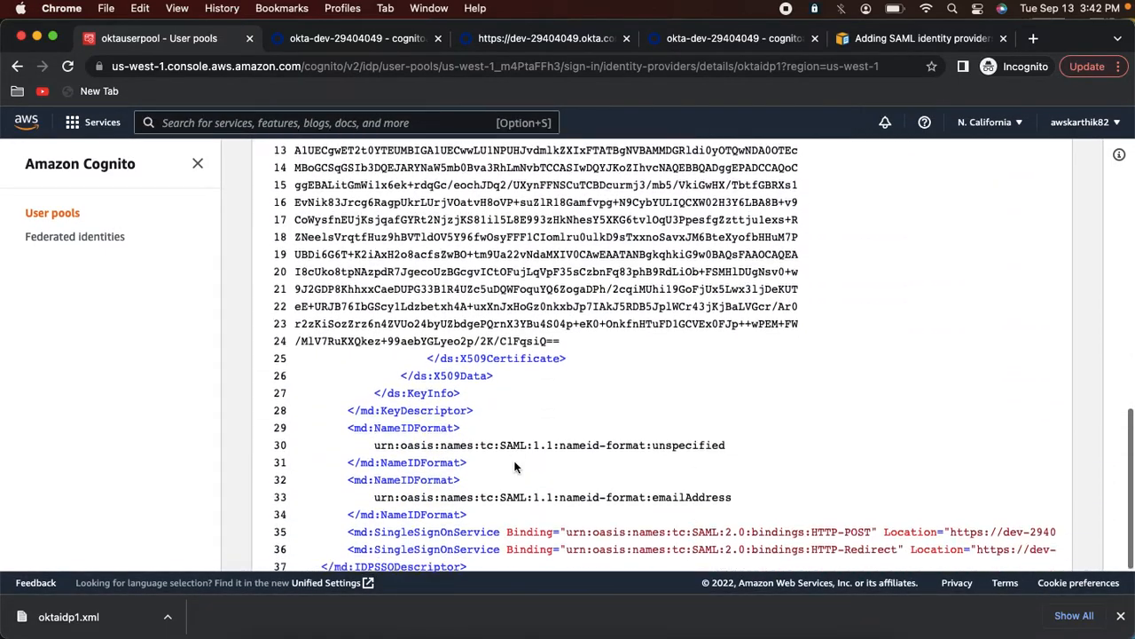
left_click_drag(854, 464, 1055, 463)
left_click(948, 464)
scroll(621, 470, "left", 2)
scroll(443, 479, "right", 6)
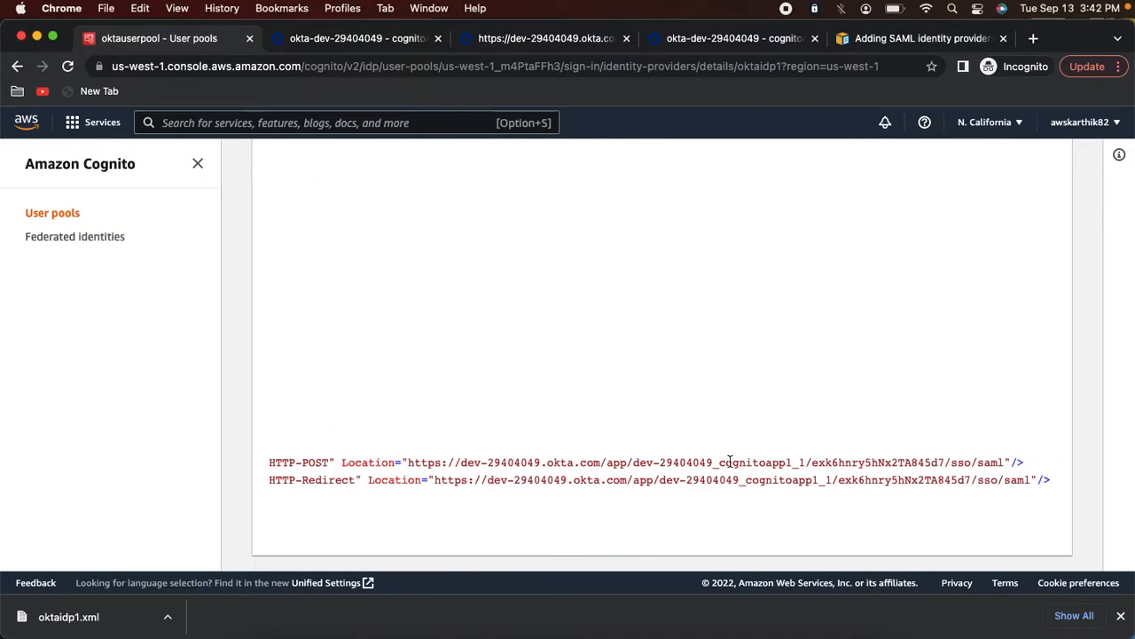
double_click(730, 462)
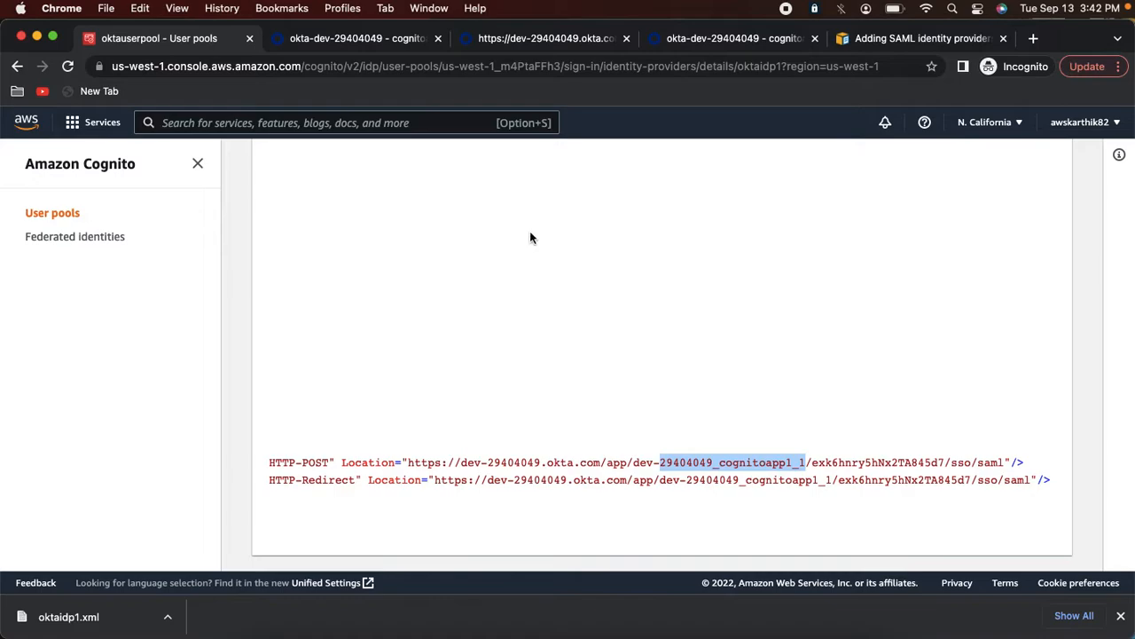
Return to cognitoapp2's metadata and check the app name within the HTTP-POST single sign-on location URL
left_click(712, 45)
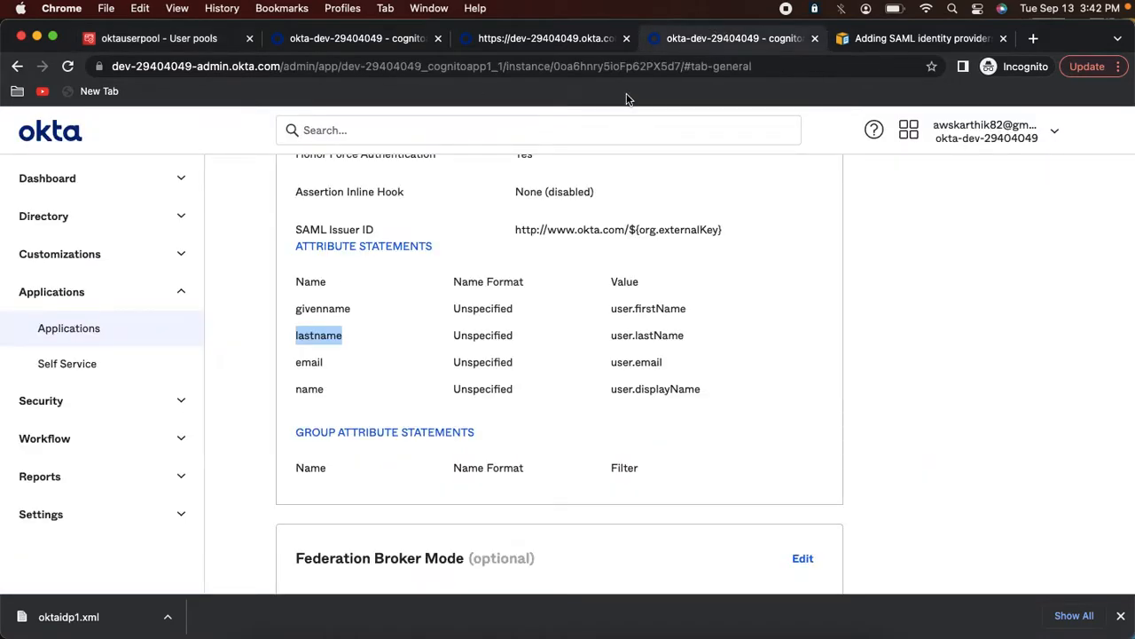
left_click(573, 42)
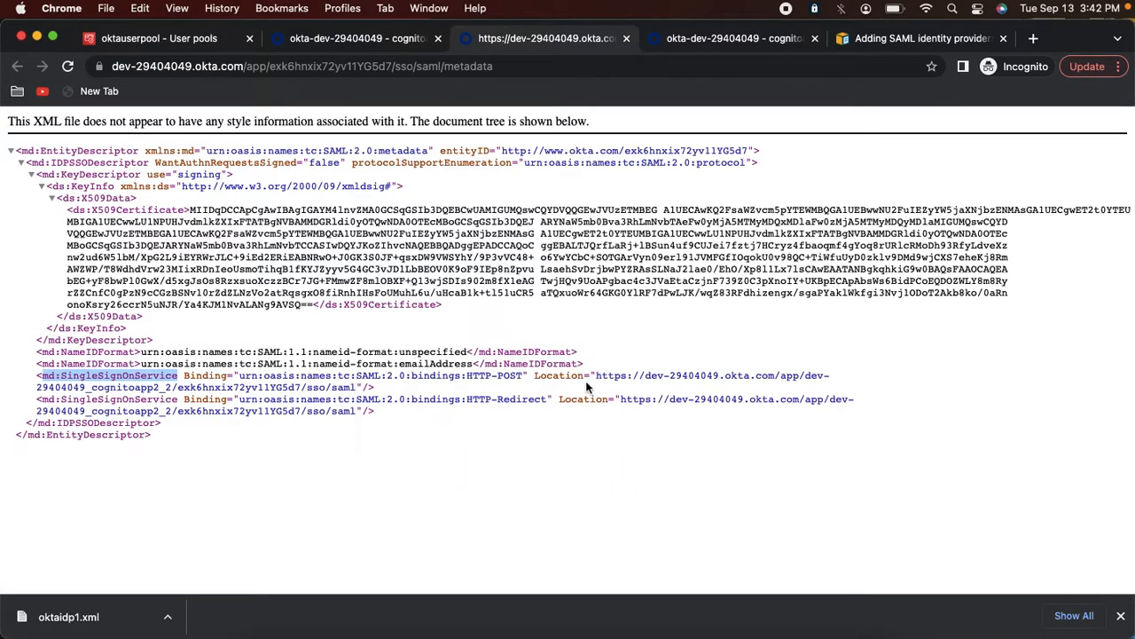
double_click(122, 388)
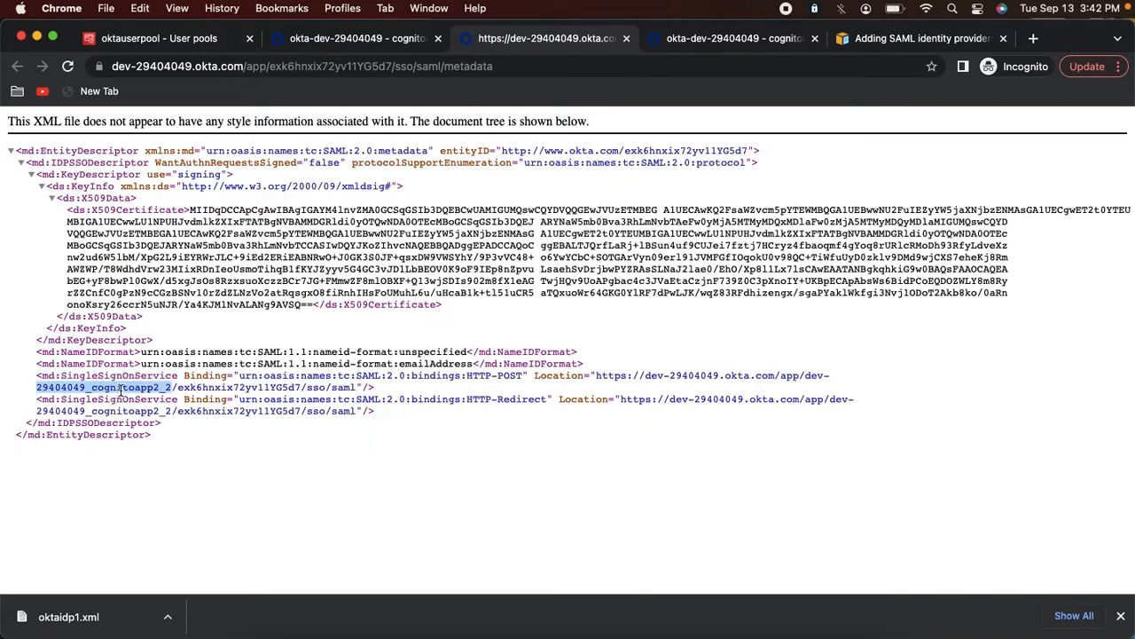
left_click(307, 444)
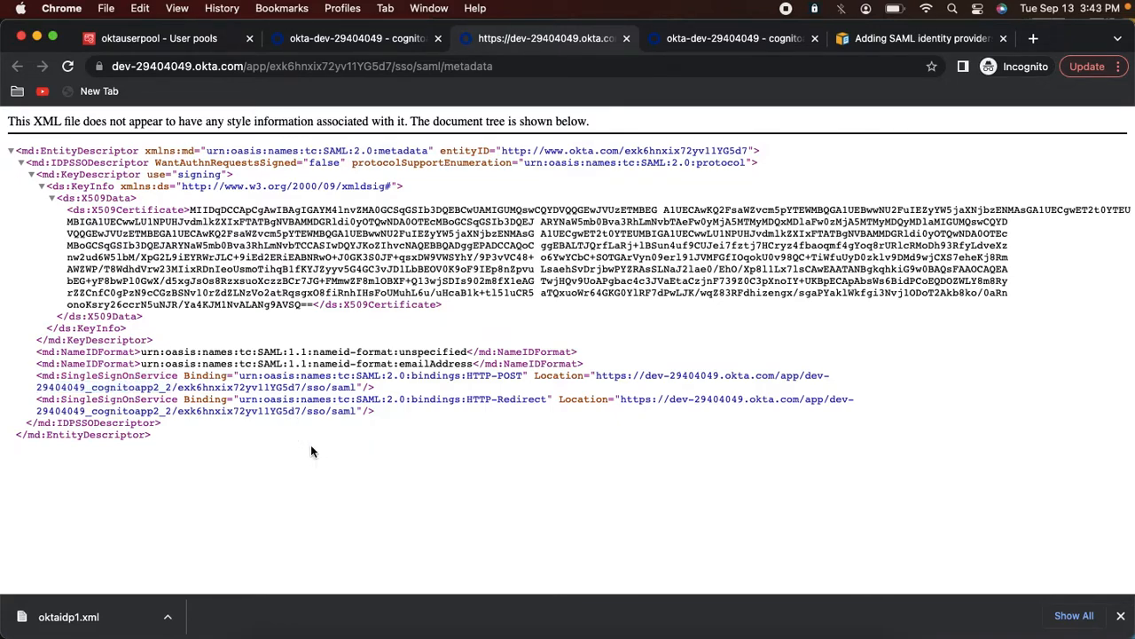
Save cognitoapp2's metadata page to the Downloads folder as oktaidp2metadata.xml
right_click(310, 448)
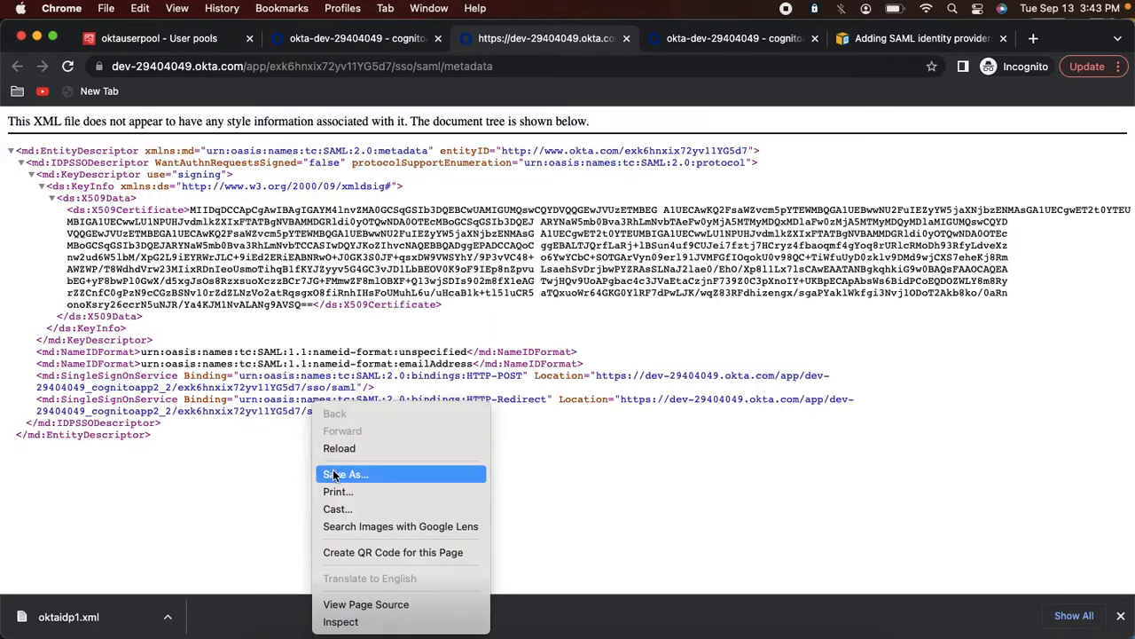
left_click(333, 477)
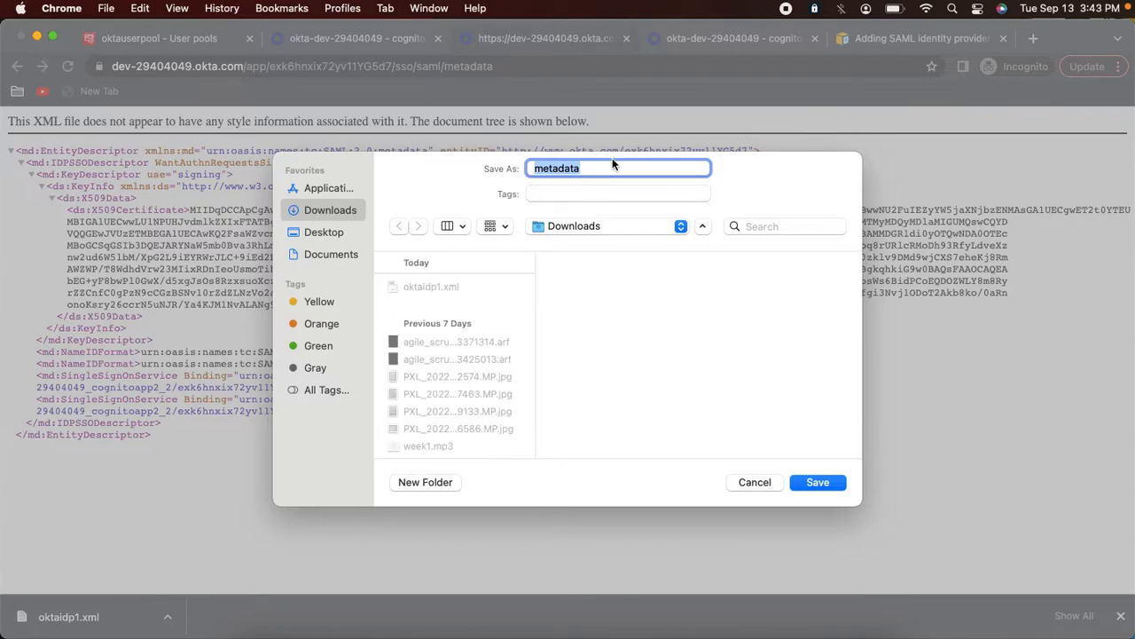
left_click(534, 169)
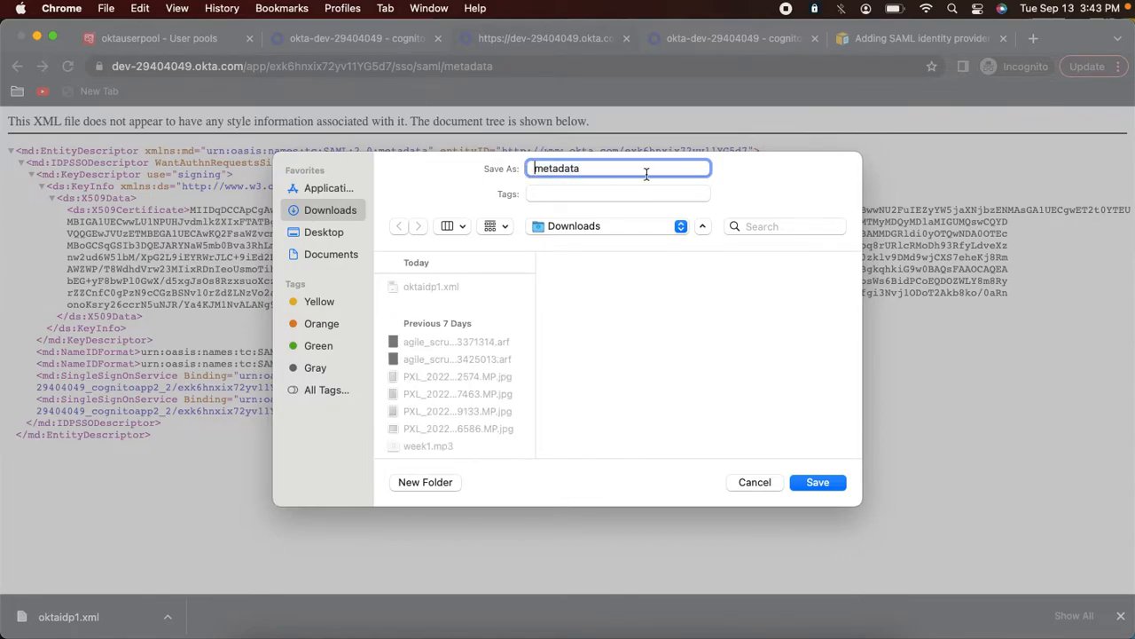
type("oktaidp2")
left_click(661, 168)
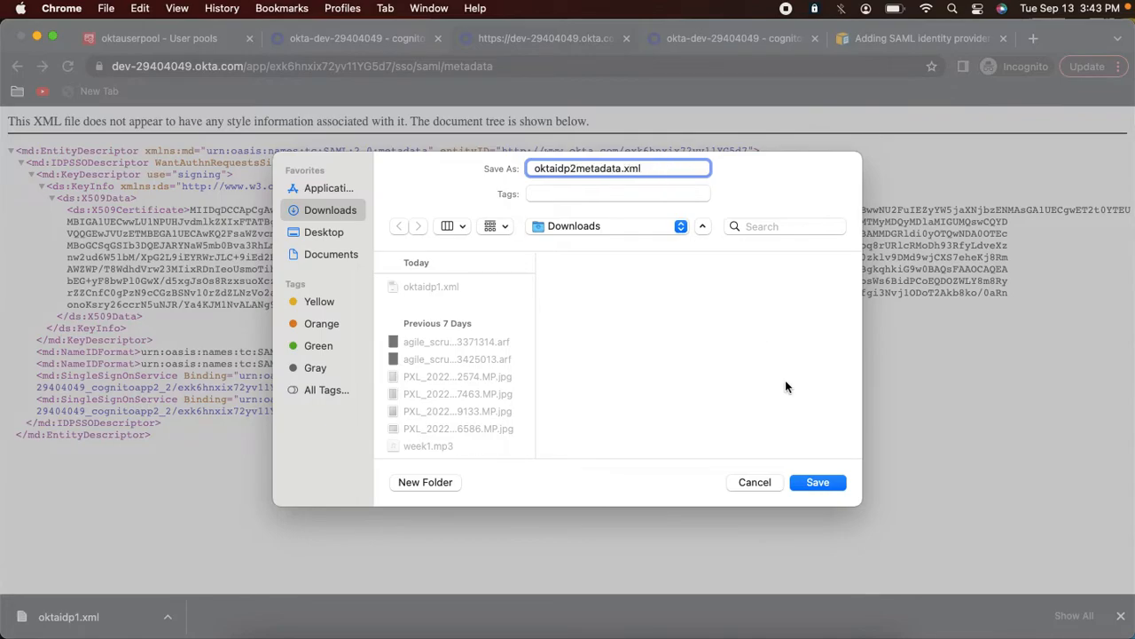
left_click(815, 484)
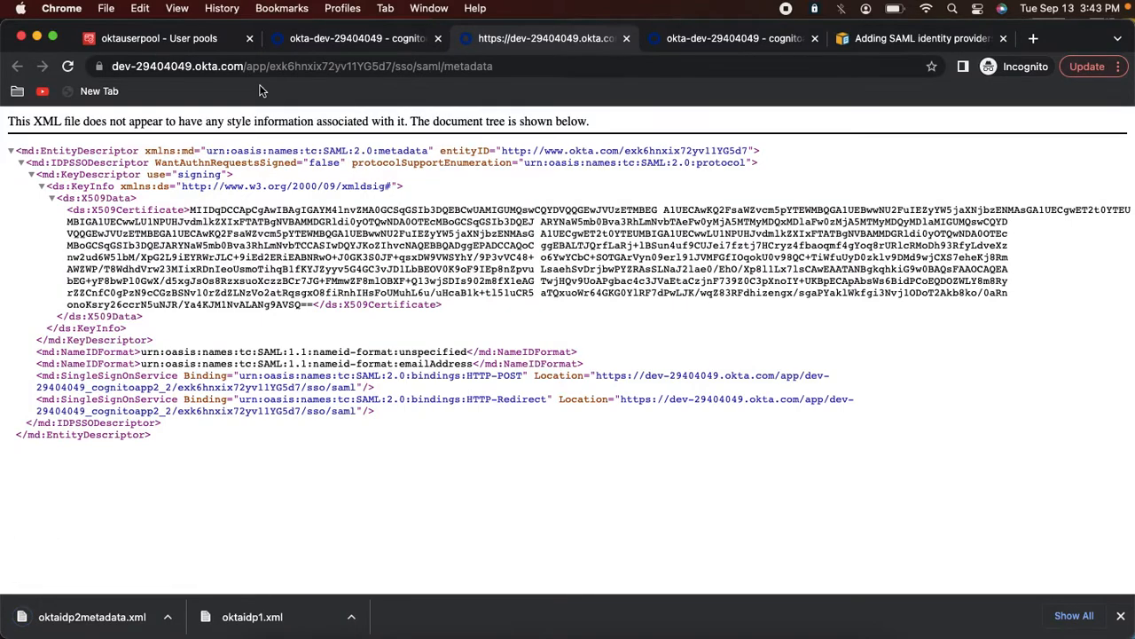
Switch to the Cognito console and review oktaidp1's identity provider details from oktauserpool's sign-in settings
left_click(158, 41)
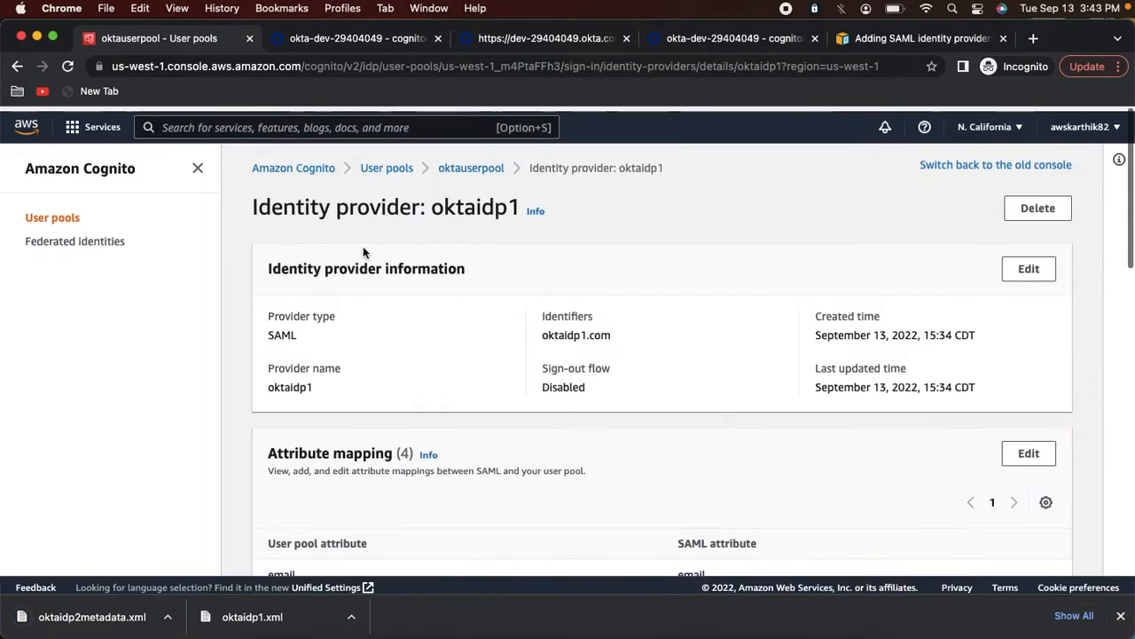
left_click(472, 164)
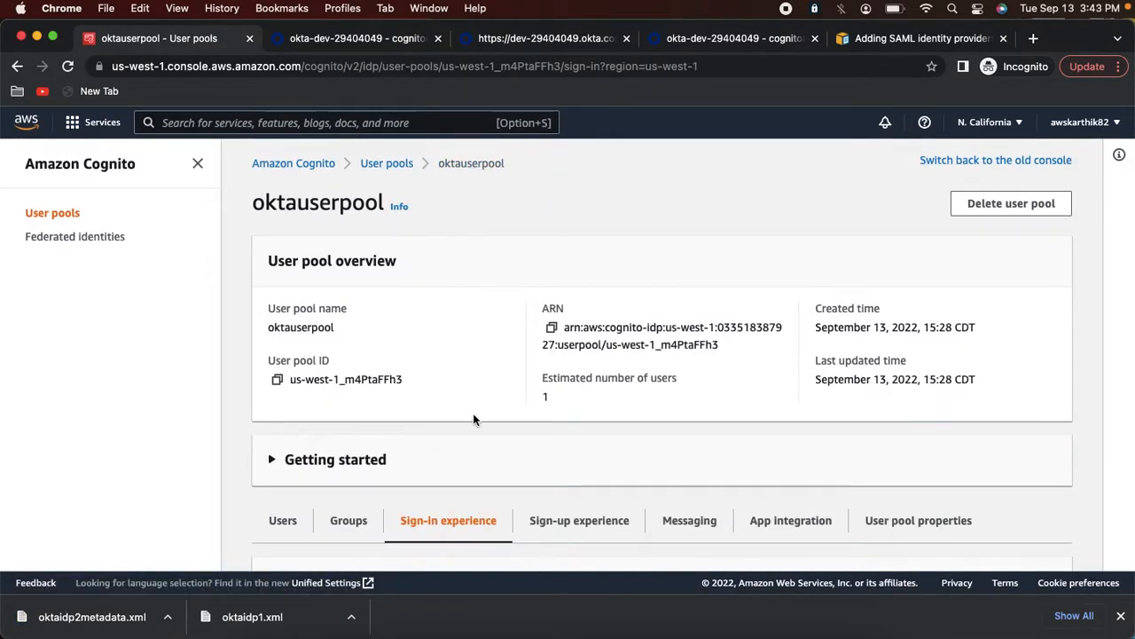
scroll(473, 413, "down", 5)
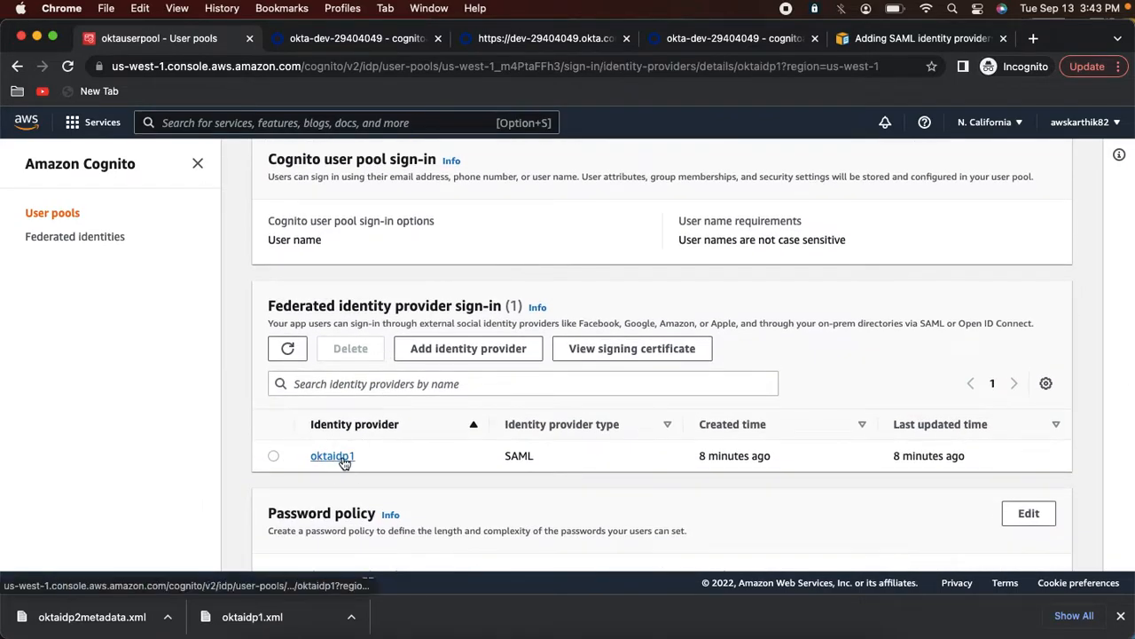
left_click(340, 457)
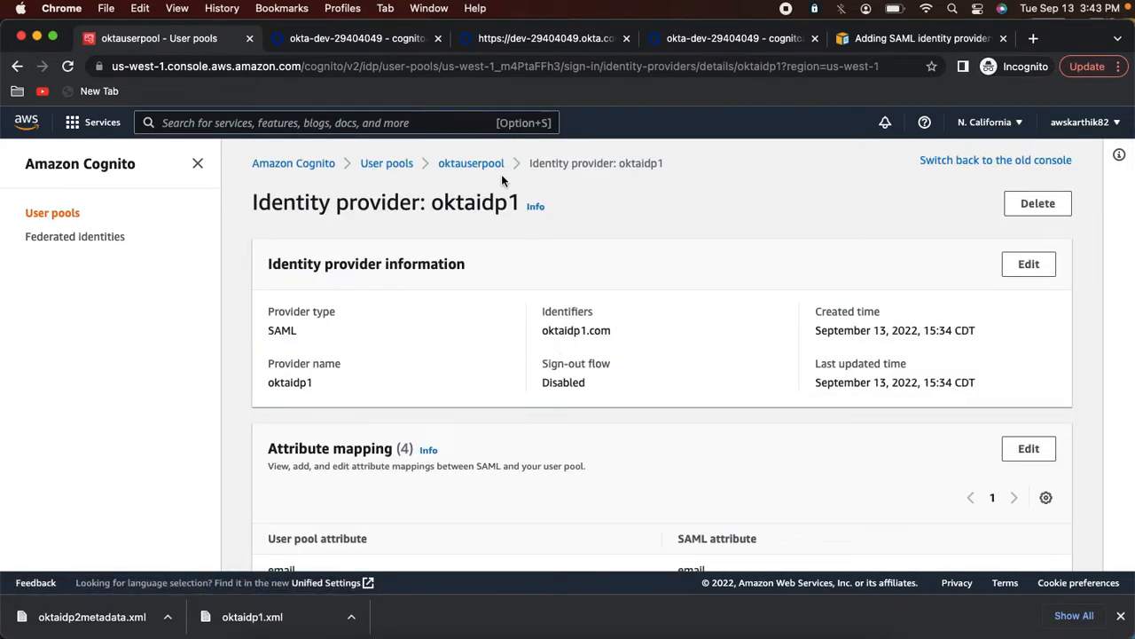
left_click(474, 163)
Start adding a SAML identity provider to oktauserpool and name the provider oktaidp2
scroll(443, 307, "down", 5)
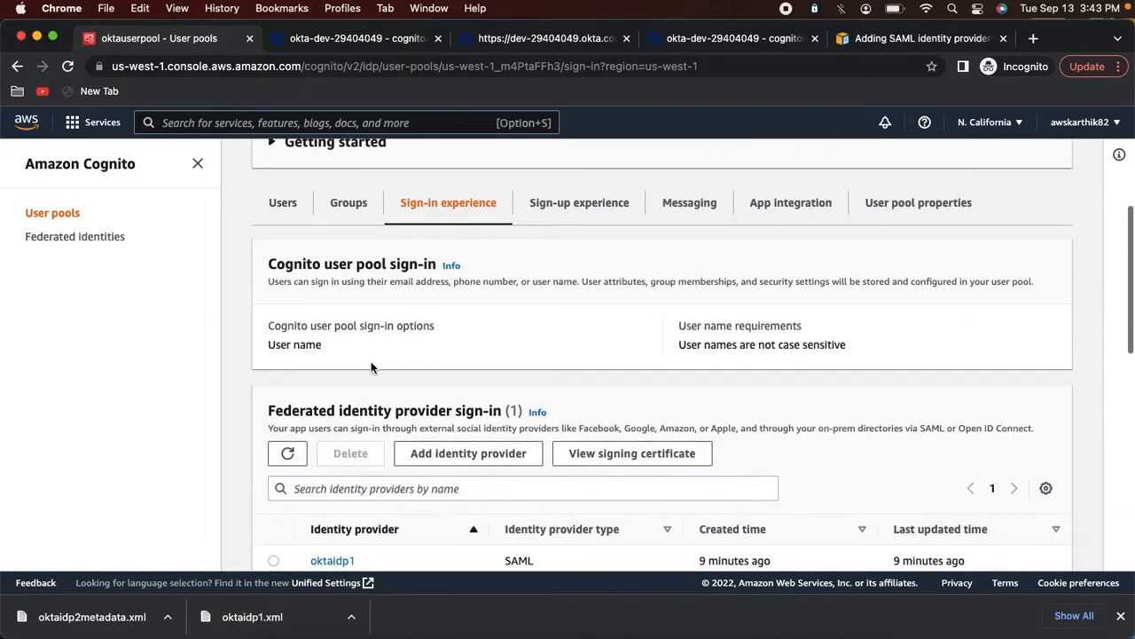
left_click(468, 453)
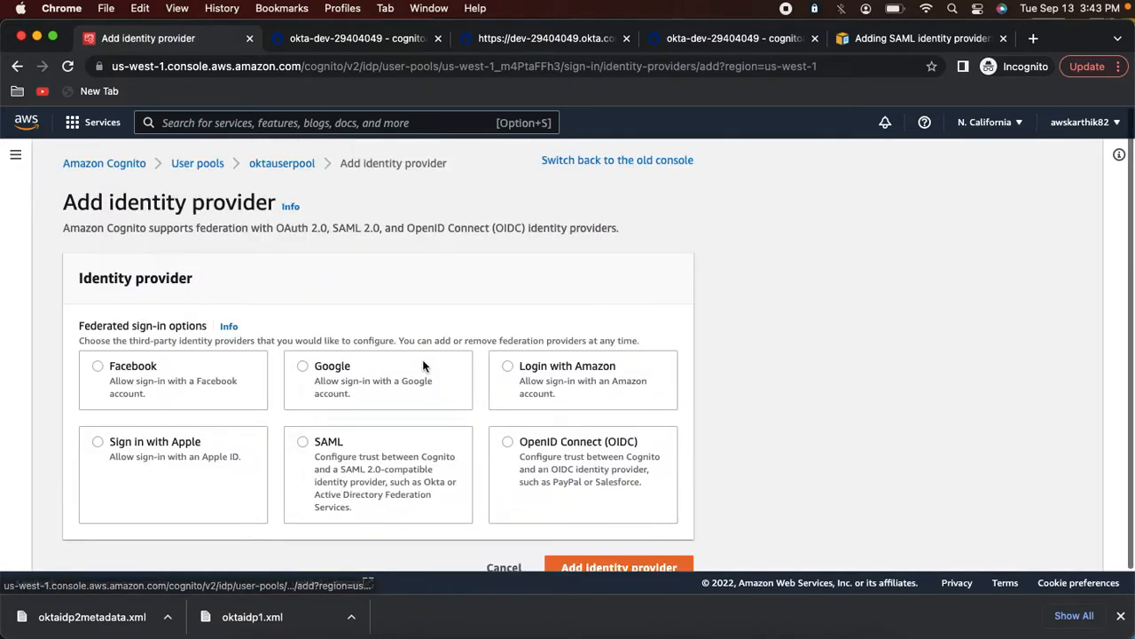
left_click(304, 442)
scroll(307, 443, "down", 5)
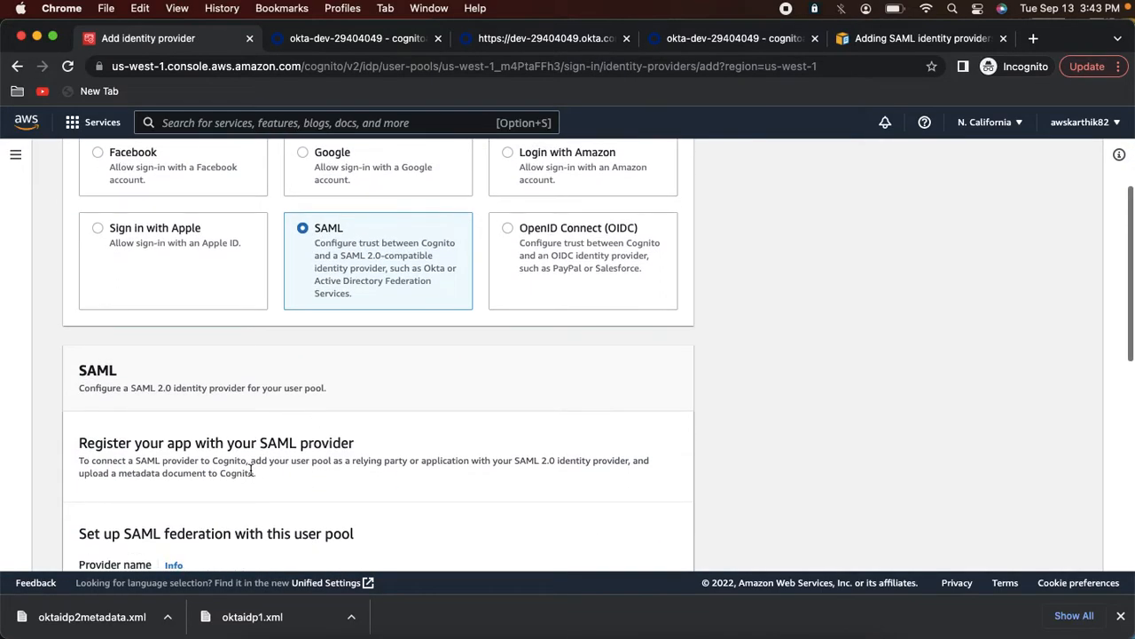
left_click(202, 466)
type("oktaidp2")
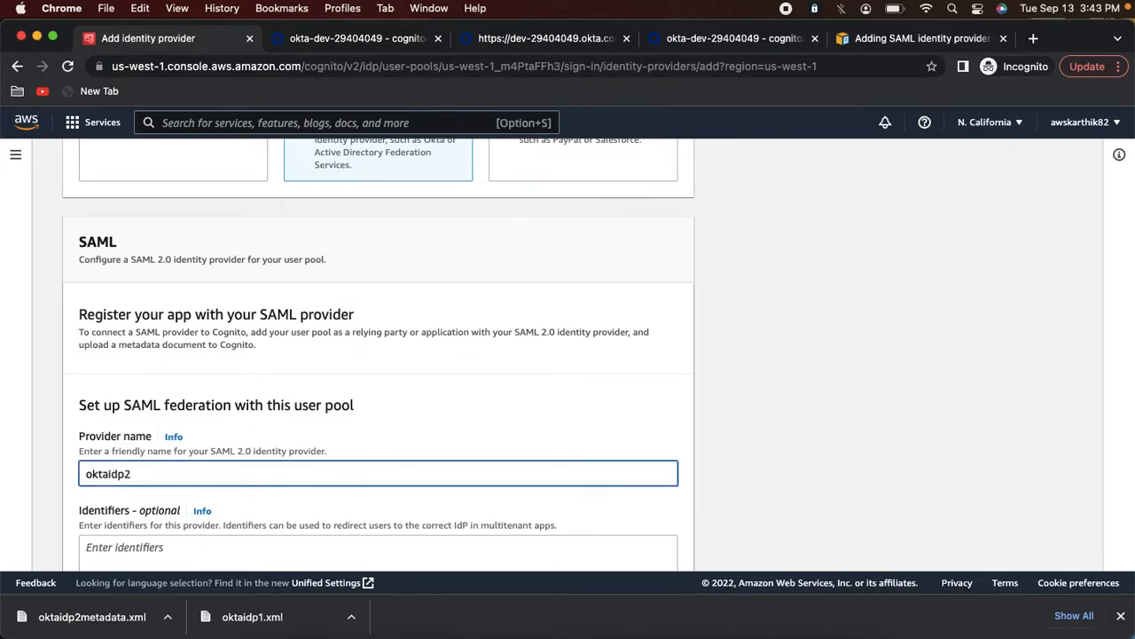
Copy the provider name and use it to set the new provider's identifier to oktaidp2.com
scroll(145, 422, "down", 3)
key("super+a")
key("super+c")
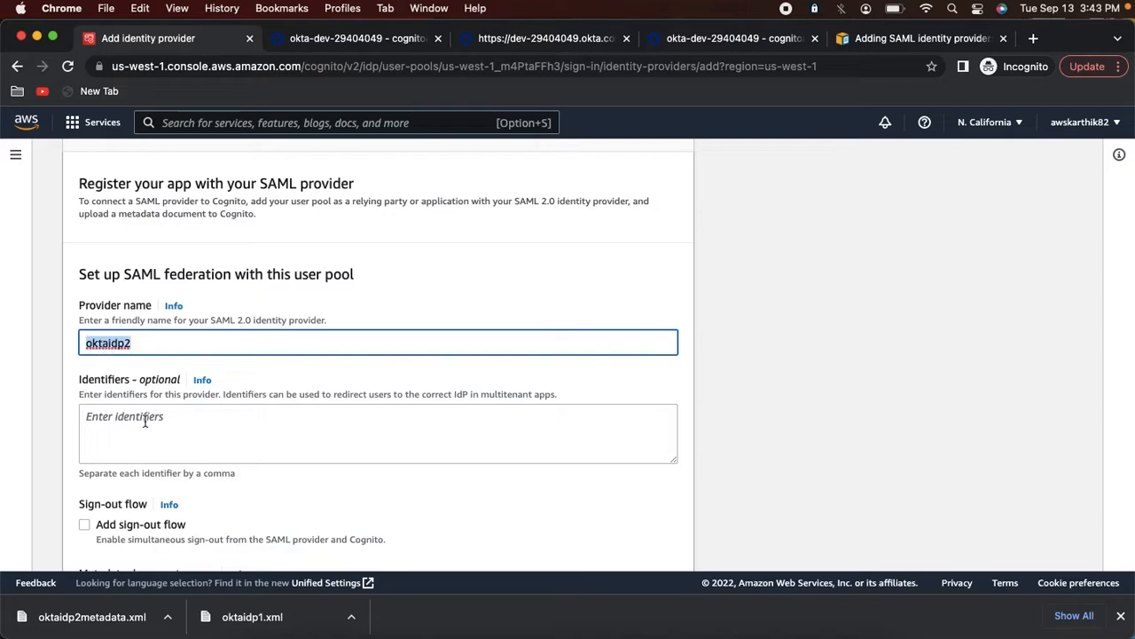
left_click(144, 423)
key("super+v")
type(".com")
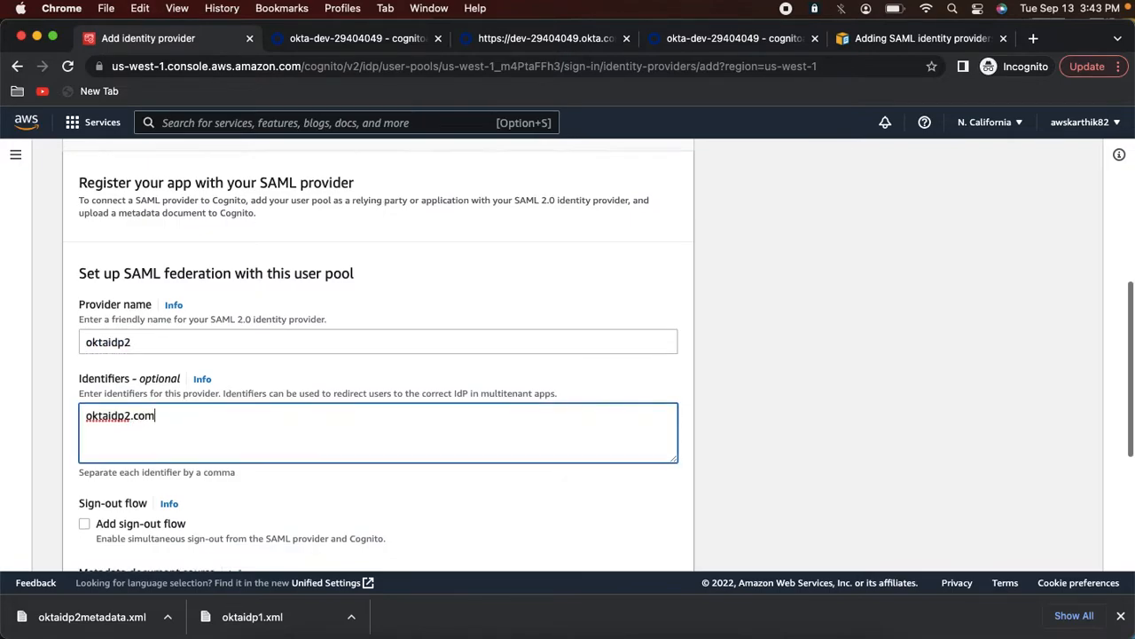
Upload oktaidp2metadata.xml from the Downloads folder as the new provider's metadata document
scroll(106, 408, "down", 3)
left_click(120, 527)
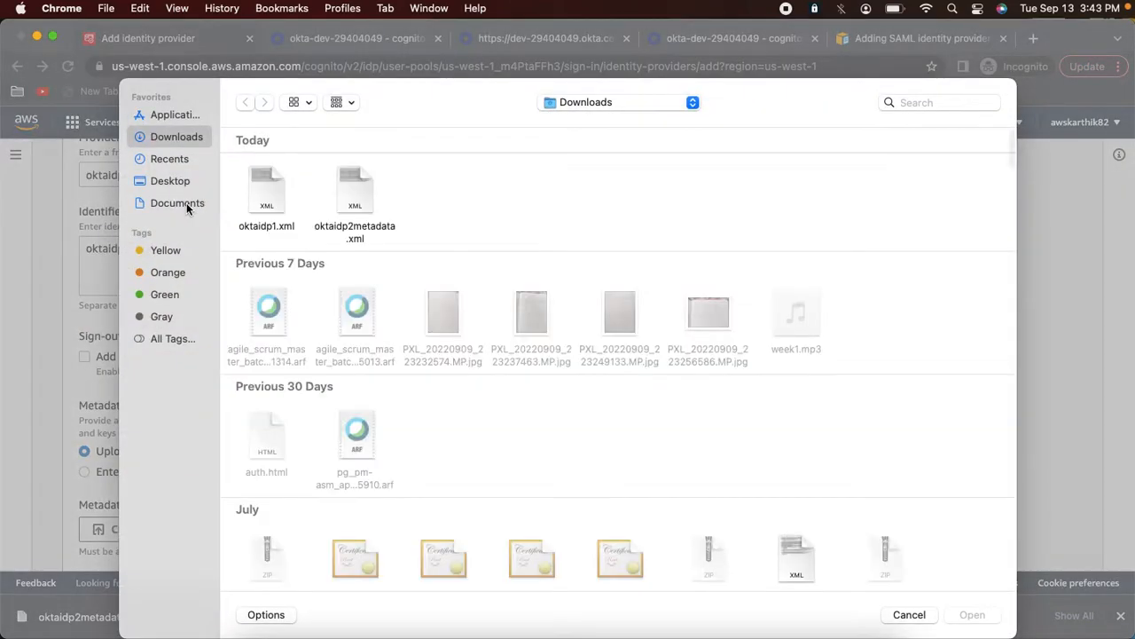
left_click(186, 202)
left_click(173, 138)
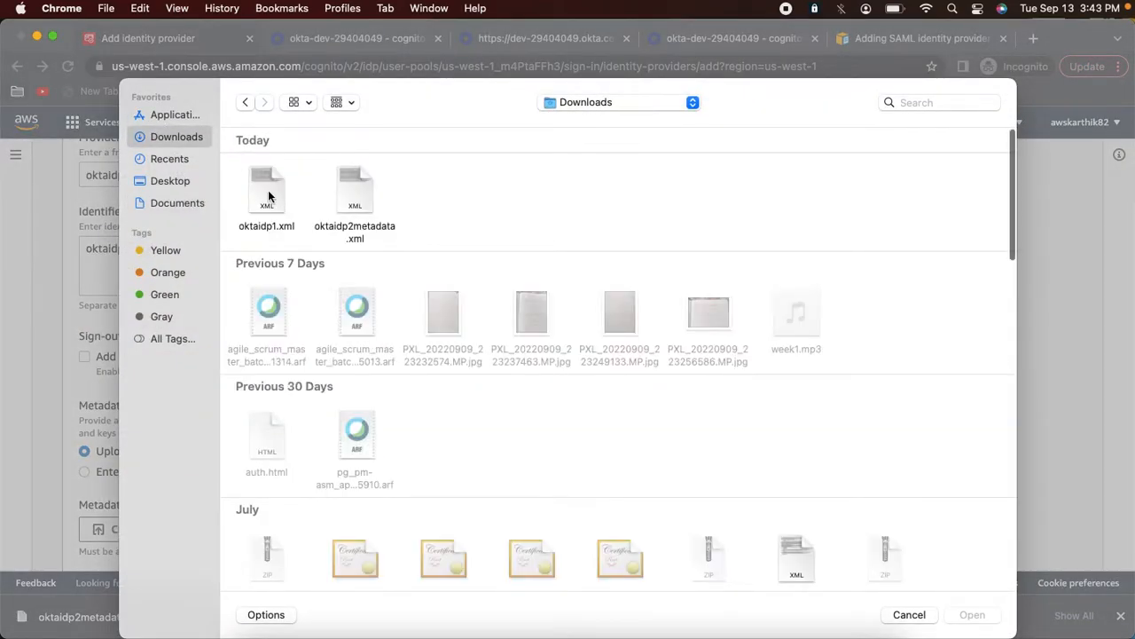
double_click(354, 191)
scroll(401, 379, "down", 5)
Add an attribute mapping from the user pool attribute email to the SAML attribute email
left_click(178, 486)
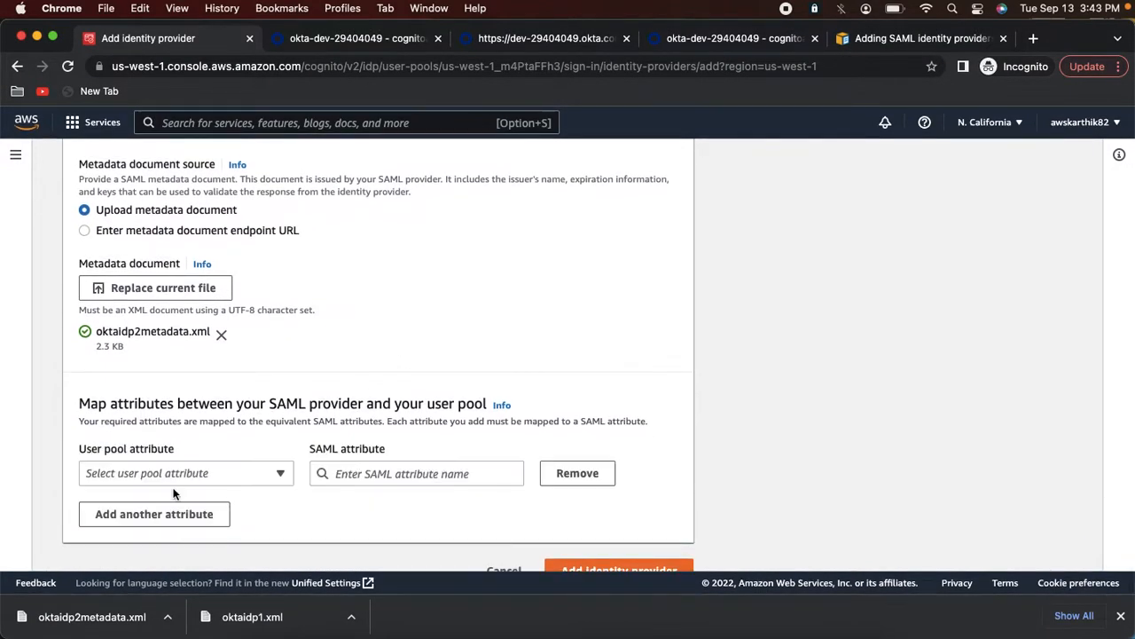
left_click(175, 474)
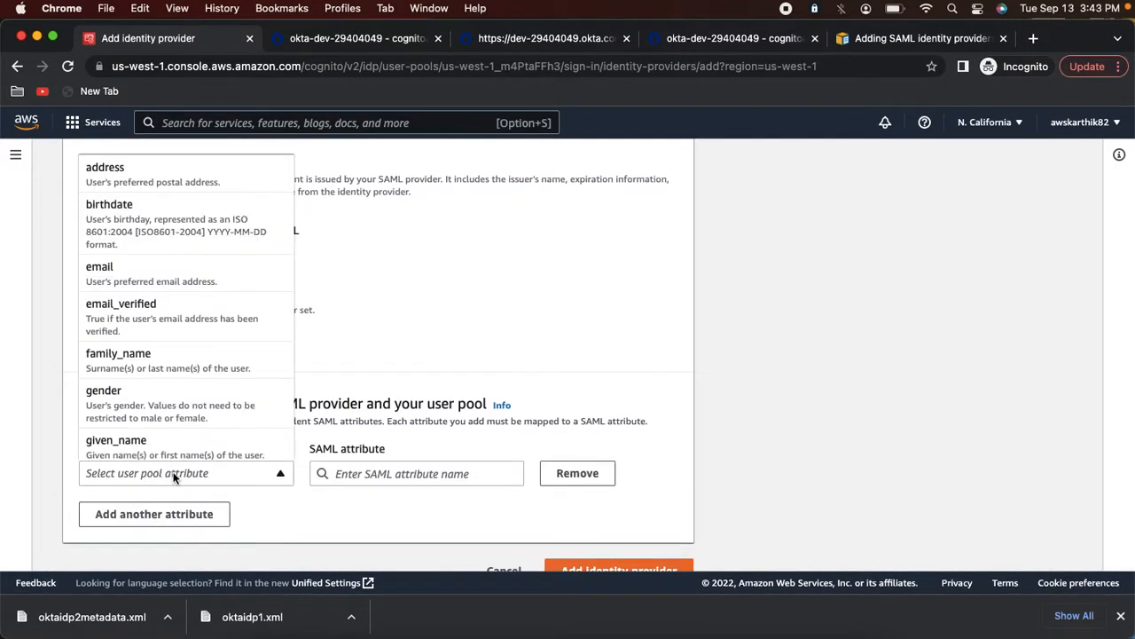
left_click(141, 271)
left_click(410, 473)
type("emi")
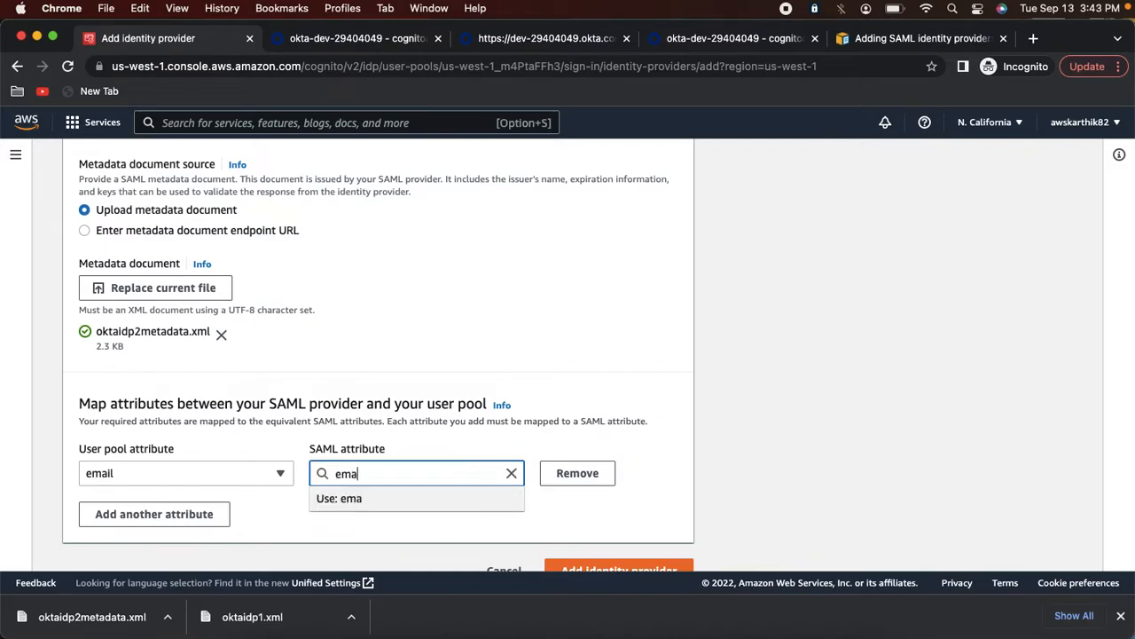
Add a second attribute mapping from the user pool attribute family_name to the SAML attribute lastname
left_click(209, 516)
left_click(184, 513)
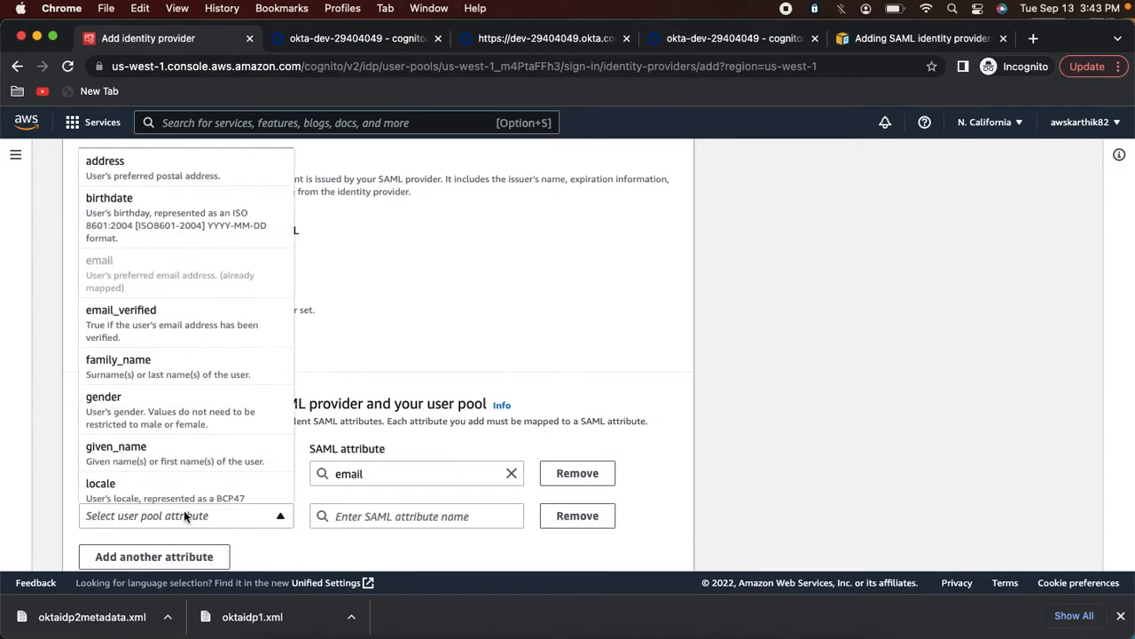
left_click(177, 364)
left_click(361, 520)
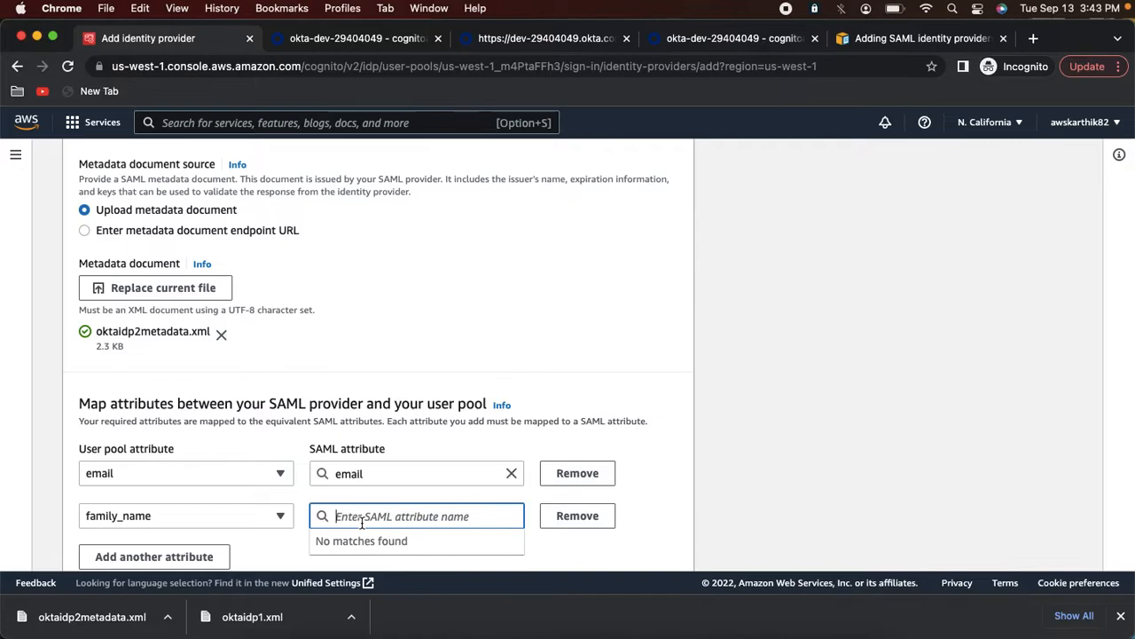
type("lastname")
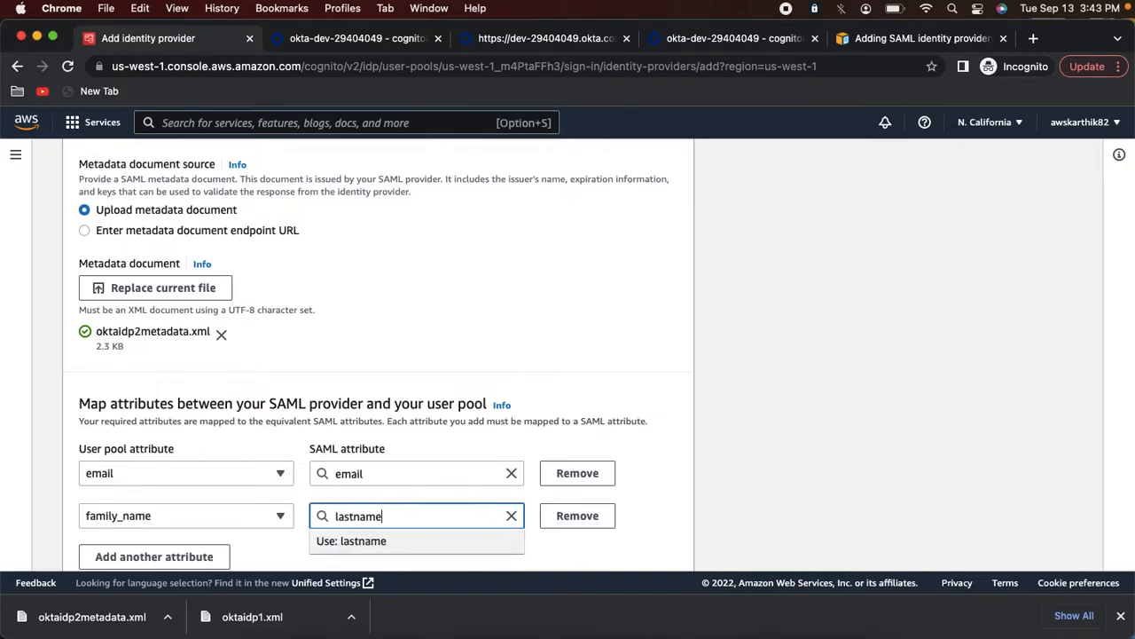
Add a third attribute mapping from the user pool attribute given_name to the SAML attribute firstname
left_click(113, 561)
left_click(122, 557)
left_click(125, 456)
left_click(349, 450)
type("firstname")
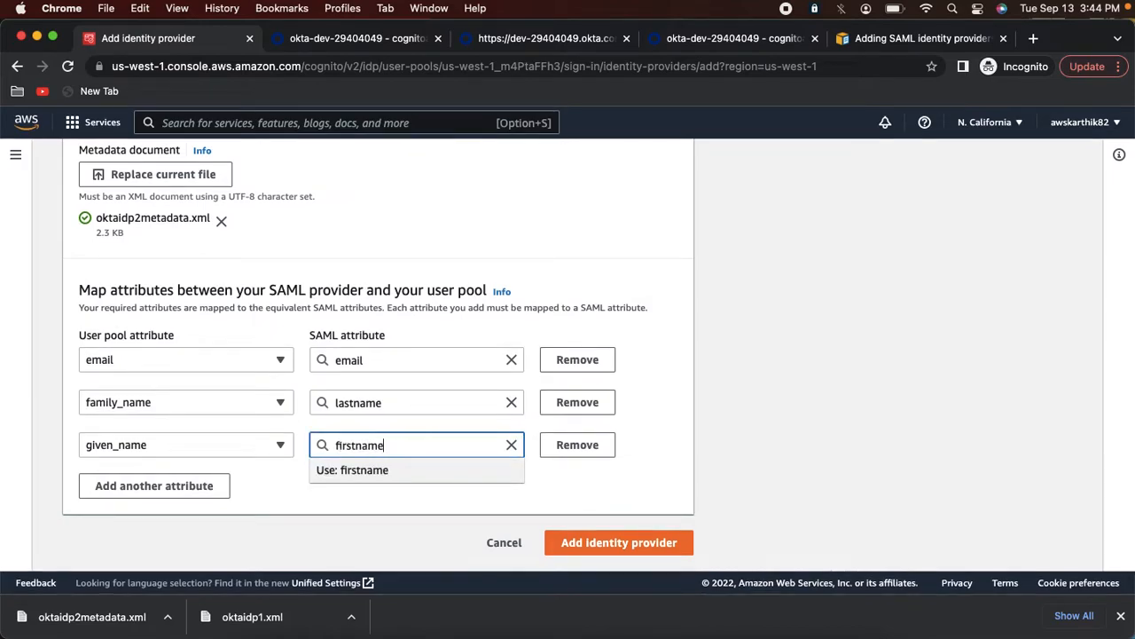
Add a fourth attribute mapping from the user pool attribute name to the SAML attribute name
left_click(171, 485)
left_click(171, 487)
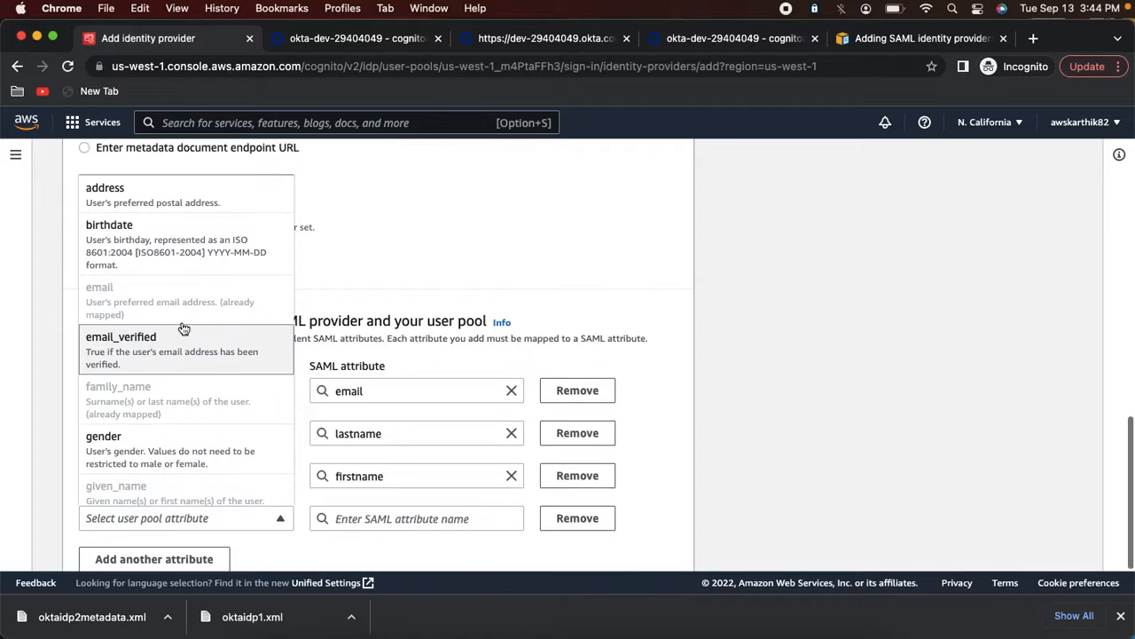
scroll(182, 328, "down", 3)
scroll(182, 327, "down", 5)
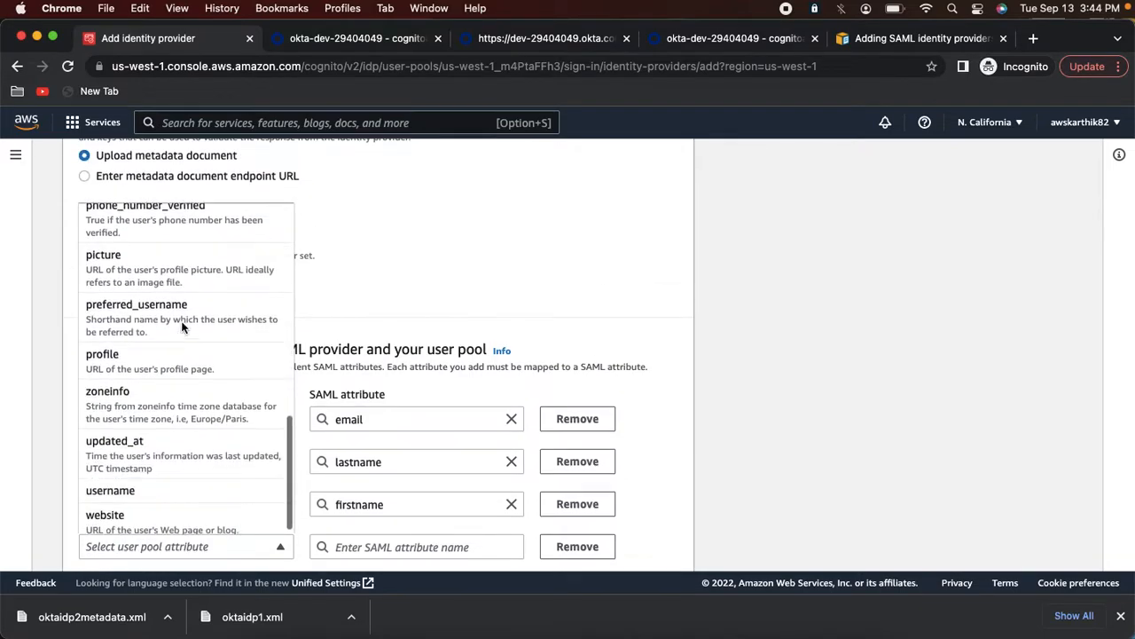
scroll(149, 272, "up", 3)
scroll(149, 273, "up", 1)
left_click(149, 254)
left_click(364, 545)
type("name")
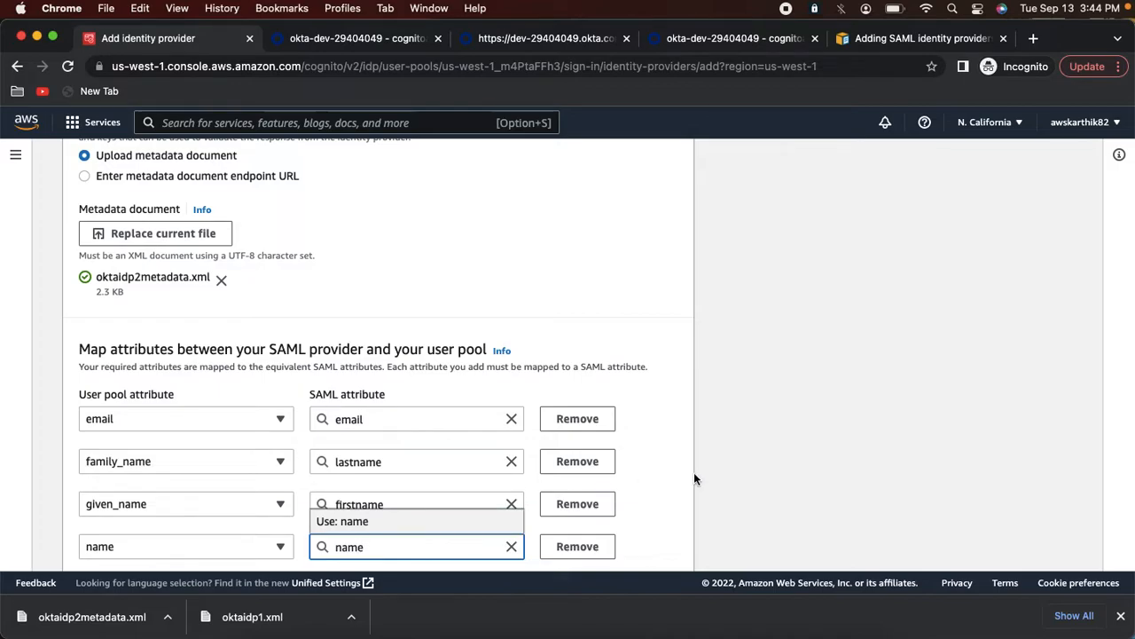
Submit the oktaidp2 identity provider to the user pool and bring up the federated identity provider list
scroll(694, 472, "down", 2)
left_click(658, 542)
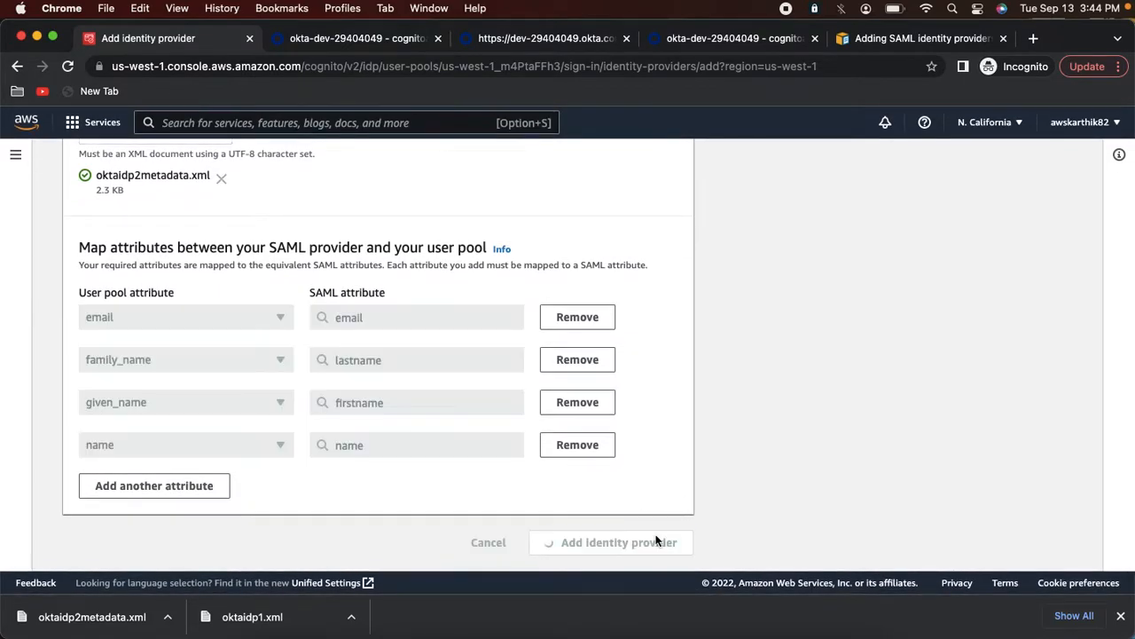
scroll(657, 540, "down", 5)
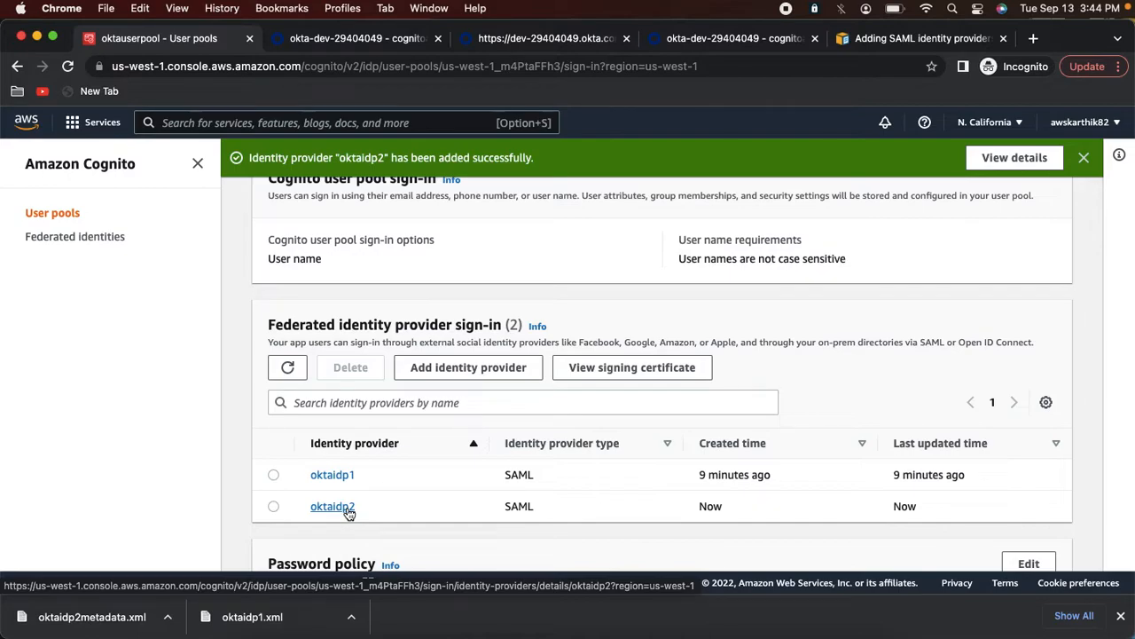
Switch to the Okta admin console's People directory and copy the primary e-mail of the existing IDP1 test user
left_click(352, 44)
left_click(32, 219)
left_click(68, 250)
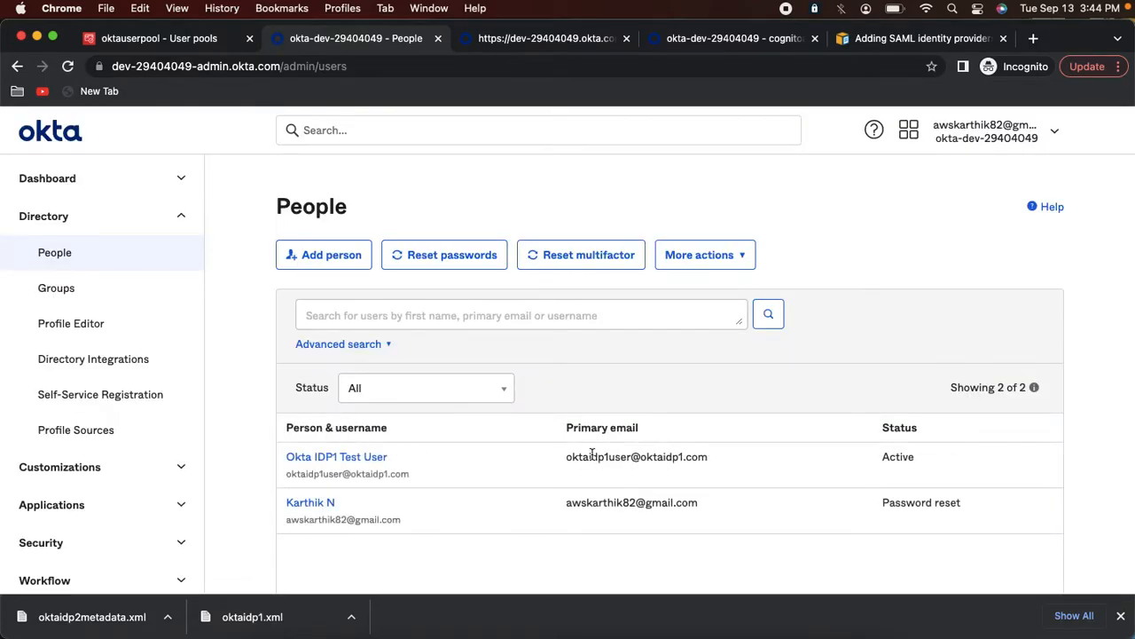
left_click_drag(565, 460, 726, 462)
key("super+c")
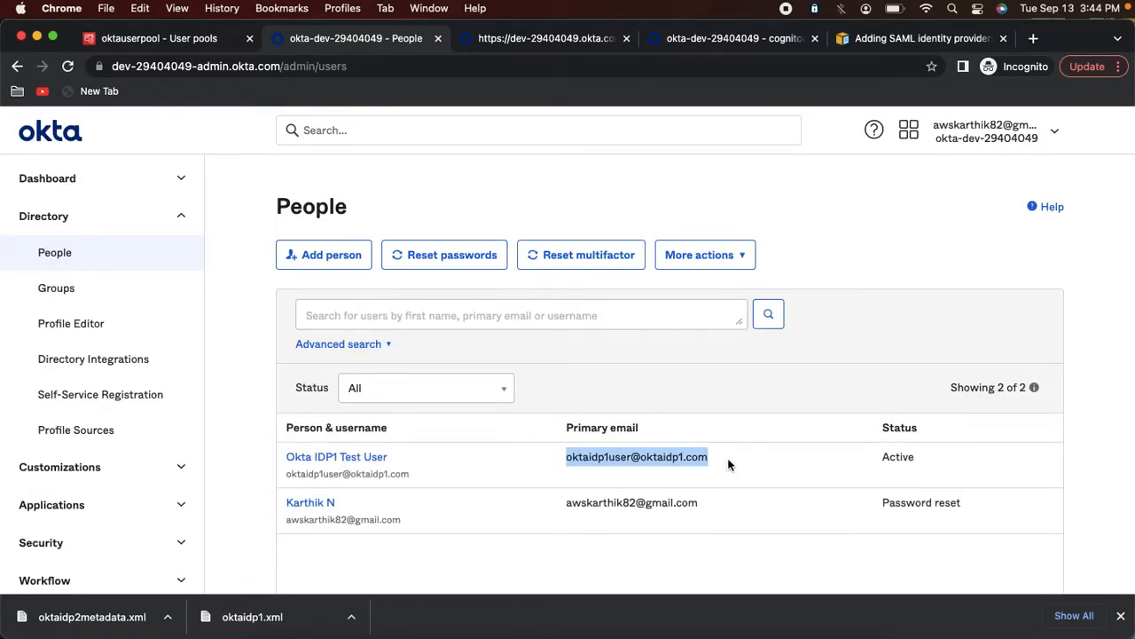
Start adding a person and fill in the username with the copied e-mail, changing both 1s in it to 2
left_click(364, 262)
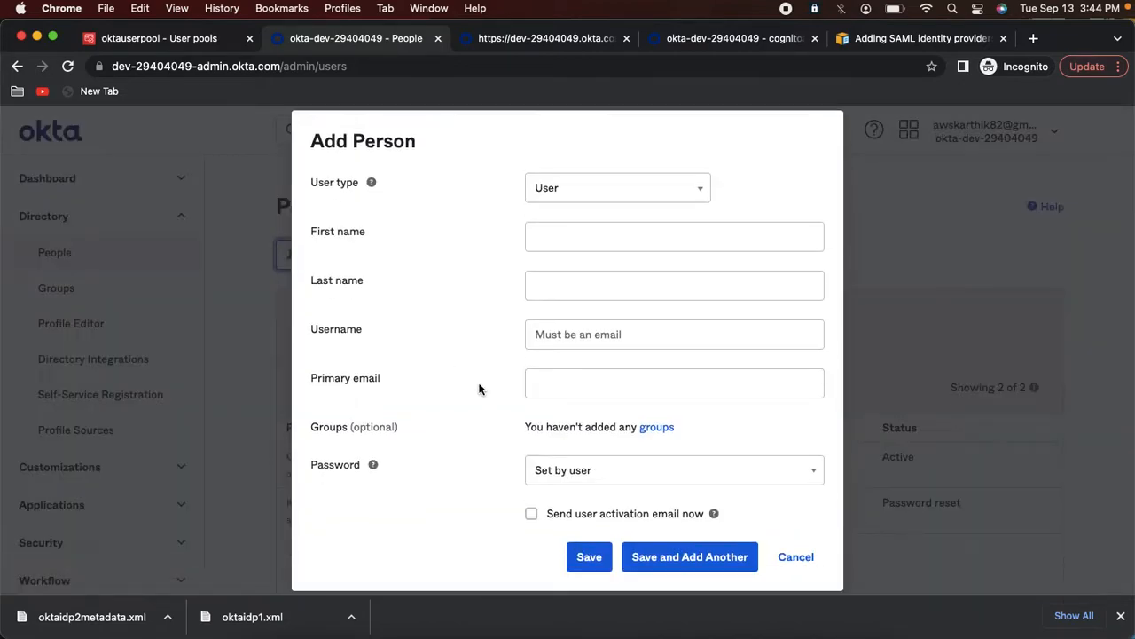
left_click(552, 334)
key("super+v")
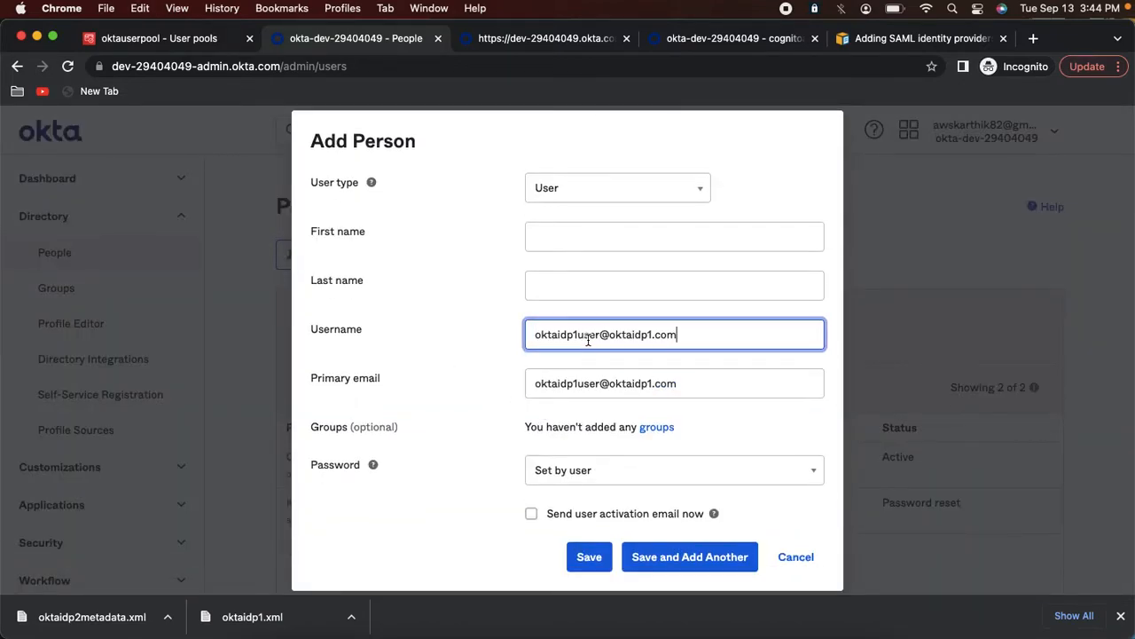
left_click(580, 335)
key("BackSpace")
type("2")
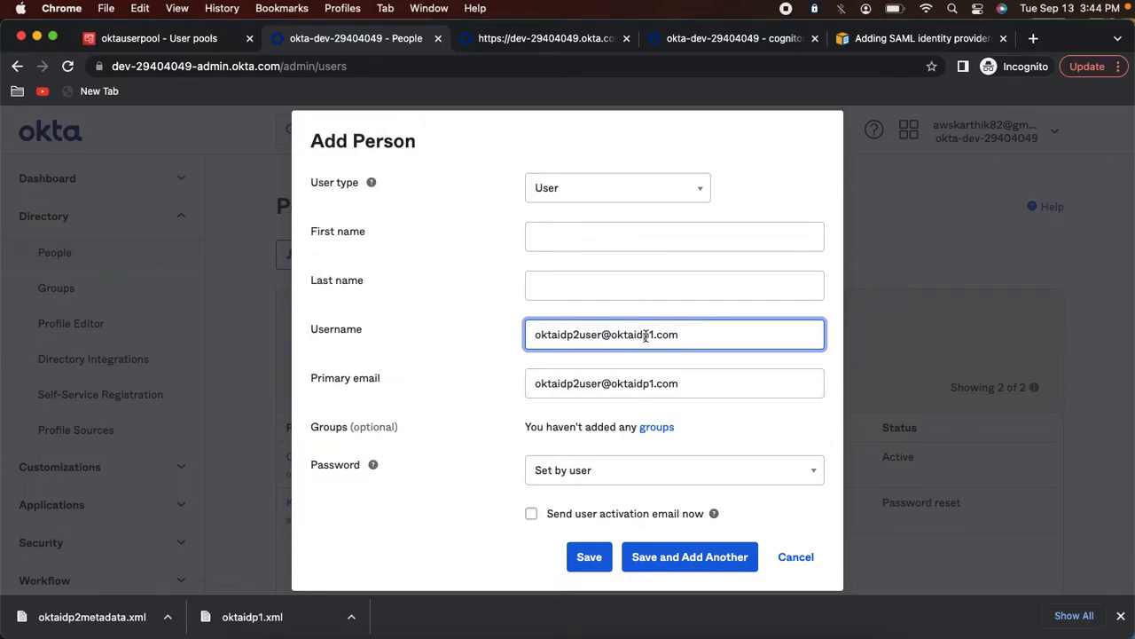
key("BackSpace")
type("2")
Enter Okta as the new person's first name and IDP2 User as the last name
left_click(577, 240)
type("Okta")
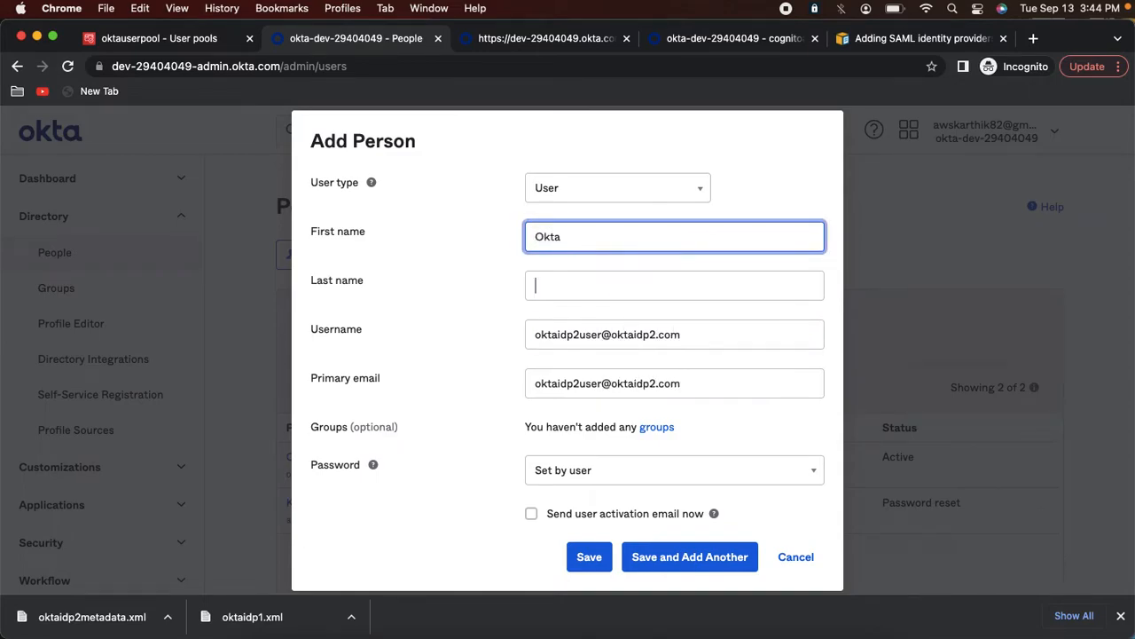
left_click(536, 285)
type("IDP2 User")
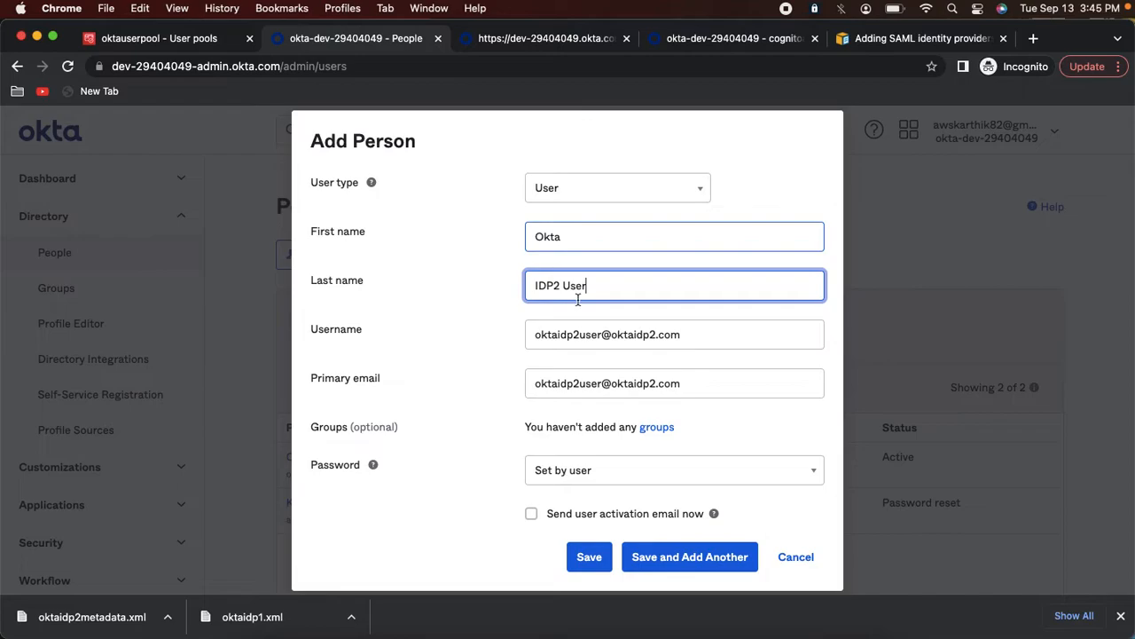
Choose Set by admin for the password, enter the account password, and save the new person
left_click(554, 472)
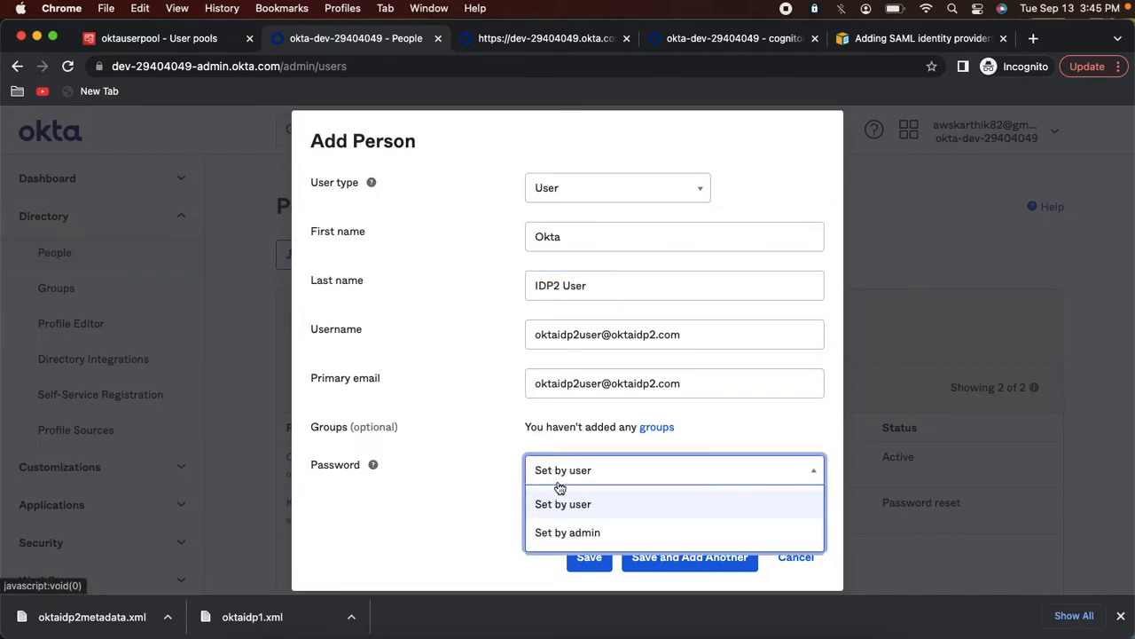
left_click(568, 532)
left_click(577, 517)
type("a")
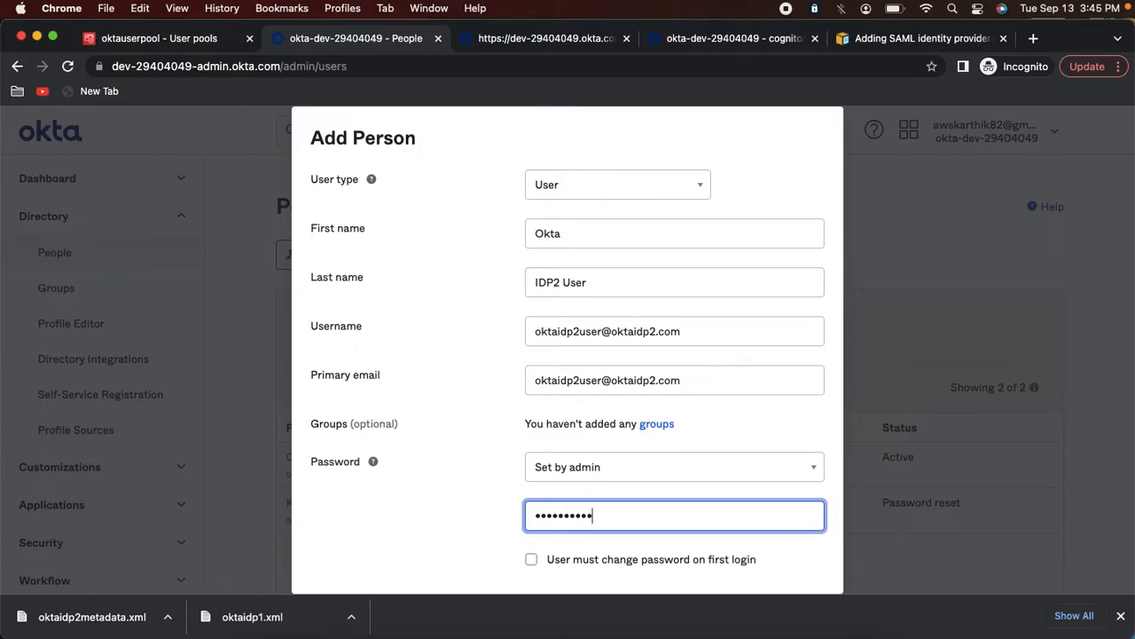
scroll(660, 562, "down", 2)
left_click(611, 576)
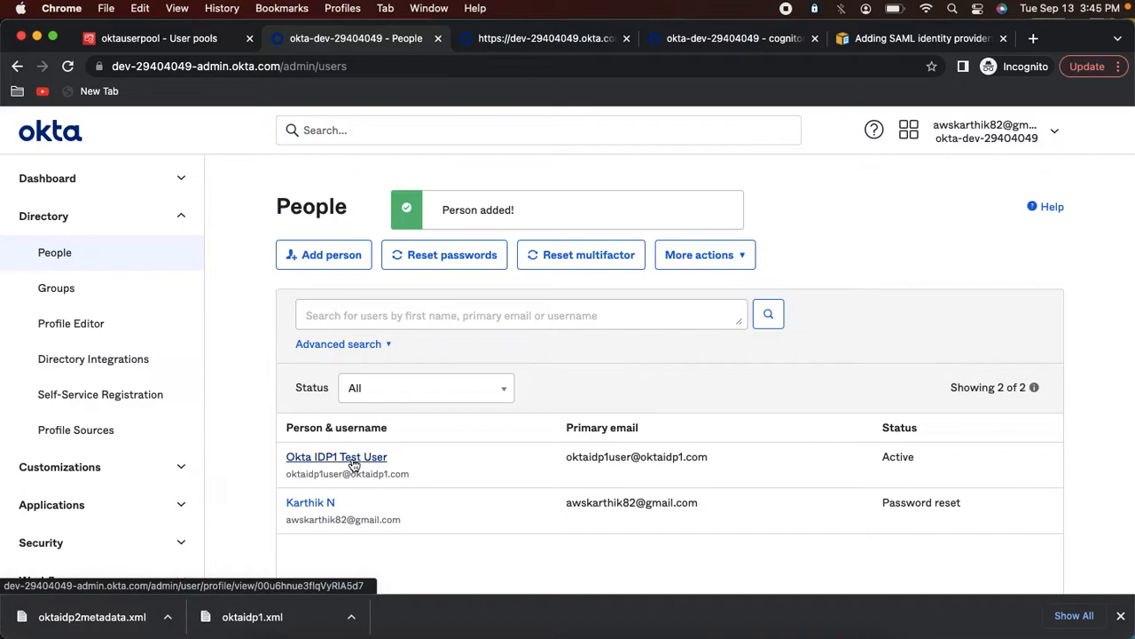
Open the new Okta IDP2 User from the people list and put the profile attributes into edit mode
left_click(438, 315)
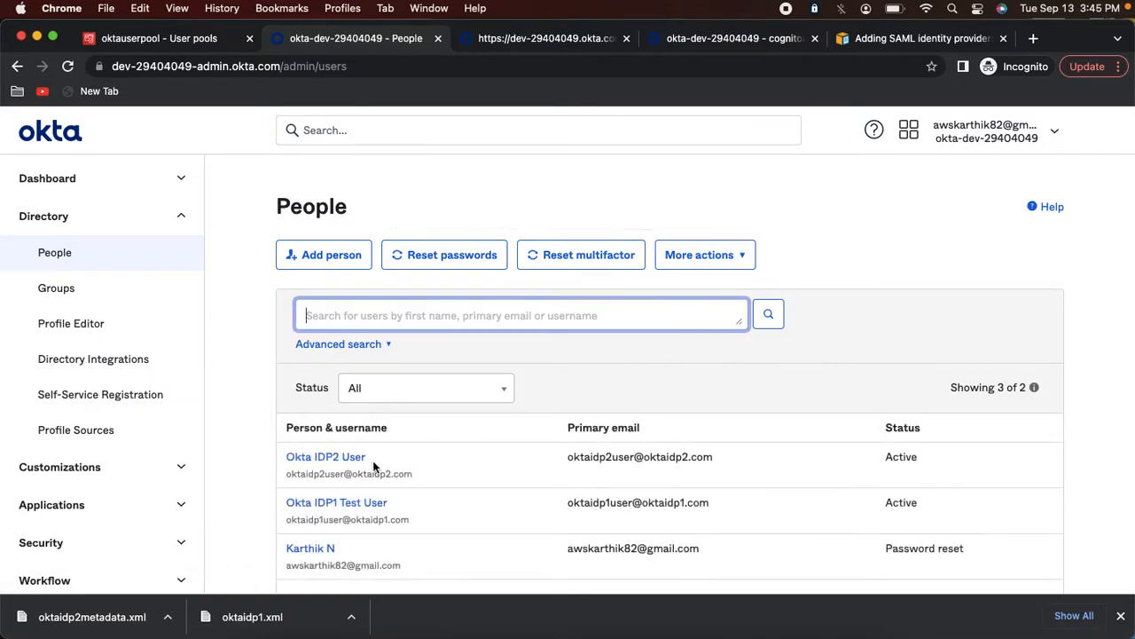
left_click(369, 463)
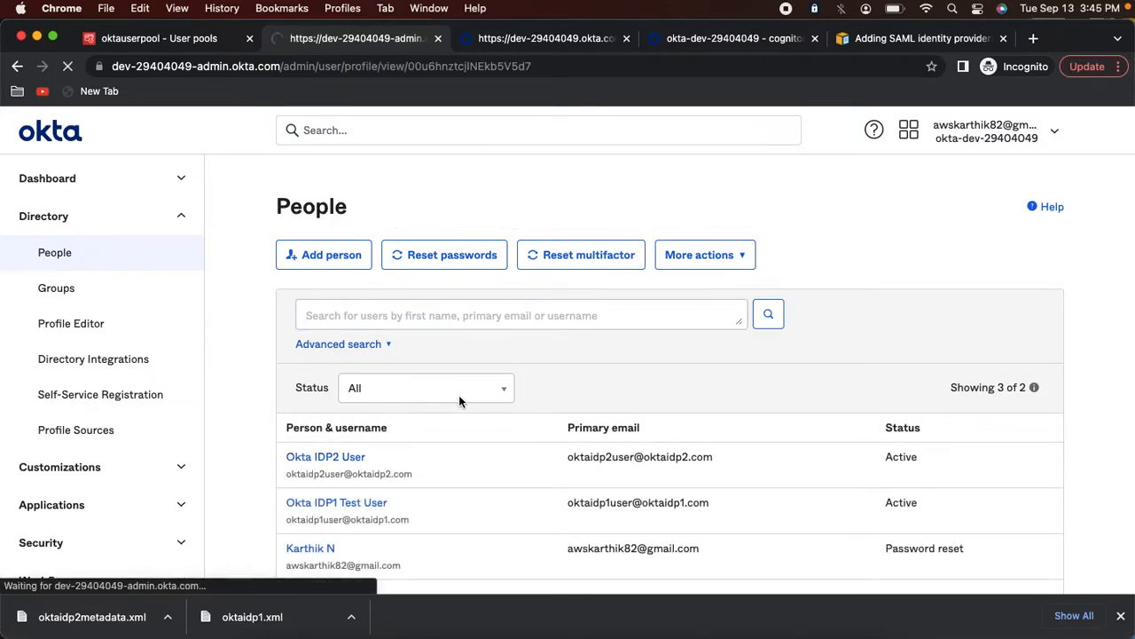
left_click(460, 351)
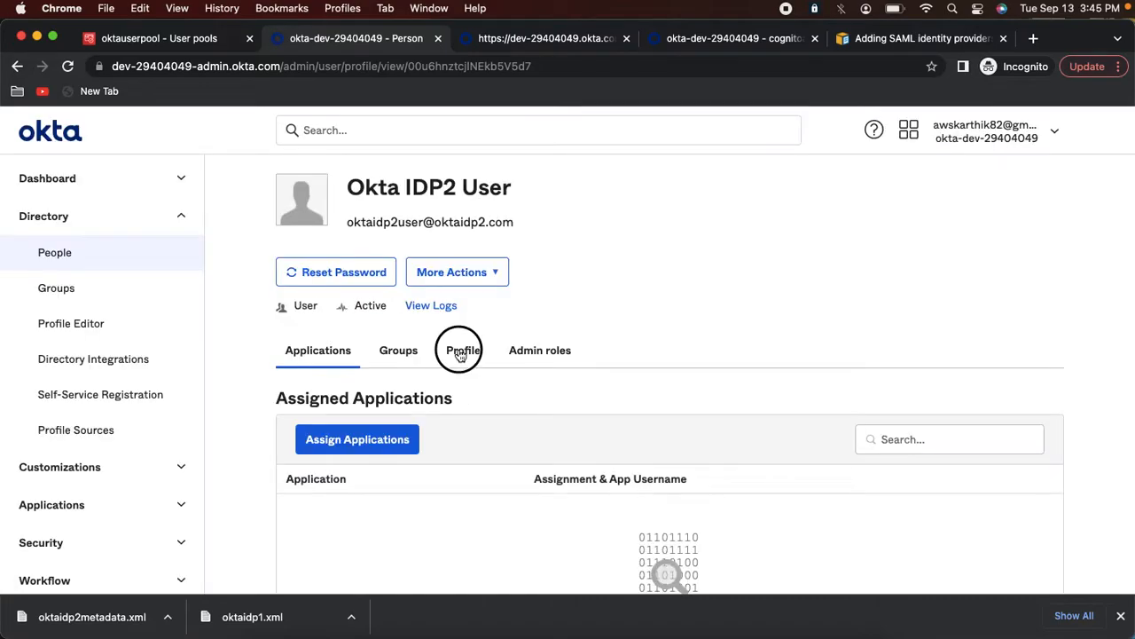
scroll(458, 352, "down", 2)
left_click(803, 352)
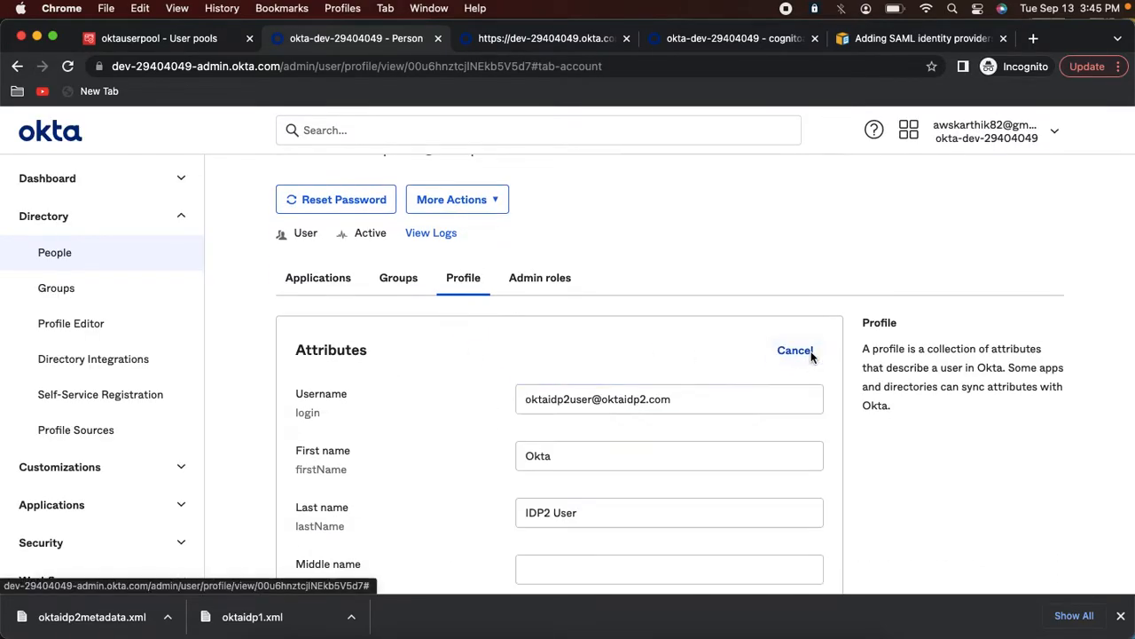
Enter Okta in the user's Display name attribute
scroll(812, 357, "down", 1)
scroll(568, 390, "down", 5)
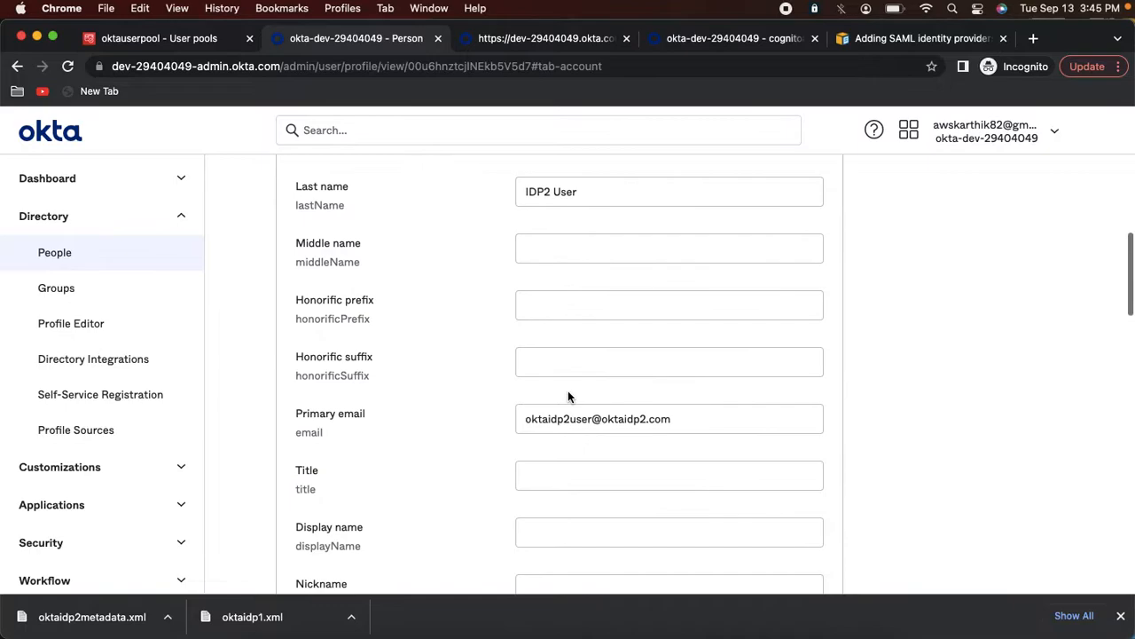
scroll(567, 333, "up", 1)
scroll(550, 281, "down", 5)
left_click(518, 406)
scroll(518, 403, "down", 2)
left_click(518, 403)
scroll(518, 404, "up", 2)
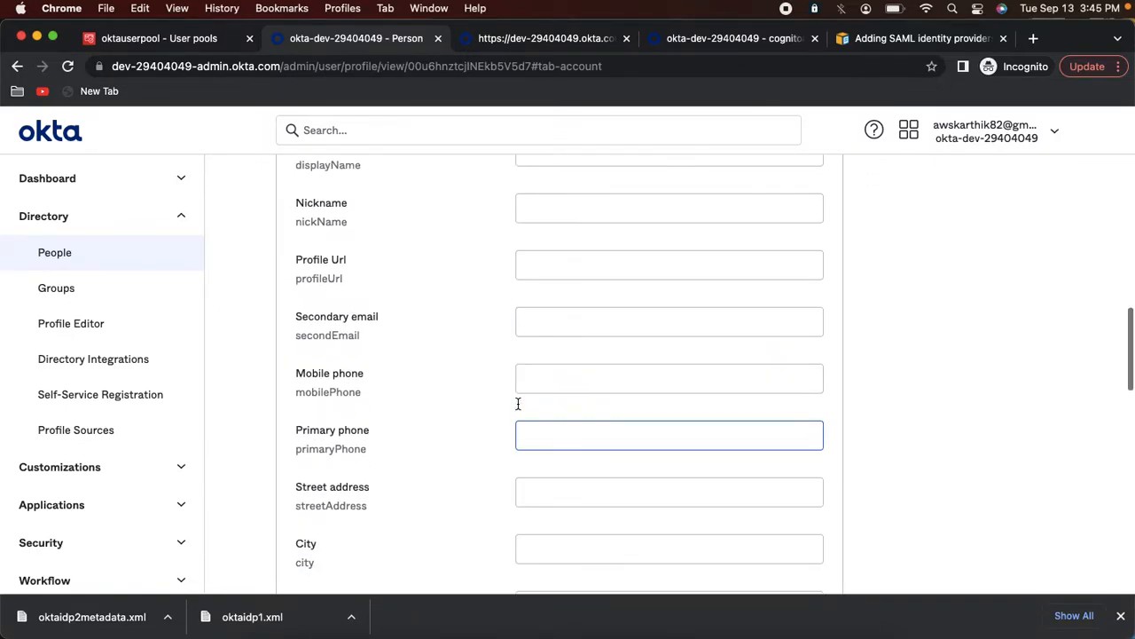
left_click(542, 247)
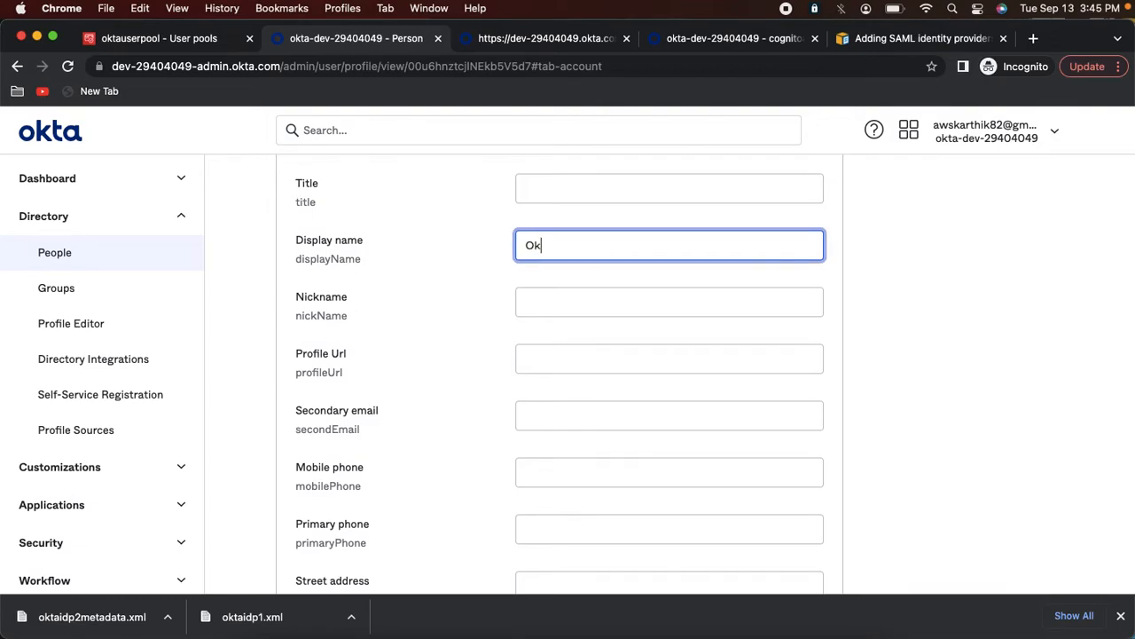
Append the copied last name, IDP2 User, to the display name and save the profile attributes
scroll(530, 224, "up", 5)
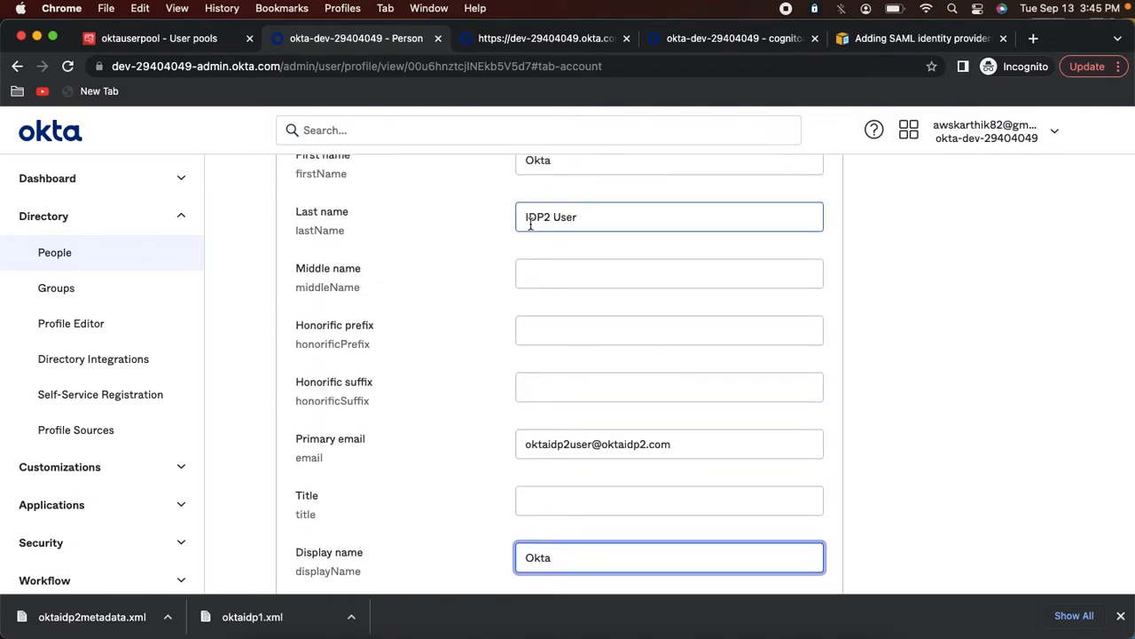
left_click_drag(526, 219, 604, 218)
key("super+c")
scroll(604, 218, "down", 2)
left_click(576, 423)
key("super+v")
scroll(636, 471, "down", 15)
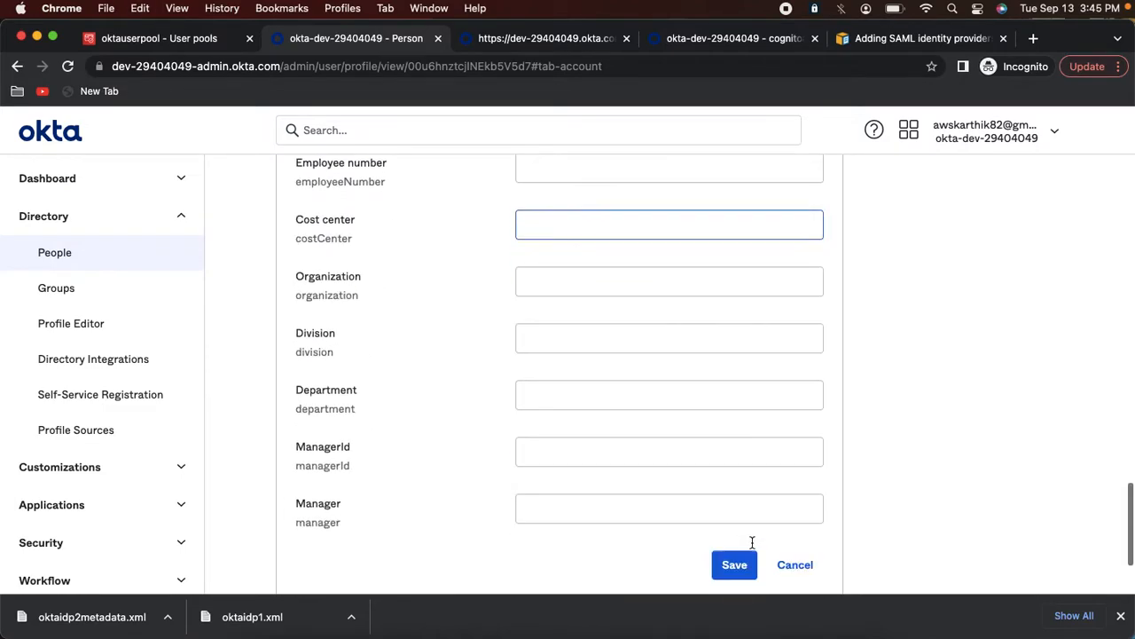
left_click(735, 431)
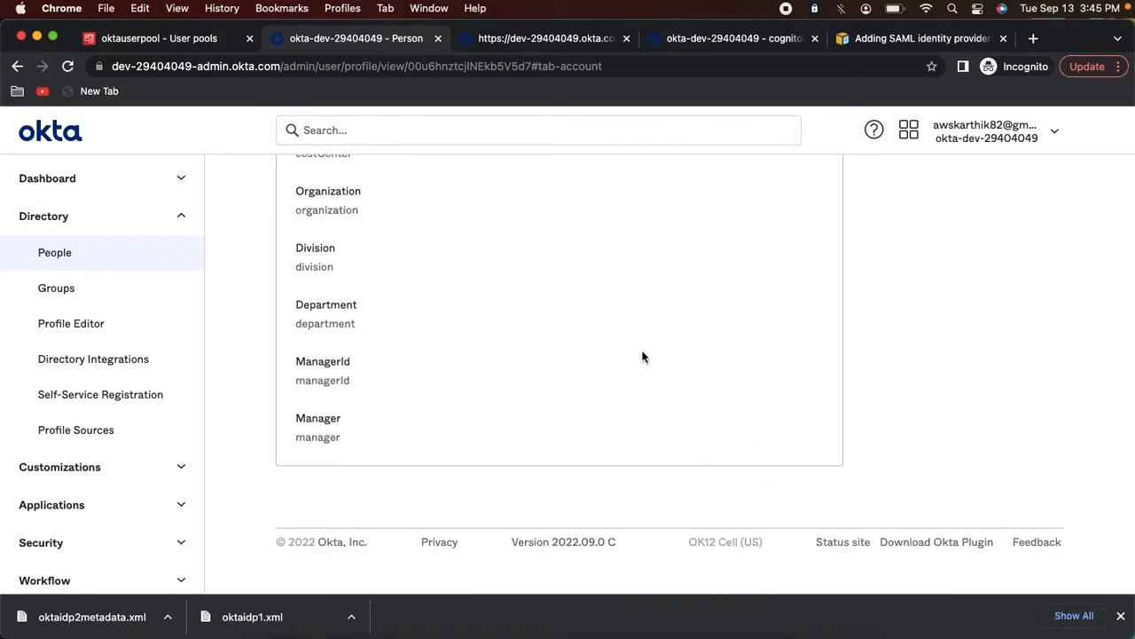
Assign the cognitoapp2 application to the user, keeping the suggested user name, and finish the assignment
scroll(629, 345, "up", 15)
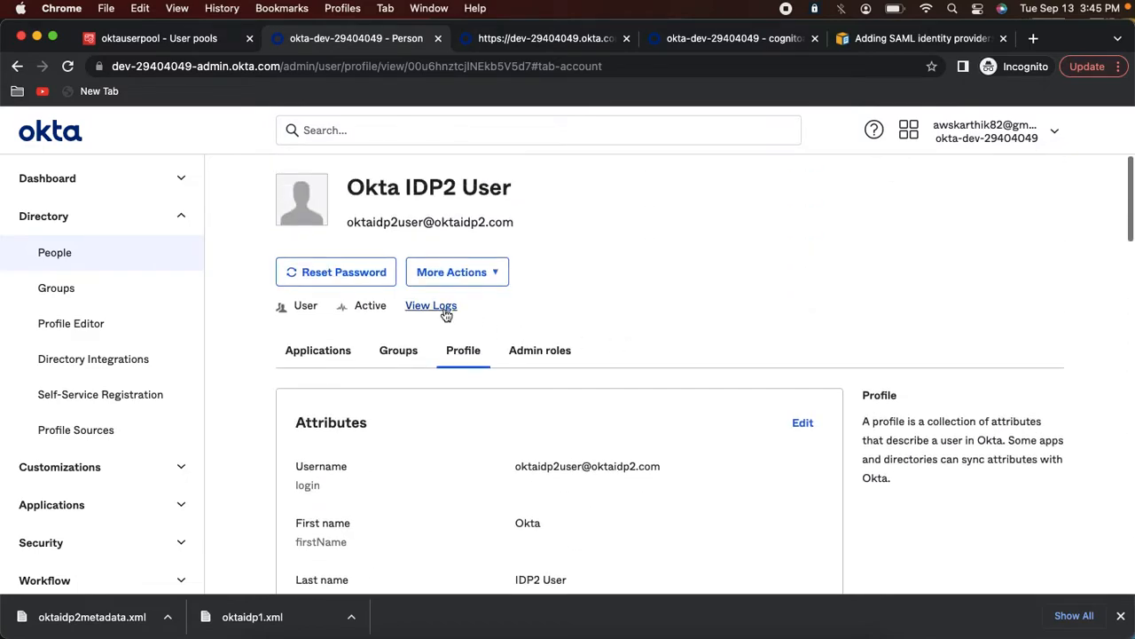
left_click(359, 350)
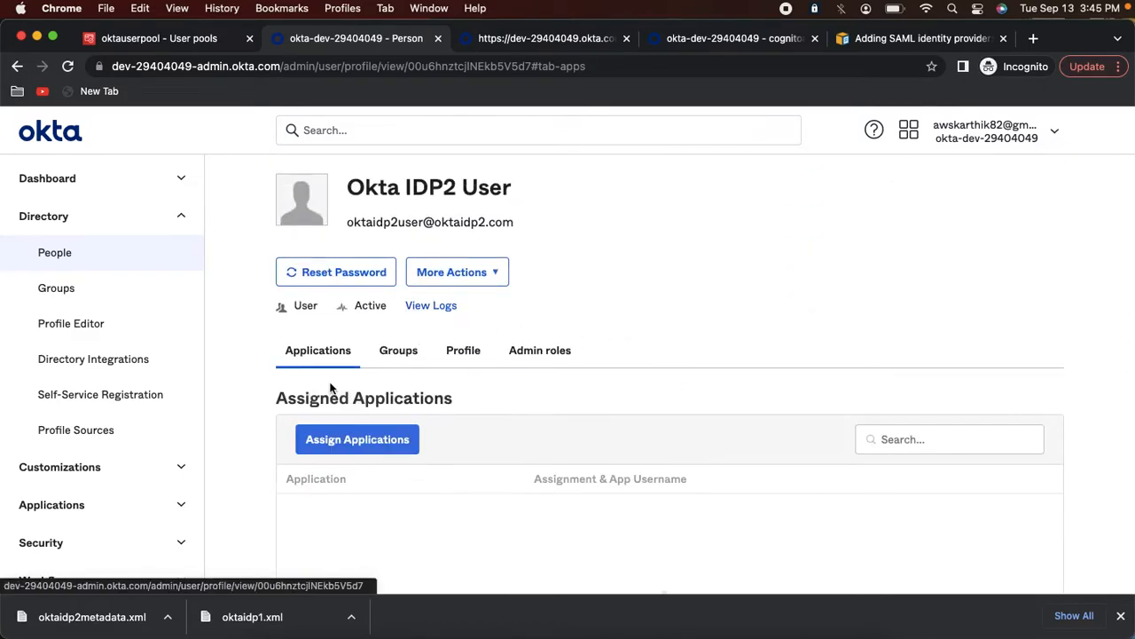
left_click(341, 451)
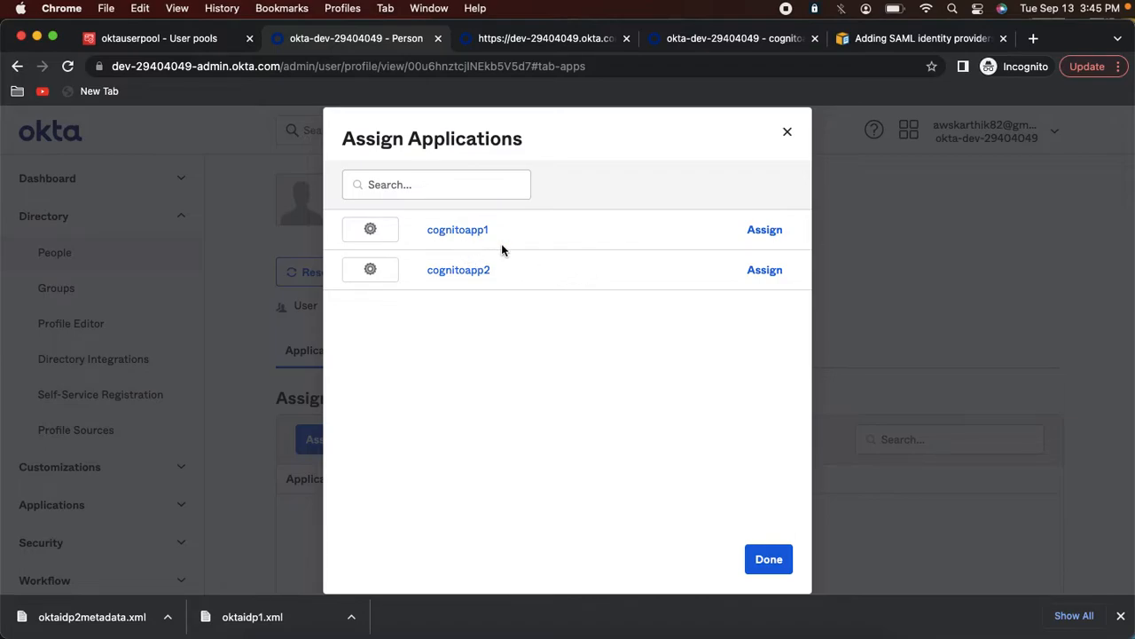
left_click(763, 269)
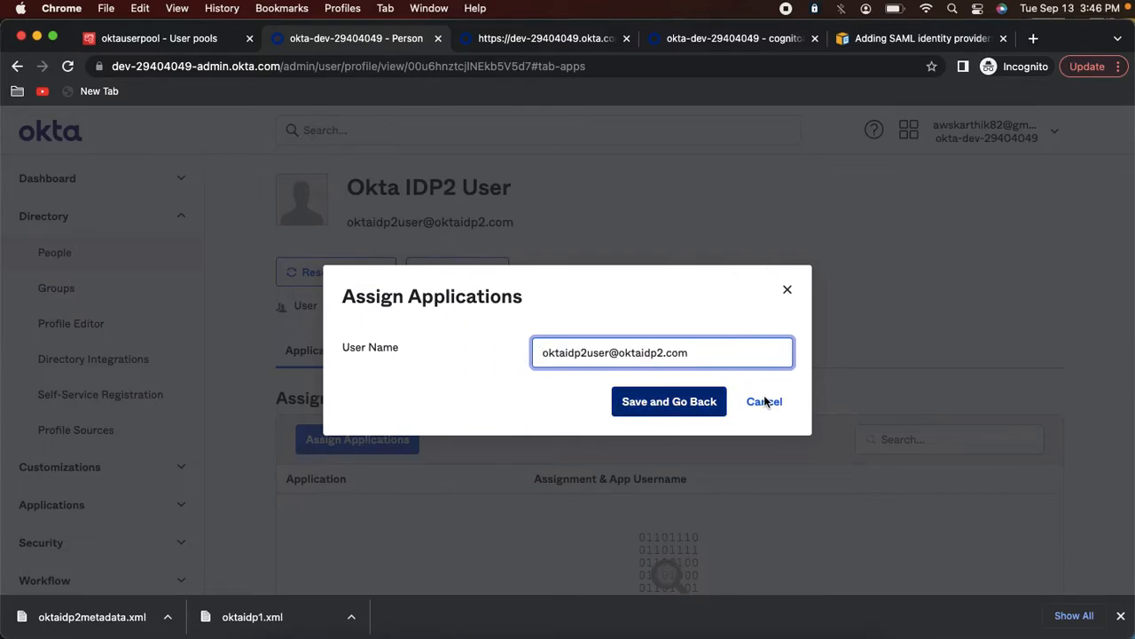
left_click(720, 400)
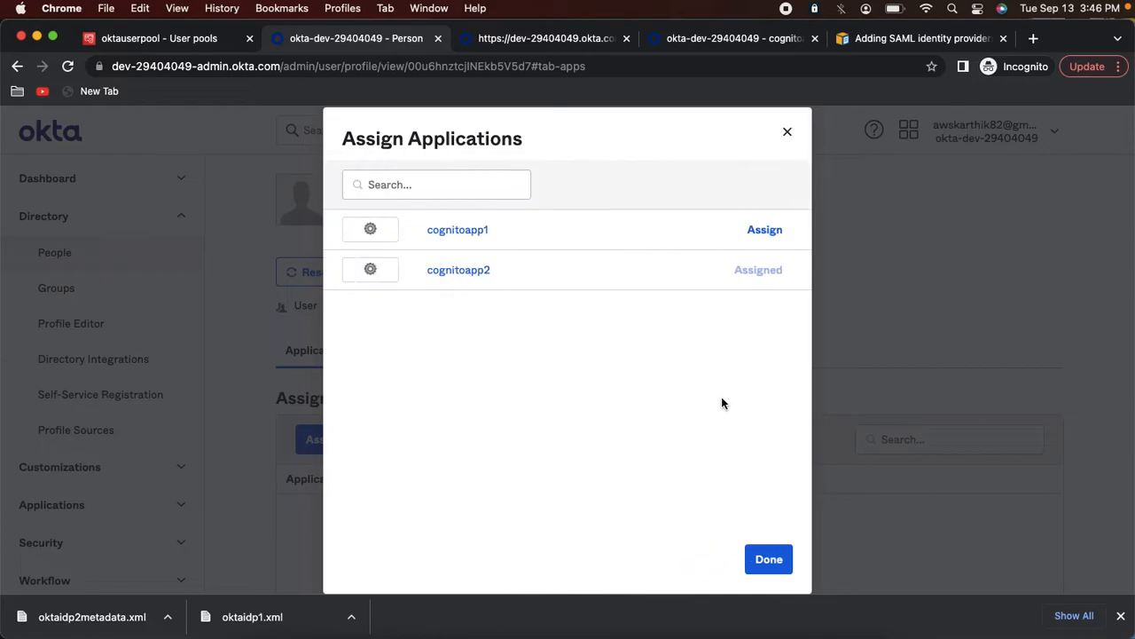
left_click(778, 553)
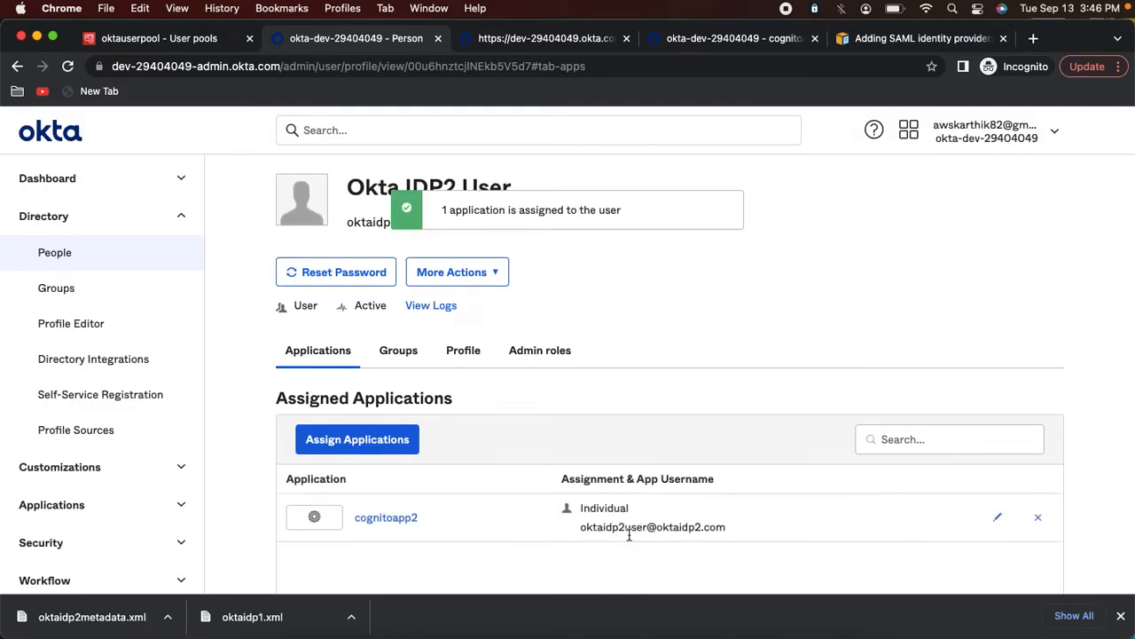
Switch back to the Cognito console and open the oktaclient app client from oktauserpool's app integration settings
left_click(156, 40)
scroll(304, 266, "up", 9)
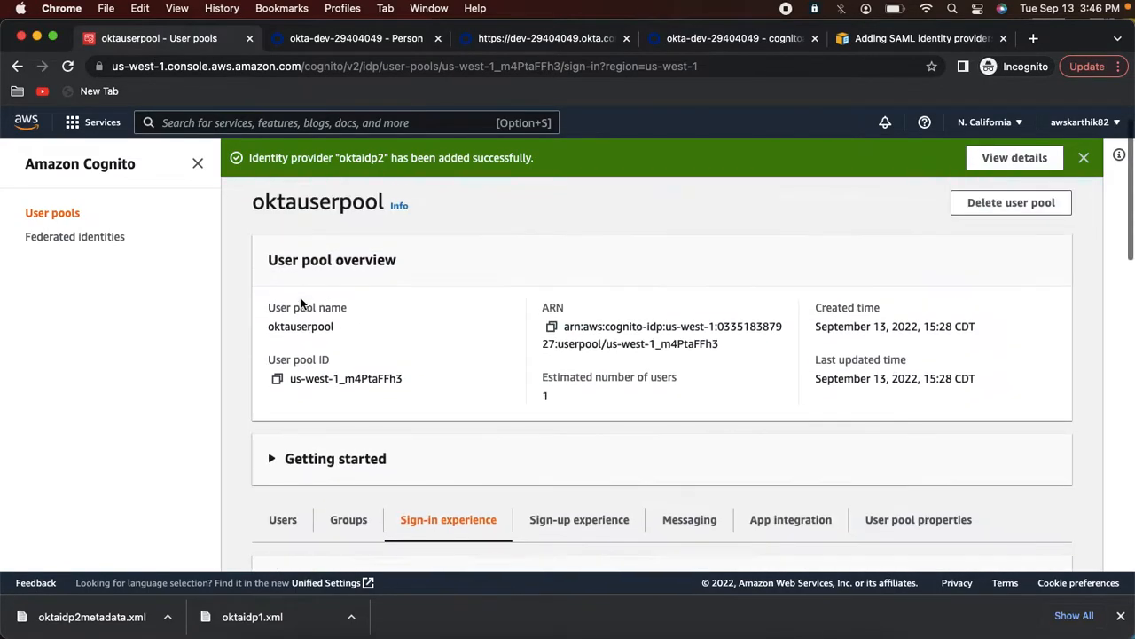
scroll(621, 390, "down", 2)
left_click(780, 373)
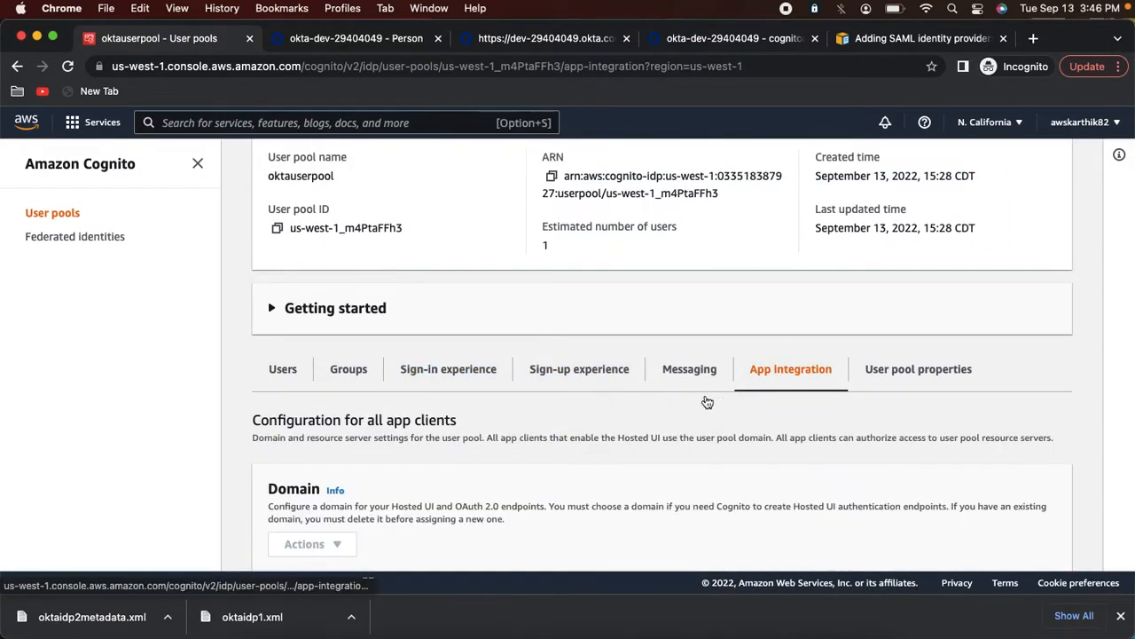
scroll(703, 399, "down", 6)
scroll(703, 401, "down", 10)
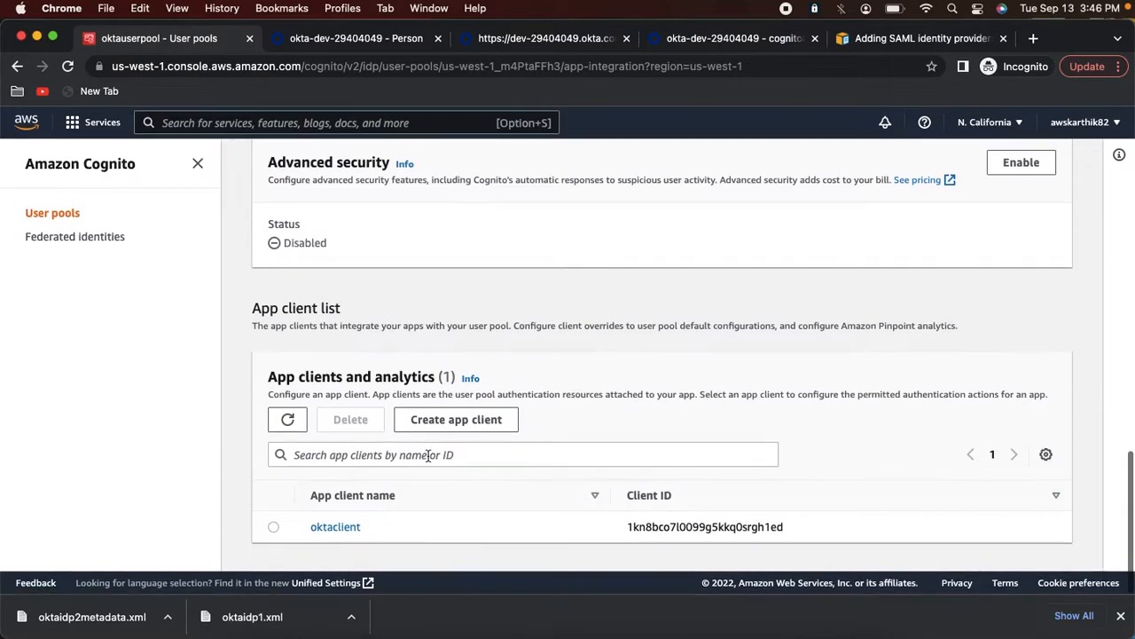
left_click(353, 527)
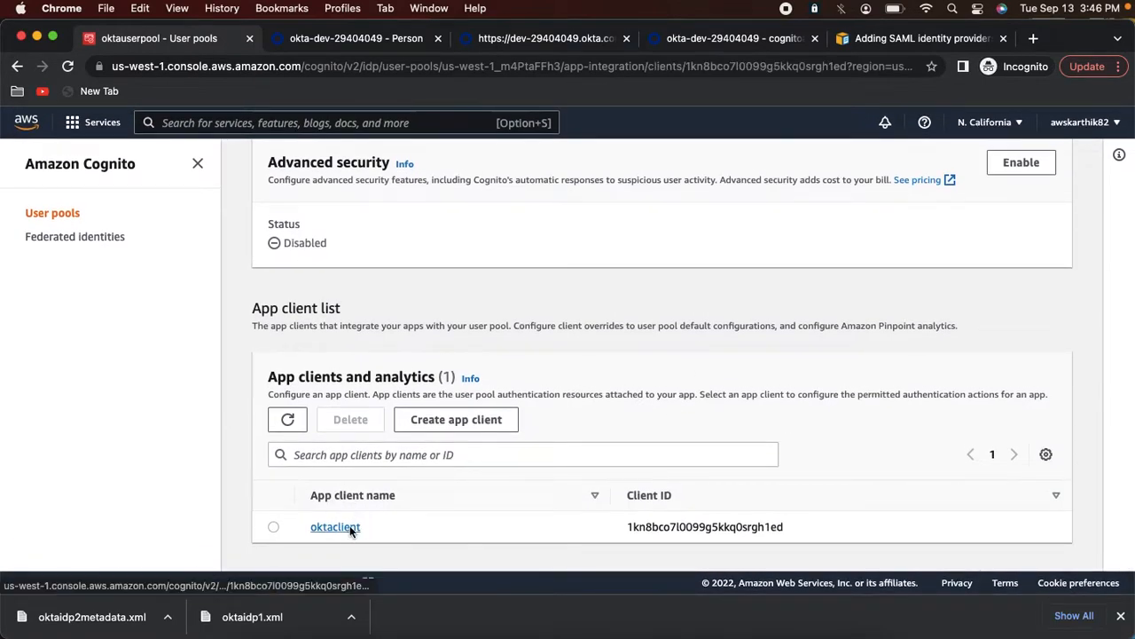
Copy the link address of oktaclient's hosted sign-in page from its Hosted UI section
scroll(489, 468, "down", 3)
scroll(487, 468, "down", 1)
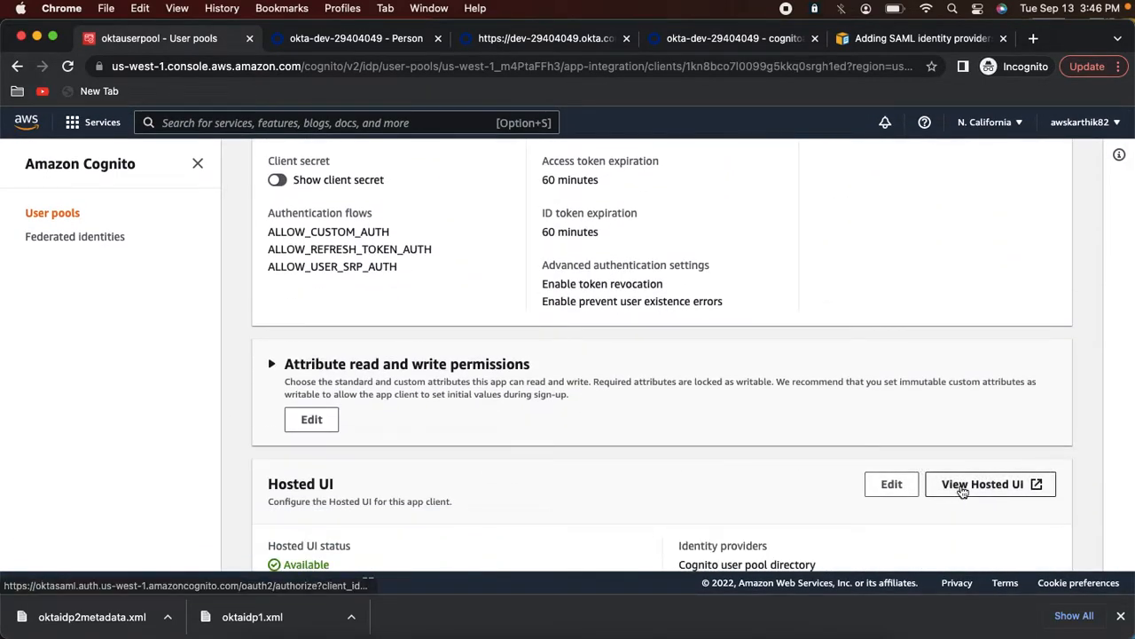
right_click(961, 490)
left_click(842, 471)
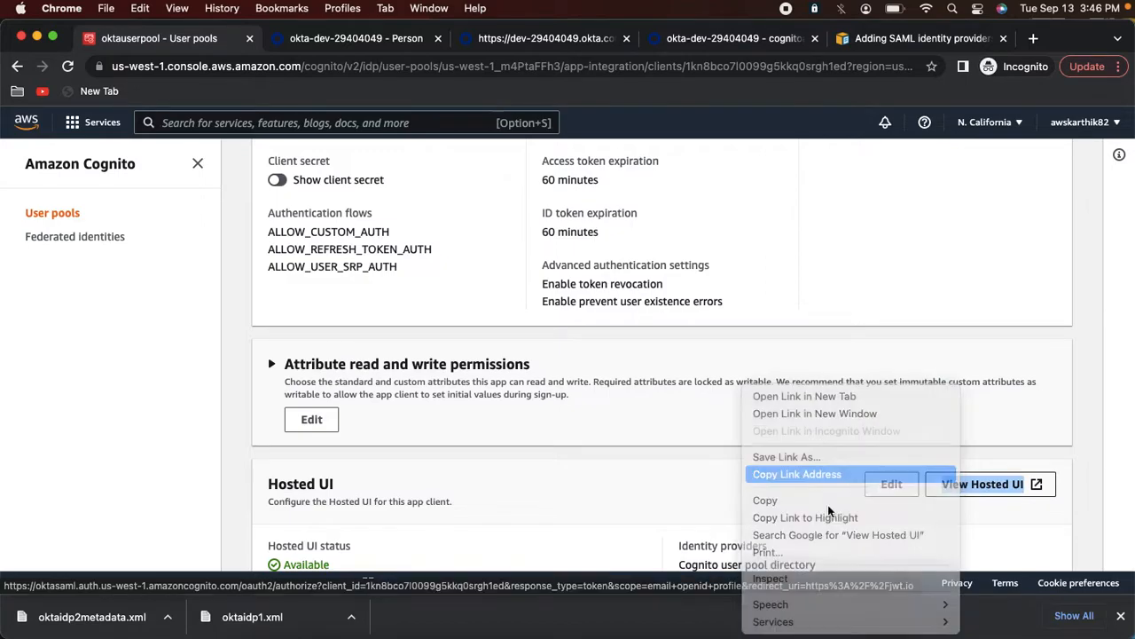
Switch to Firefox and delete the current site's local storage and the current context cookies
left_click(567, 631)
left_click(1087, 69)
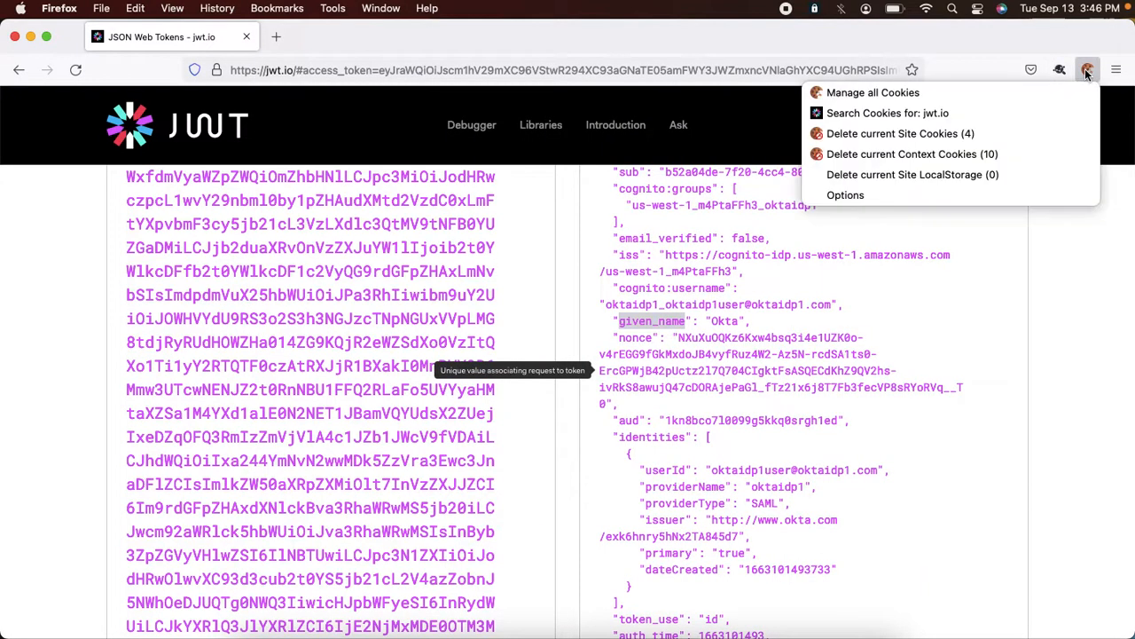
left_click(965, 174)
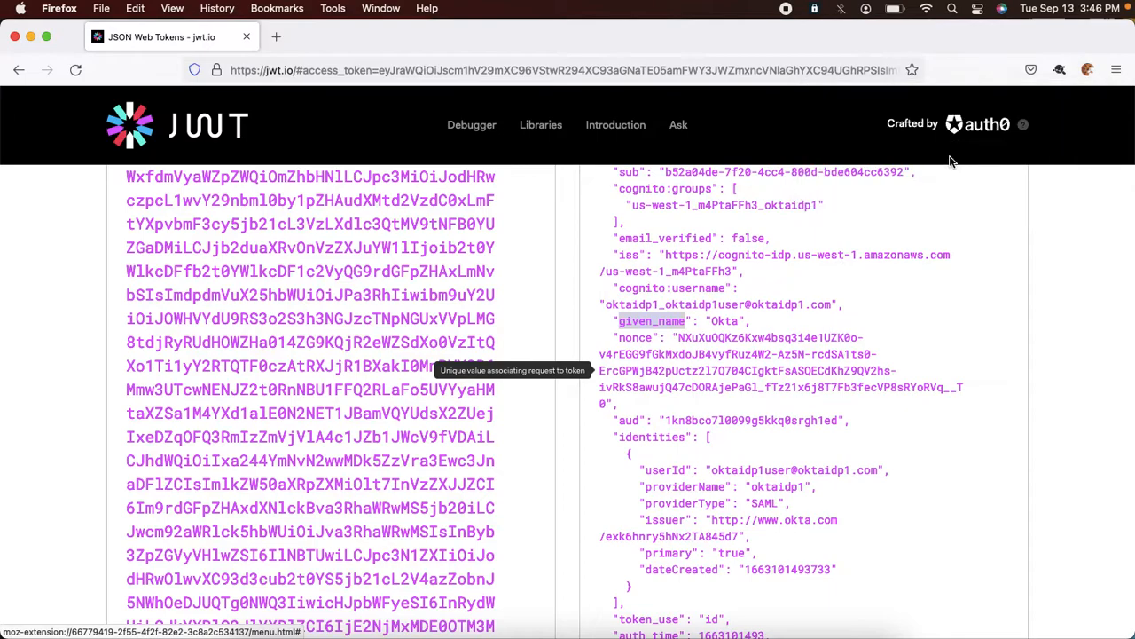
left_click(1087, 69)
left_click(1002, 154)
left_click(1067, 172)
Replace the jwt.io address with the copied Hosted UI link and load the sign-in page
left_click(438, 74)
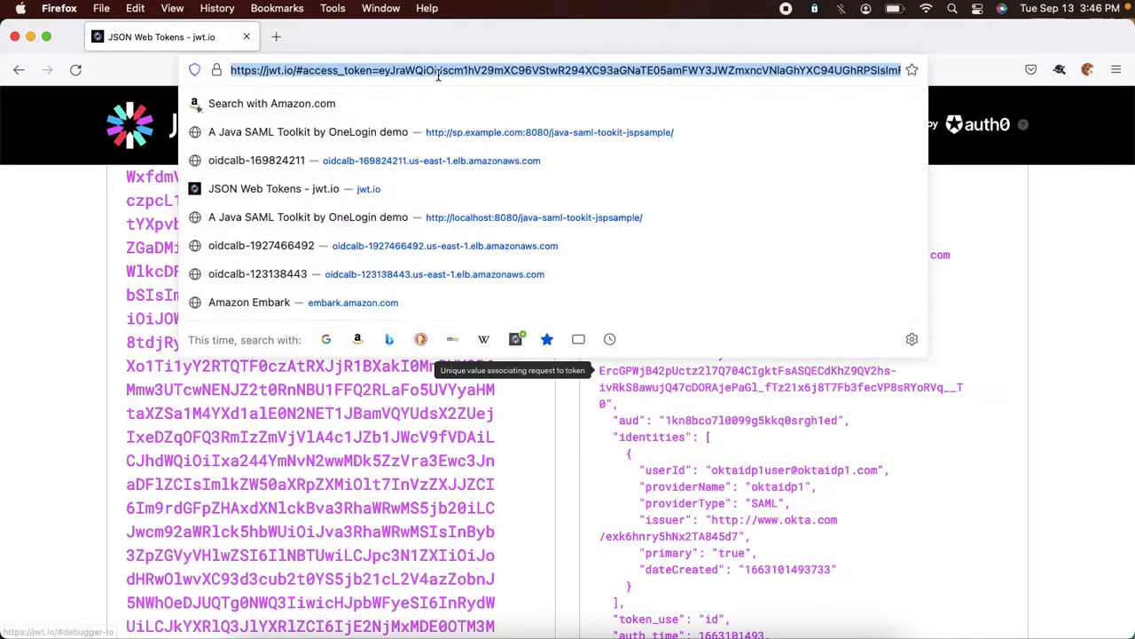
key("super+v")
key("Return")
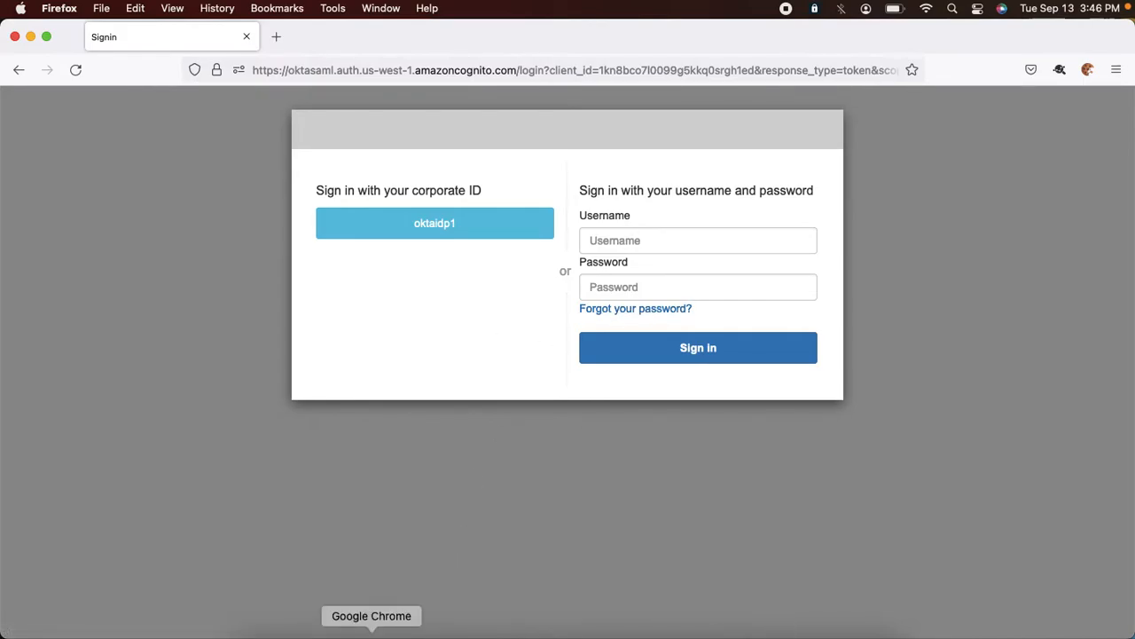
Switch to Chrome to examine oktauserpool's user list, and return to Firefox to check the username sign-in field
left_click(372, 632)
scroll(305, 379, "up", 10)
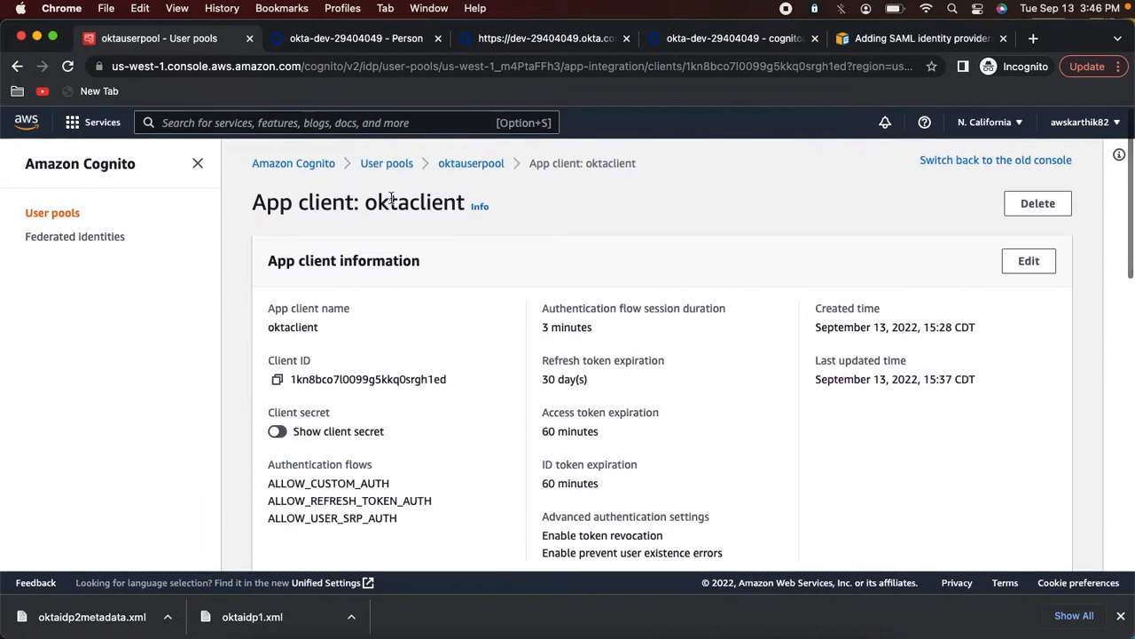
left_click(472, 163)
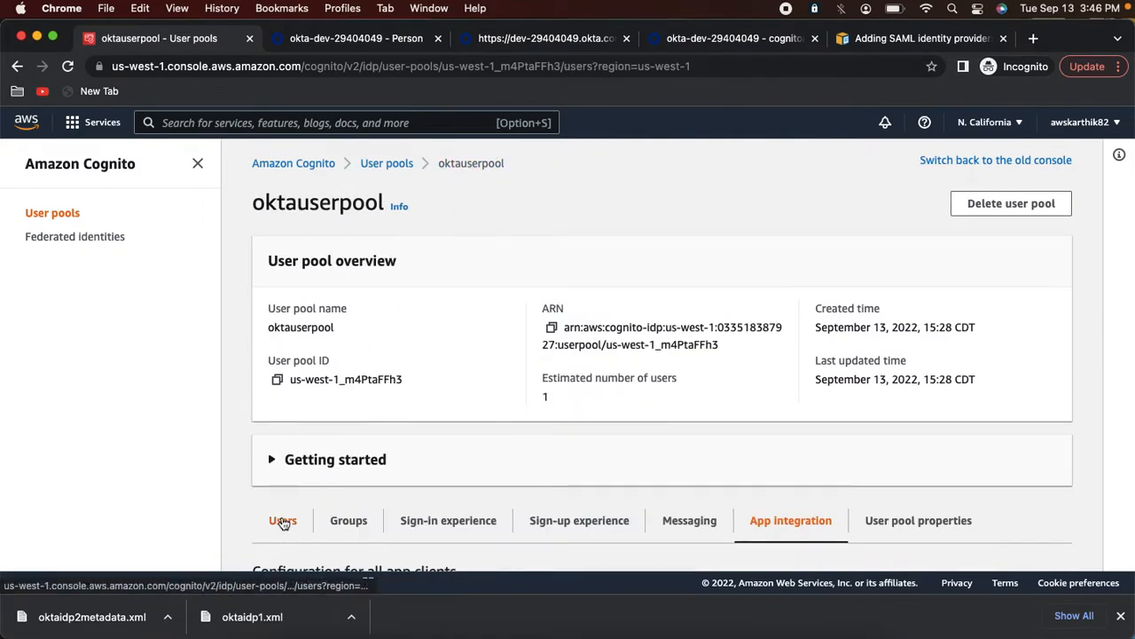
left_click(283, 522)
scroll(355, 399, "down", 5)
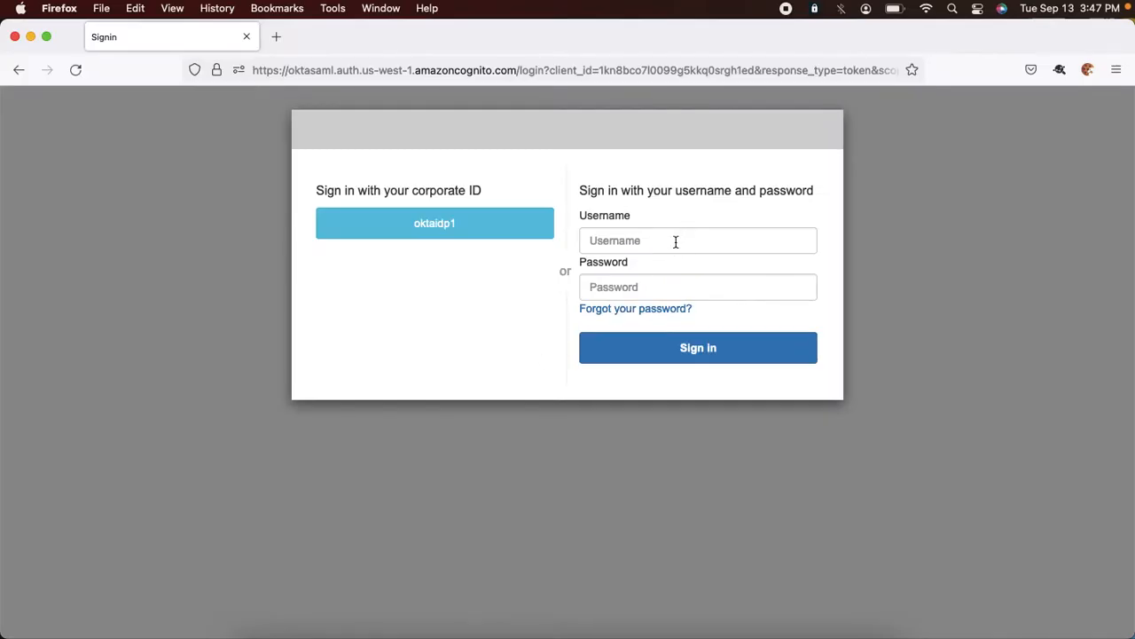
left_click(676, 241)
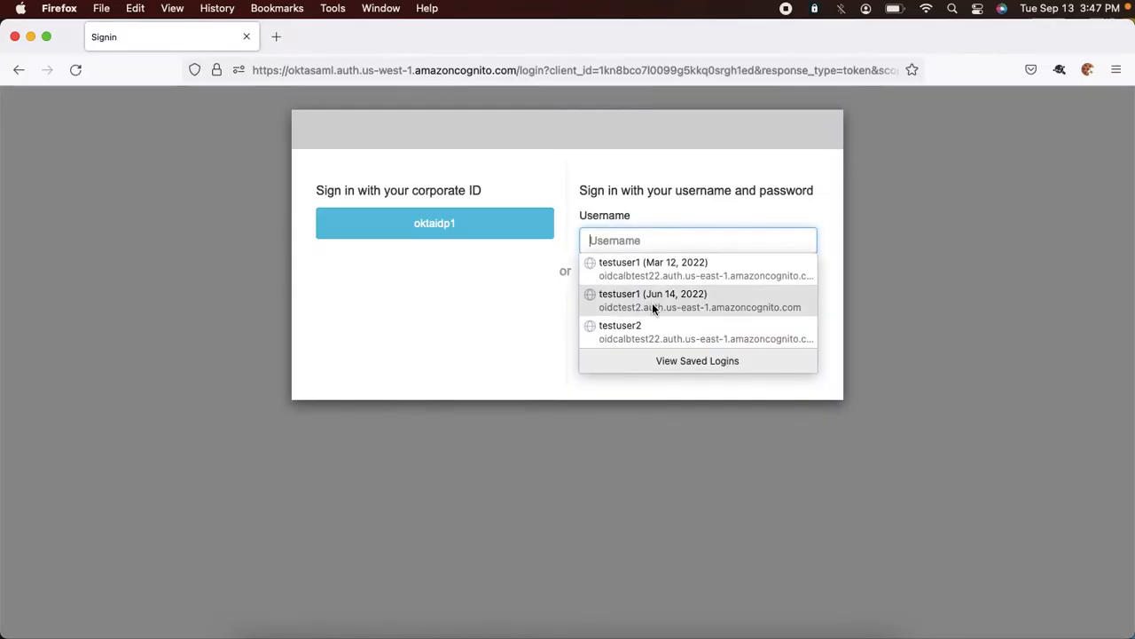
left_click(852, 314)
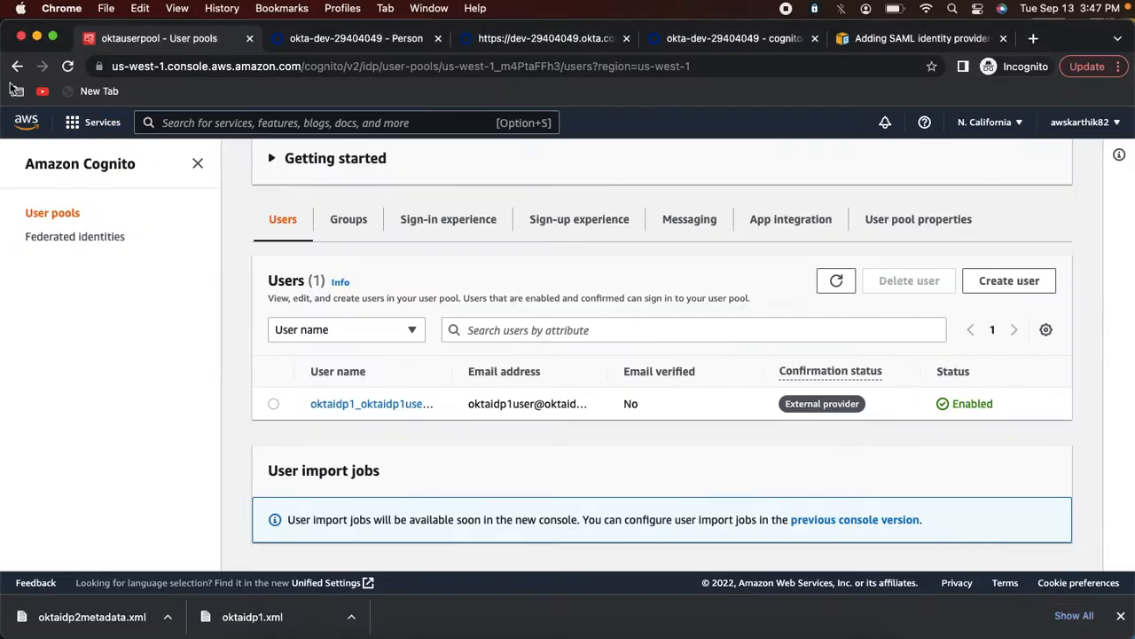
Go back in the Cognito console to the oktaclient app client and open its Hosted UI settings for editing
left_click(17, 66)
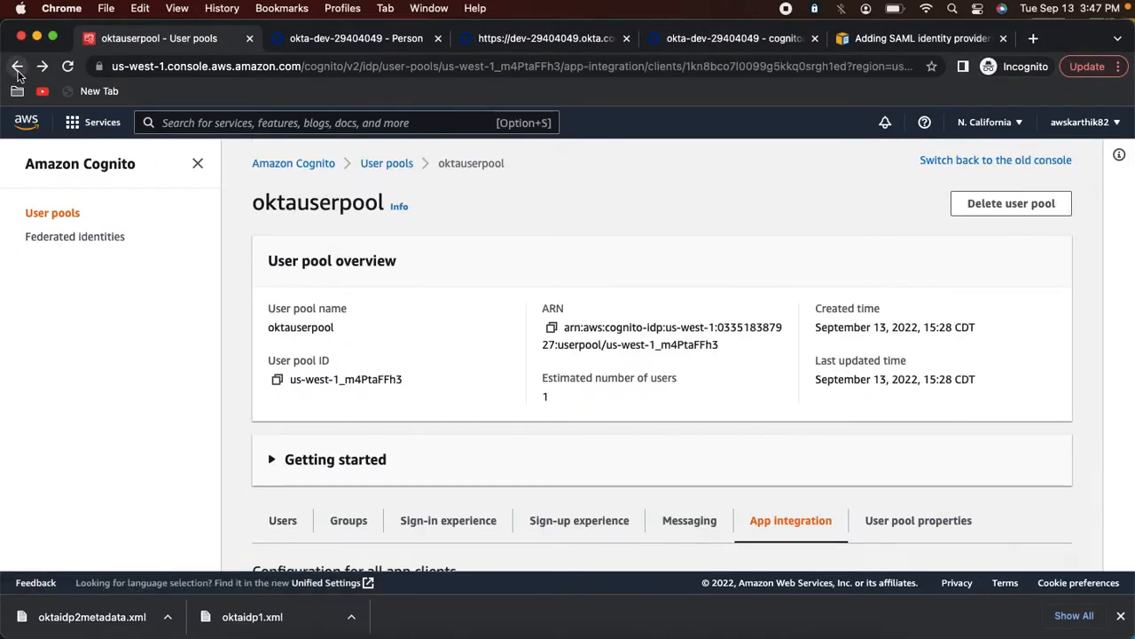
left_click(17, 70)
scroll(390, 301, "down", 5)
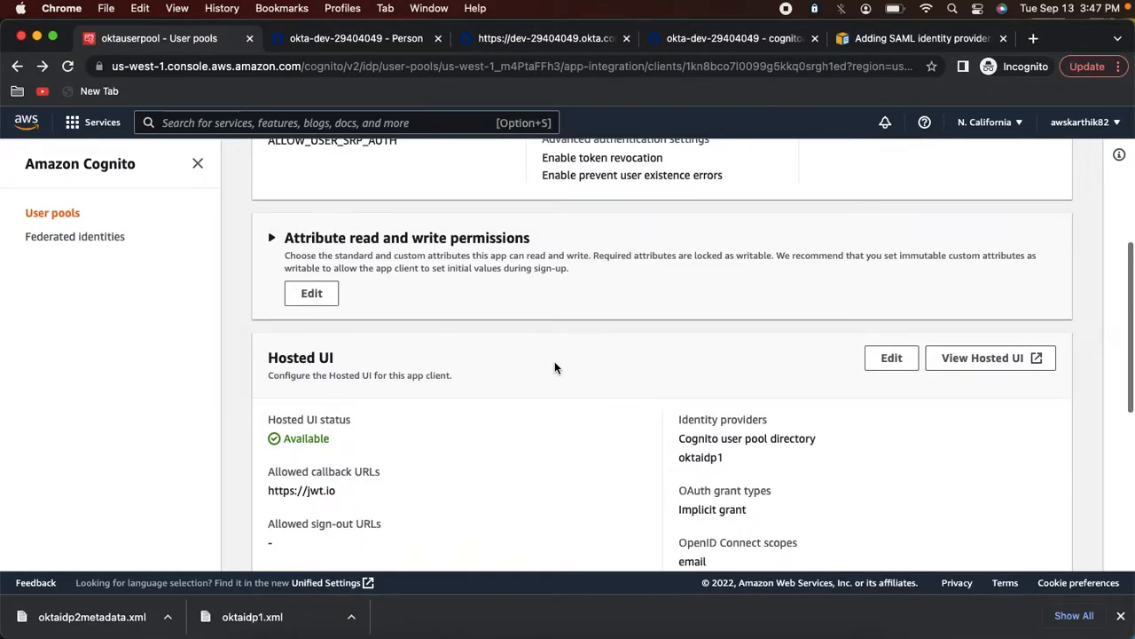
scroll(794, 291, "down", 3)
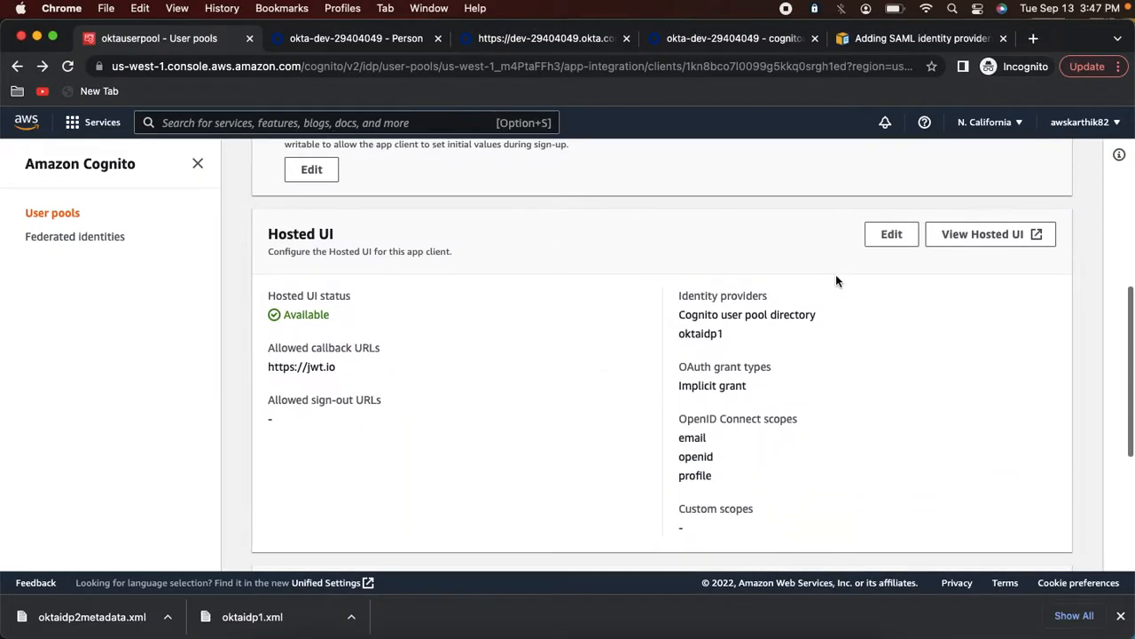
left_click(892, 234)
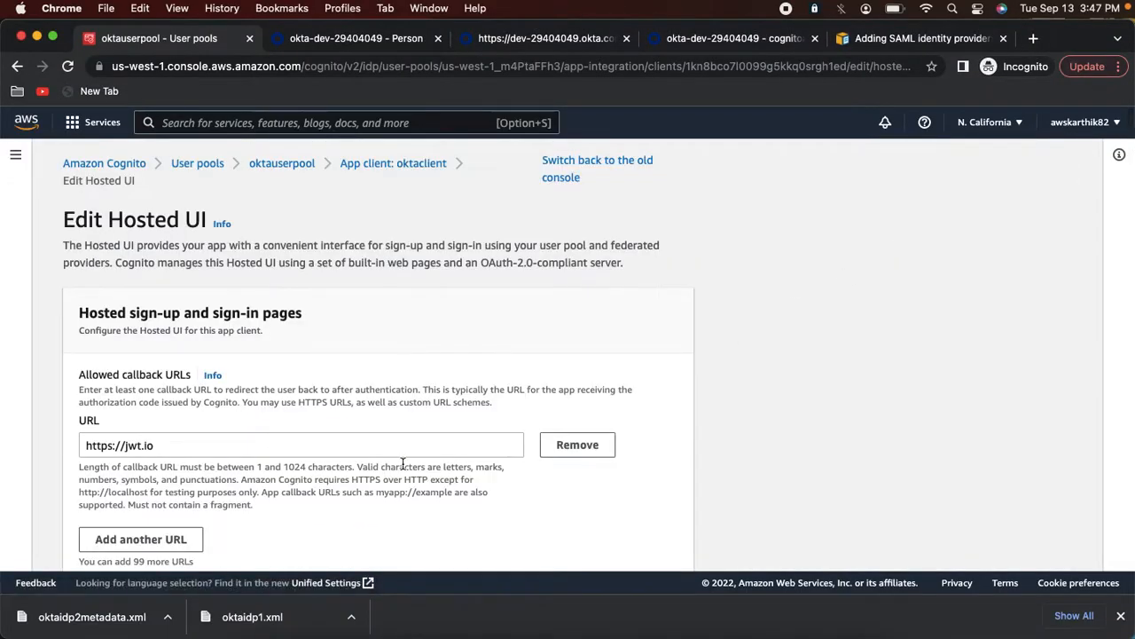
Add oktaidp2 to the identity providers available to the app client
scroll(402, 463, "down", 10)
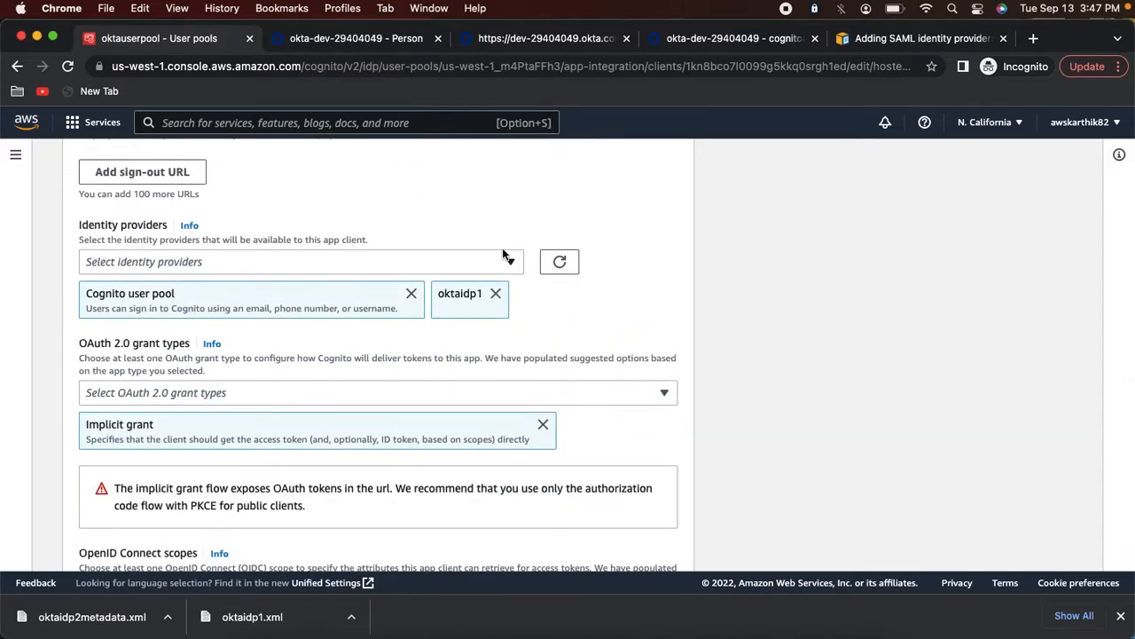
left_click(503, 254)
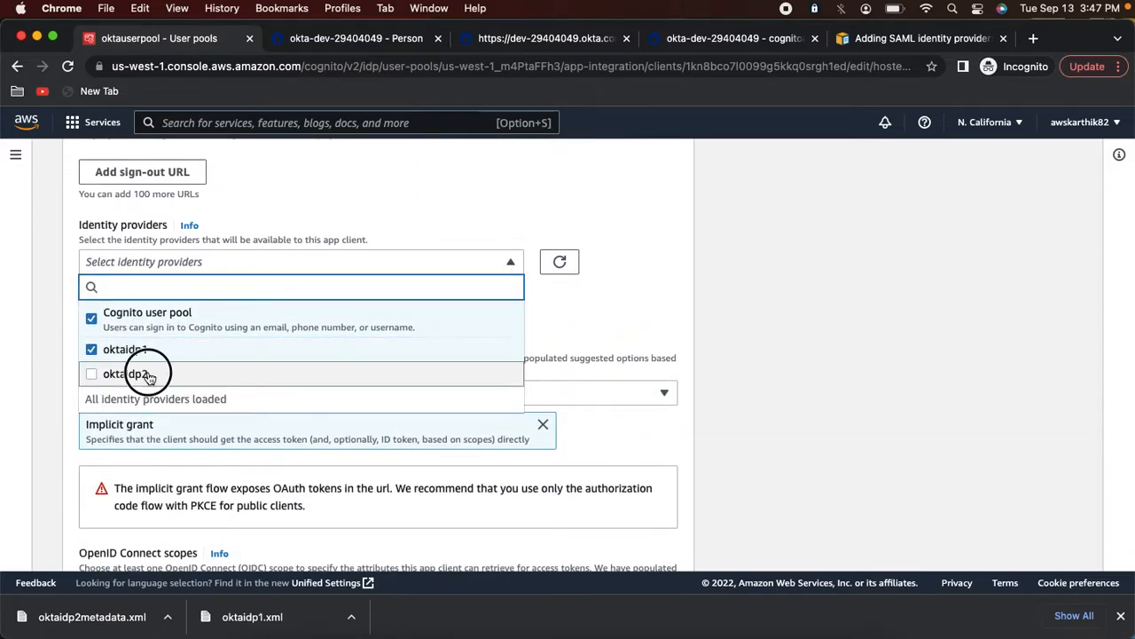
left_click(149, 374)
left_click(607, 334)
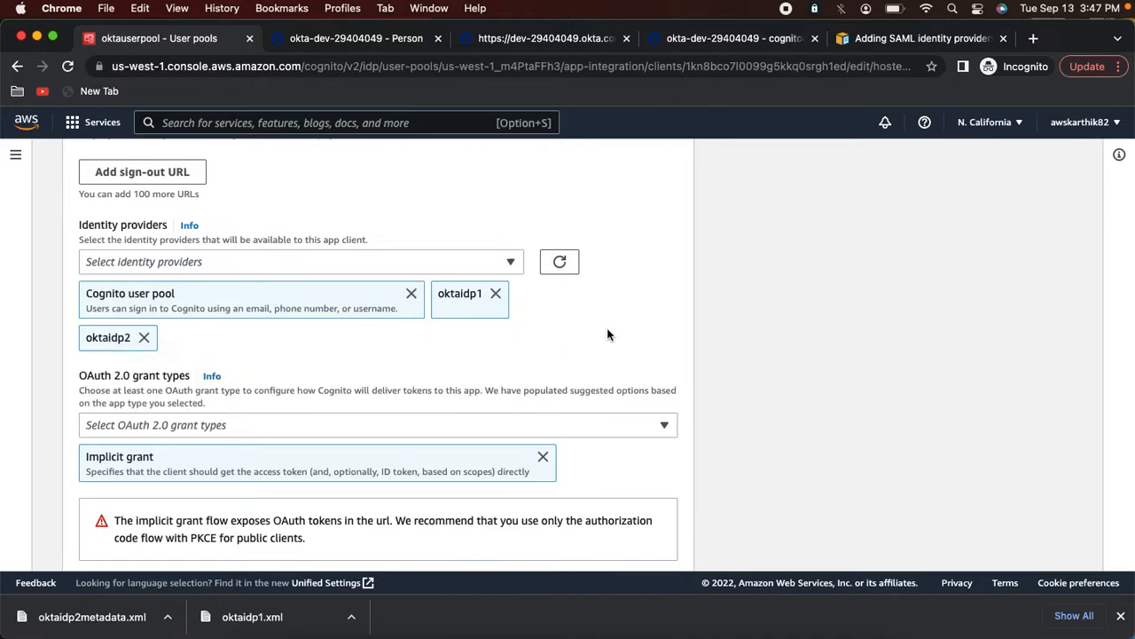
Save the Hosted UI changes and reload the hosted sign-in page in Firefox
scroll(608, 334, "down", 5)
scroll(608, 334, "up", 3)
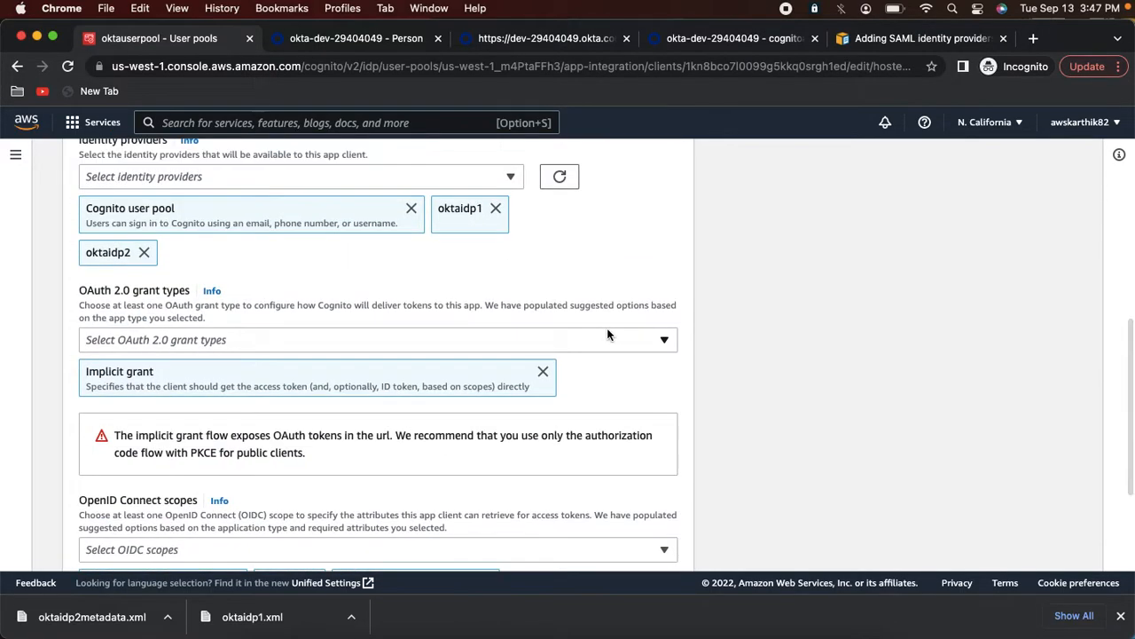
scroll(608, 334, "down", 3)
scroll(608, 334, "down", 3)
left_click(612, 543)
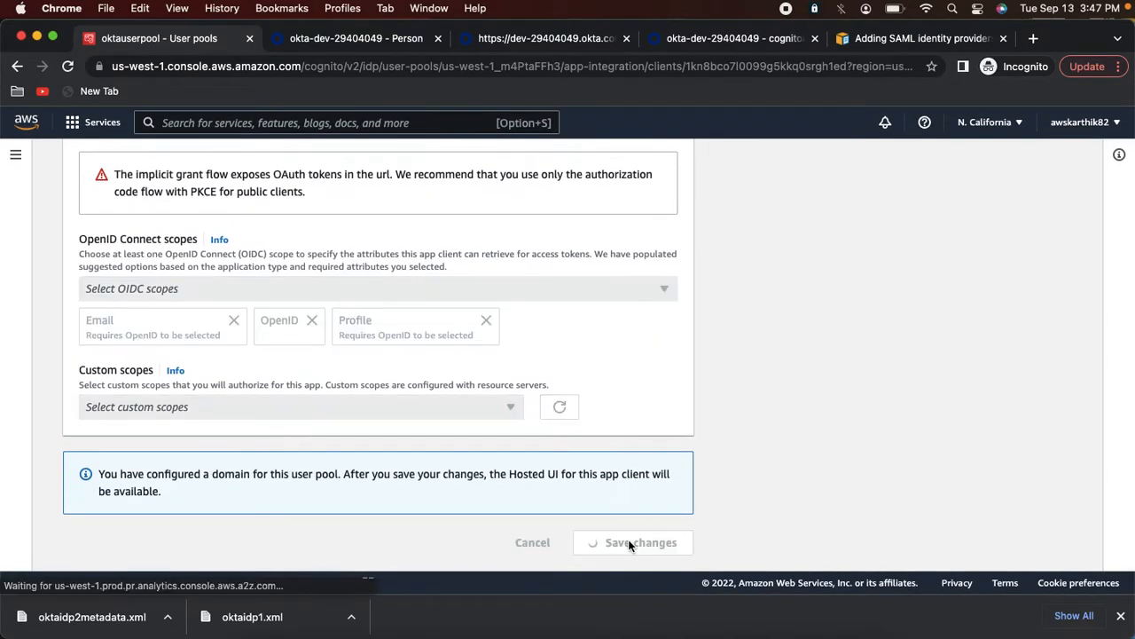
key("super+Tab")
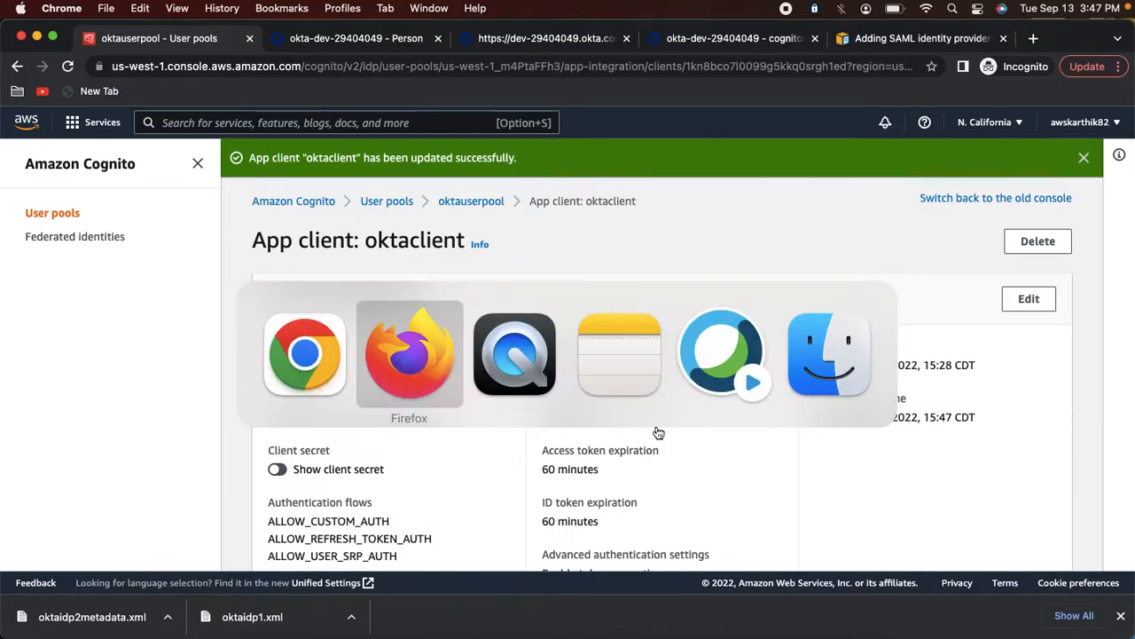
key("super+r")
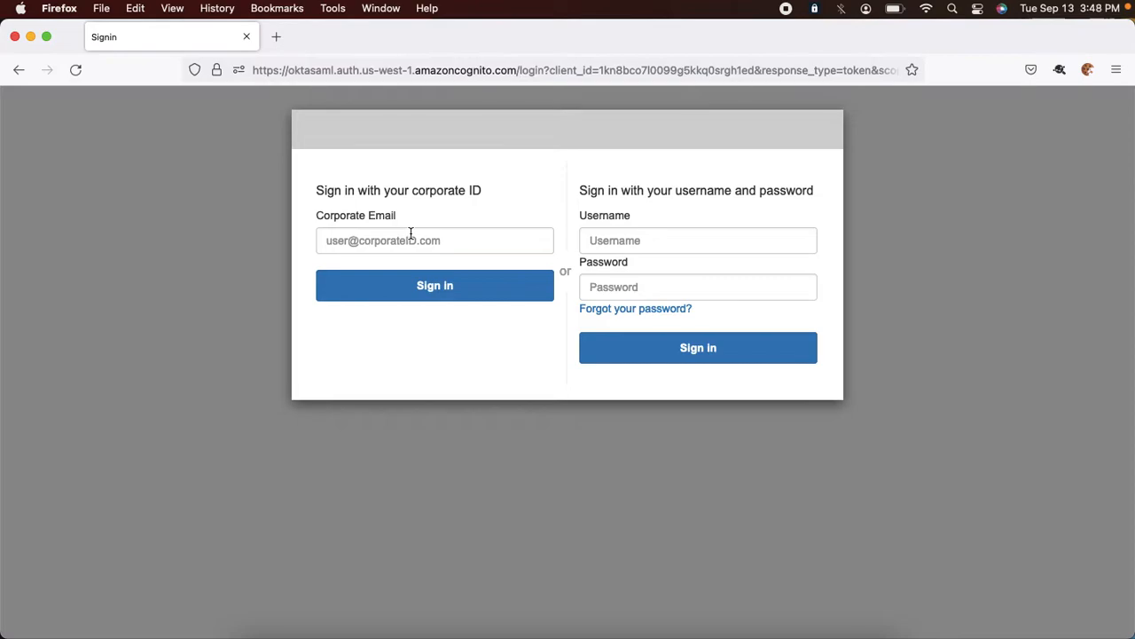
Switch back to the Cognito console and show the federated identity providers in oktauserpool's sign-in experience
key("super+Tab")
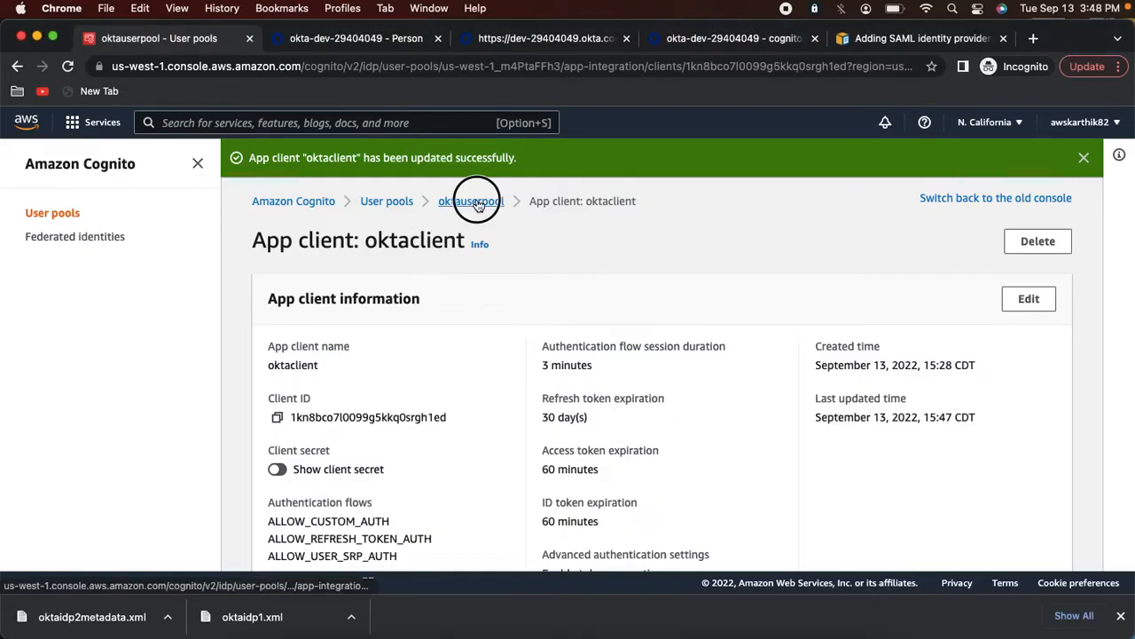
left_click(471, 202)
scroll(428, 341, "down", 4)
left_click(431, 340)
scroll(421, 346, "down", 5)
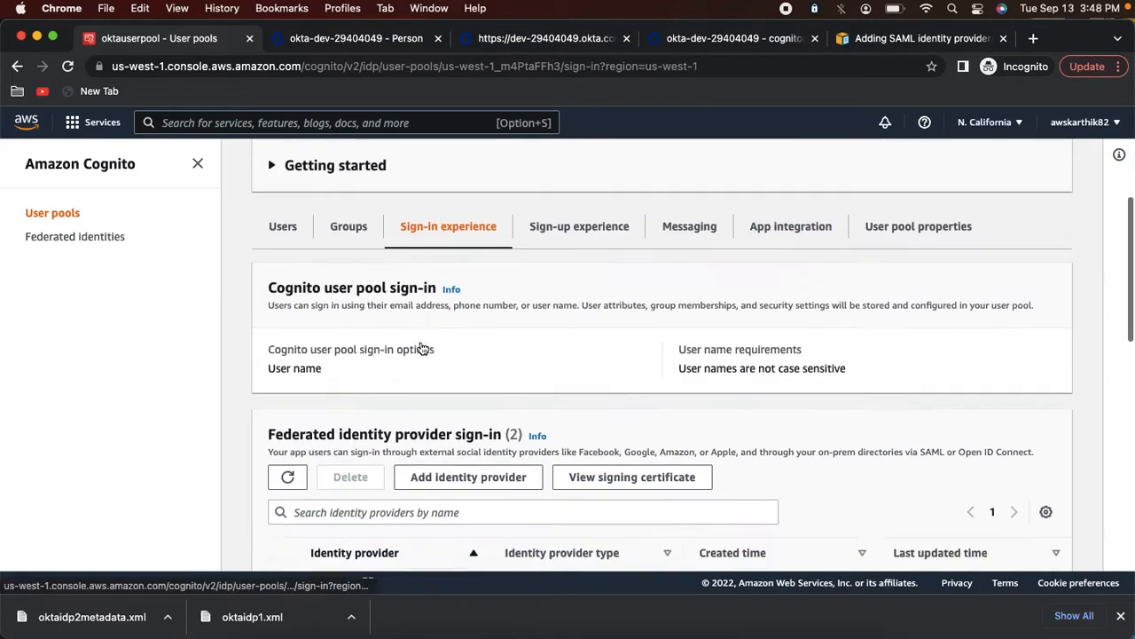
scroll(420, 343, "down", 2)
View the oktaidp1 provider's details in a separate tab, check its identifier, and close that tab
left_click(333, 383, "super")
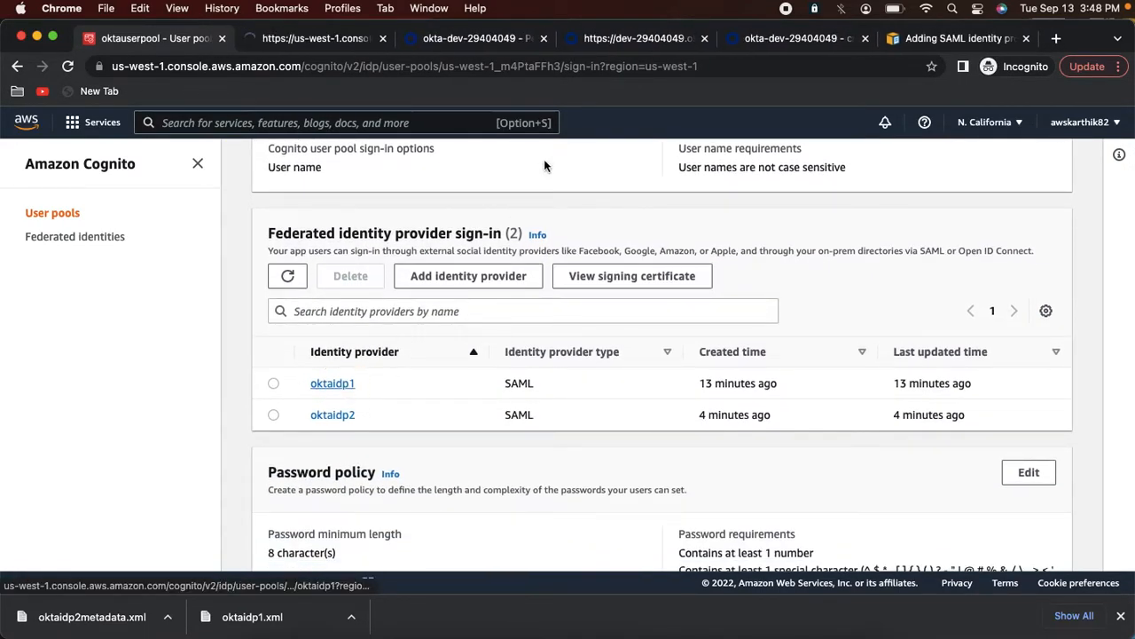
left_click(325, 38)
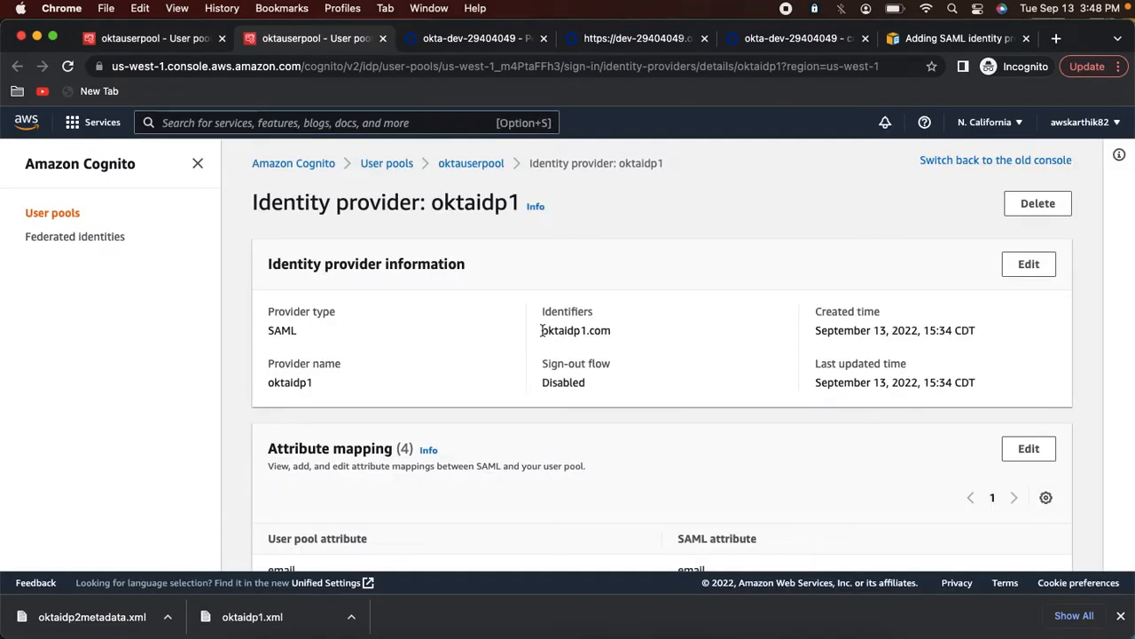
left_click_drag(542, 330, 611, 330)
left_click(383, 38)
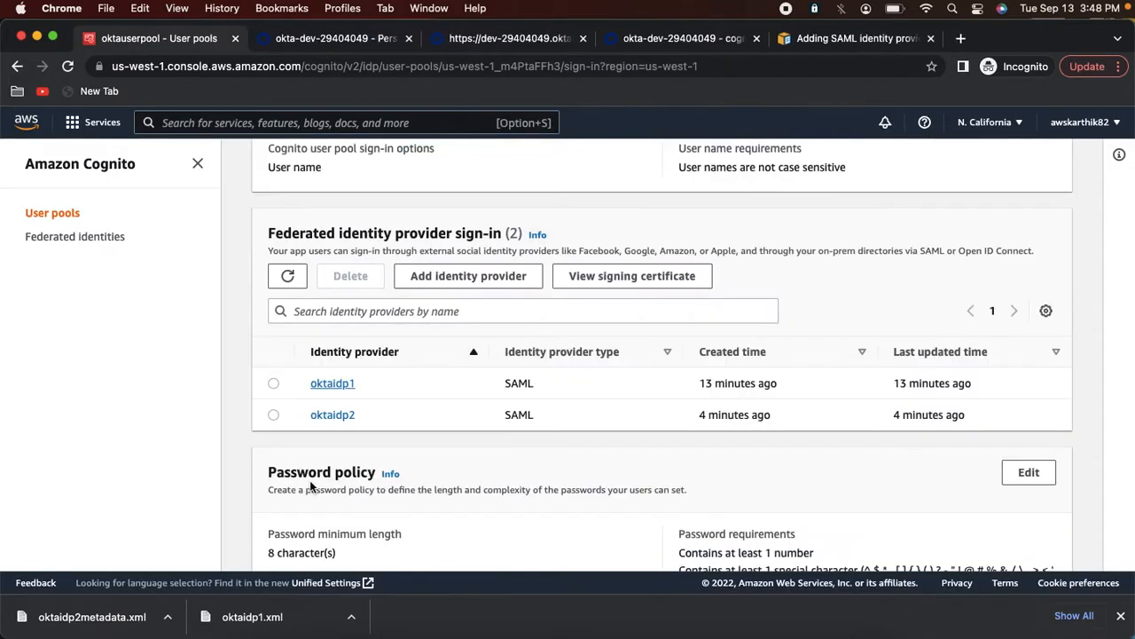
View the oktaidp2 provider's details in a separate tab, check its identifier, and close that tab
left_click(330, 414, "super")
left_click(326, 39)
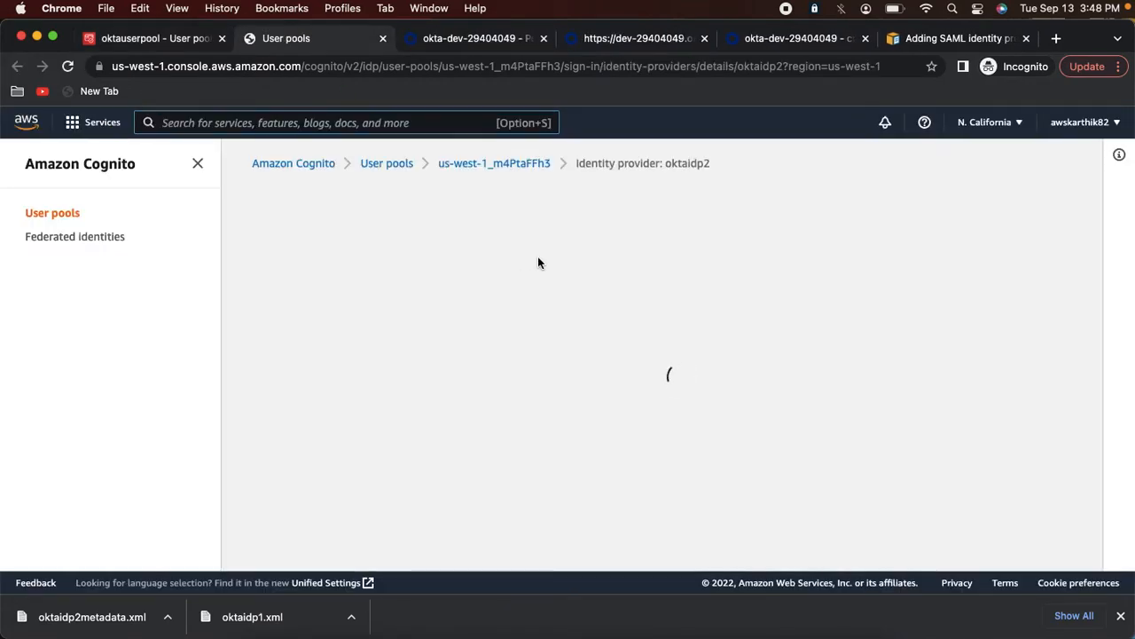
left_click_drag(542, 330, 621, 335)
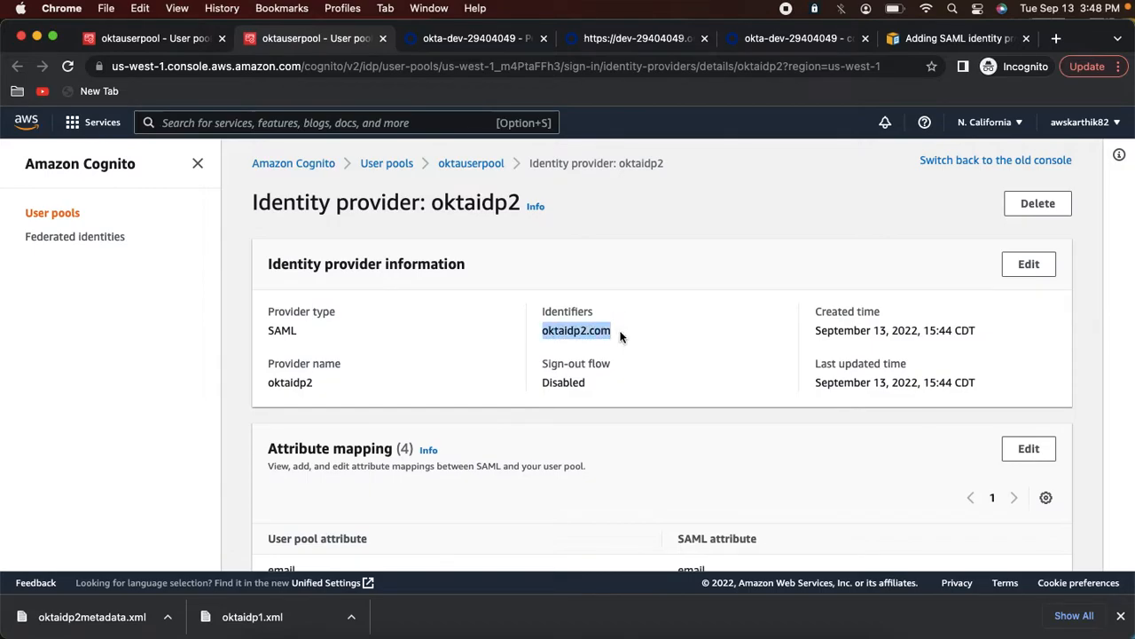
left_click(383, 39)
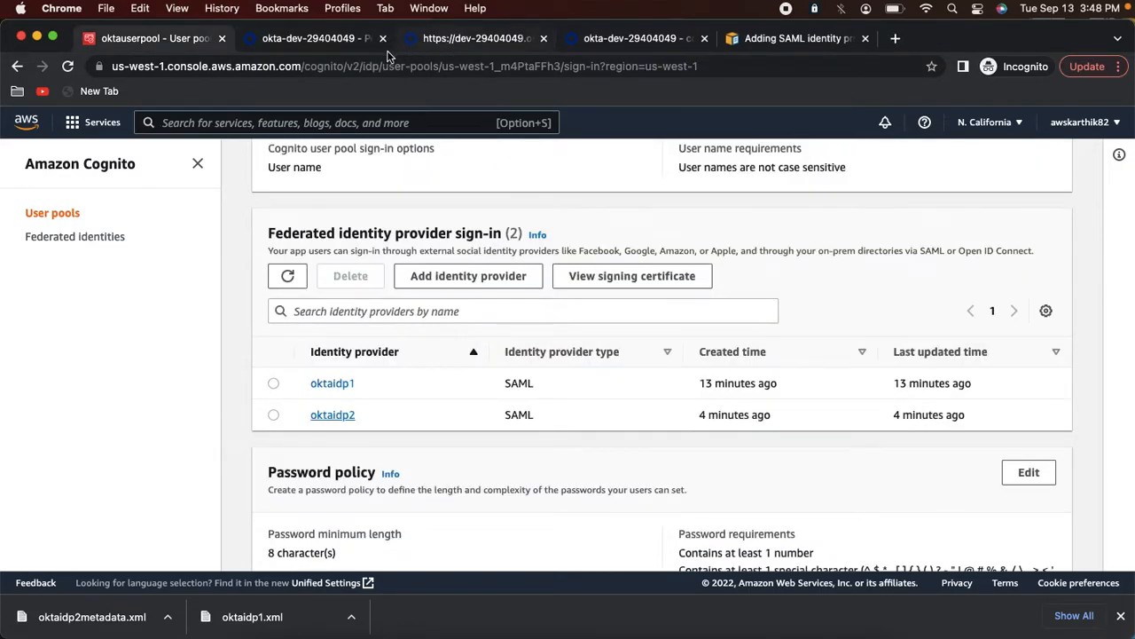
Open the People directory in the Okta admin console and copy the IDP1 test user's primary email
left_click(333, 40)
left_click(76, 256)
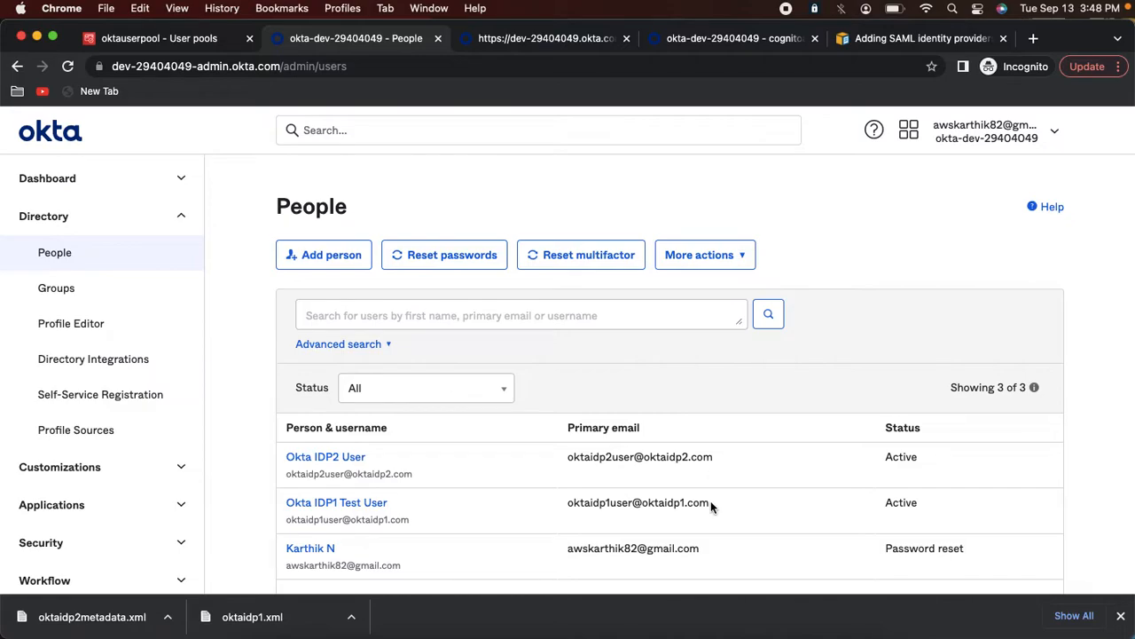
left_click_drag(710, 502, 568, 504)
key("super+c")
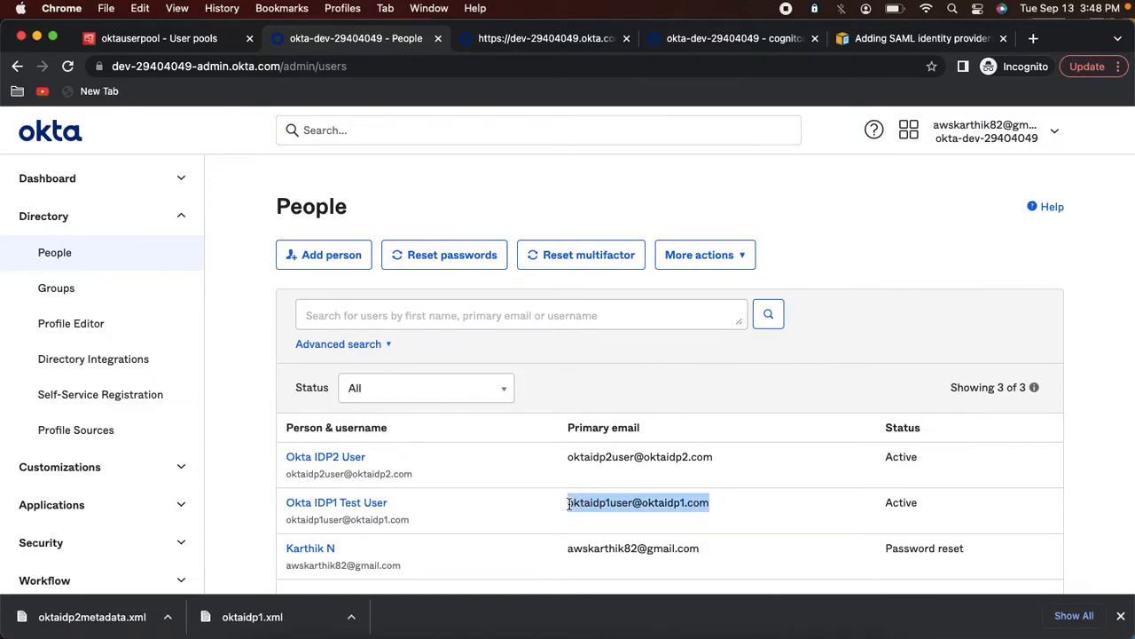
Open the Okta Applications list to check the active Cognito apps
scroll(37, 435, "down", 1)
left_click(45, 454)
left_click(62, 540)
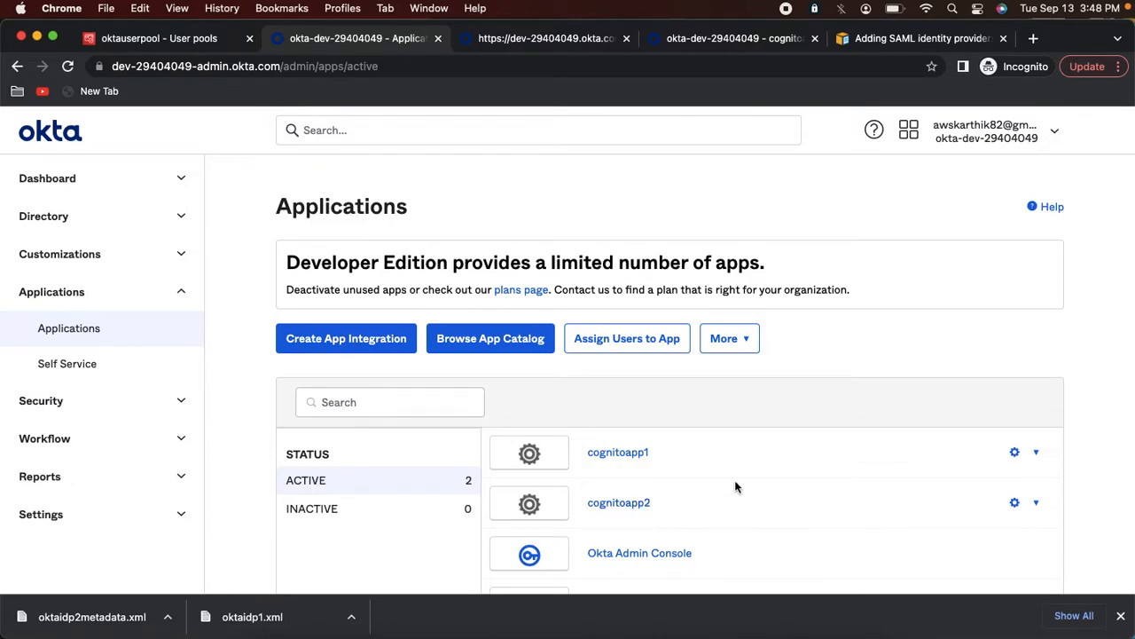
Switch to Firefox and paste the IDP1 test user's email into the Corporate Email field
key("super+Tab")
left_click(424, 240)
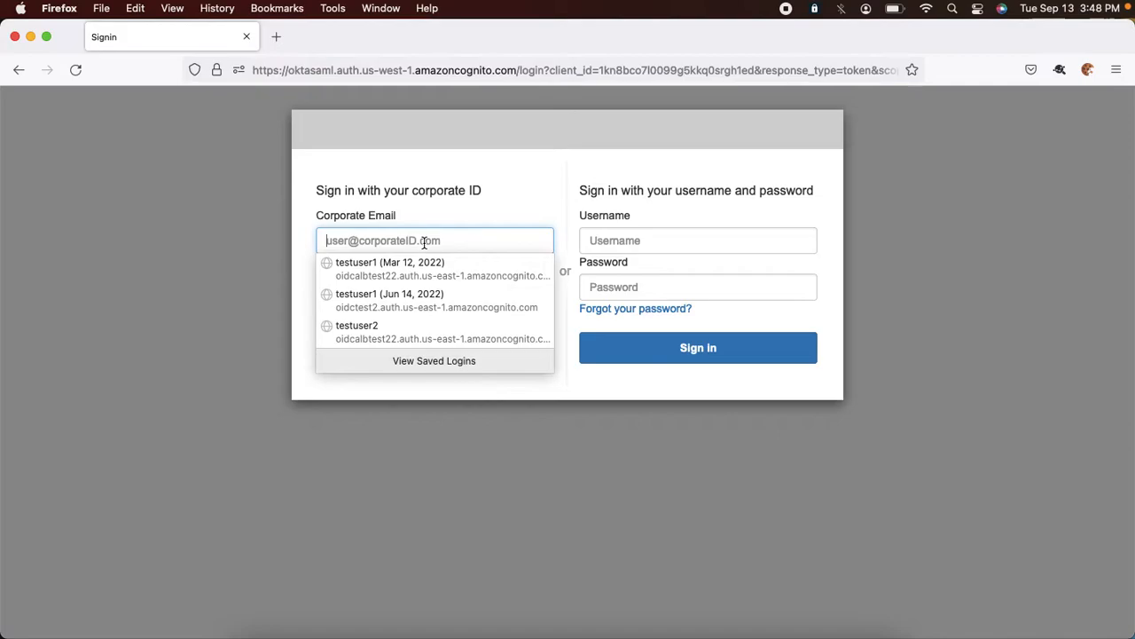
key("super+v")
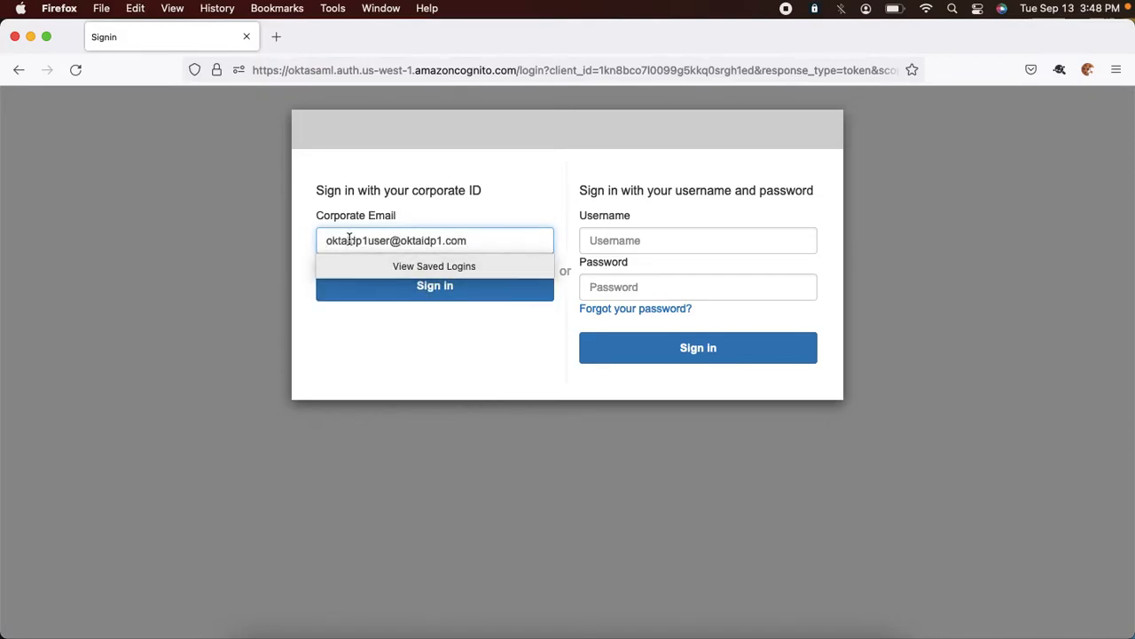
Submit the corporate sign-in, enter the IDP1 test user's email and password on the Okta page, and review the decoded token
left_click(290, 251)
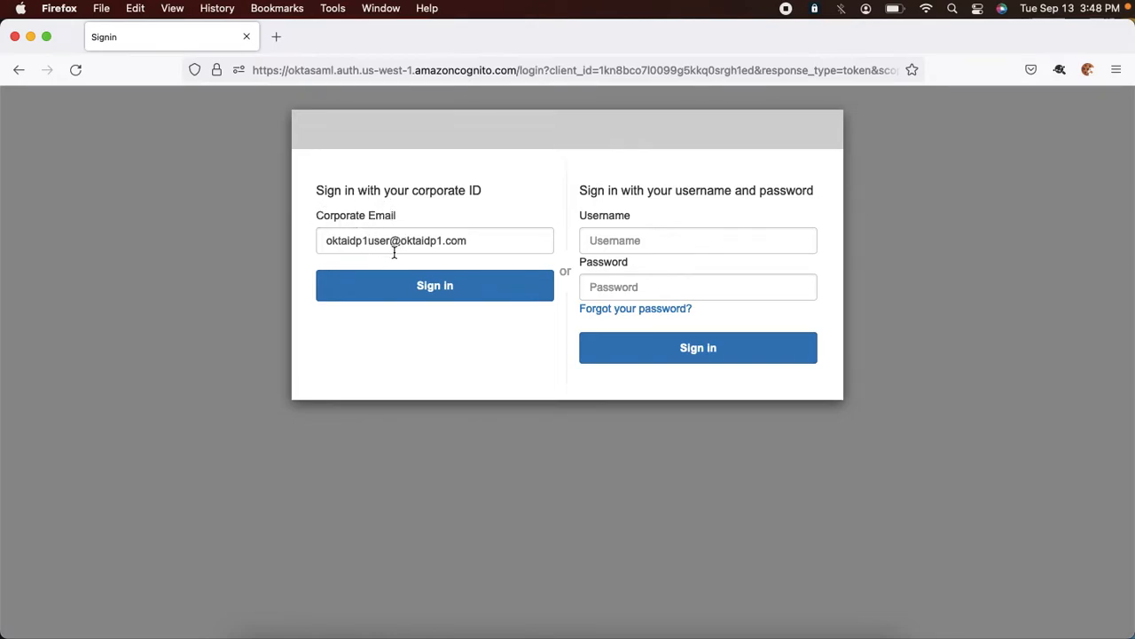
left_click(453, 293)
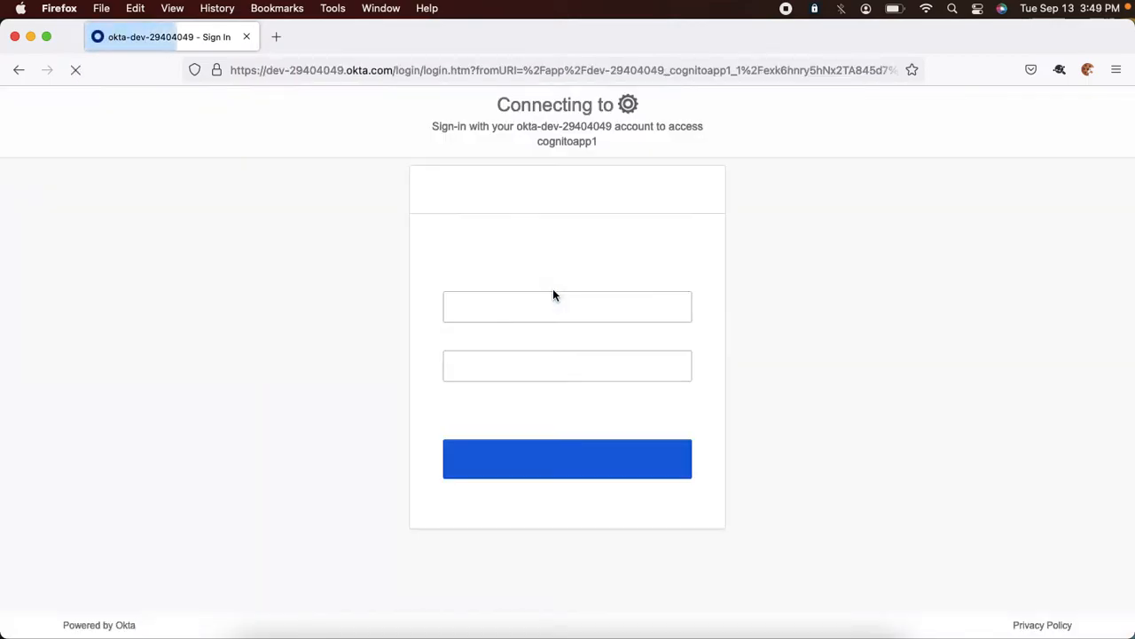
key("super+v")
key("Tab")
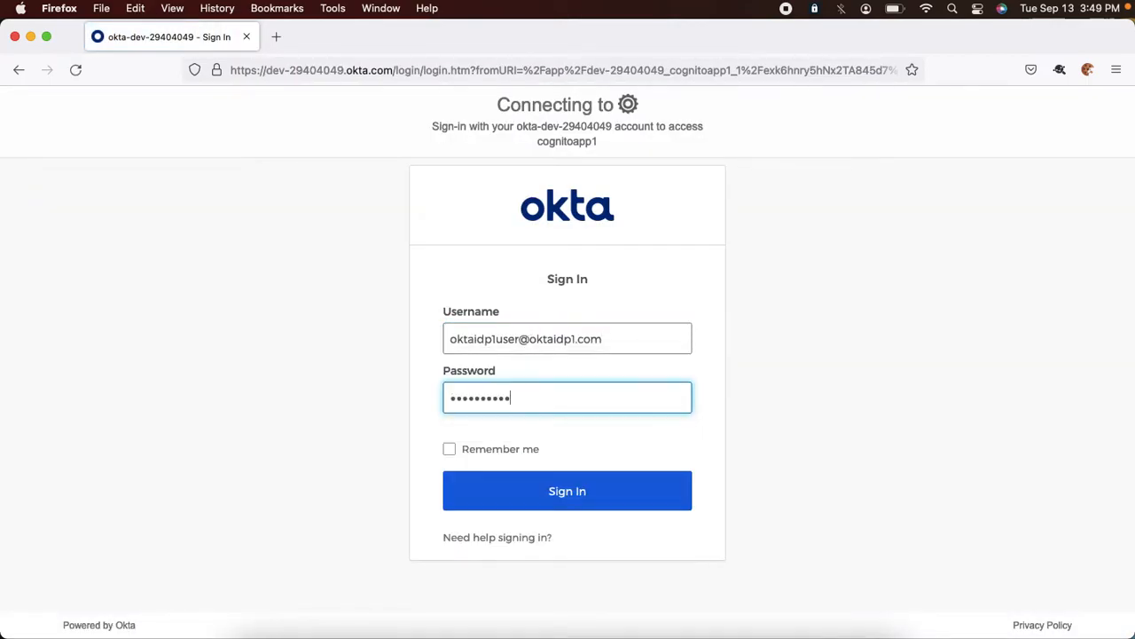
left_click(563, 492)
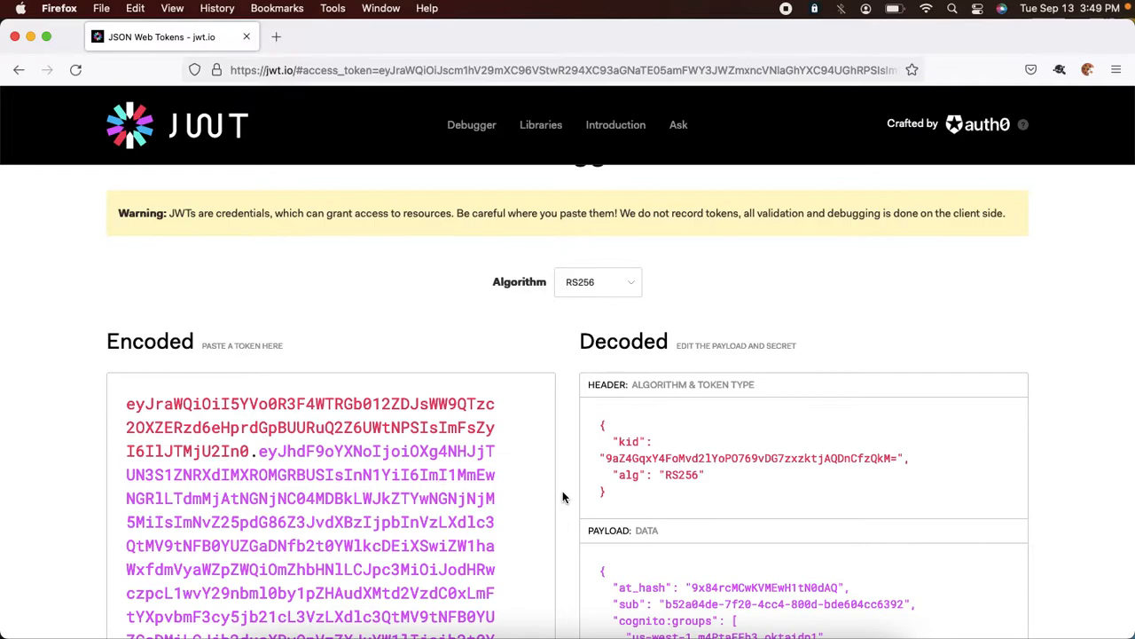
scroll(685, 261, "down", 10)
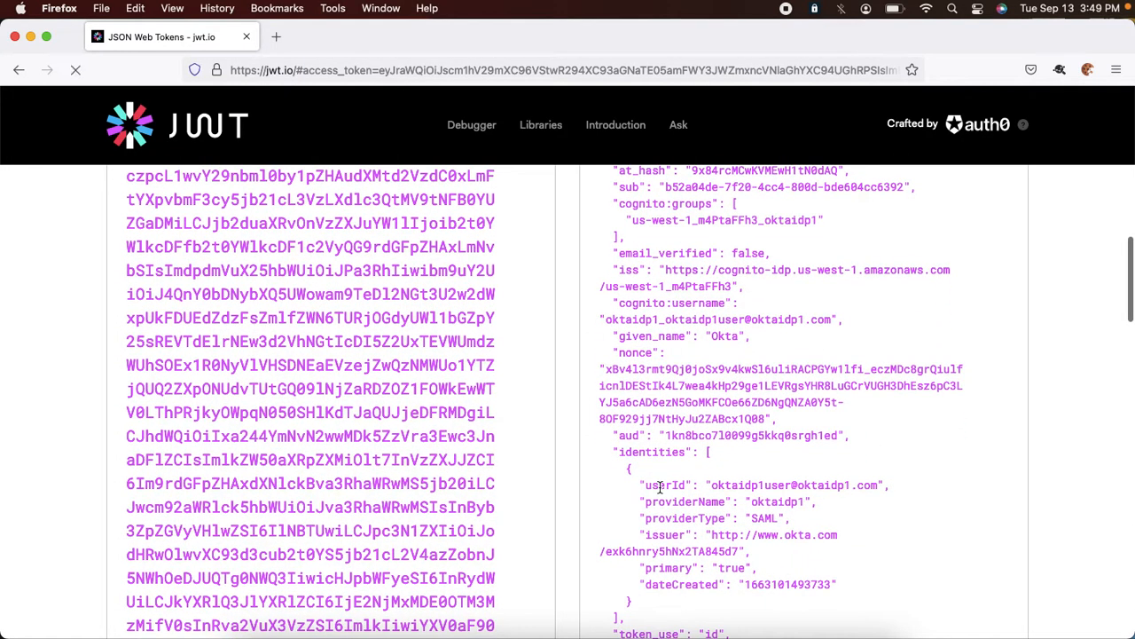
Delete all current context cookies with Cookie Quick Manager
left_click(1087, 69)
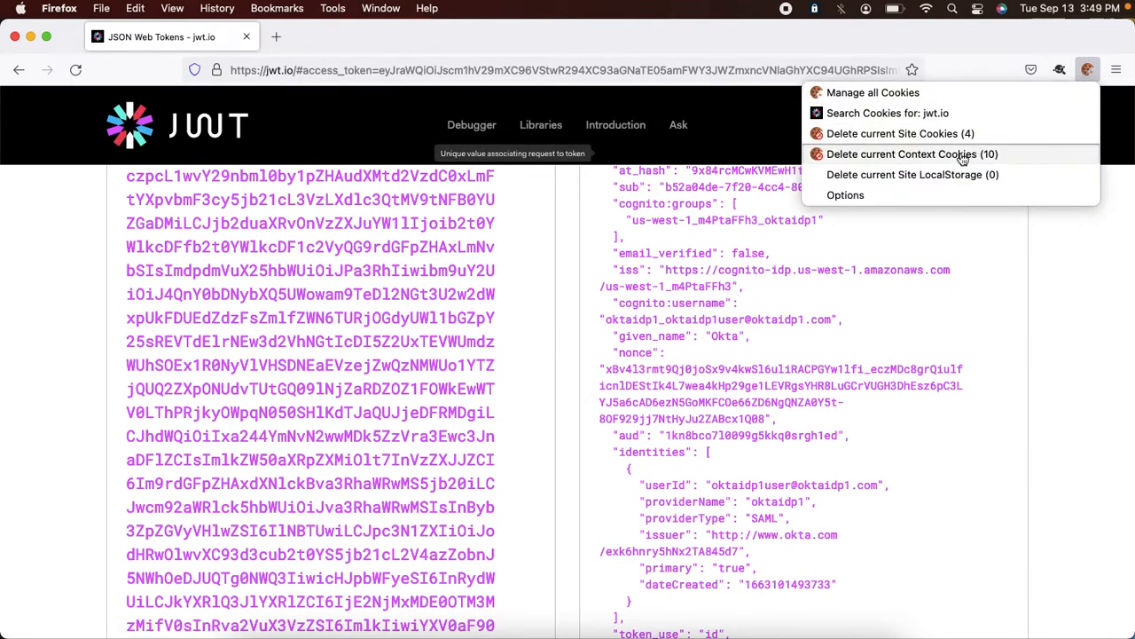
left_click(964, 156)
left_click(1067, 173)
left_click(1088, 69)
left_click(1089, 230)
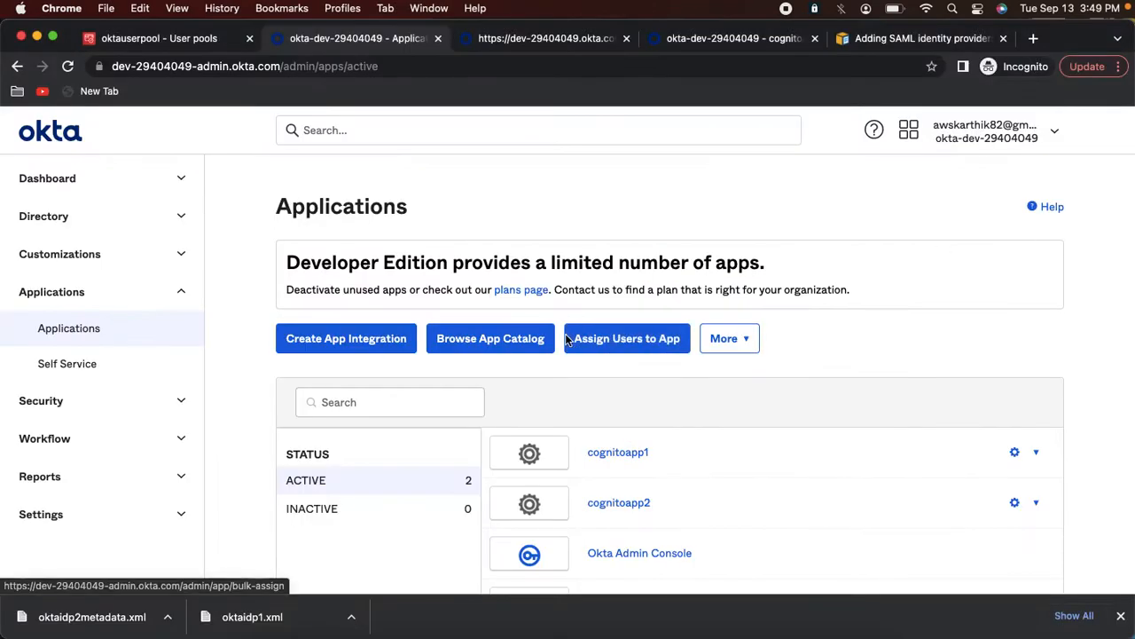
Switch to the Cognito console in Chrome and open the oktaclient app client from oktauserpool's app integration settings
left_click(161, 39)
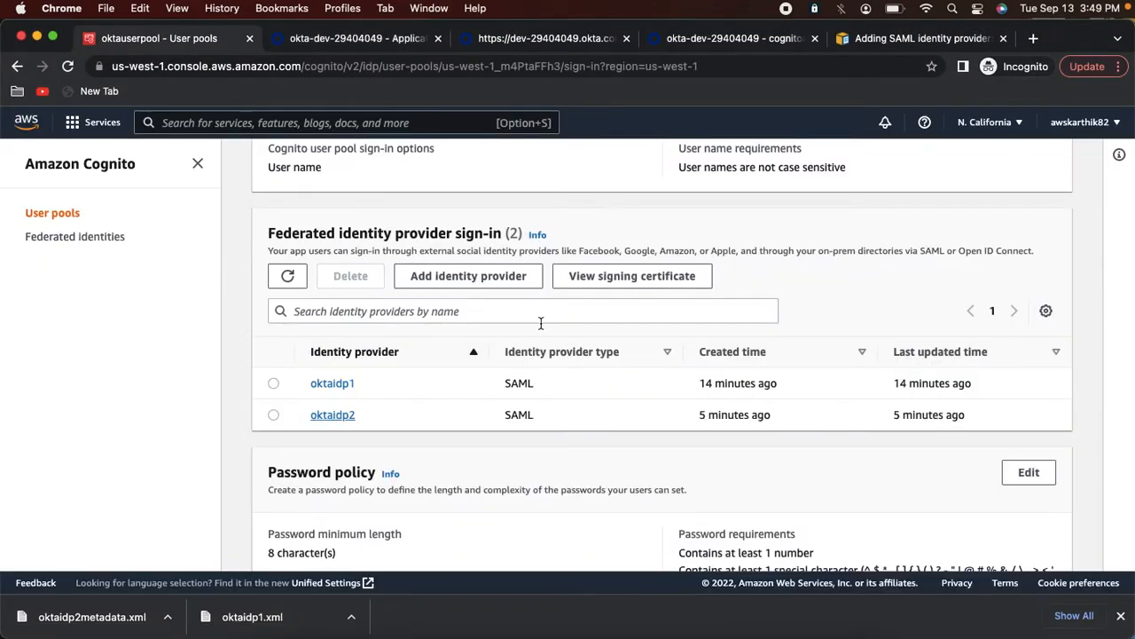
scroll(541, 323, "up", 10)
scroll(543, 330, "down", 1)
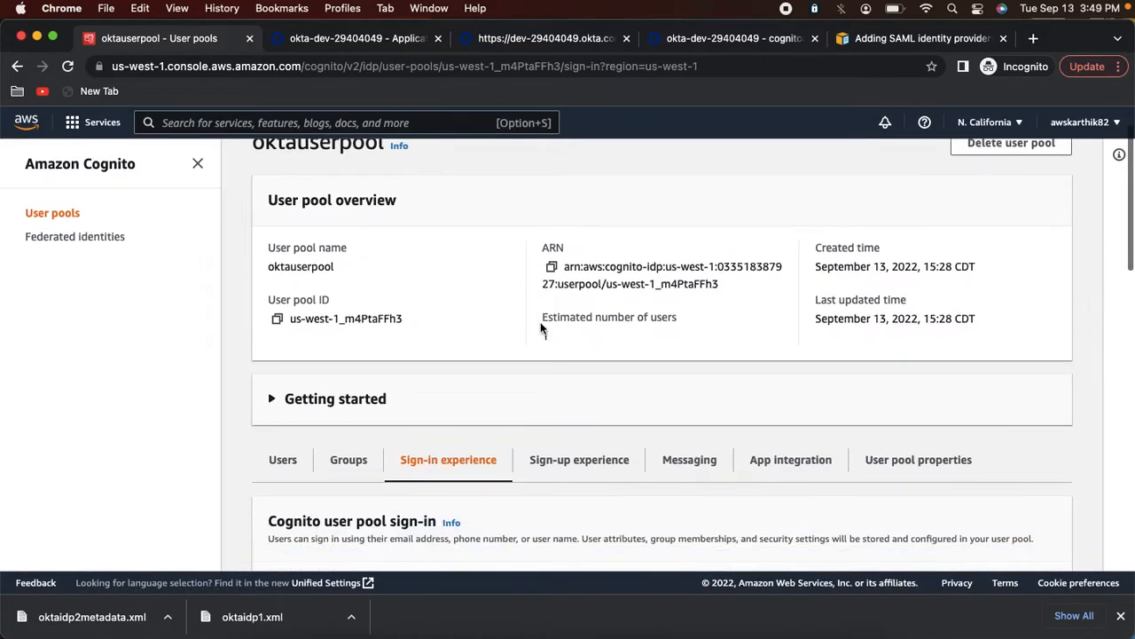
scroll(543, 330, "down", 2)
left_click(811, 393)
scroll(811, 393, "down", 10)
scroll(810, 393, "down", 1)
left_click(342, 528)
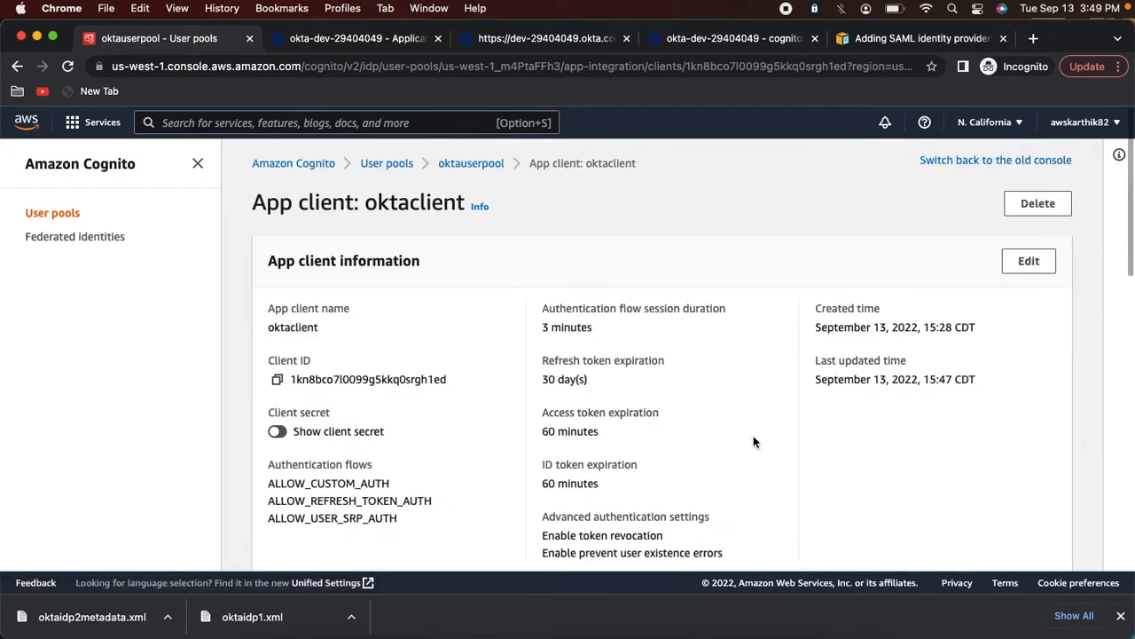
Copy oktaclient's Hosted UI link address and load it in Firefox
scroll(754, 442, "down", 5)
right_click(959, 349)
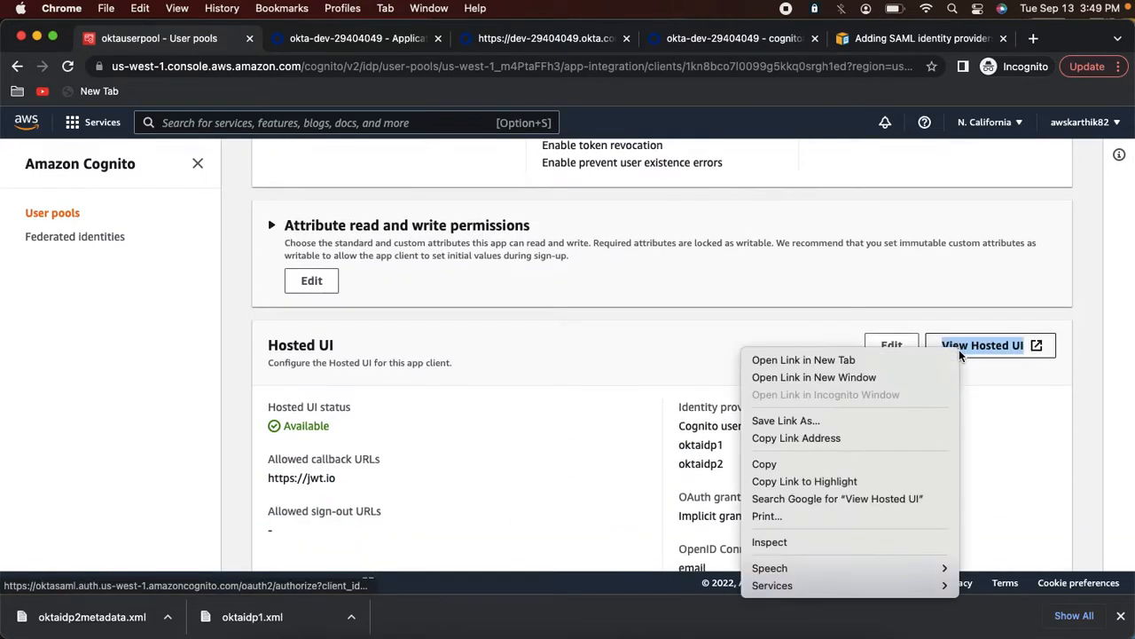
left_click(828, 437)
key("super+Tab")
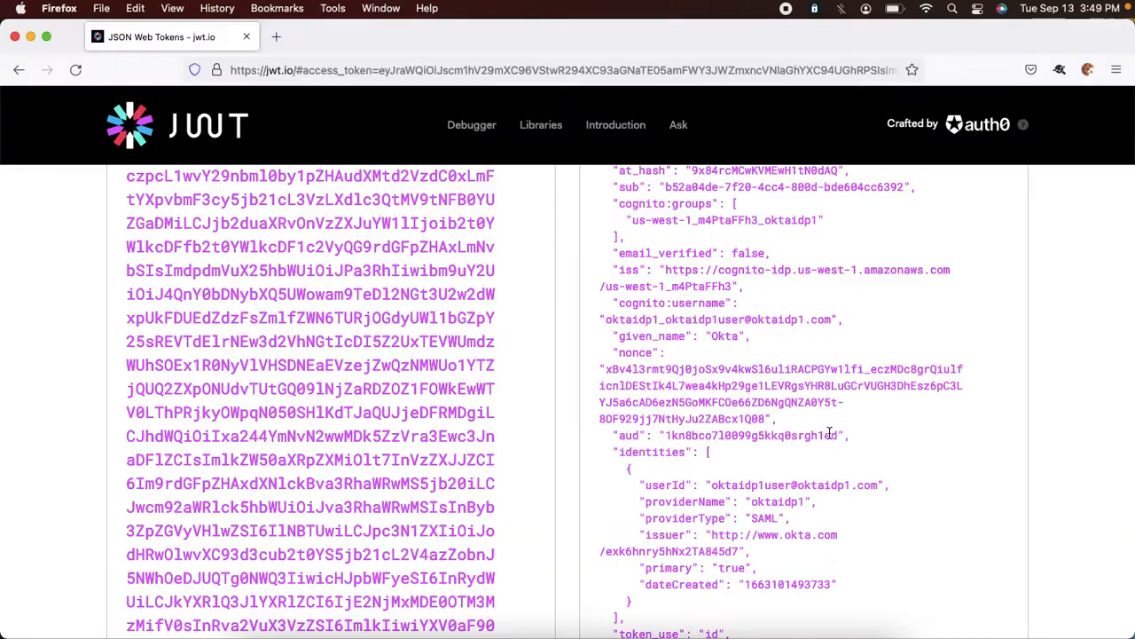
left_click(368, 70)
key("super+v")
key("Return")
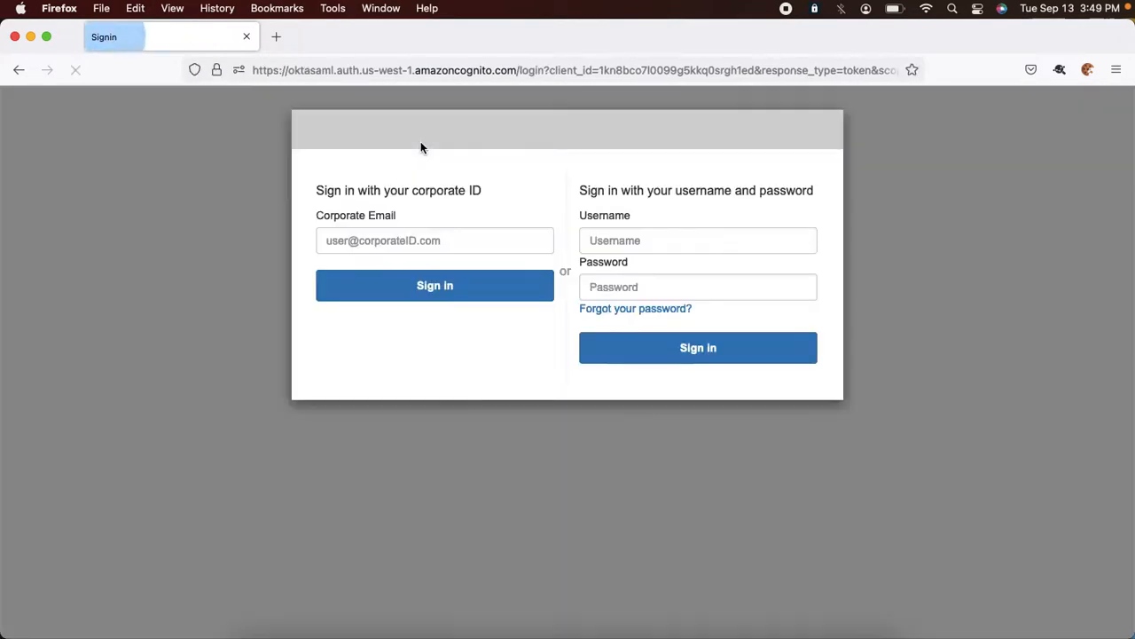
Switch to the Okta admin console in Chrome and copy the IDP2 user's primary email from the People directory
key("super+Tab")
left_click(349, 38)
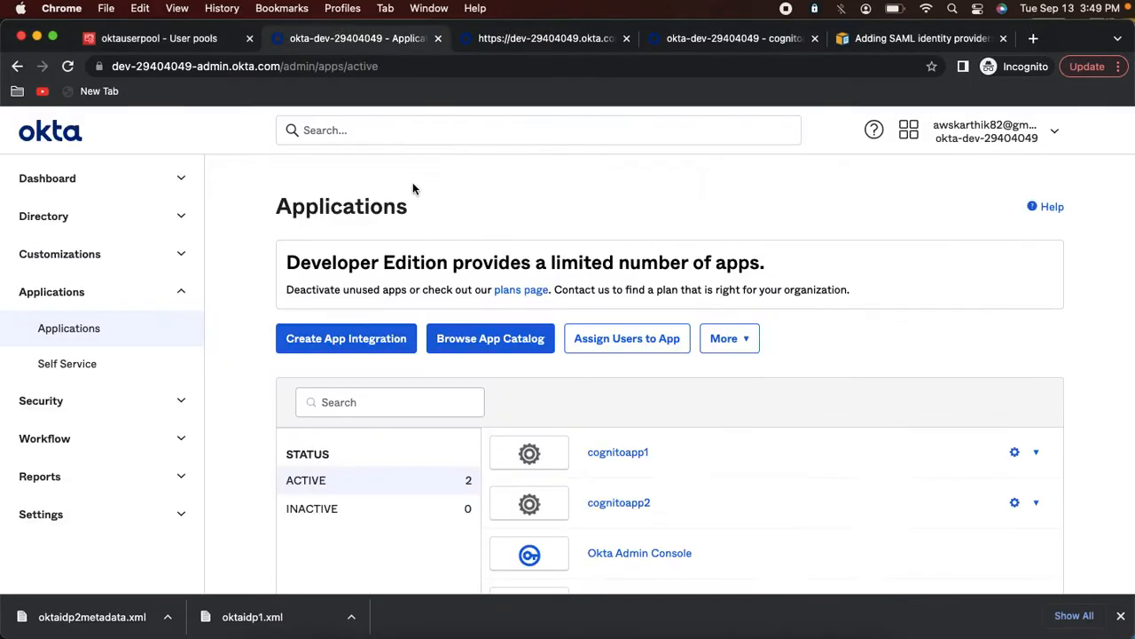
left_click(90, 221)
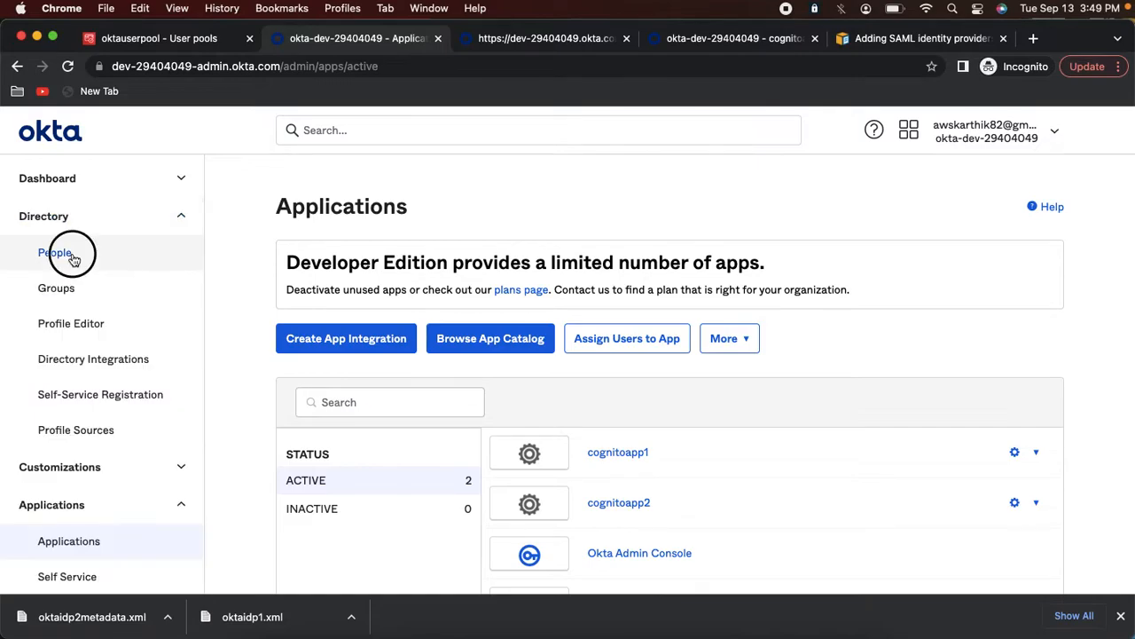
left_click(77, 255)
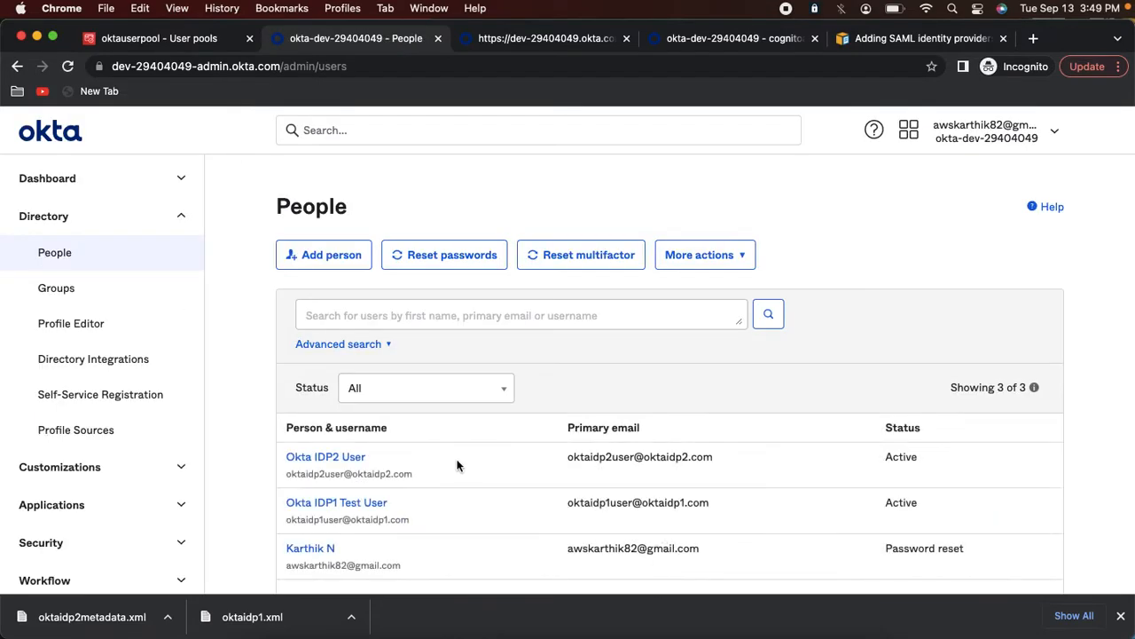
left_click_drag(717, 458, 569, 460)
Switch to Firefox, paste the IDP2 user's email as the Corporate Email, and submit the corporate sign-in
key("super+Tab")
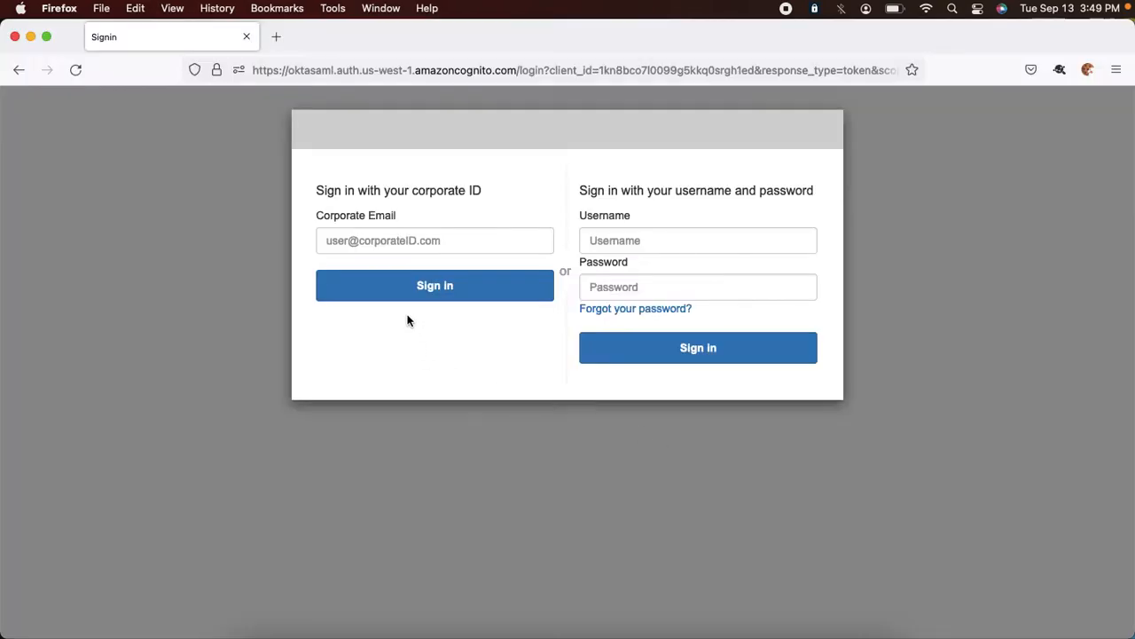
left_click(397, 236)
key("super+v")
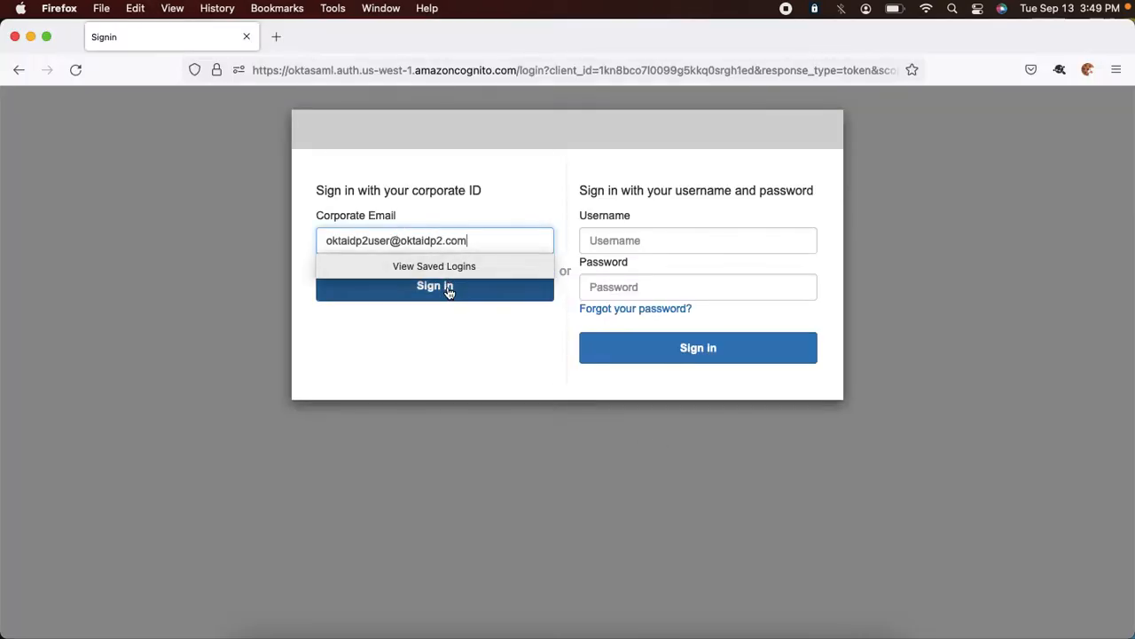
left_click(447, 293)
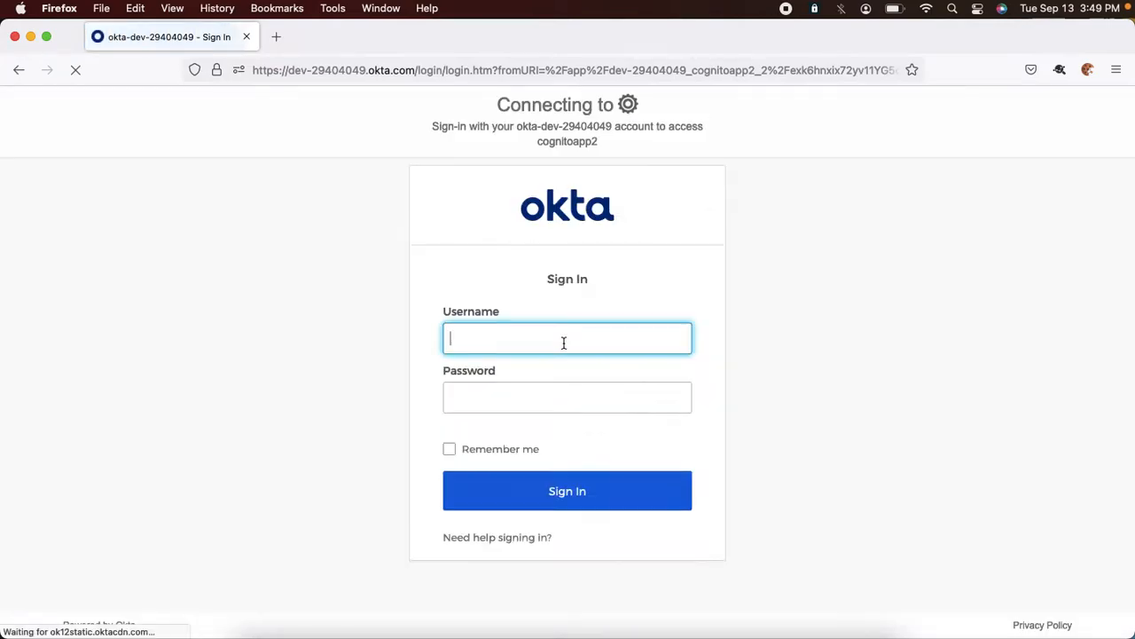
Sign in to Okta with the IDP2 user's email and password and review the decoded token
left_click(563, 342)
key("super+v")
key("Tab")
type("••")
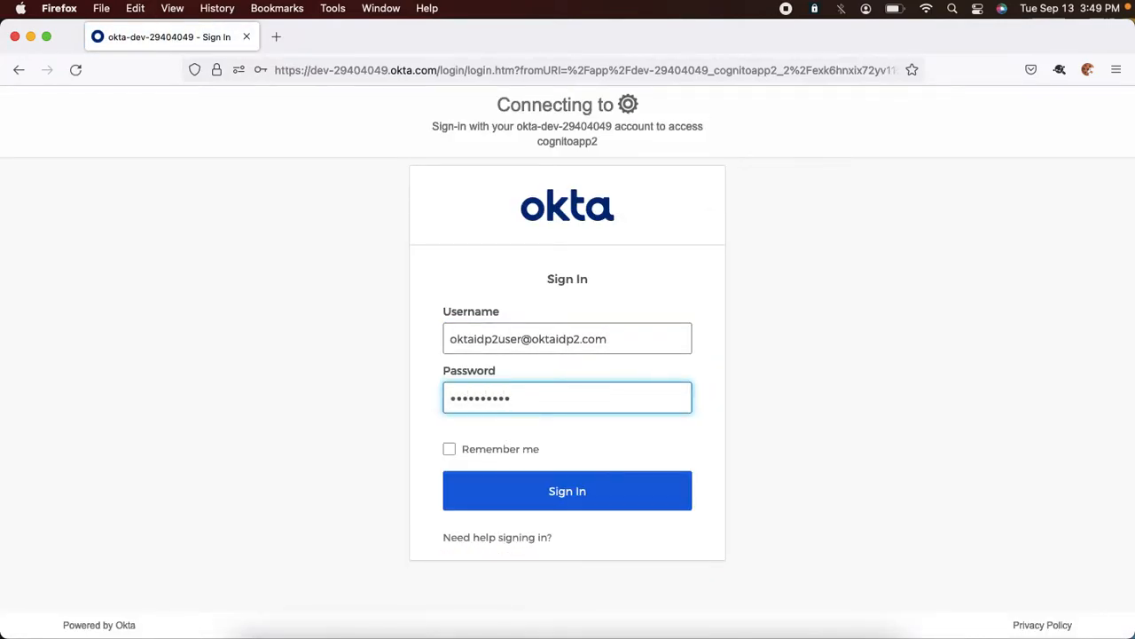
key("Return")
left_click(514, 279)
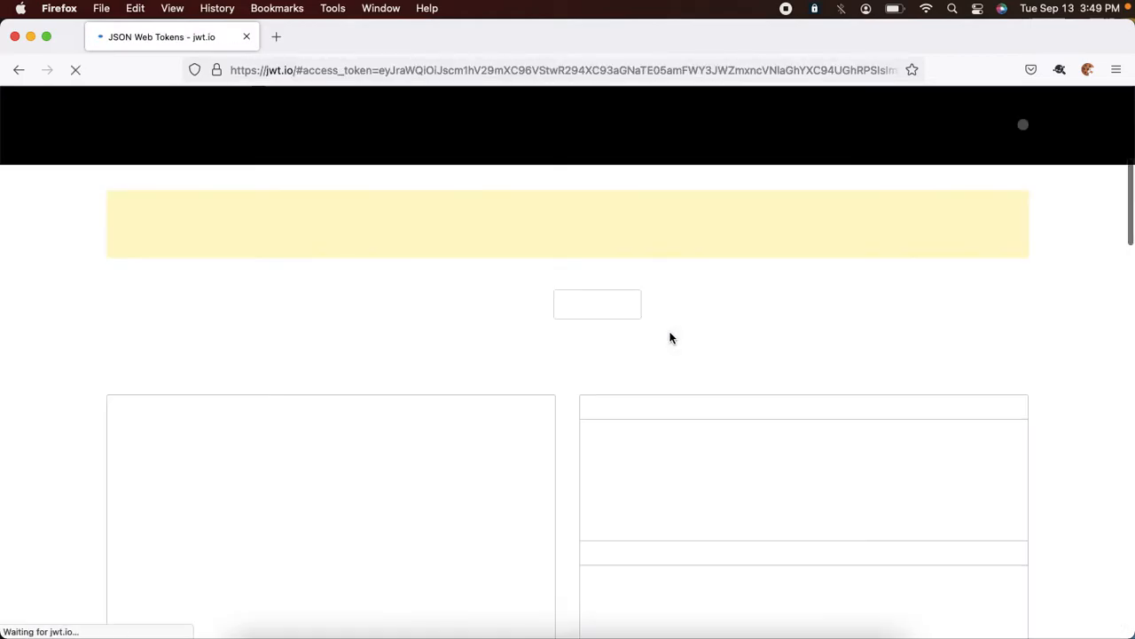
scroll(669, 337, "down", 10)
scroll(670, 337, "down", 3)
Switch to the Cognito console in Chrome, open oktauserpool's Users list, and refresh it to check the federated users
key("super+Tab")
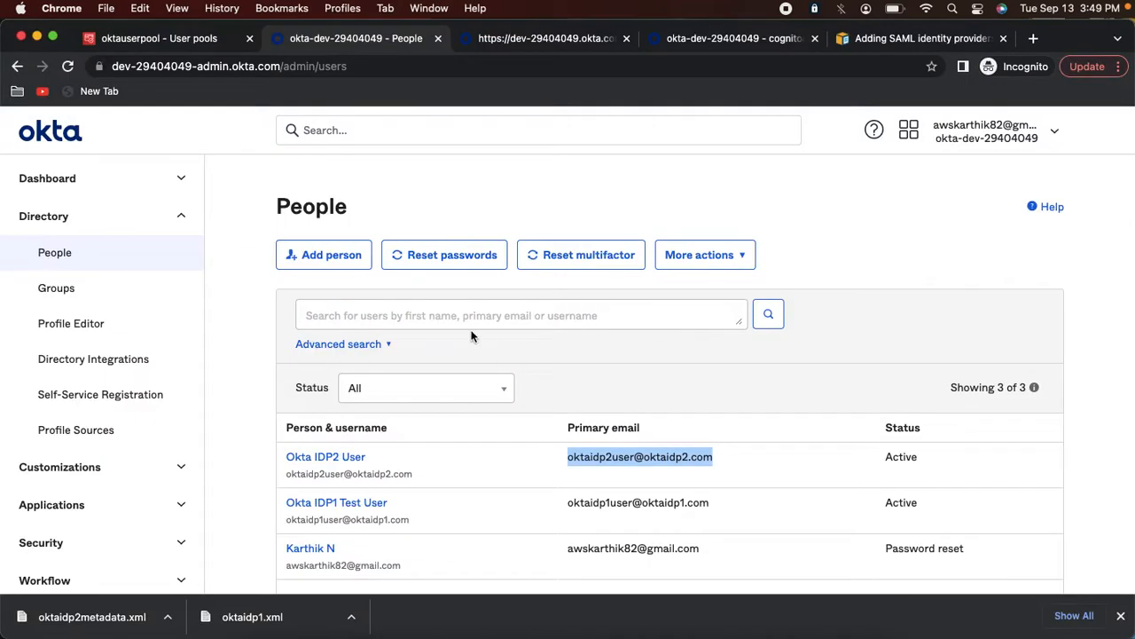
left_click(178, 38)
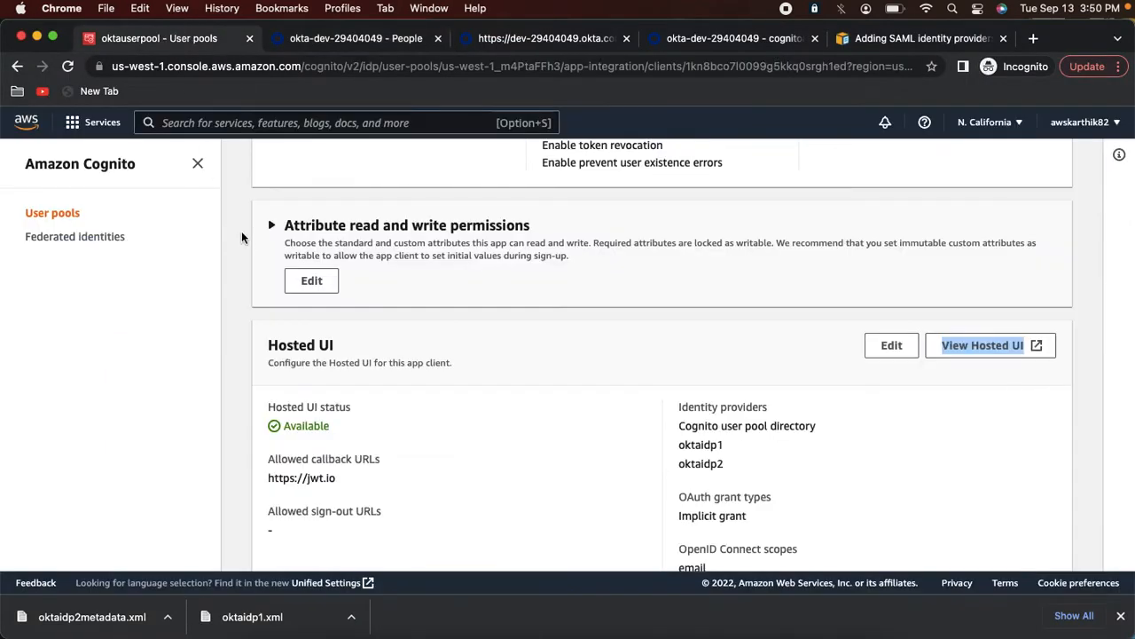
scroll(238, 225, "up", 5)
left_click(470, 163)
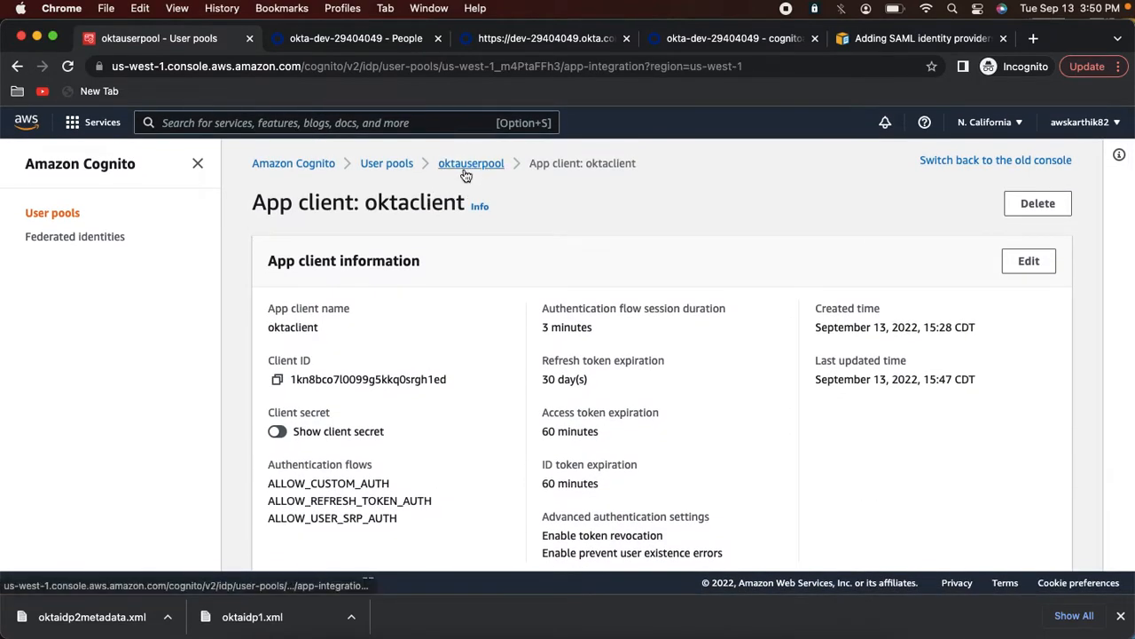
left_click(282, 519)
scroll(282, 519, "down", 5)
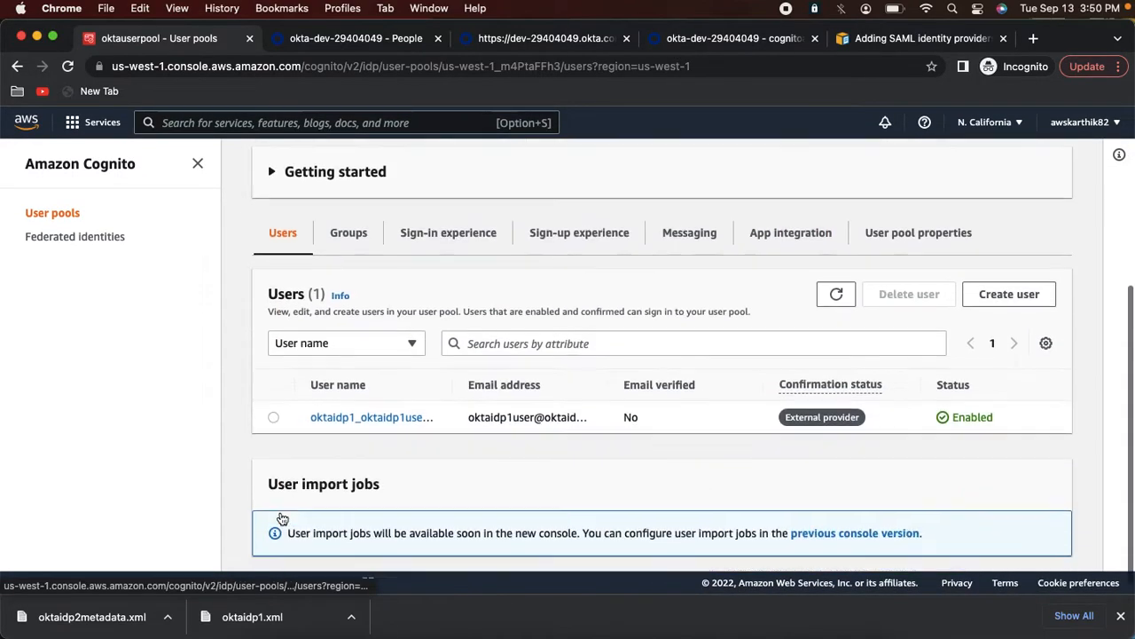
left_click(836, 281)
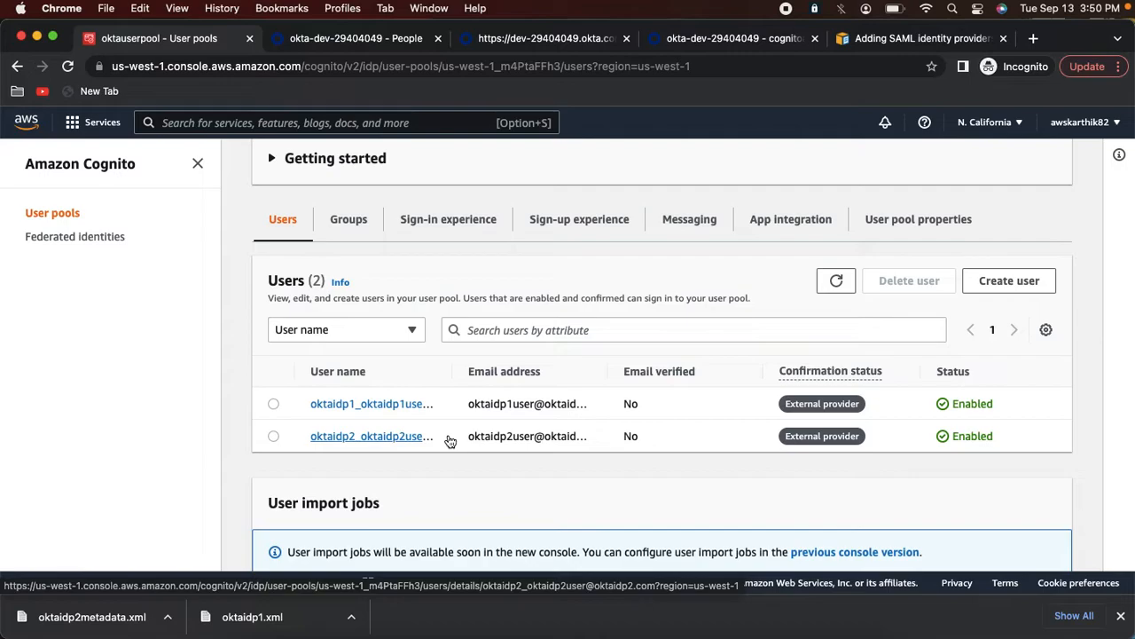
Switch to Firefox and erase all cookies from the current navigation context
key("super+Tab")
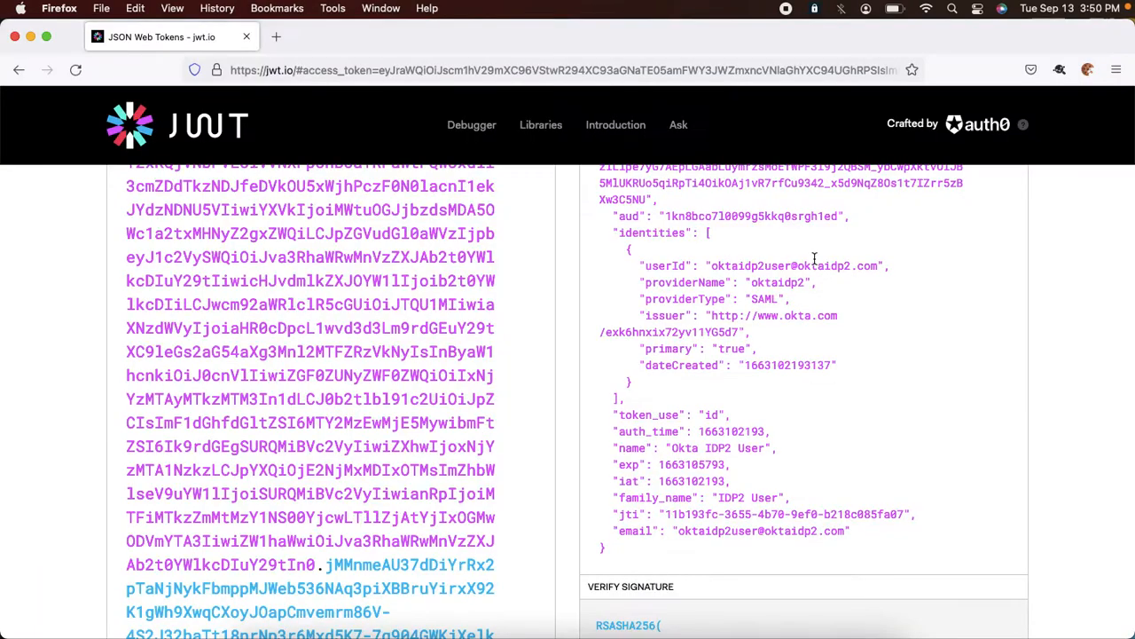
left_click(1088, 69)
left_click(985, 154)
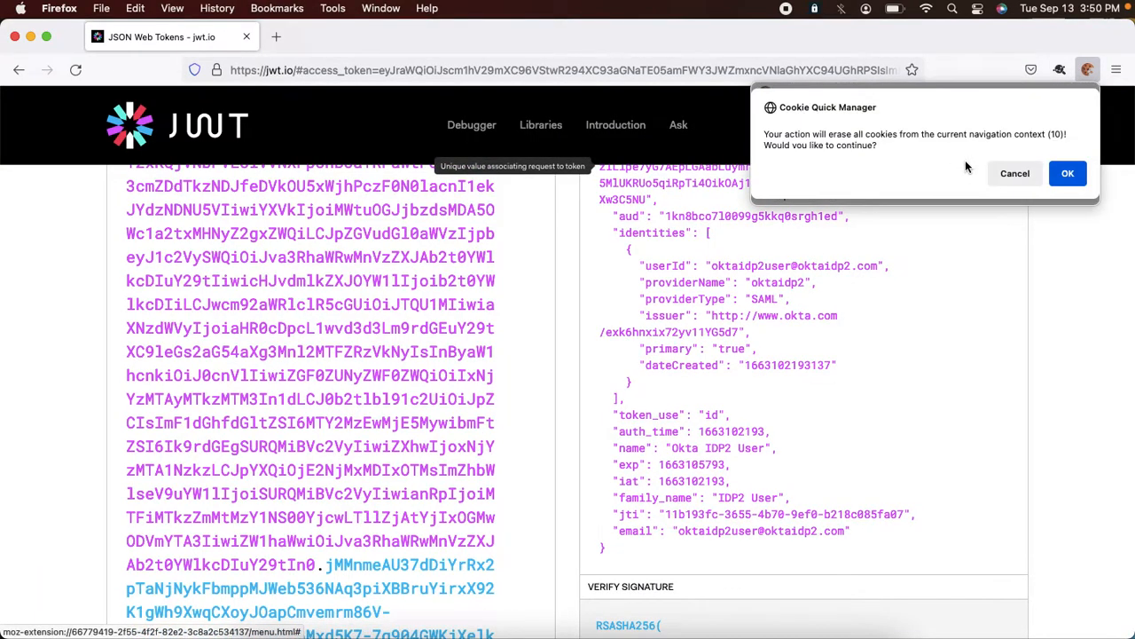
left_click(1068, 174)
Return to the oktaclient page in Chrome, copy the Hosted UI link address again, and reload the sign-in page in Firefox
key("super+Tab")
left_click(19, 69)
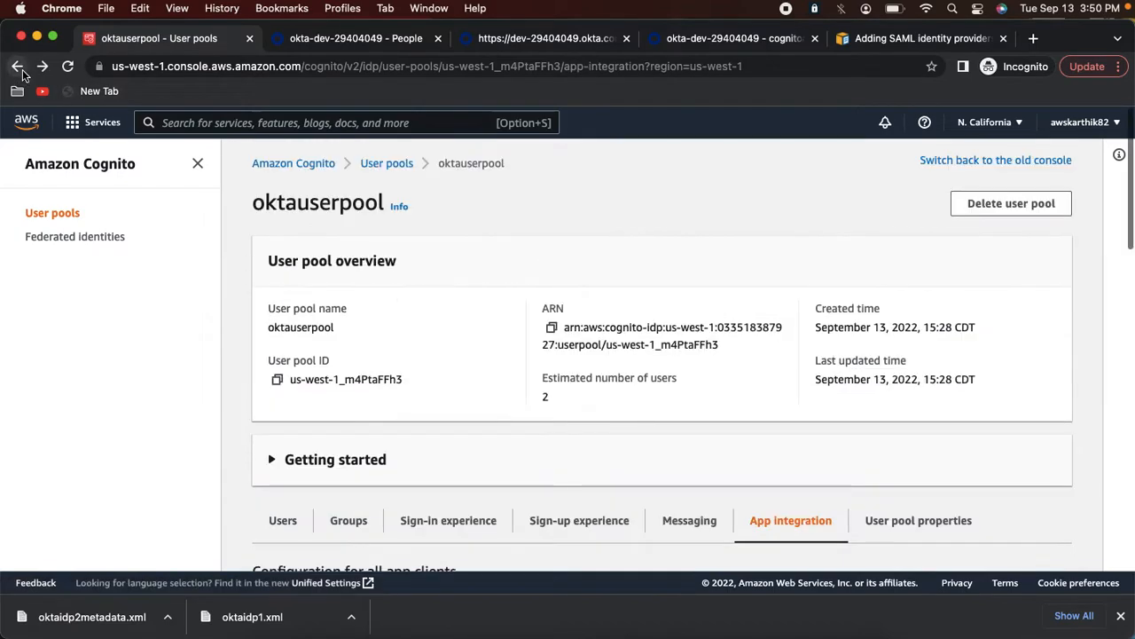
scroll(900, 431, "down", 5)
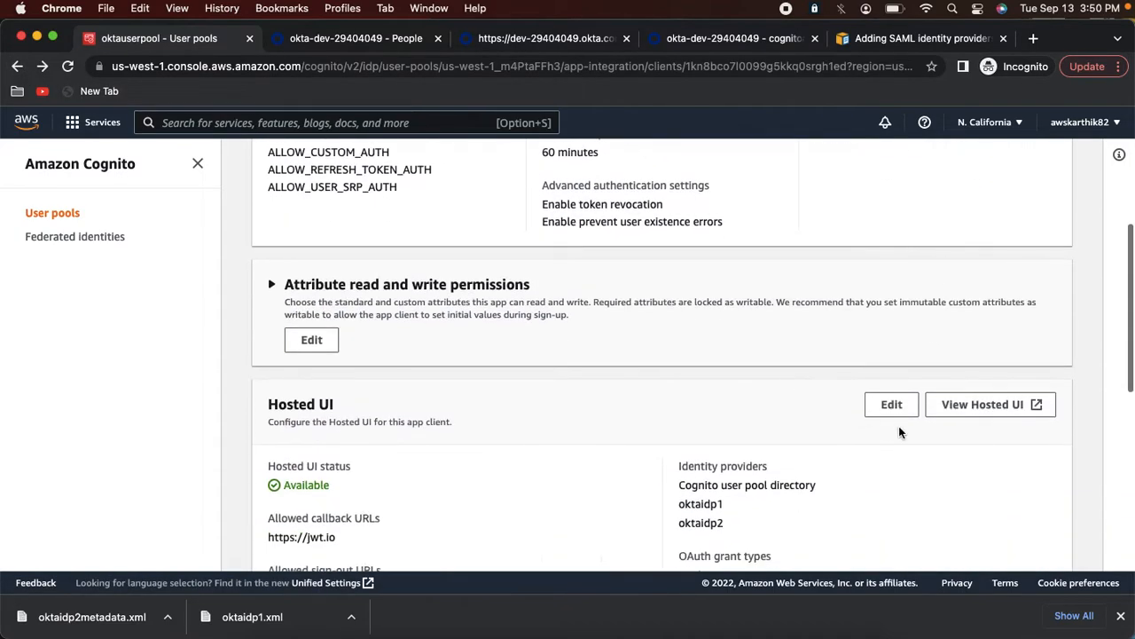
right_click(961, 408)
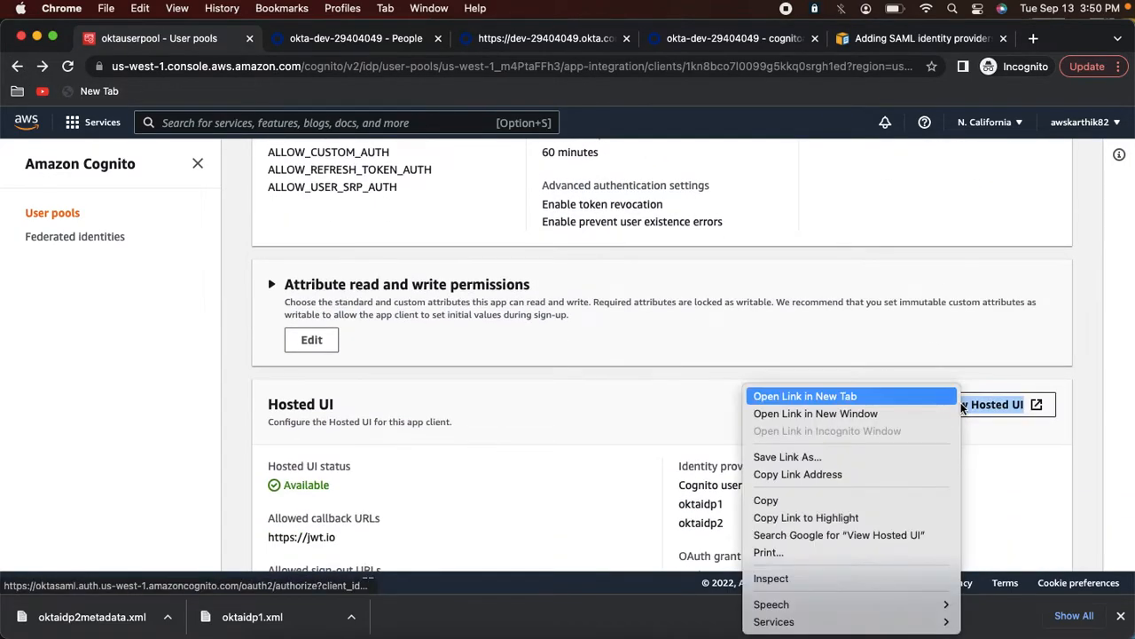
left_click(873, 479)
key("super+Tab")
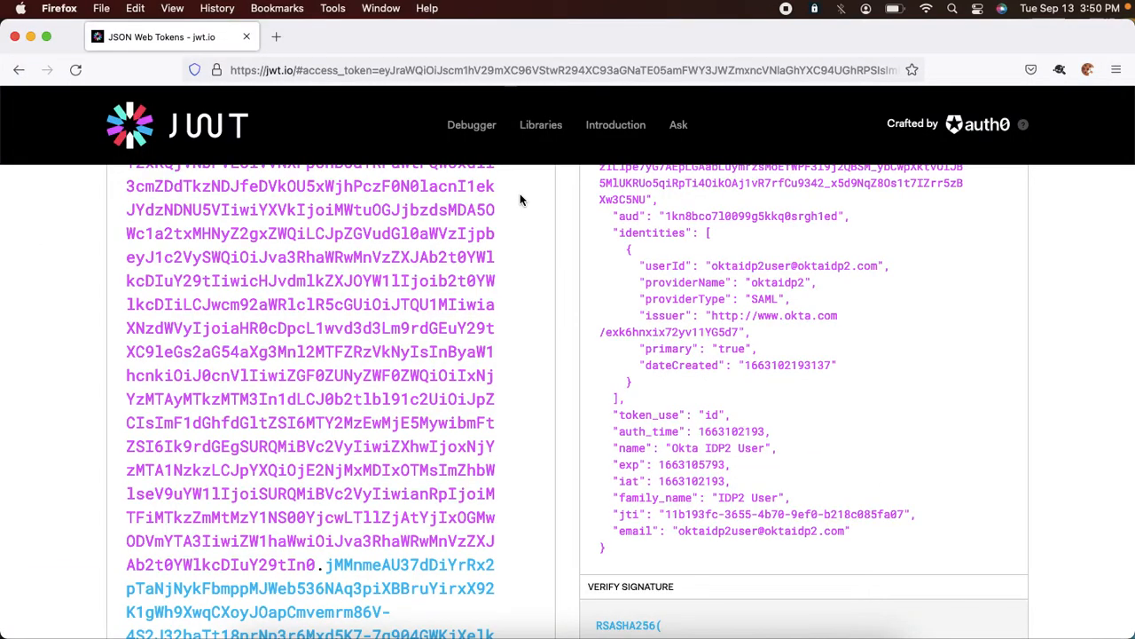
left_click(441, 70)
key("super+v")
key("Return")
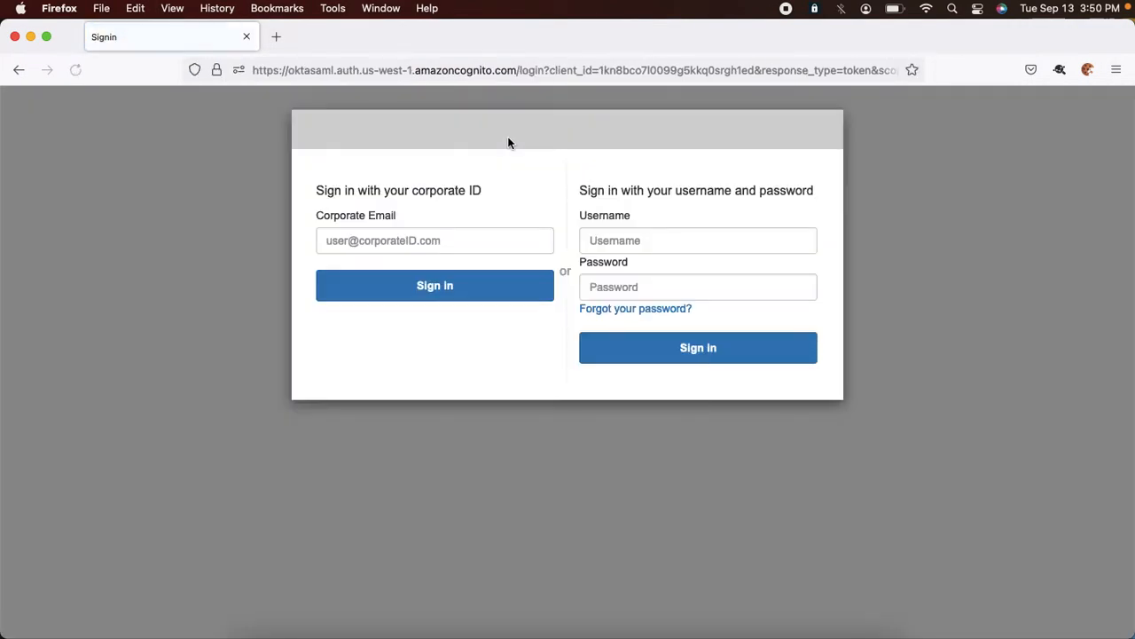
Copy the IDP2 user's email from Okta's People directory in Chrome and paste it into Firefox's Corporate Email field
key("super+Tab")
left_click(377, 46)
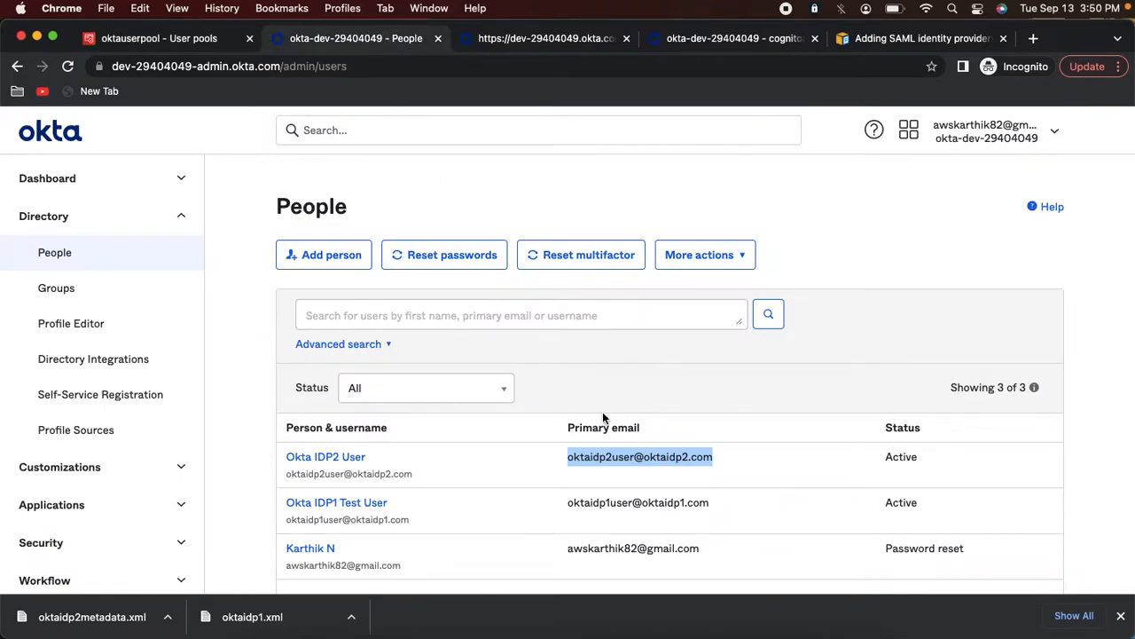
key("super+Tab")
left_click(446, 238)
key("super+v")
left_click(389, 396)
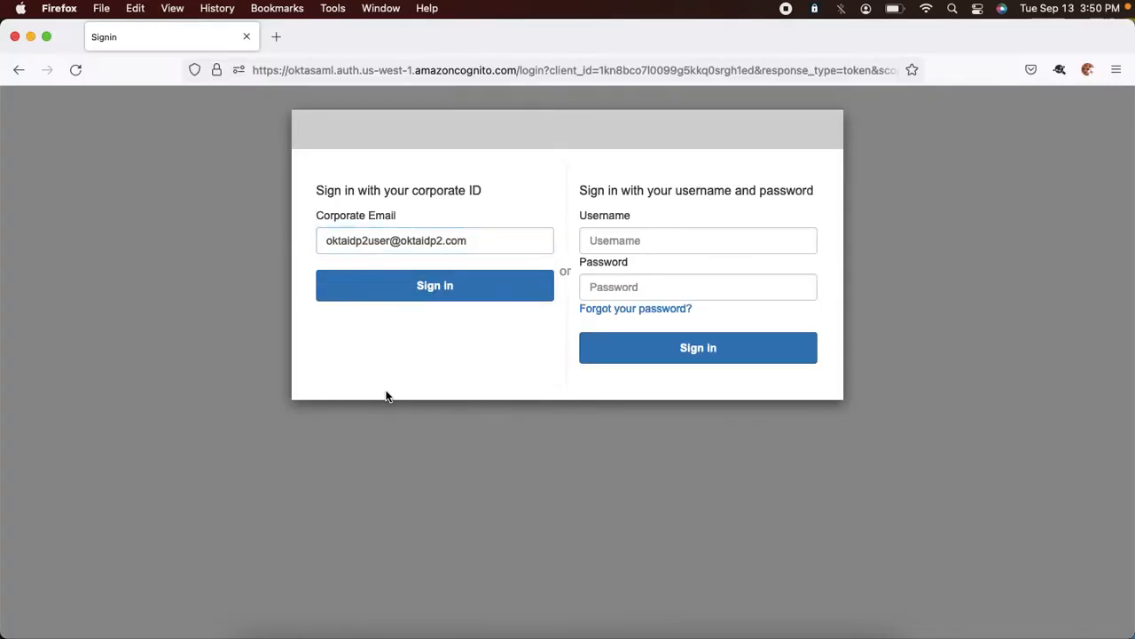
Submit the IDP2 user's corporate email on the hosted sign-in page in Firefox
left_click(432, 293)
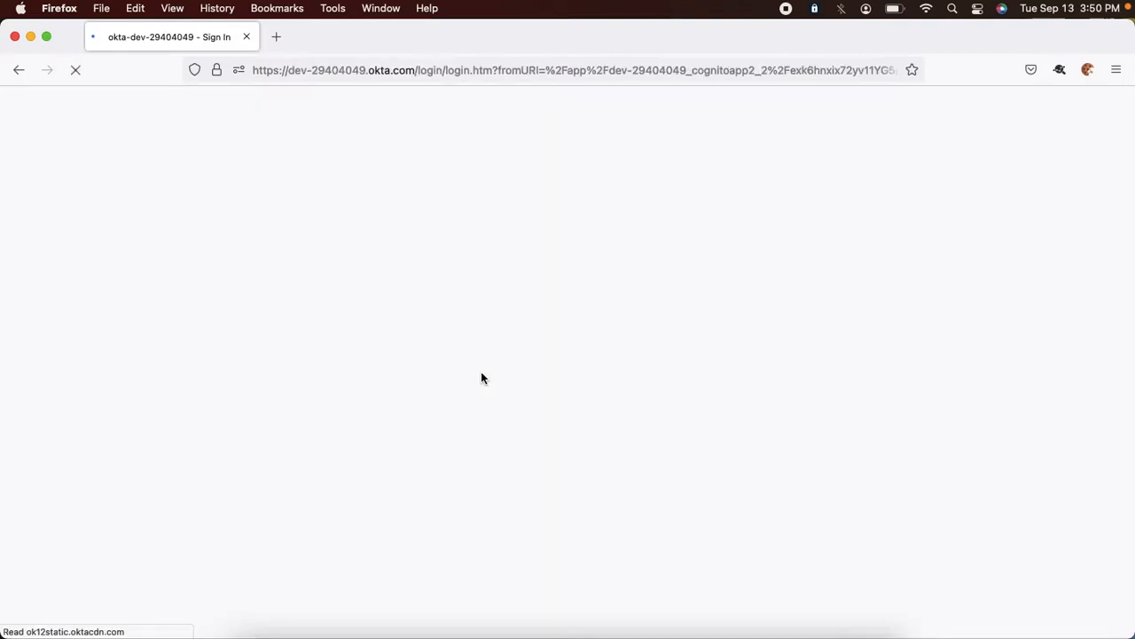
left_click(746, 353)
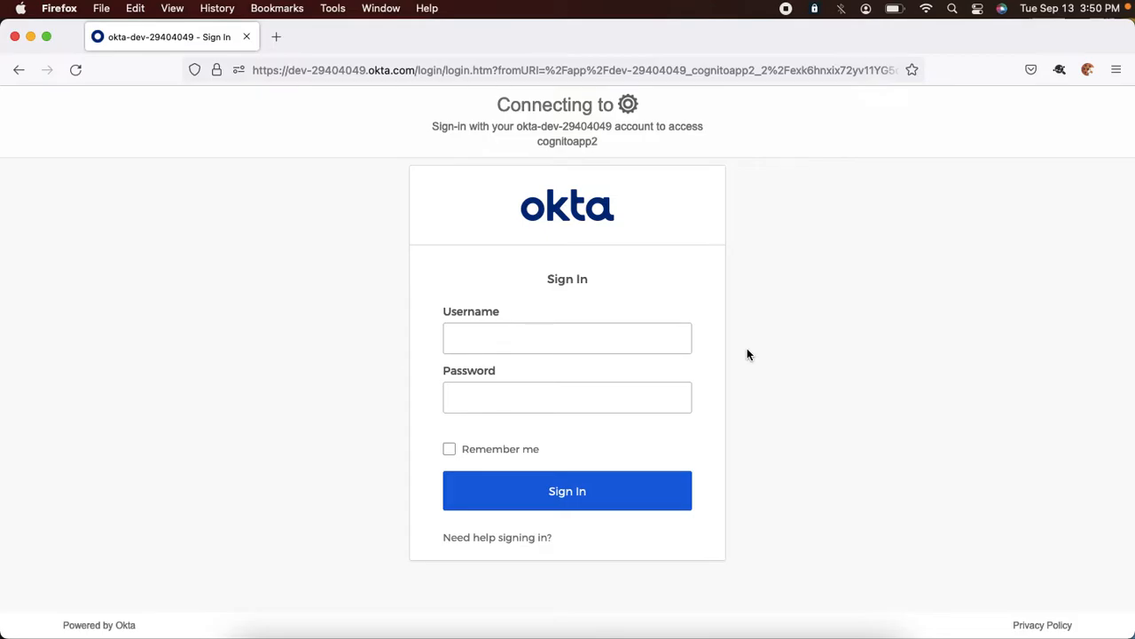
Review Okta's Applications list in Chrome and compare the primary emails of the IDP1 and IDP2 users in the People directory
key("super+Tab")
left_click(72, 504)
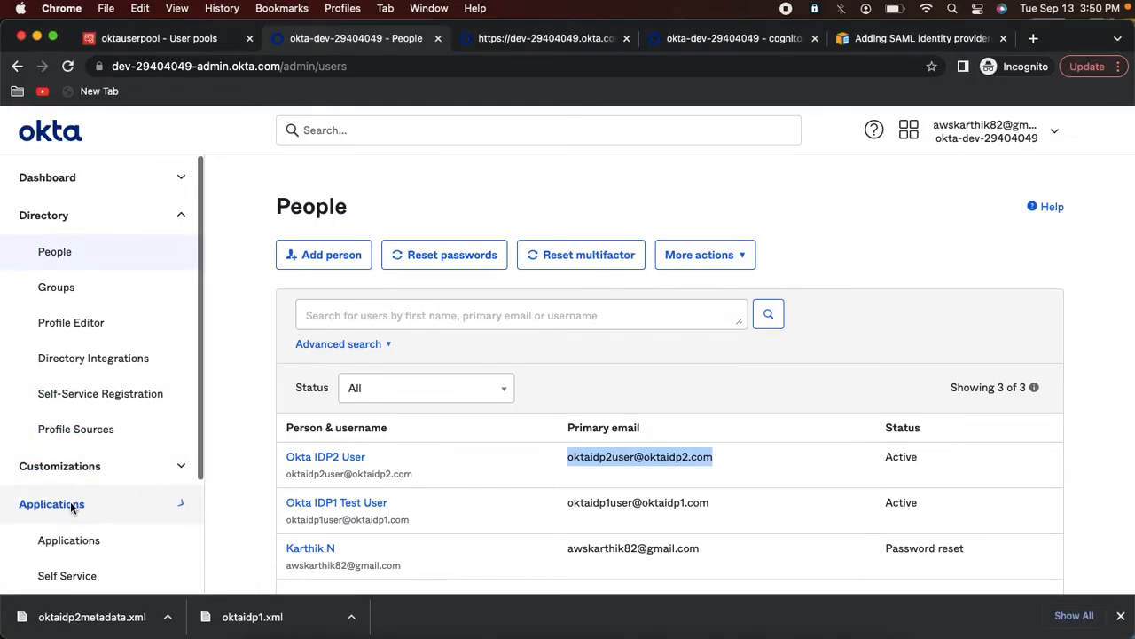
left_click(69, 539)
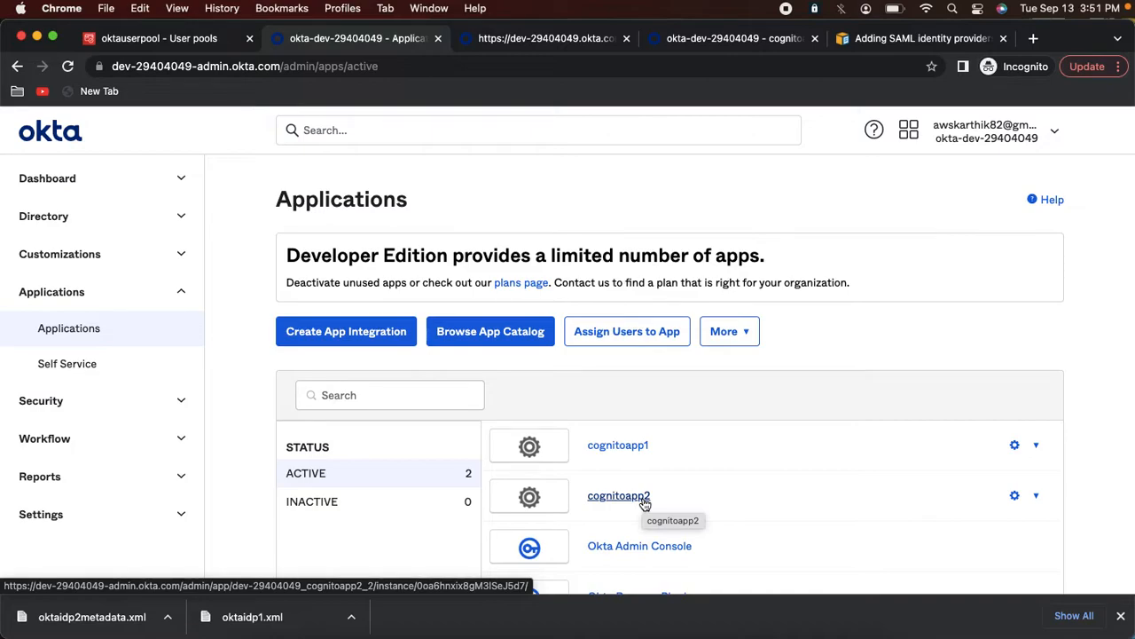
left_click(84, 218)
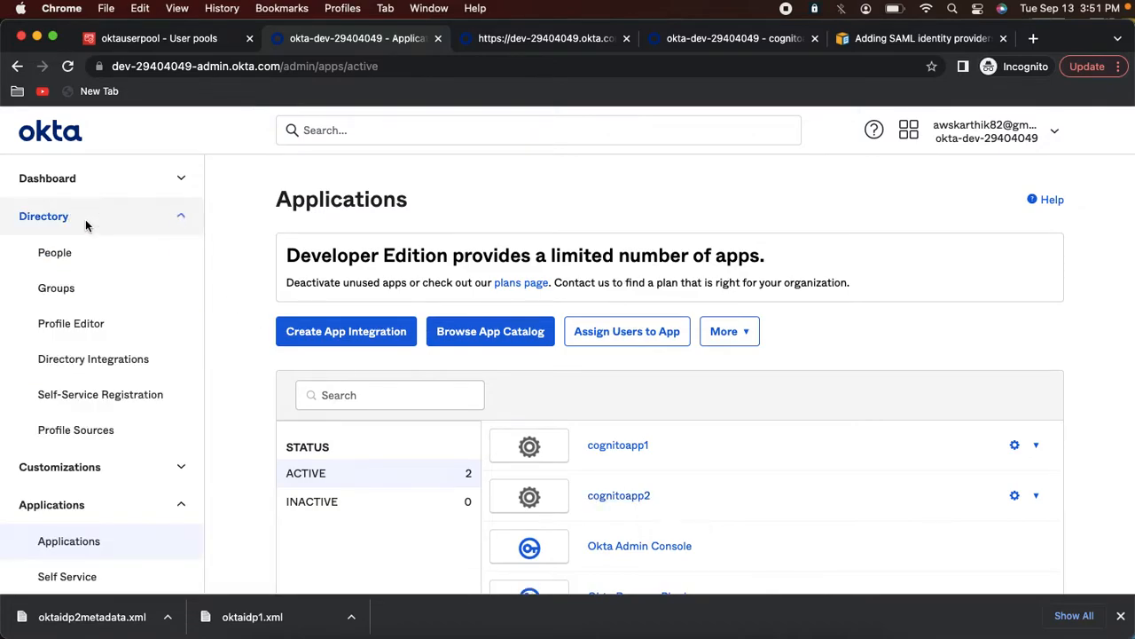
left_click(74, 255)
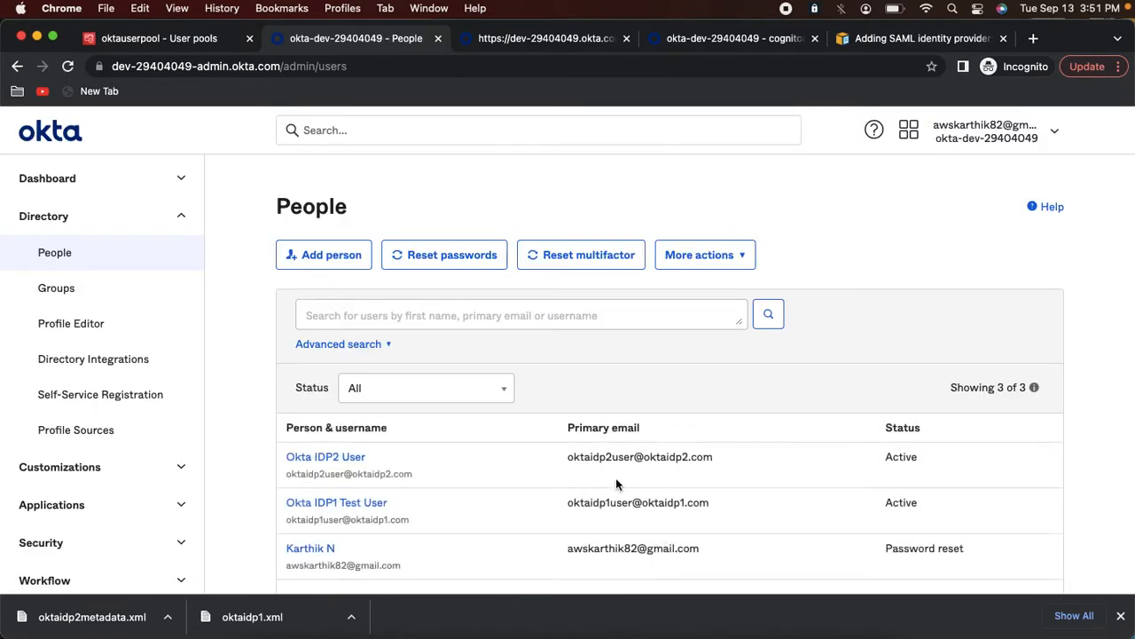
left_click_drag(571, 459, 624, 459)
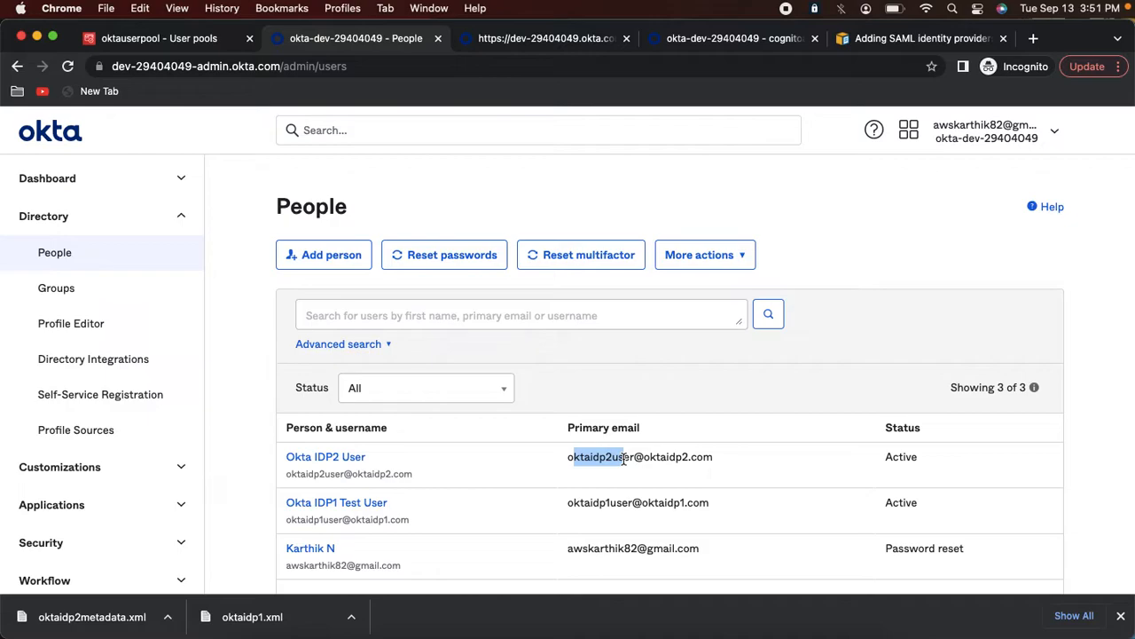
double_click(588, 504)
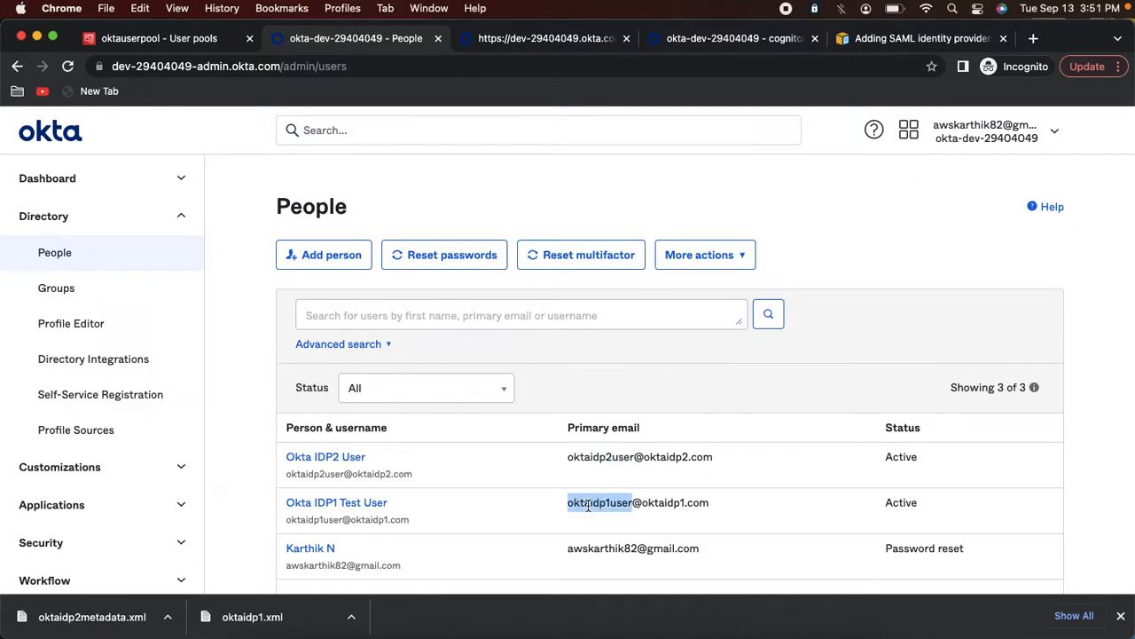
left_click(588, 504)
key("super+Tab")
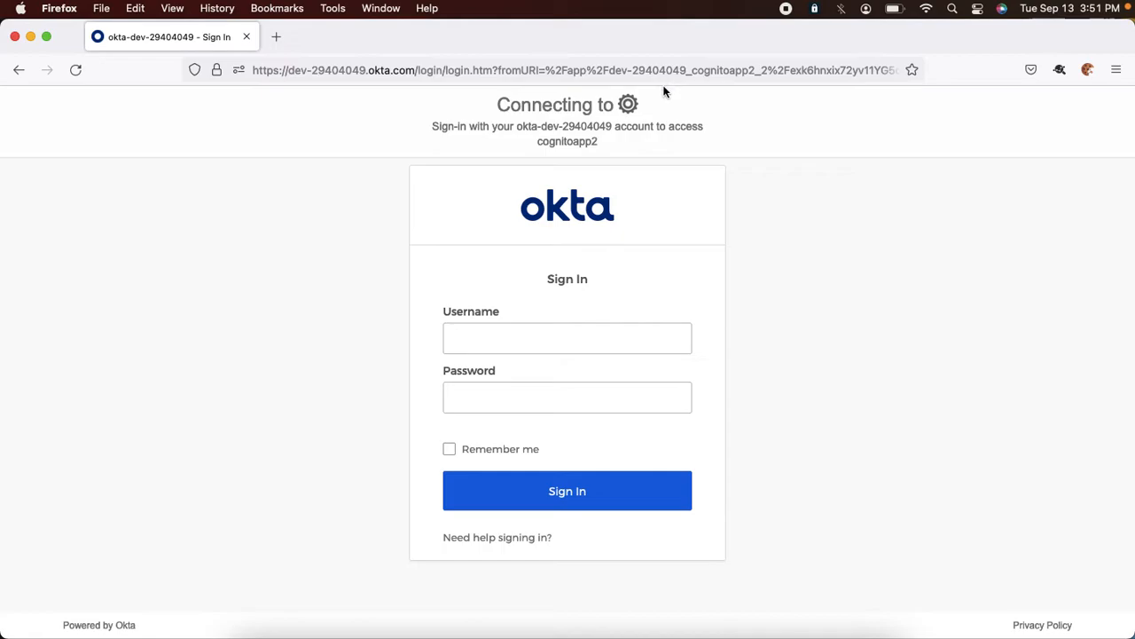
key("super+Tab")
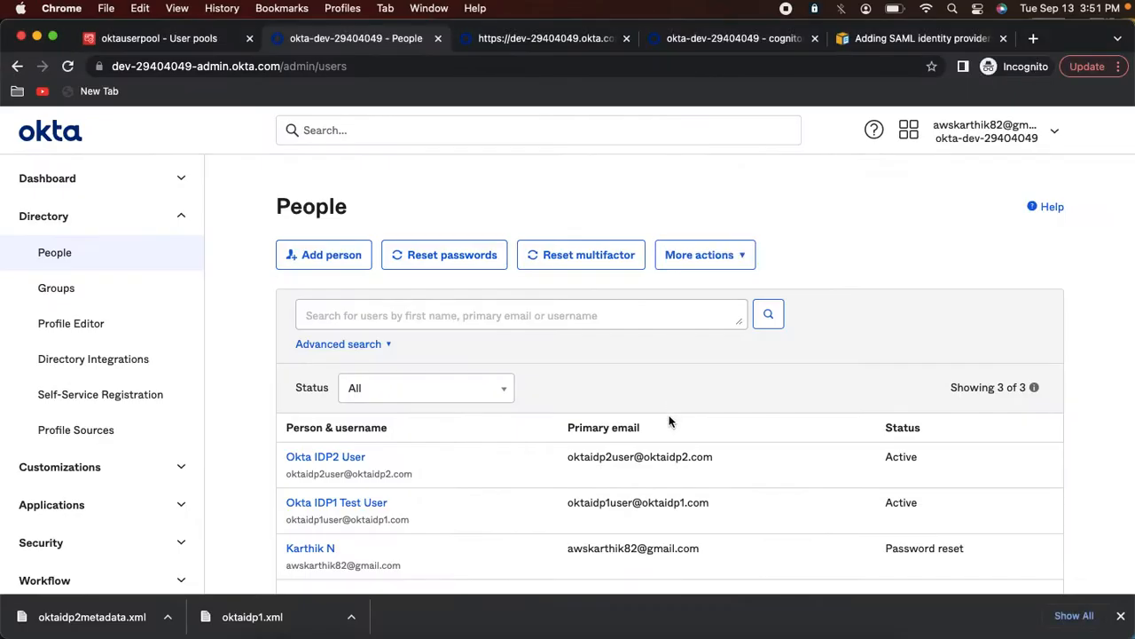
Copy the IDP1 user's email from Okta's People directory and sign in to cognitoapp2 in Firefox with that user's saved login
left_click_drag(569, 503, 727, 506)
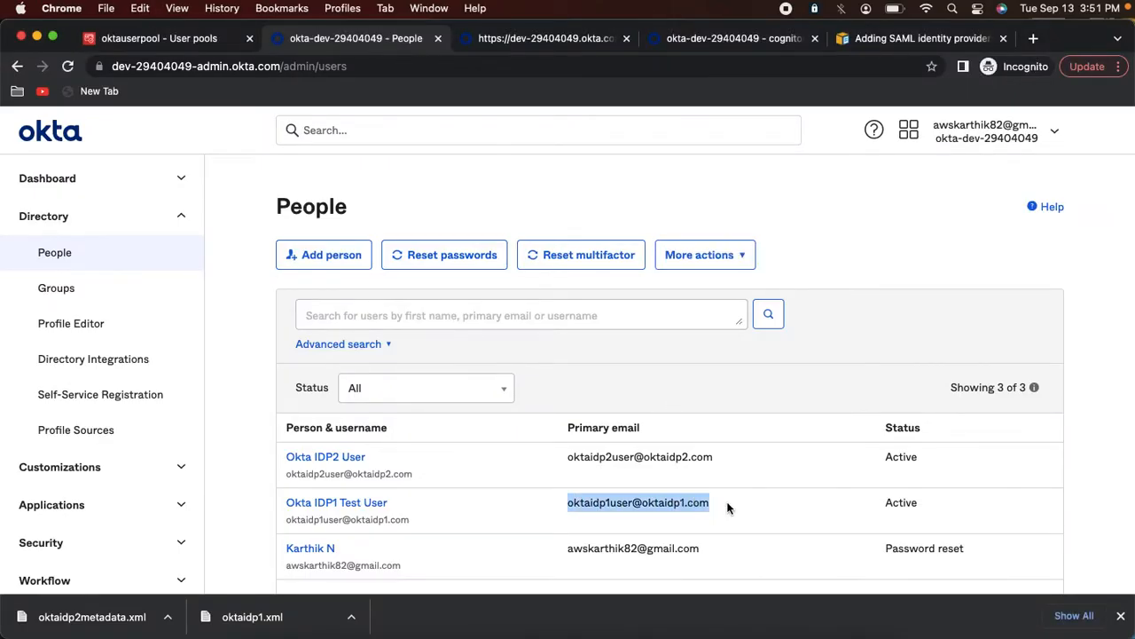
key("super+c")
key("super+Tab")
left_click(565, 347)
key("super+v")
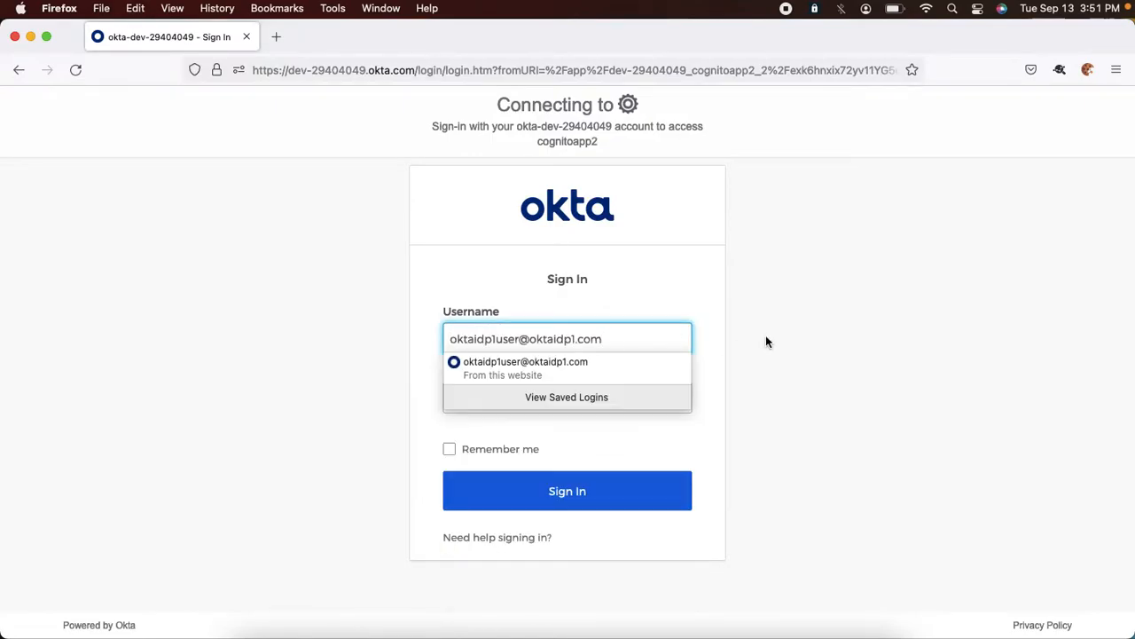
left_click(607, 370)
left_click(592, 496)
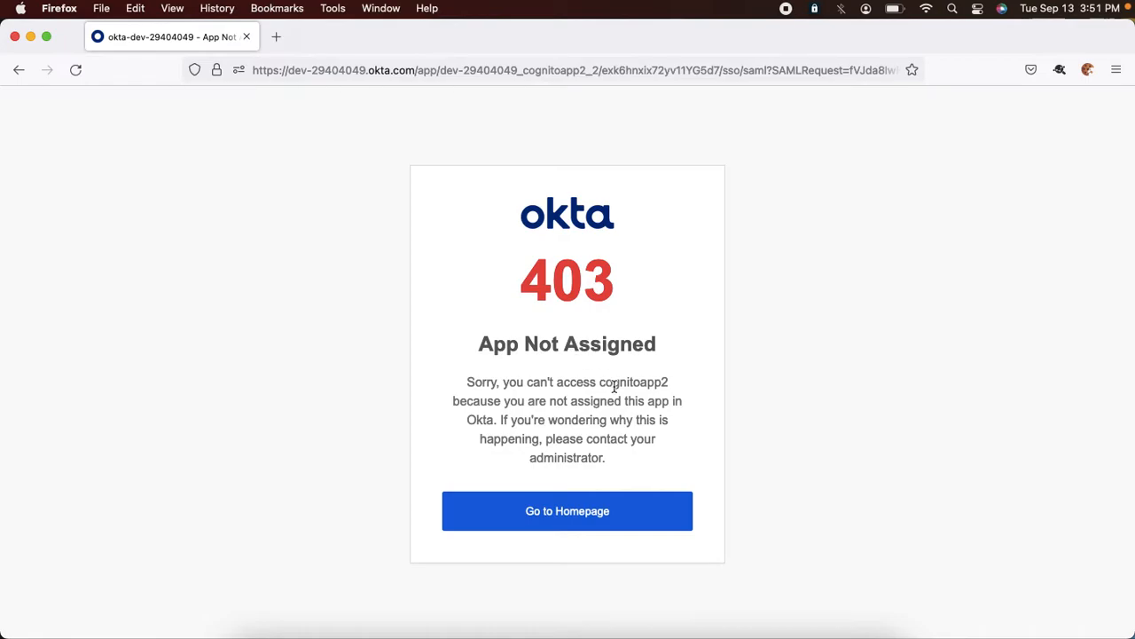
Go to the user's Okta homepage to view the assigned apps, and erase all cookies from the current navigation context
left_click(584, 527)
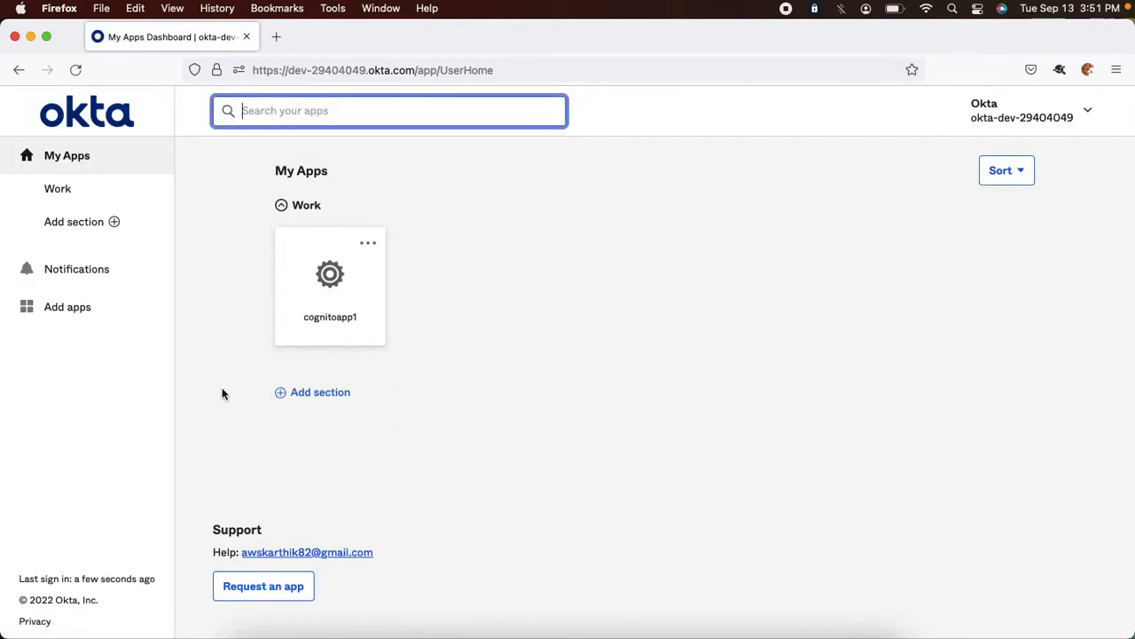
left_click(1088, 69)
left_click(967, 153)
left_click(1075, 174)
Copy the Hosted UI link address from the oktaclient page in Chrome and load it in Firefox
key("super+Tab")
left_click(154, 38)
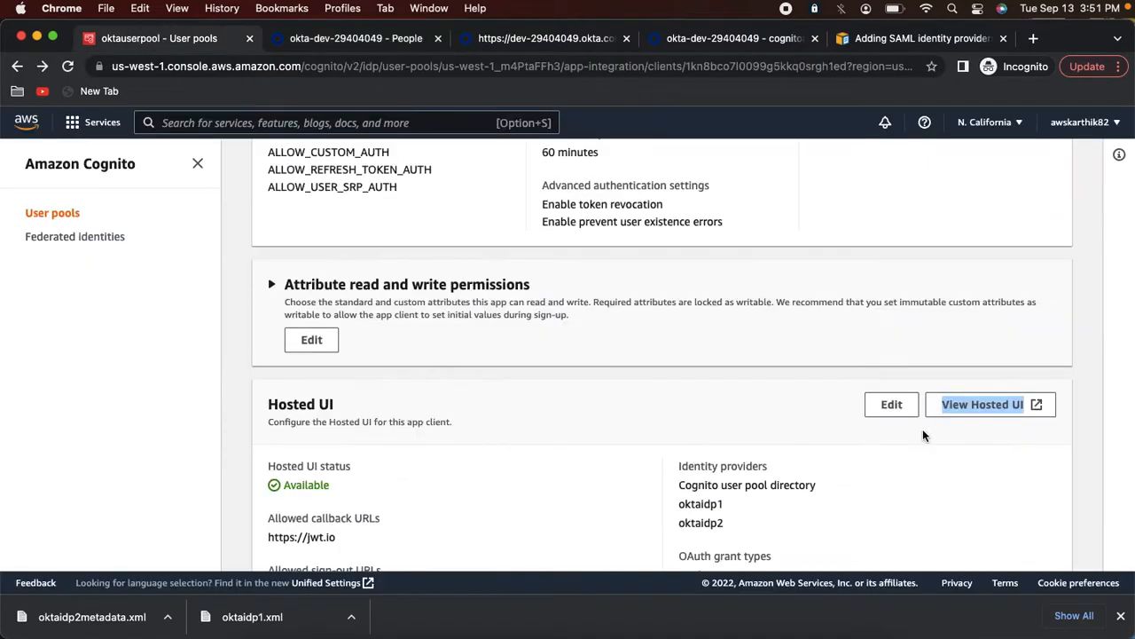
right_click(956, 412)
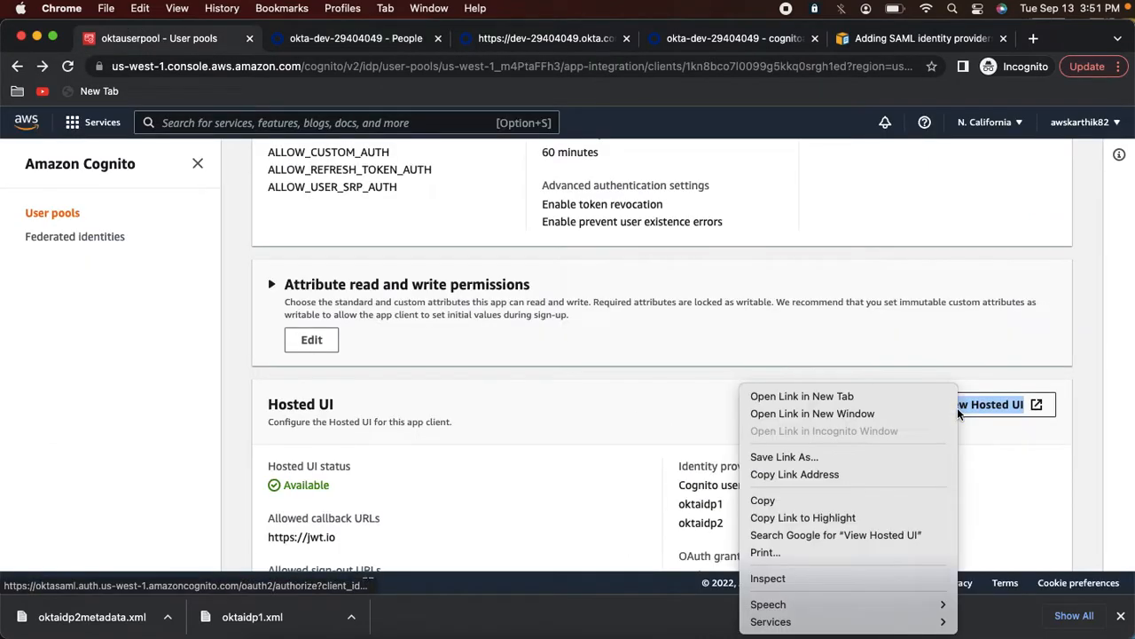
left_click(862, 473)
key("super+Tab")
left_click(493, 72)
key("ctrl+v")
key("Return")
Copy the IDP1 user's email from Okta's People directory and submit it as the Corporate Email in Firefox
key("super+Tab")
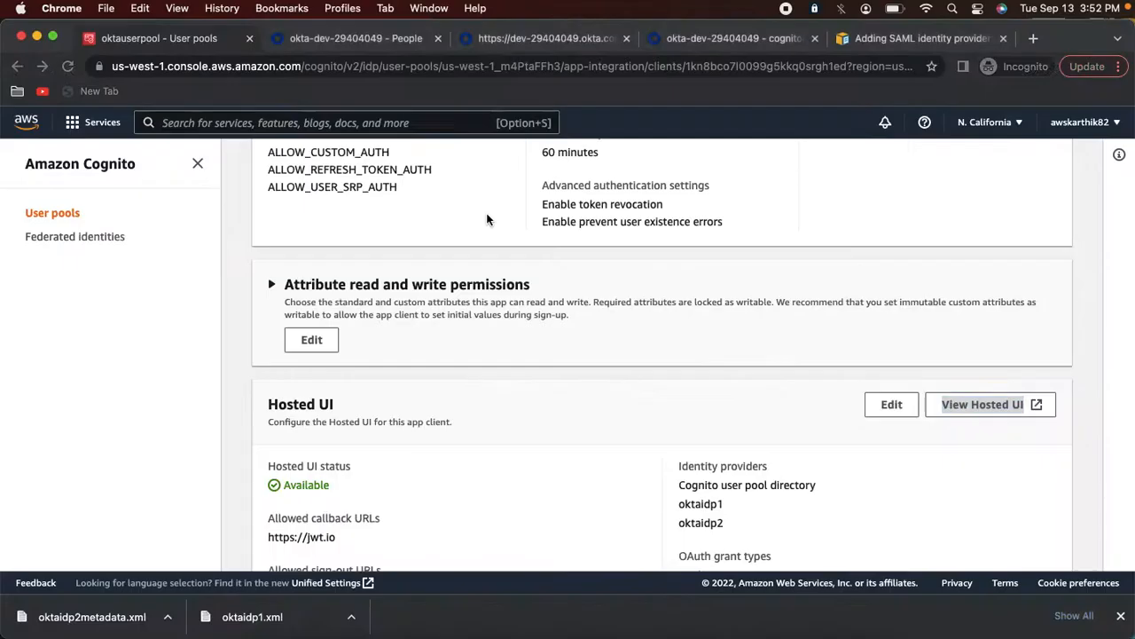
left_click(325, 42)
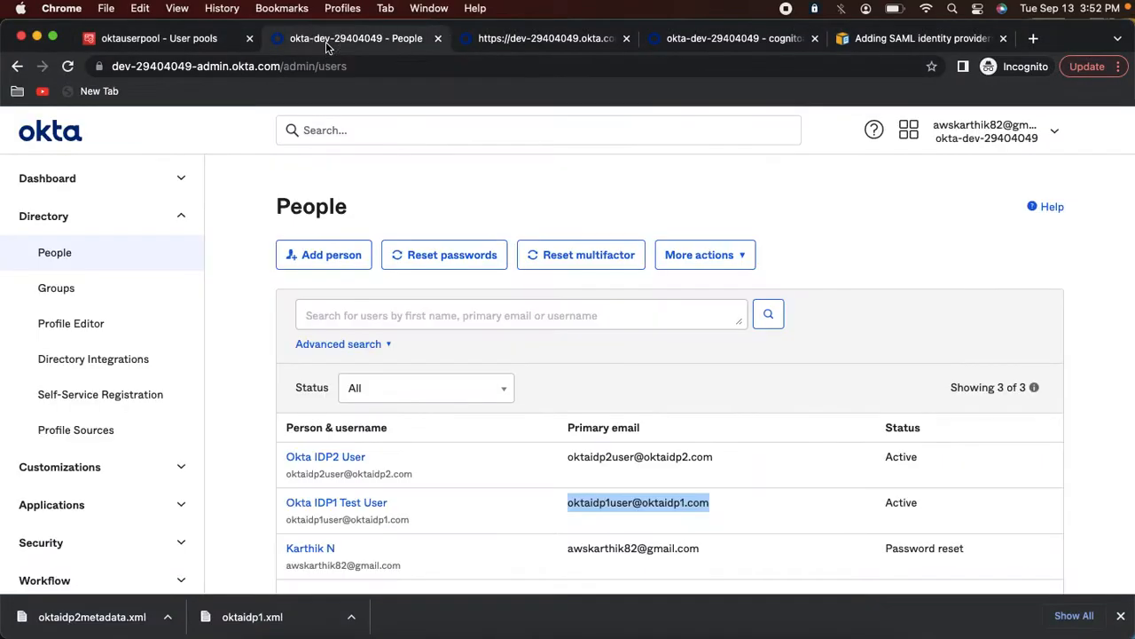
left_click(586, 494)
left_click_drag(568, 506, 711, 502)
key("super+c")
key("super+Tab")
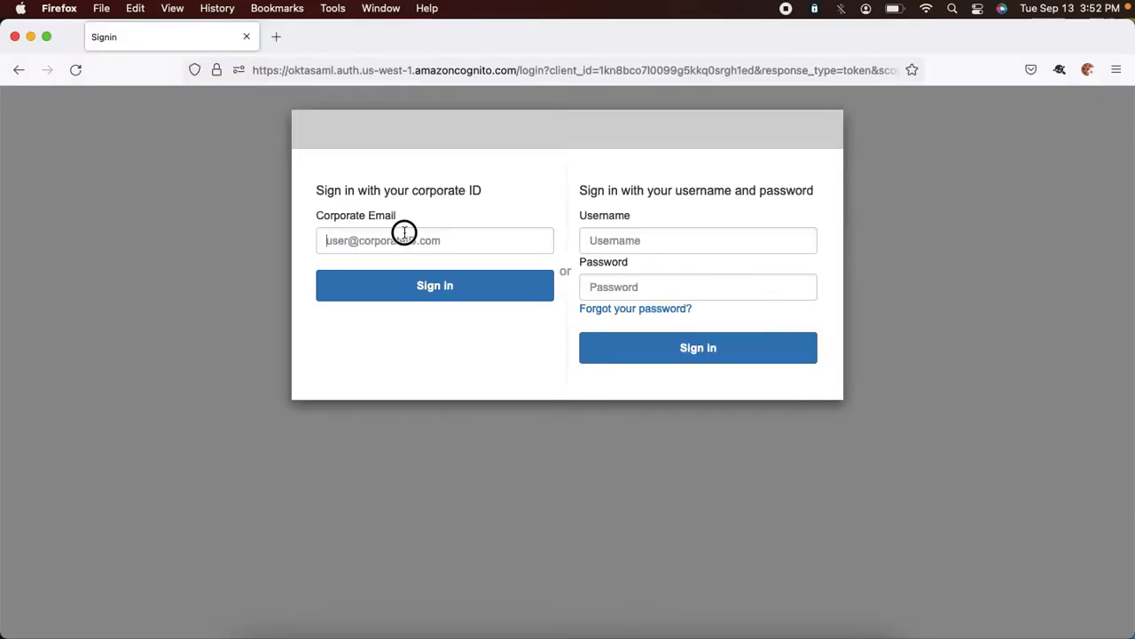
left_click(400, 239)
key("super+v")
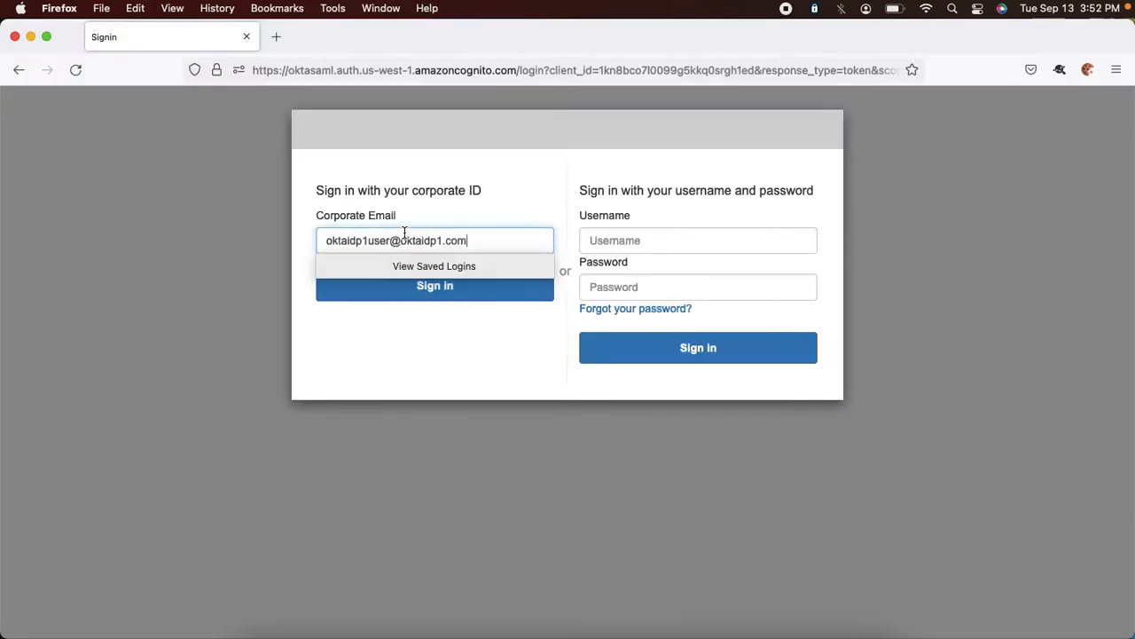
left_click(427, 297)
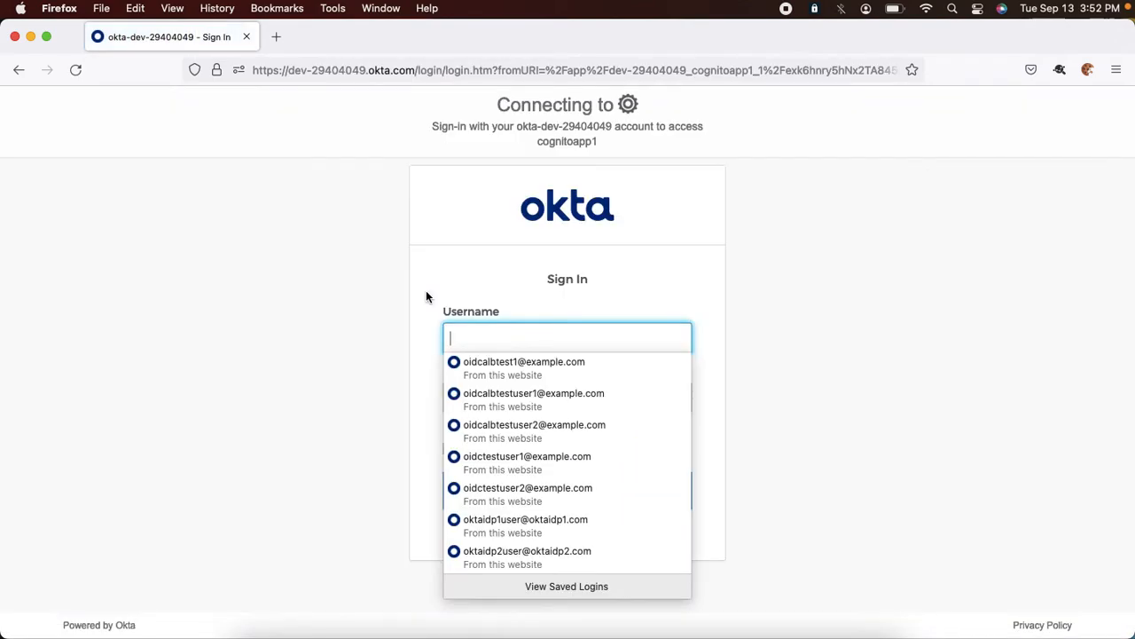
Check the IDP1 user's entry in Okta's People directory and the oktaidp1 identity provider in the oktaclient Hosted UI settings in Chrome
key("super+Tab")
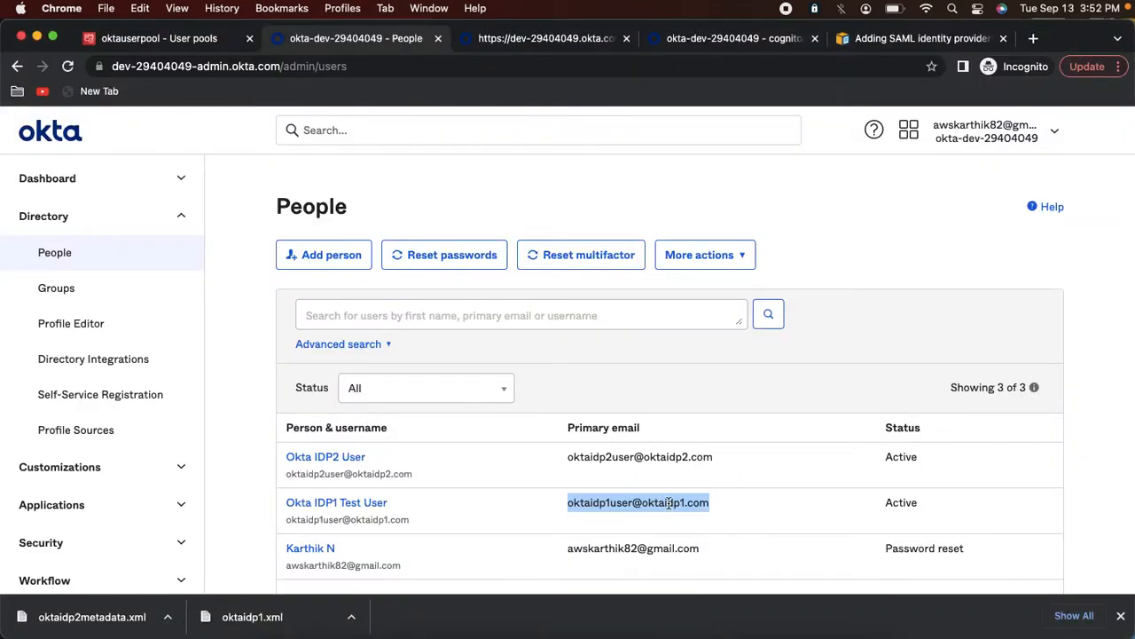
key("super+Tab")
left_click(336, 371)
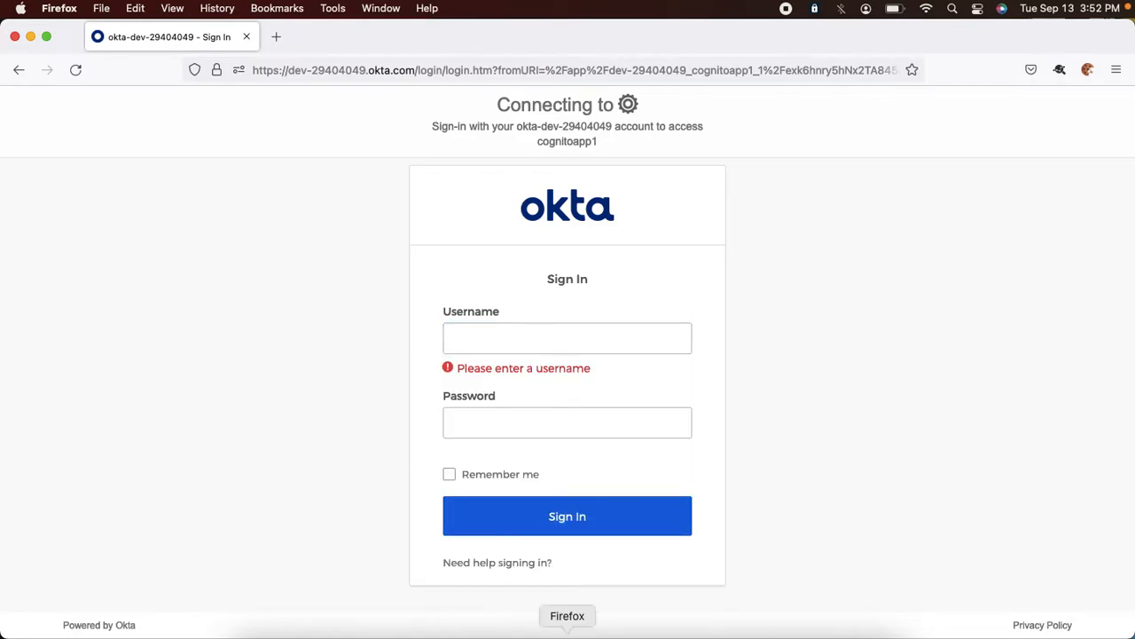
left_click(371, 630)
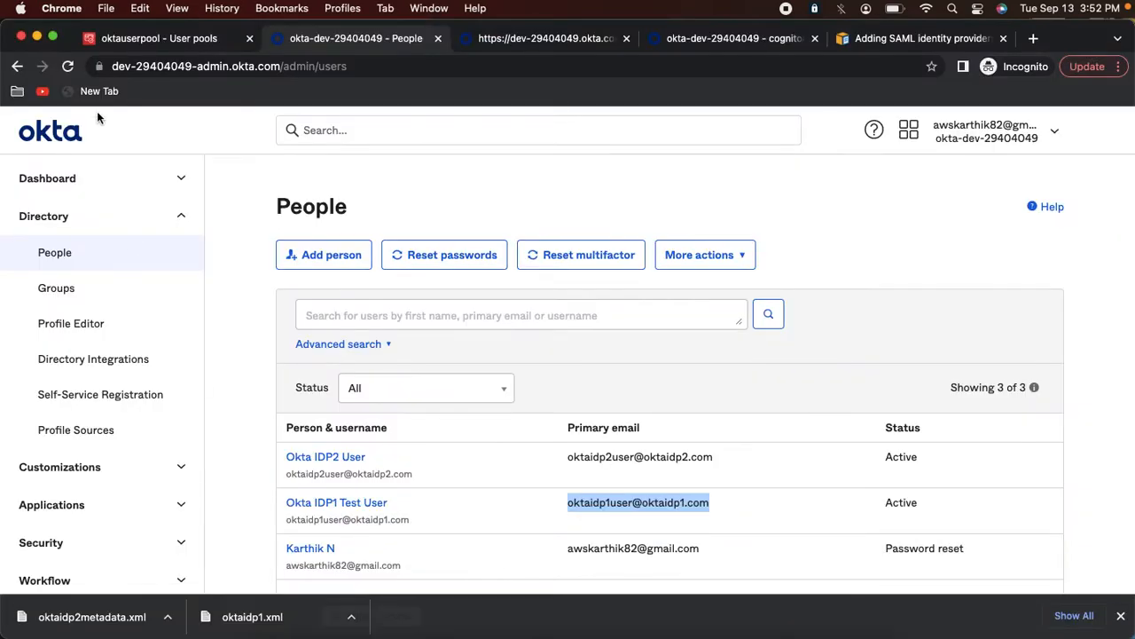
left_click(106, 39)
scroll(366, 292, "down", 3)
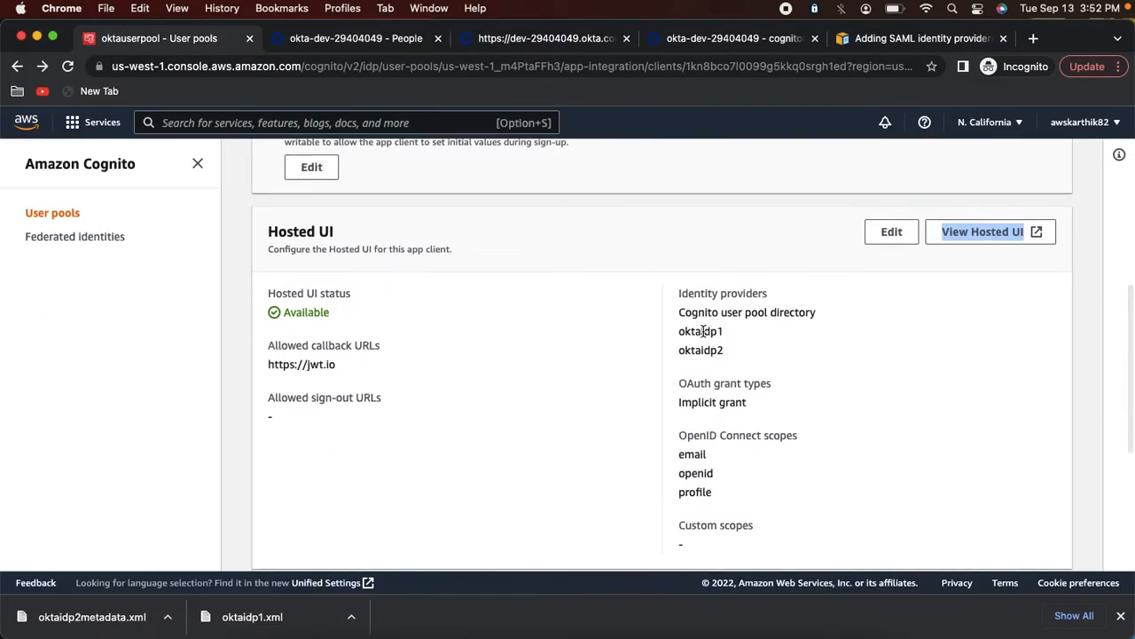
double_click(701, 331)
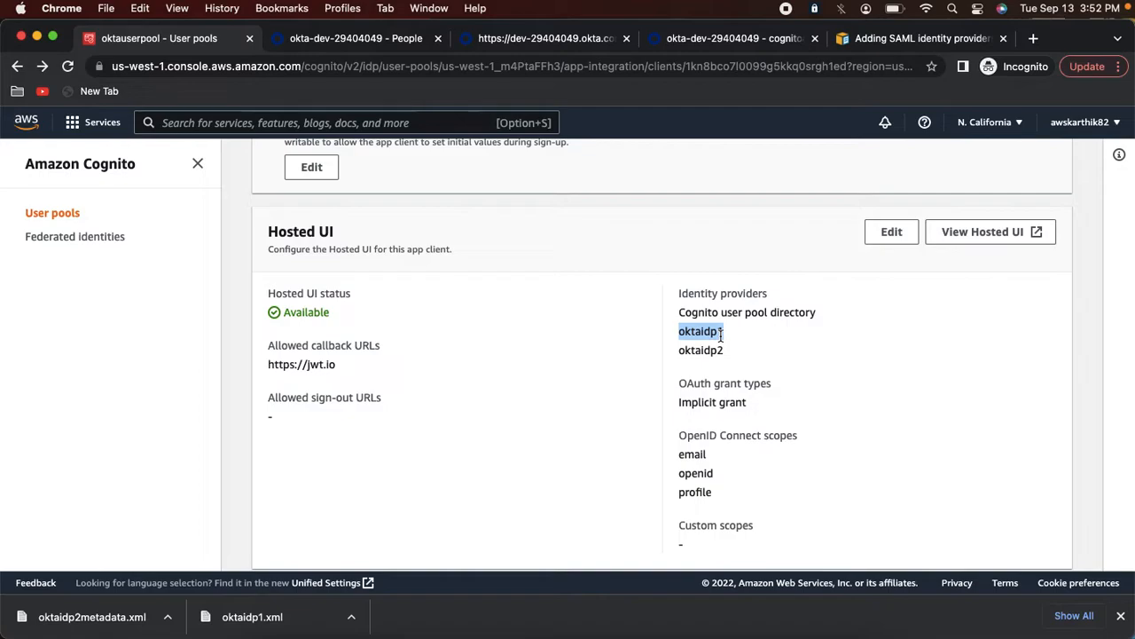
key("super+Tab")
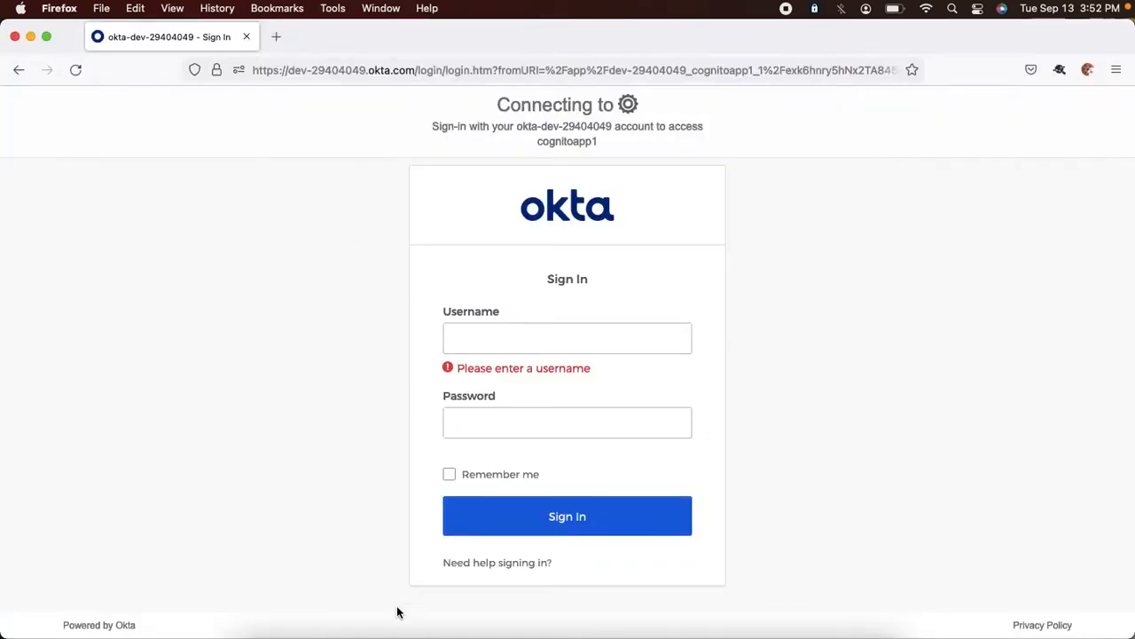
Copy the IDP2 user's email from Okta's People directory and sign in to cognitoapp1 in Firefox with that user's saved login
left_click(369, 628)
left_click(323, 40)
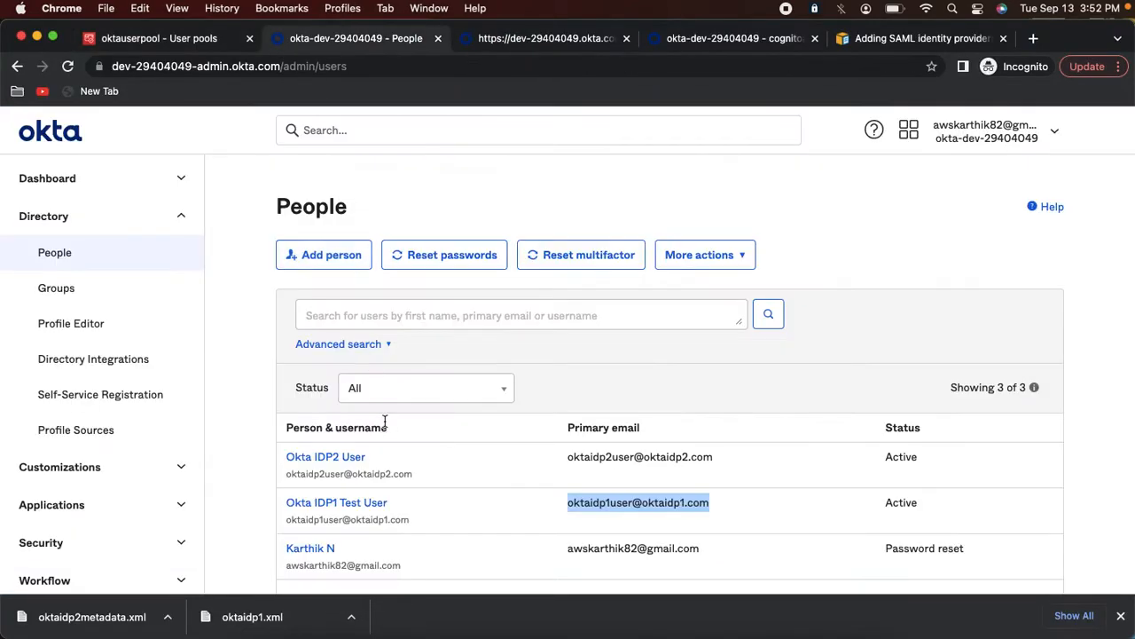
left_click_drag(569, 458, 719, 458)
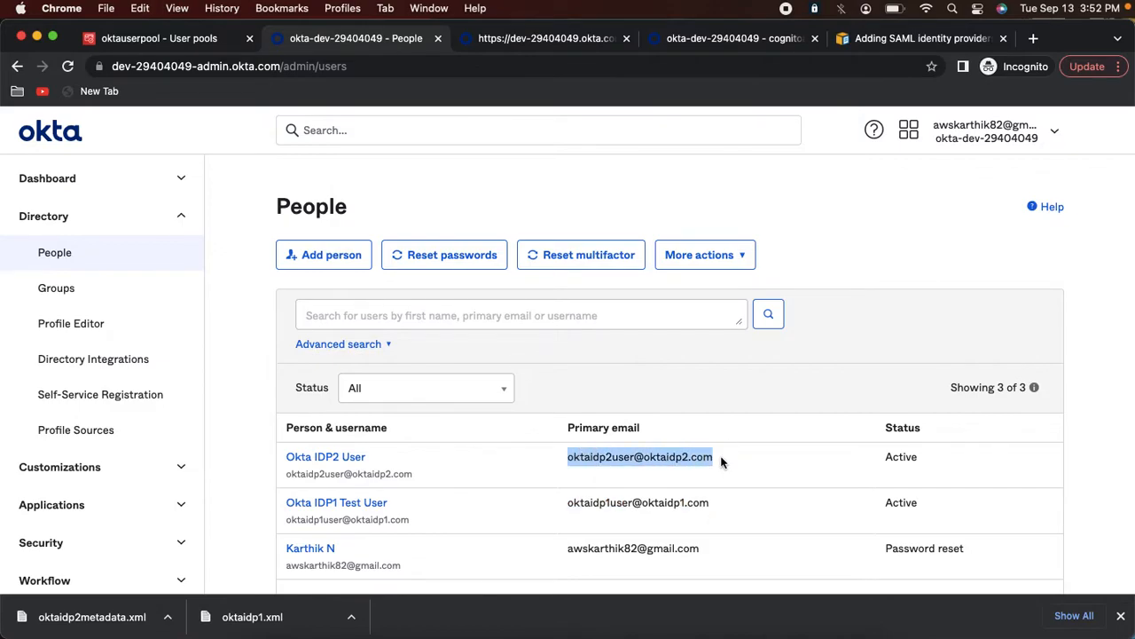
key("super+Tab")
left_click(563, 325)
key("super+v")
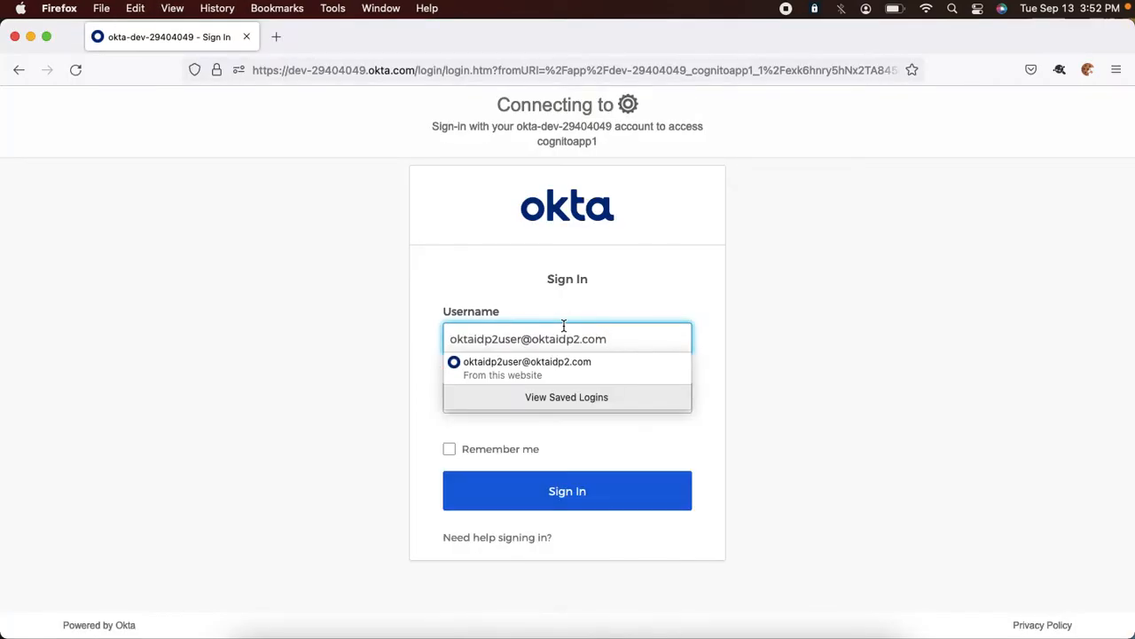
left_click(567, 362)
left_click(577, 498)
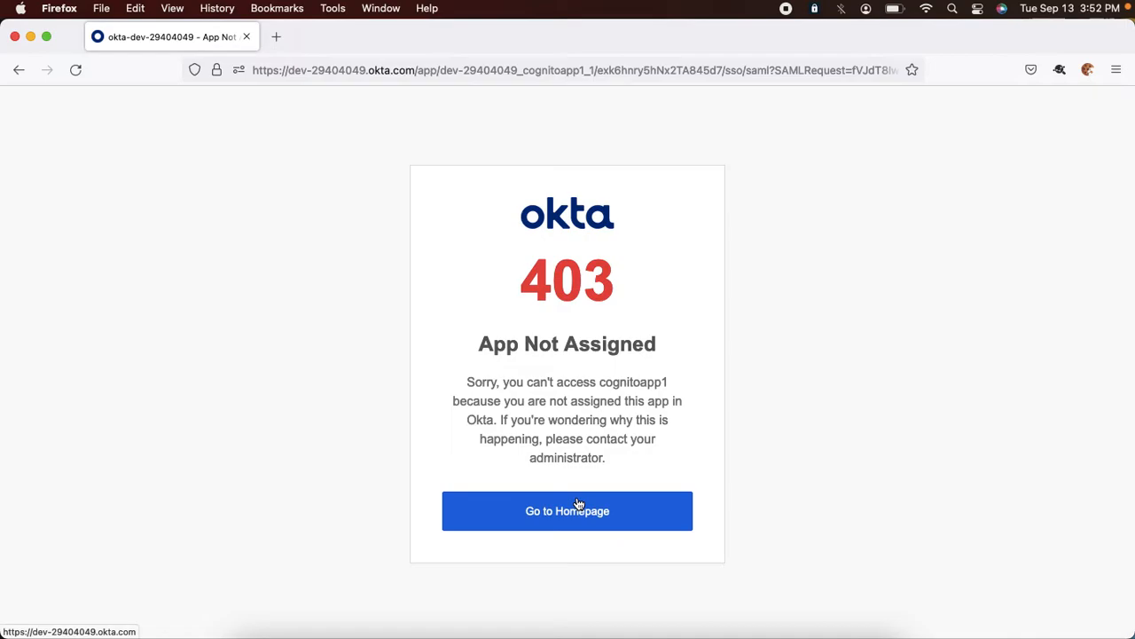
Assign cognitoapp1 to the IDP2 user in Okta's admin console in Chrome, and return to the oktaclient page in Cognito
key("super+Tab")
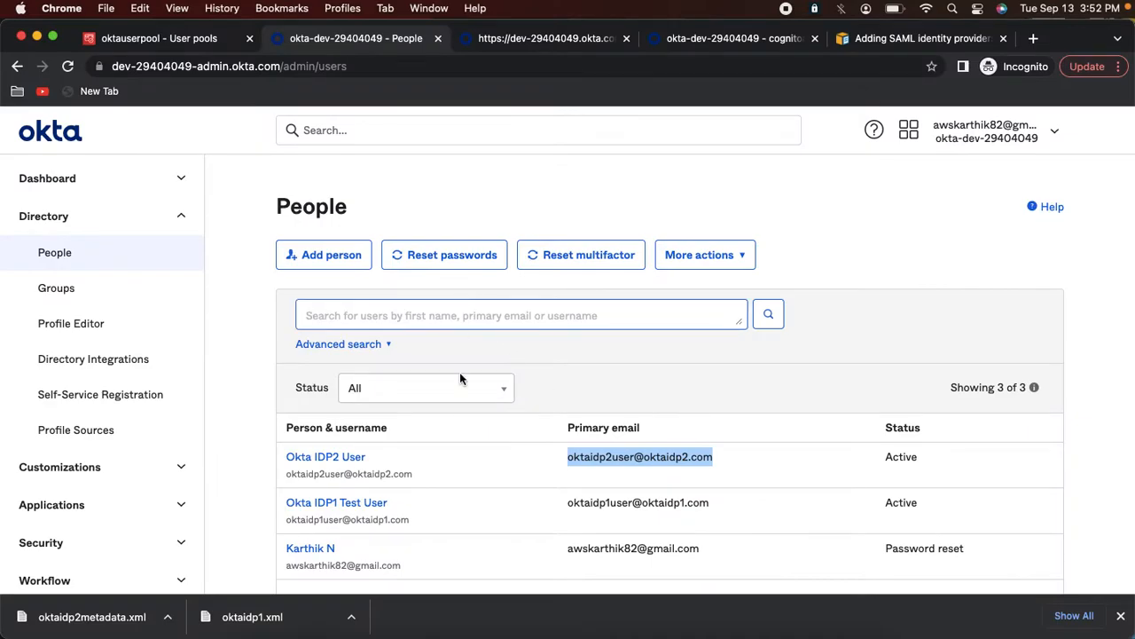
left_click(349, 457)
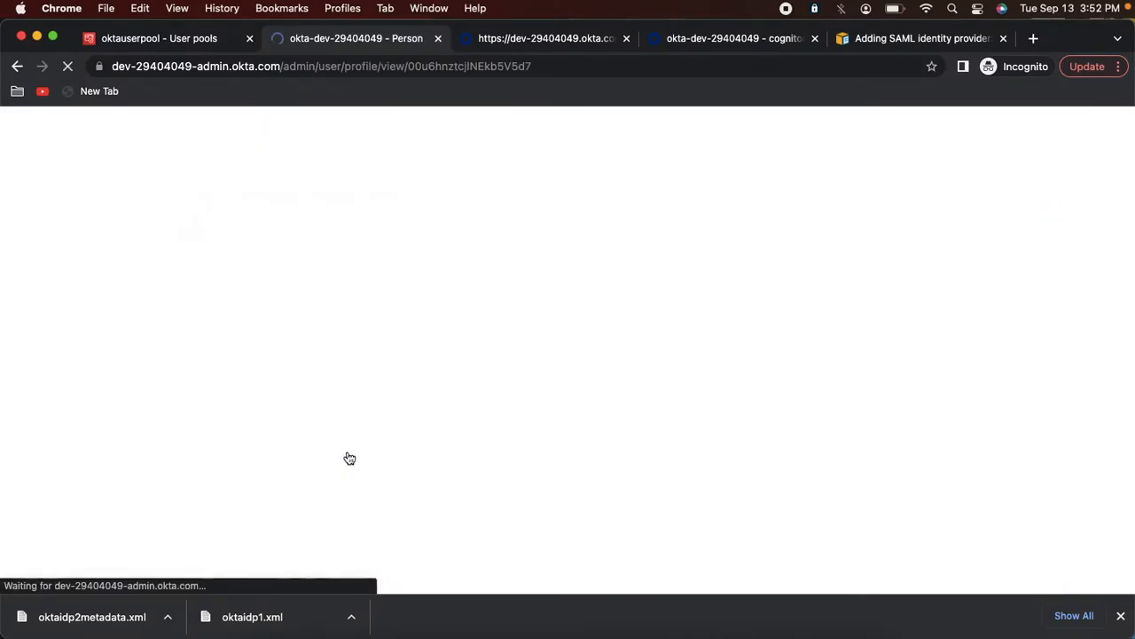
left_click(327, 430)
left_click(764, 229)
left_click(681, 409)
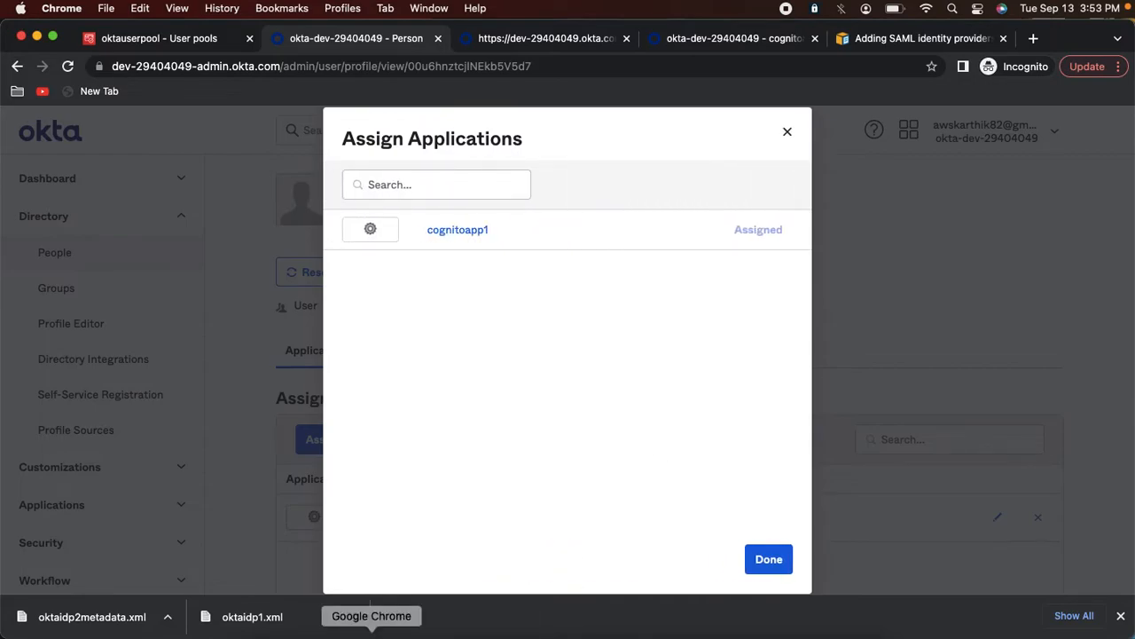
left_click(162, 38)
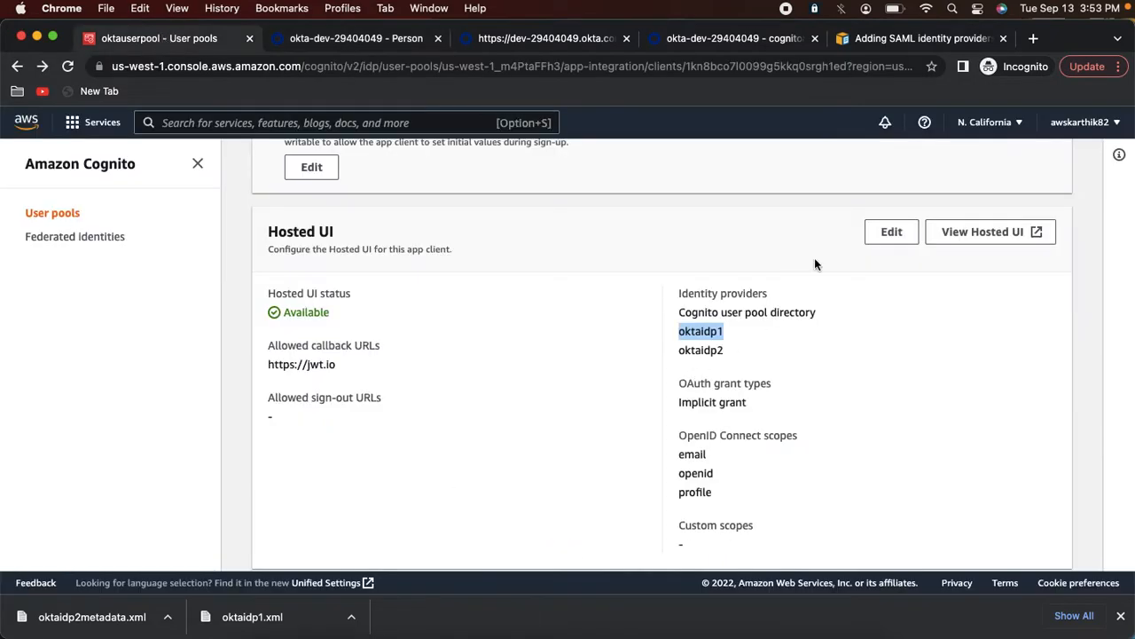
Copy the oktaclient Hosted UI link from Cognito in Chrome and open it in Firefox
right_click(976, 232)
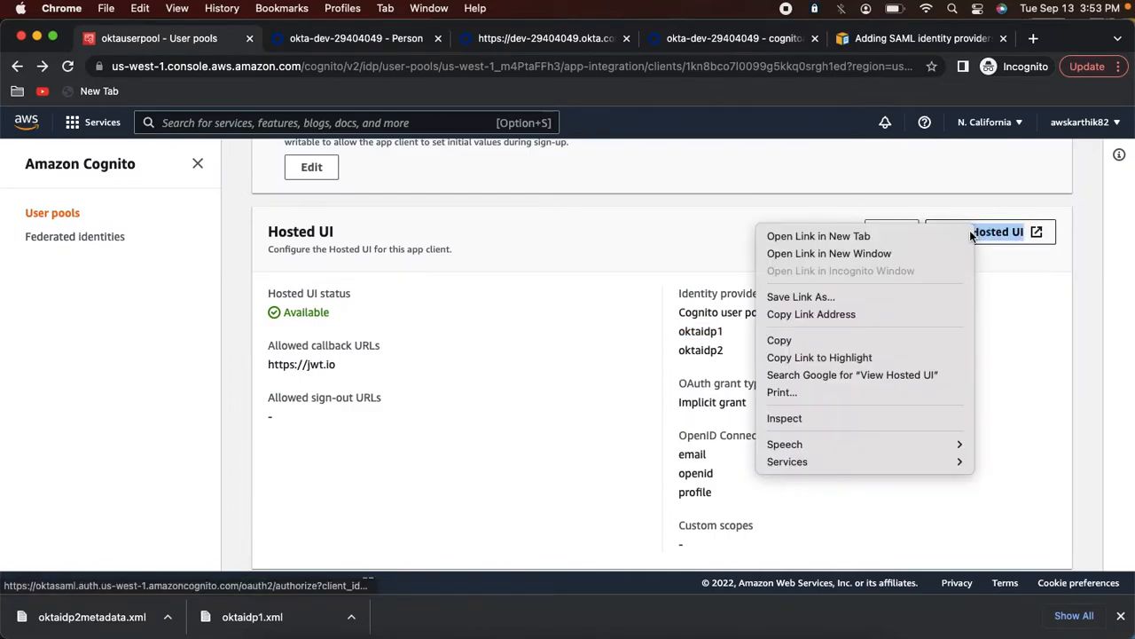
left_click(878, 314)
left_click(567, 631)
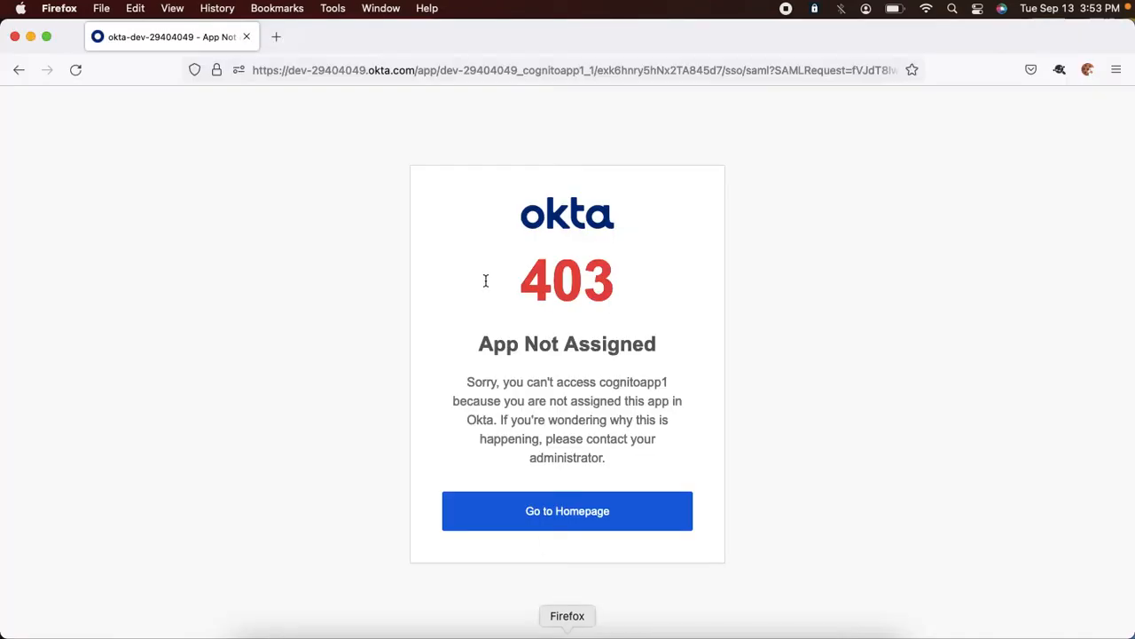
left_click(459, 68)
key("super+v")
key("Return")
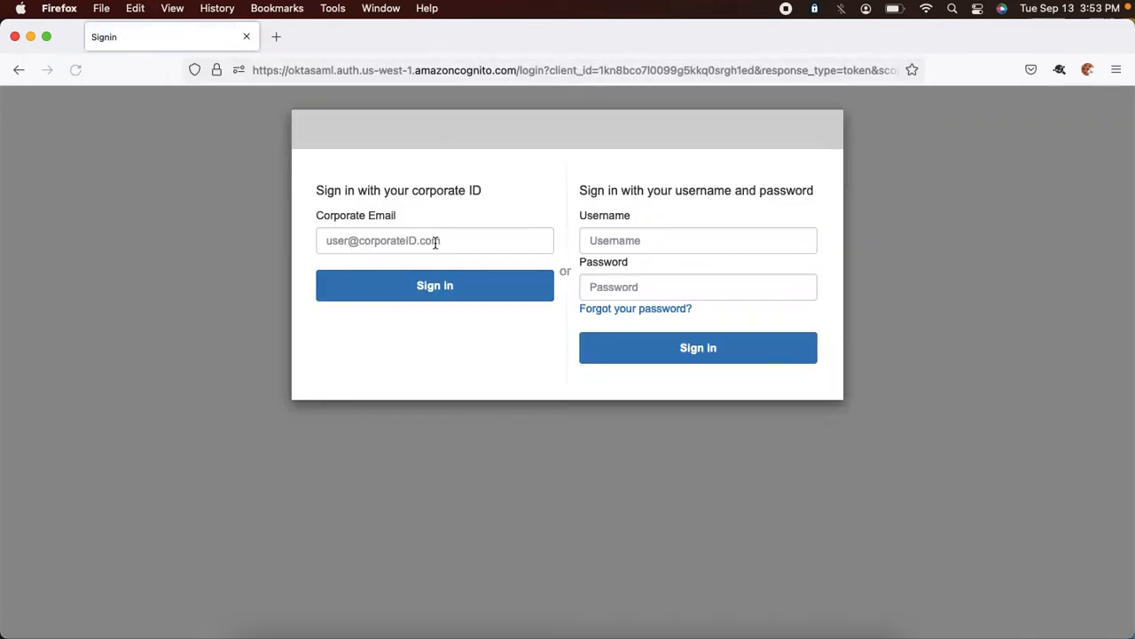
Switch to Okta's admin console in Chrome, finish the application assignment for the IDP2 user, and copy that user's email from the cognitoapp1 assignment
key("super+Tab")
left_click(347, 40)
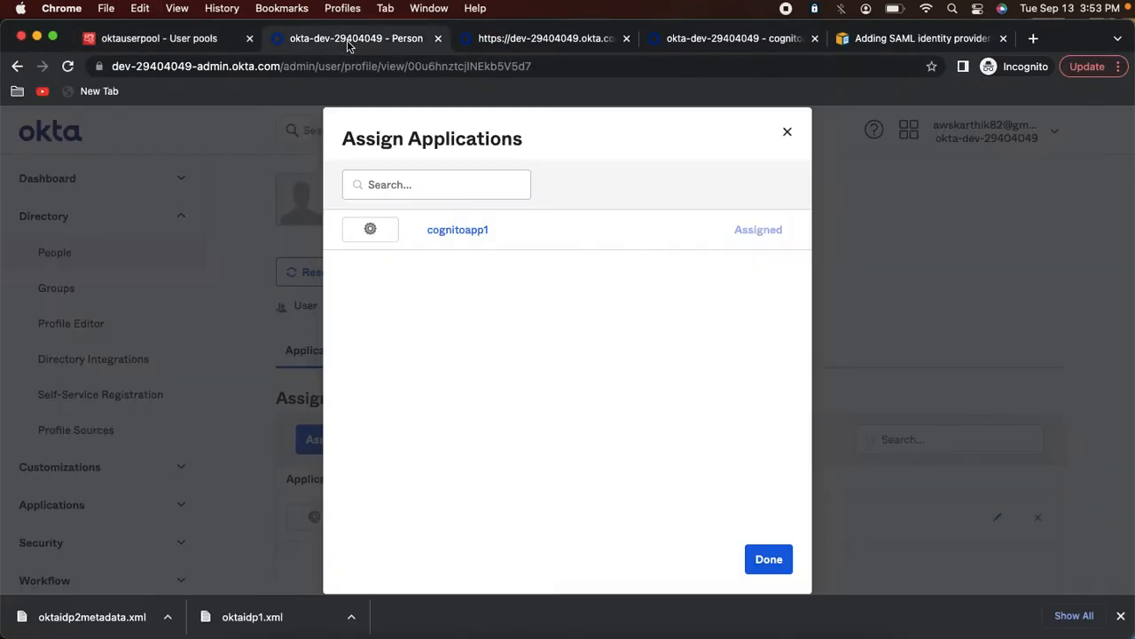
left_click(768, 558)
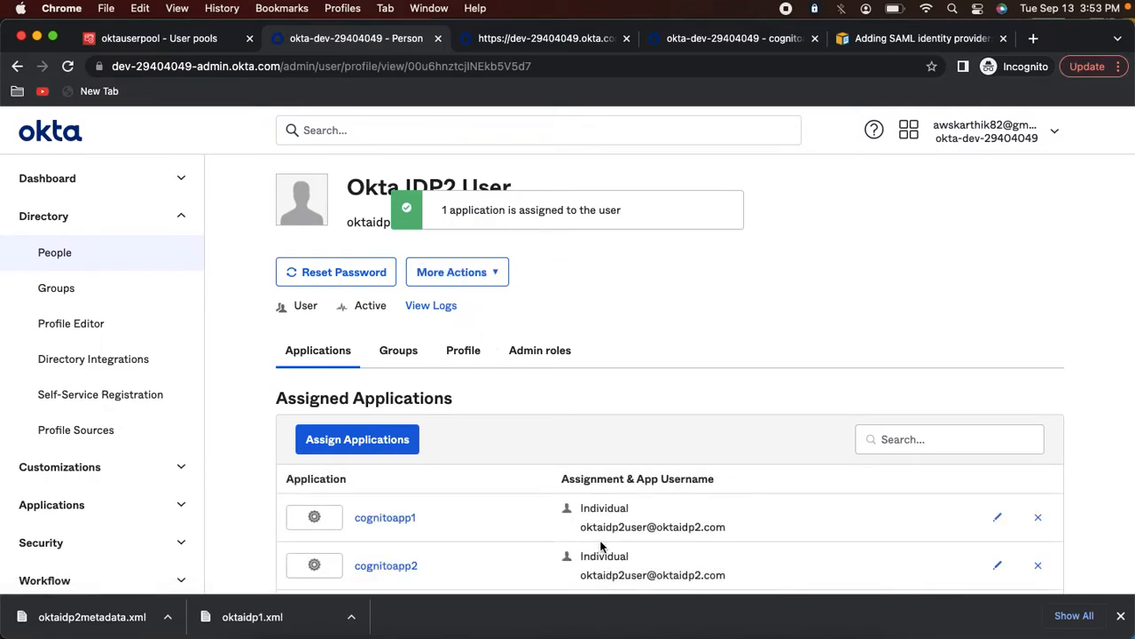
left_click_drag(581, 527, 722, 526)
left_click(736, 524)
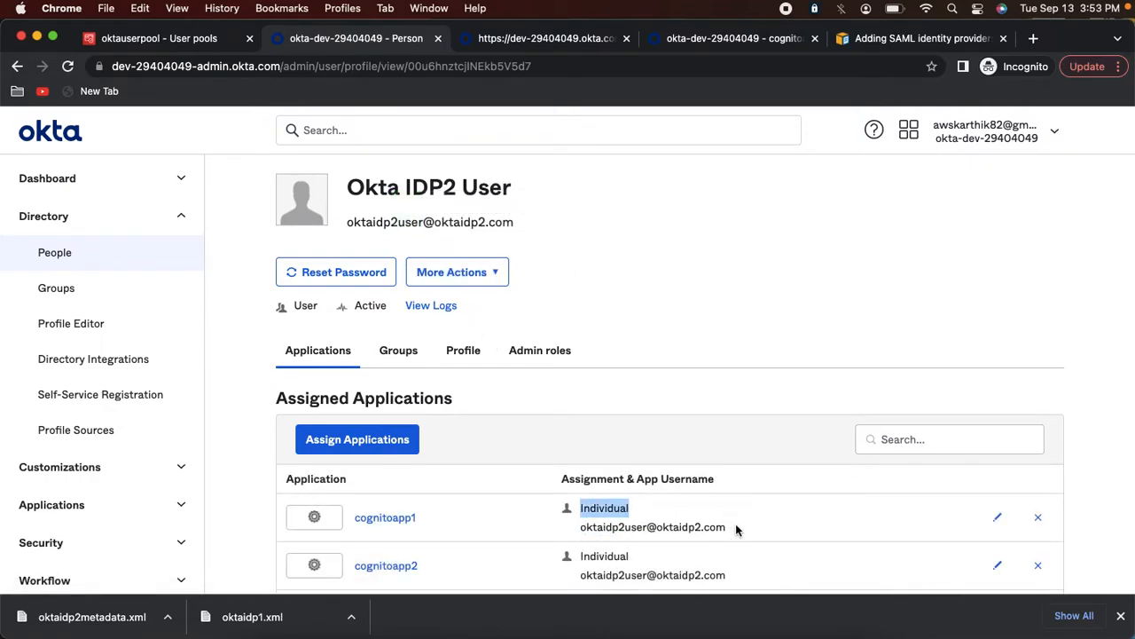
left_click_drag(581, 527, 723, 527)
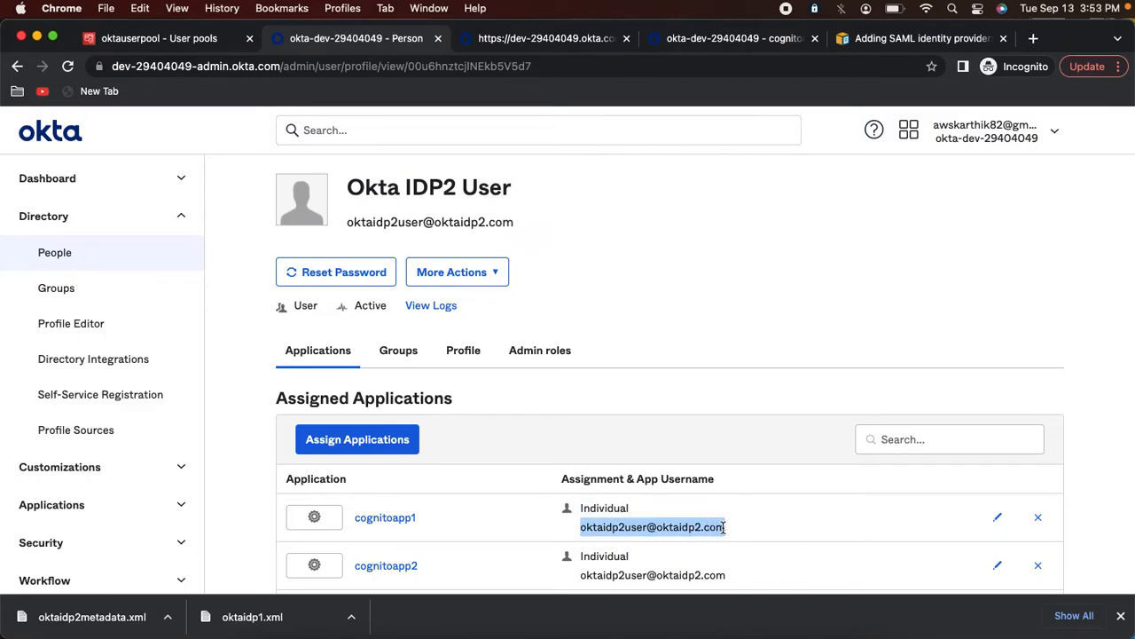
key("super+c")
Submit the IDP2 user's email as the Corporate Email in Firefox and examine the decoded token payload on jwt.io
key("super+Tab")
left_click(526, 249)
key("super+v")
left_click(395, 294)
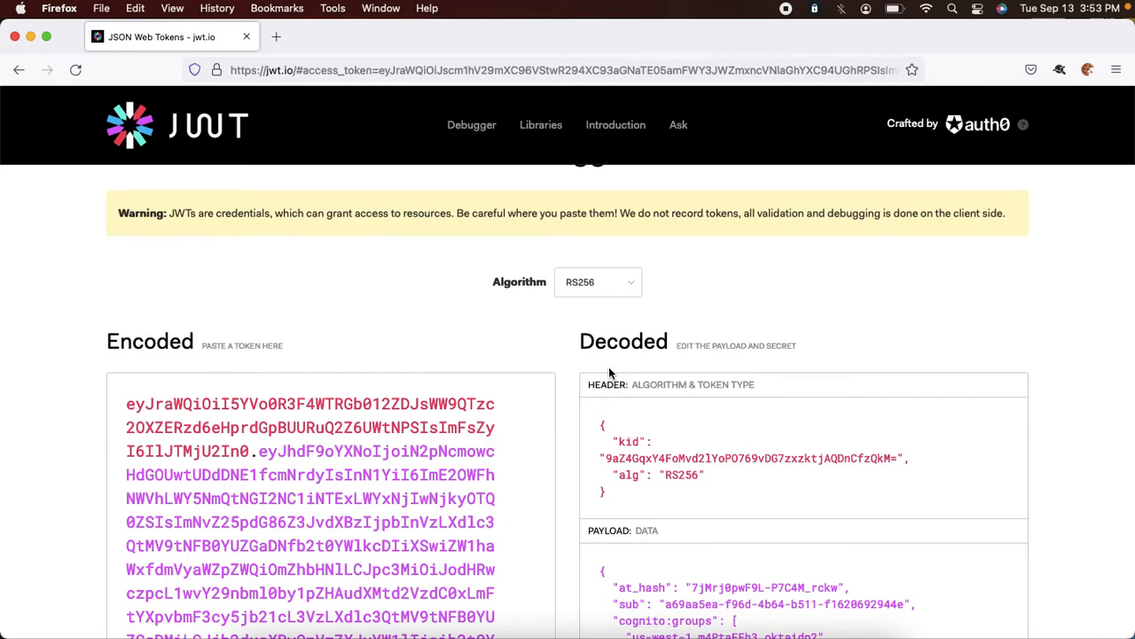
scroll(608, 366, "down", 10)
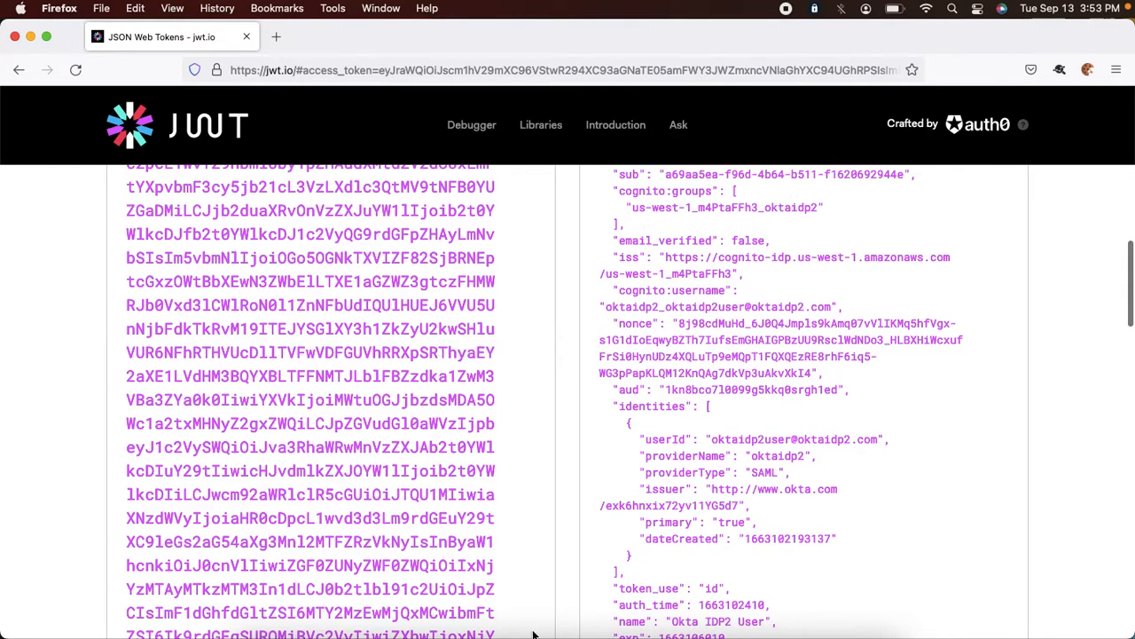
Switch to Chrome, open the users list of oktauserpool in Cognito, refresh it, and check the IDP2 user's email entry
left_click(375, 632)
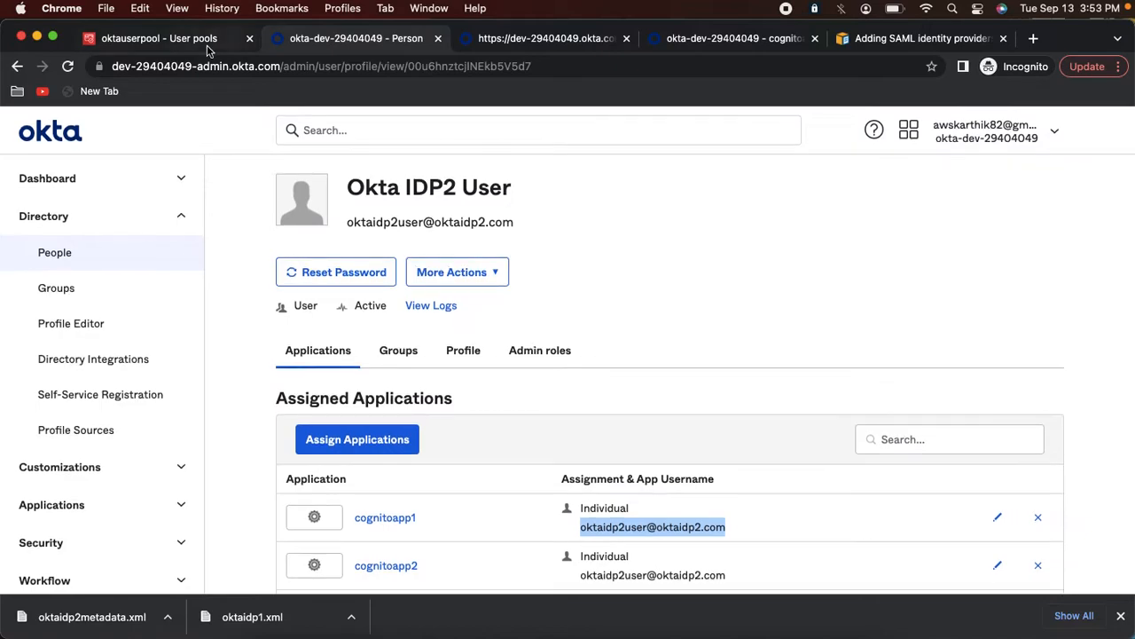
left_click(204, 40)
scroll(394, 270, "up", 10)
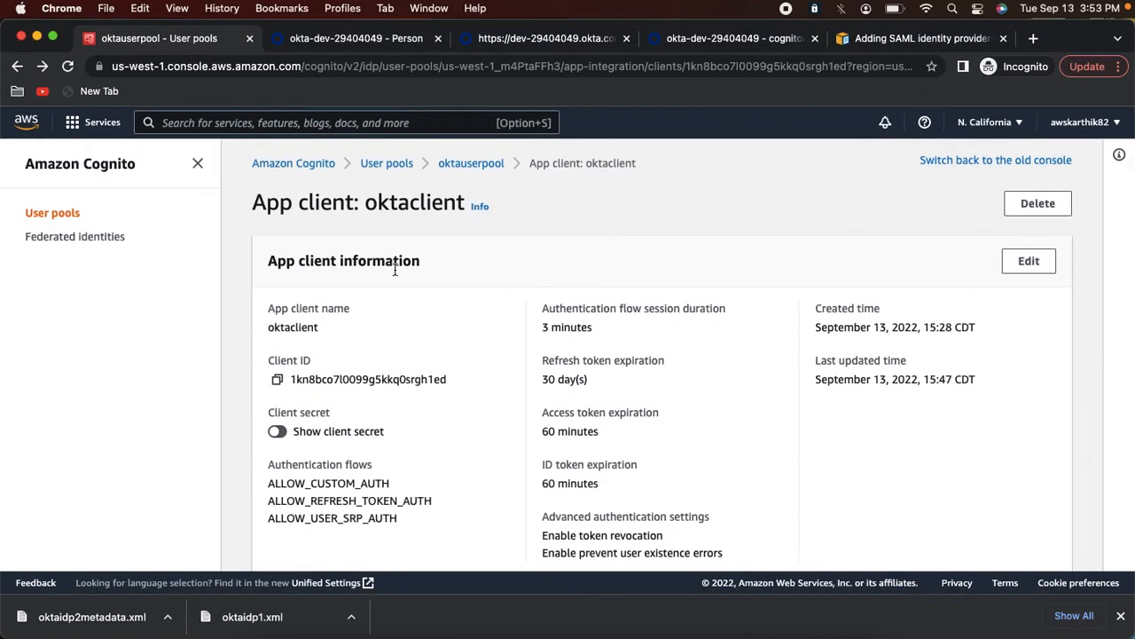
left_click(471, 164)
scroll(394, 353, "down", 5)
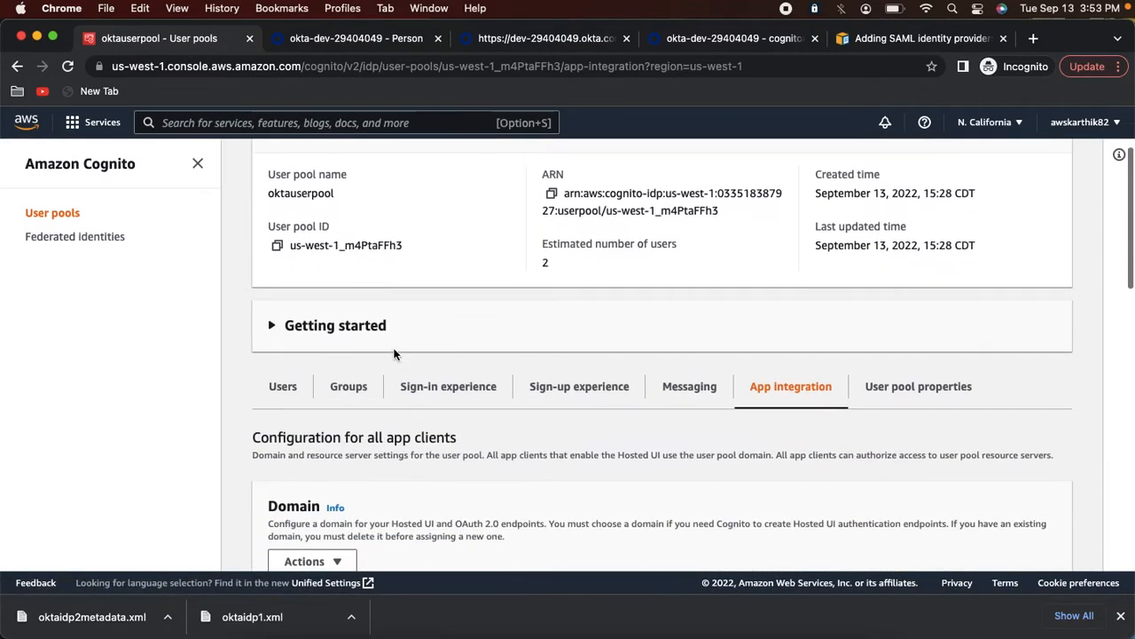
left_click(284, 265)
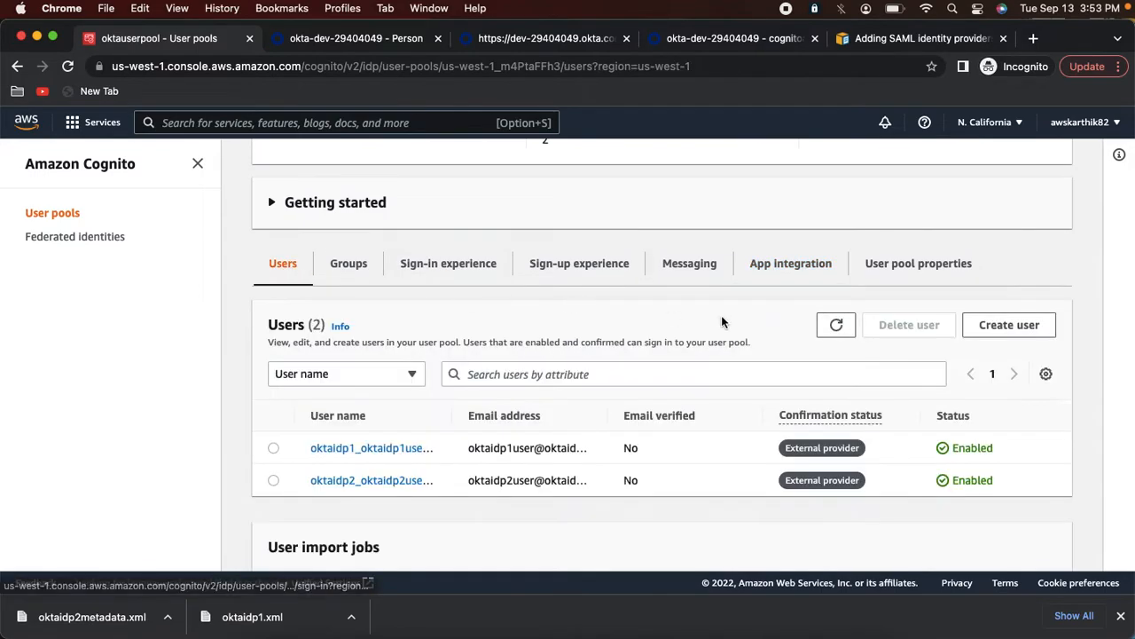
left_click(837, 325)
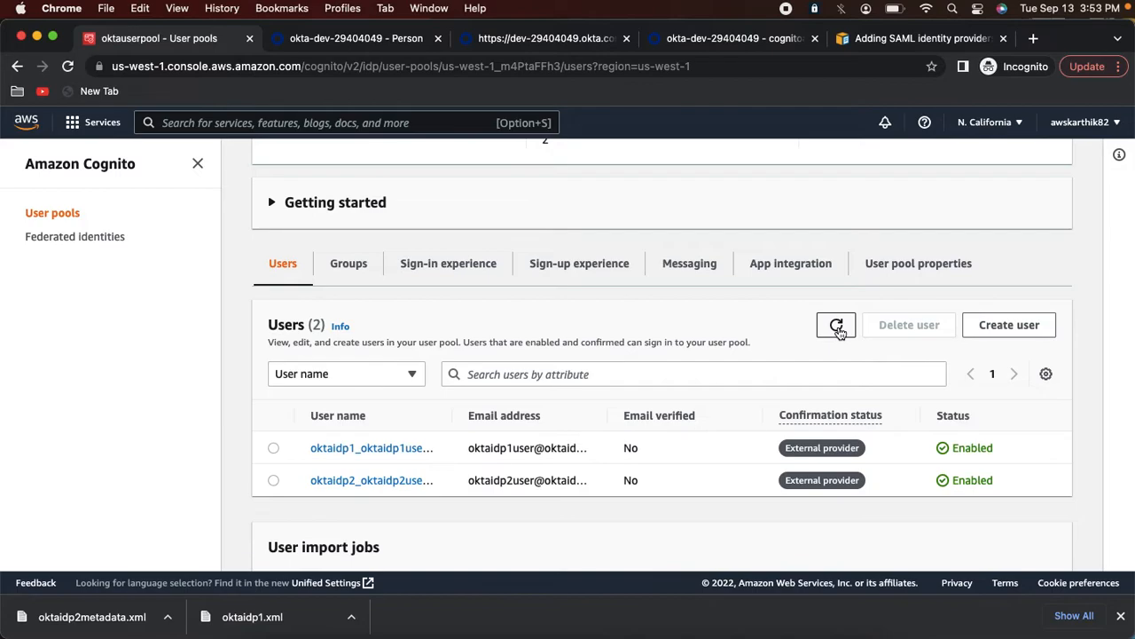
left_click(836, 326)
left_click_drag(467, 480, 562, 479)
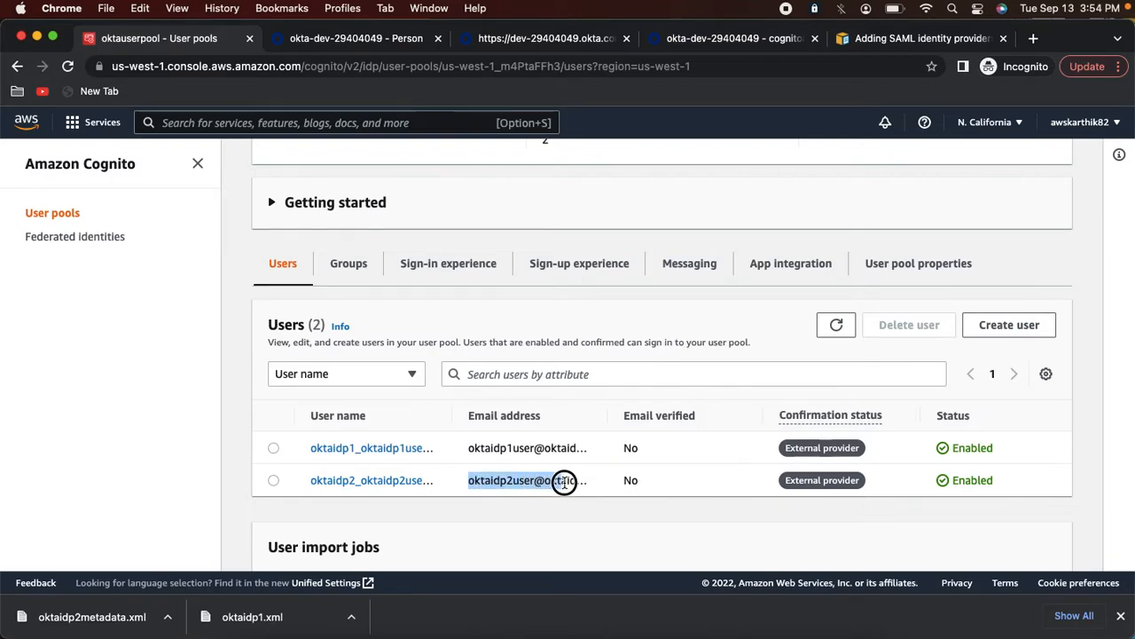
left_click(578, 482)
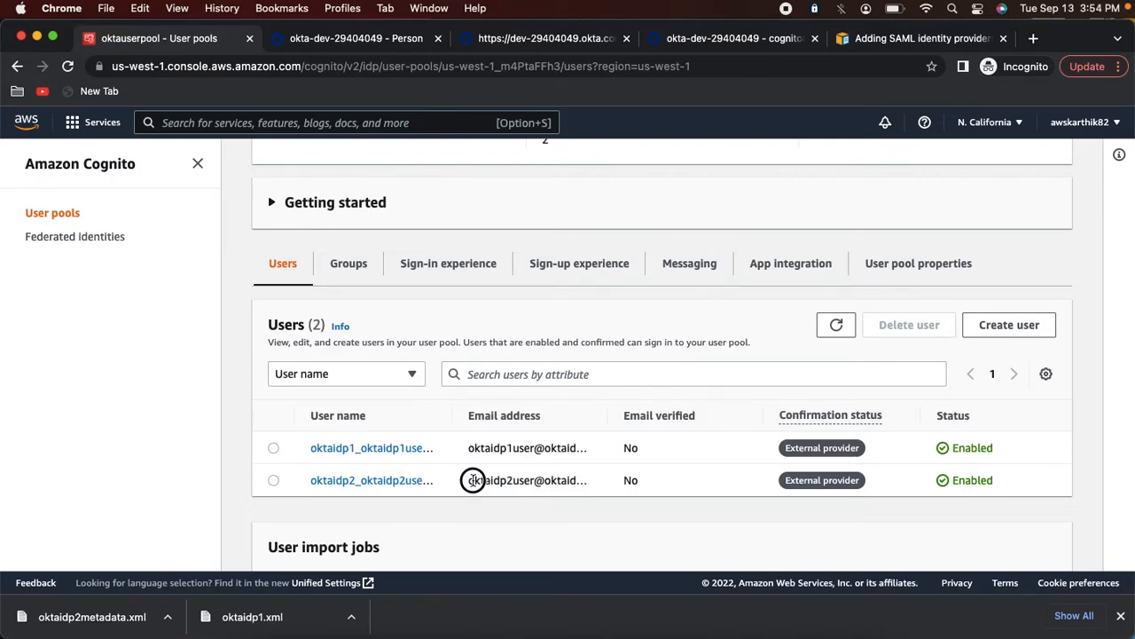
Examine the IDP2 user's attributes and group memberships in Cognito, and return to the oktauserpool users list and refresh it
left_click(395, 480)
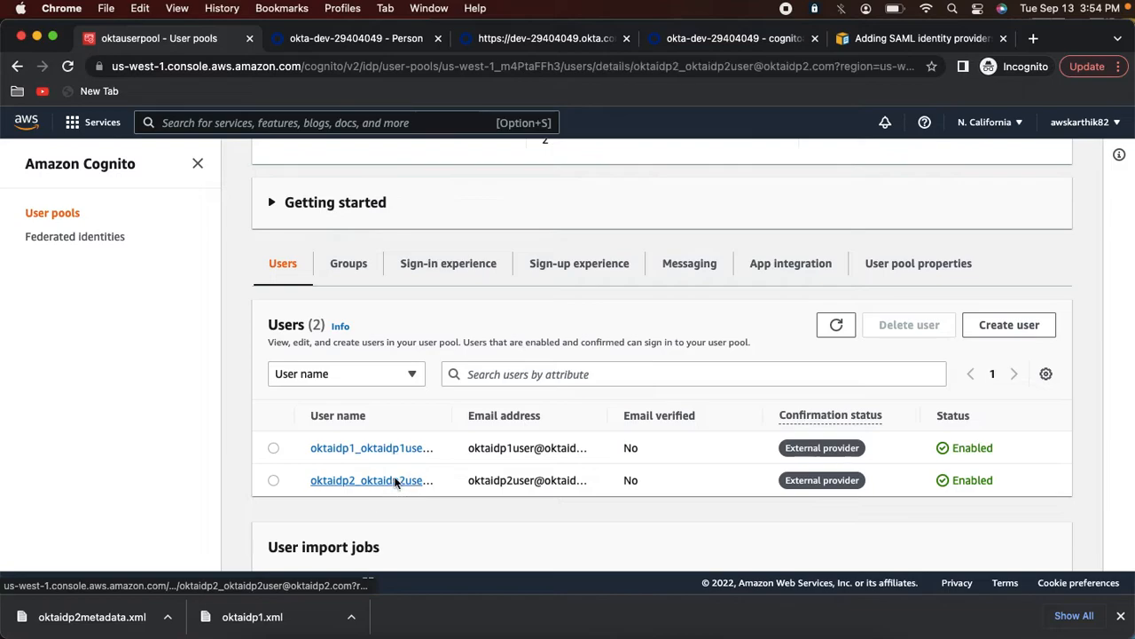
scroll(496, 463, "down", 1)
scroll(496, 463, "down", 8)
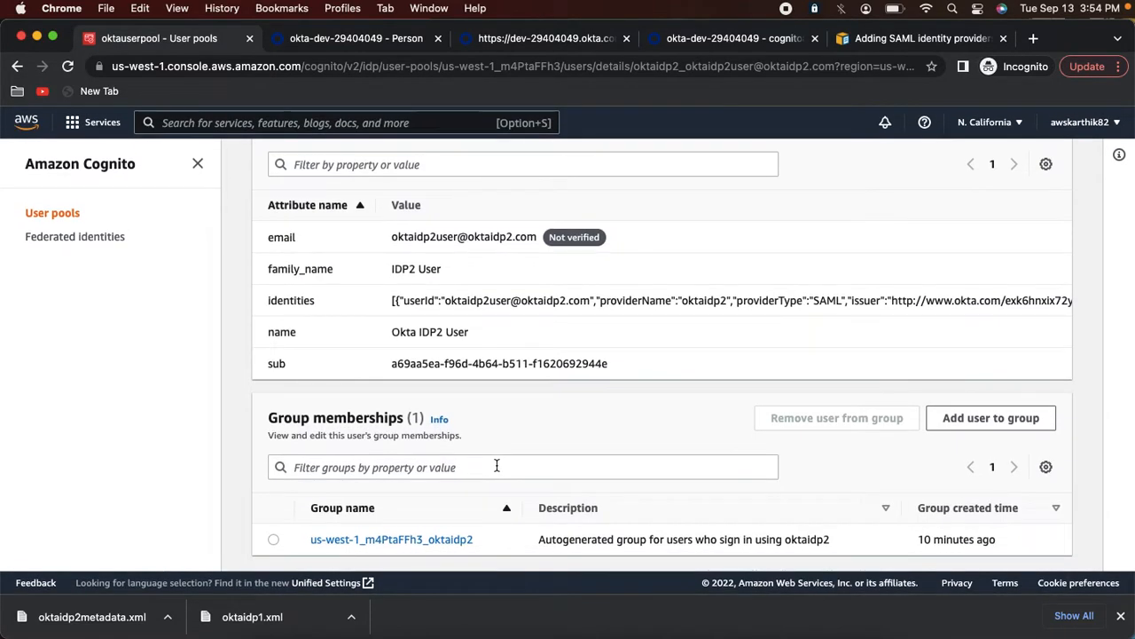
scroll(496, 463, "up", 10)
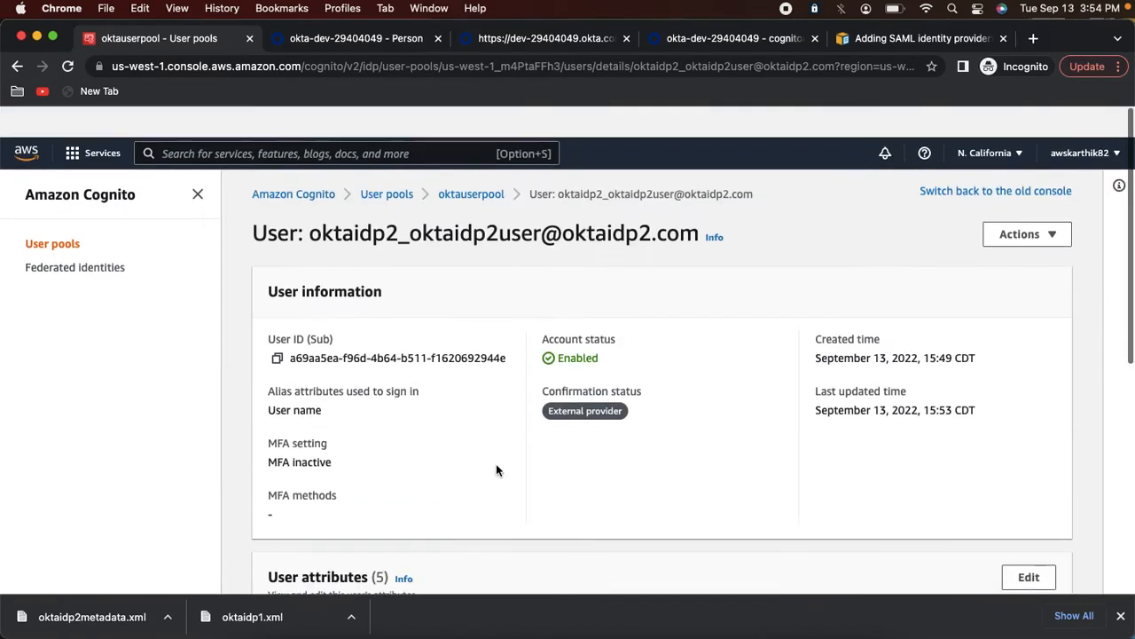
left_click(464, 168)
scroll(591, 373, "down", 5)
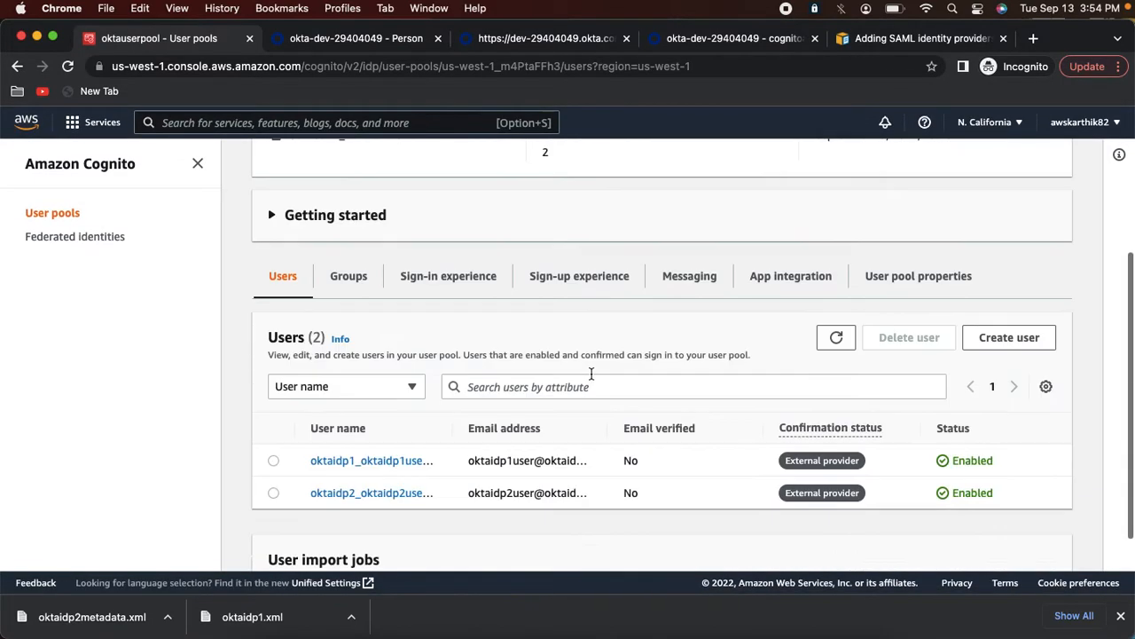
left_click(848, 337)
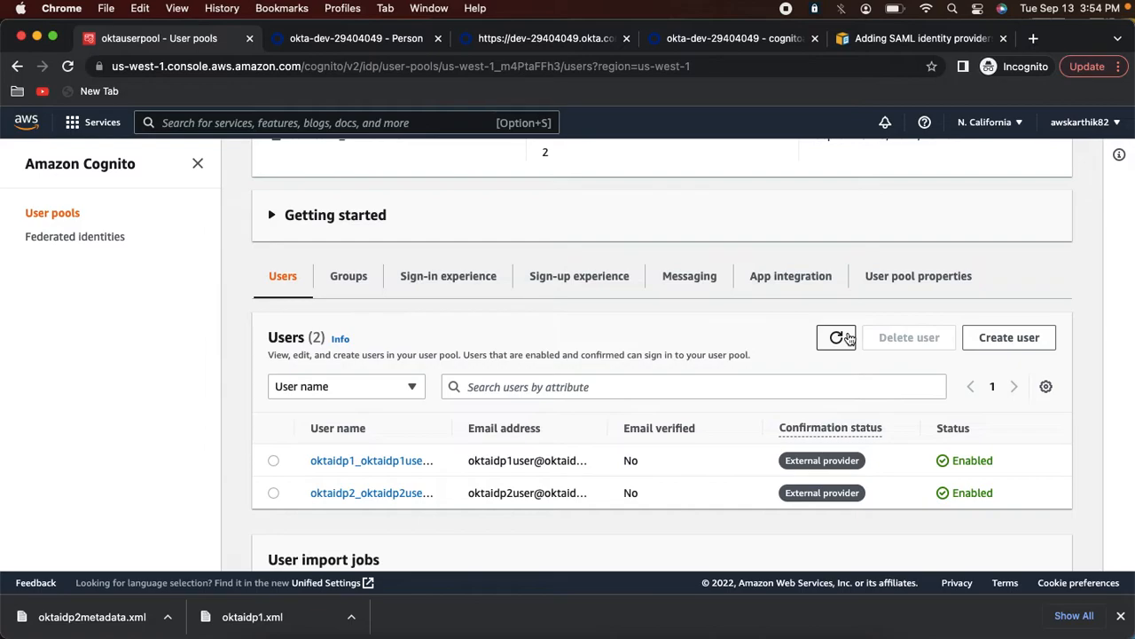
Read the Choosing SAML names page of the Cognito developer guide, covering domain-format IdP identifiers and the Corporate Email sign-in
left_click(942, 41)
scroll(212, 399, "down", 3)
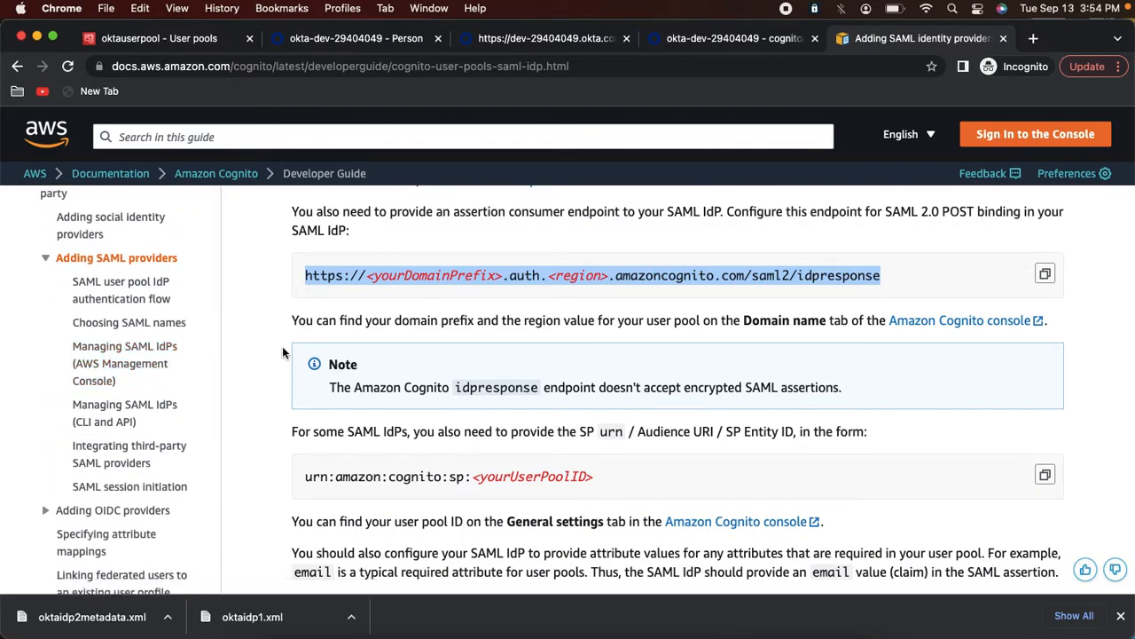
scroll(283, 353, "up", 2)
scroll(282, 352, "up", 10)
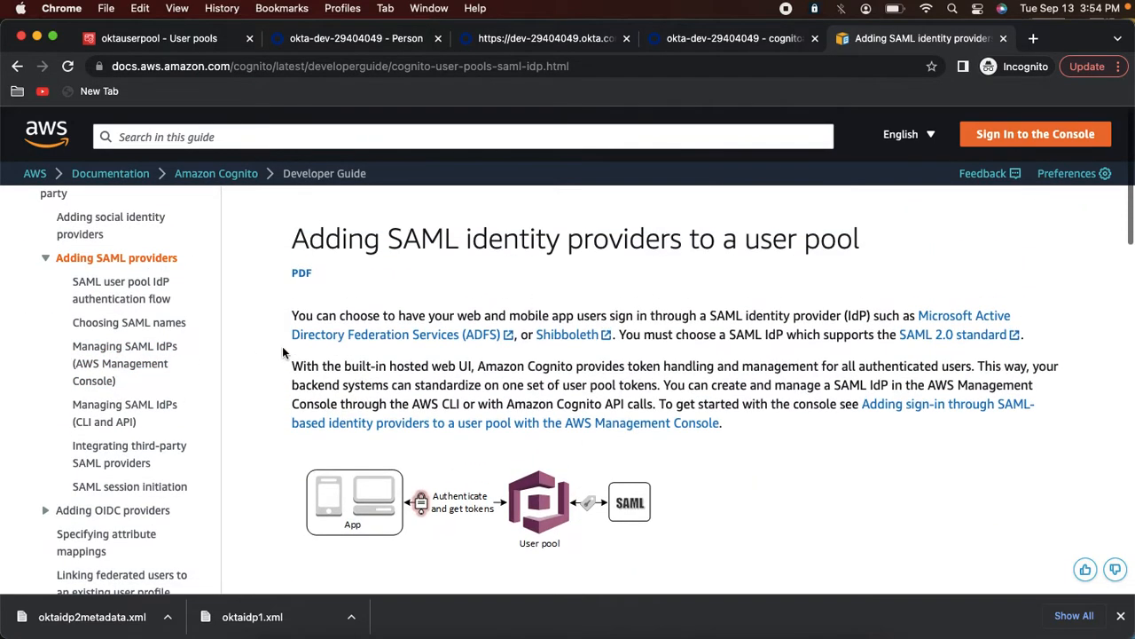
scroll(261, 348, "down", 1)
left_click(145, 325)
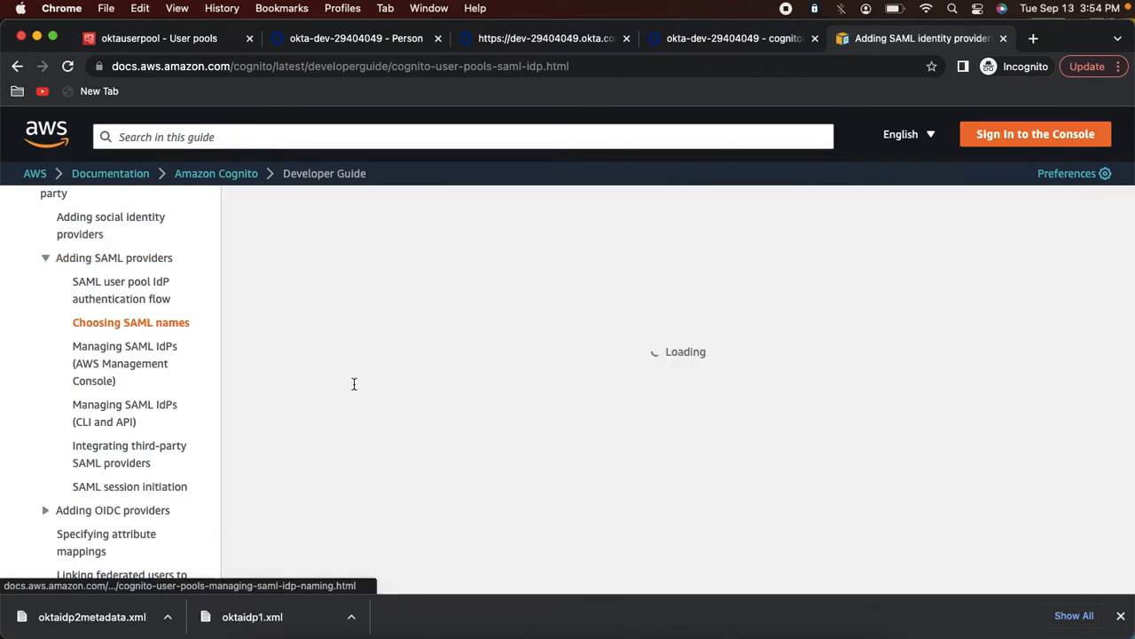
scroll(475, 370, "down", 4)
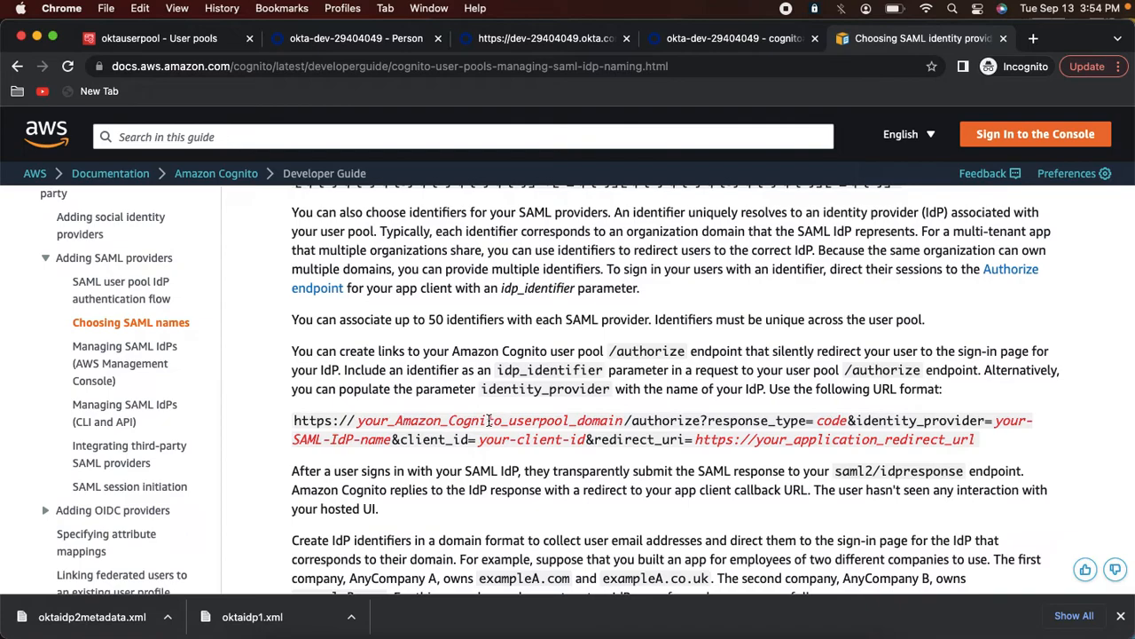
scroll(489, 421, "down", 10)
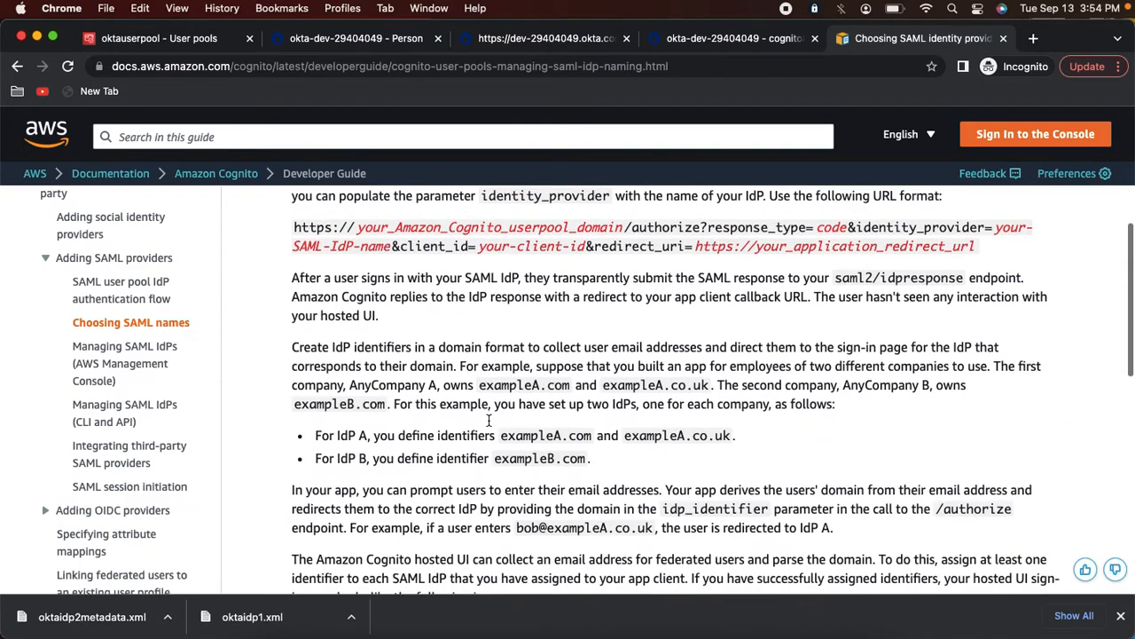
scroll(488, 424, "down", 1)
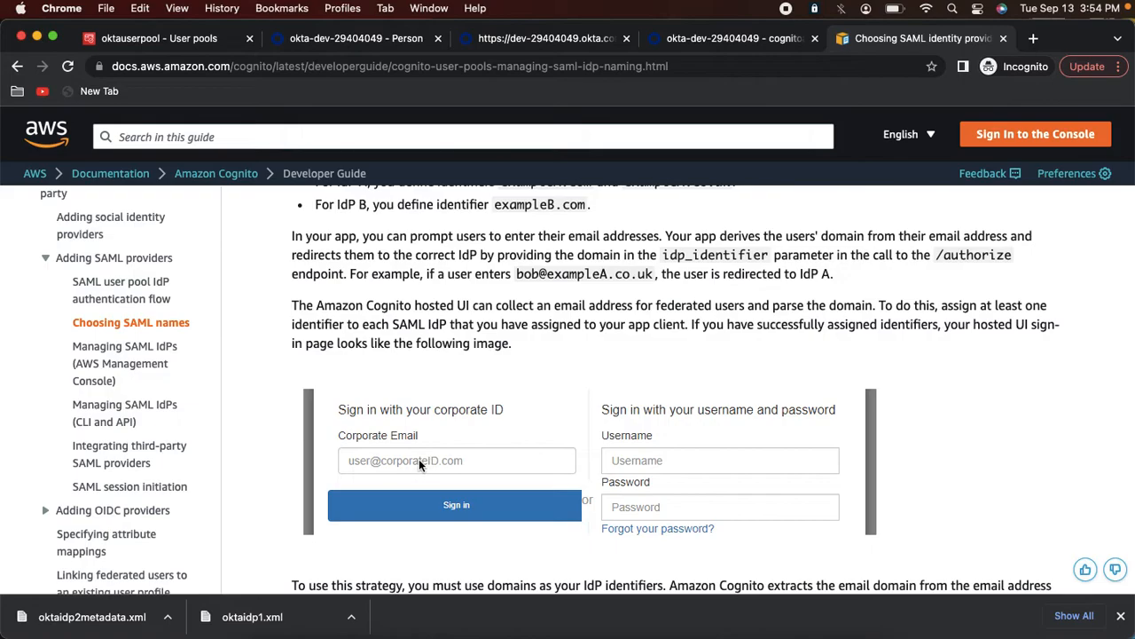
scroll(419, 459, "up", 5)
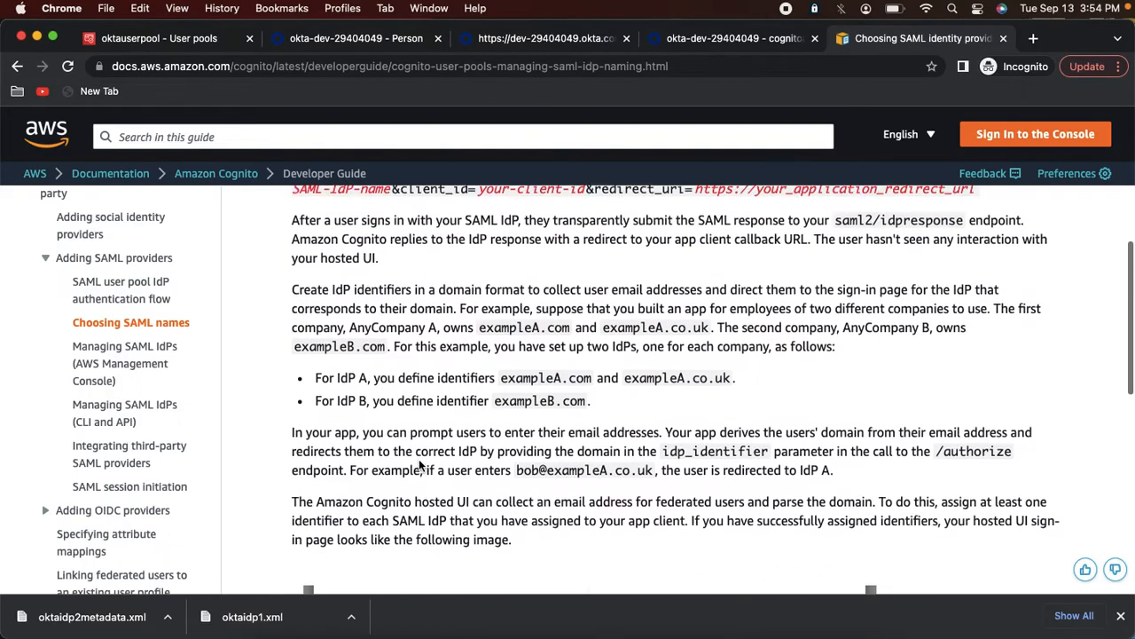
scroll(419, 459, "up", 3)
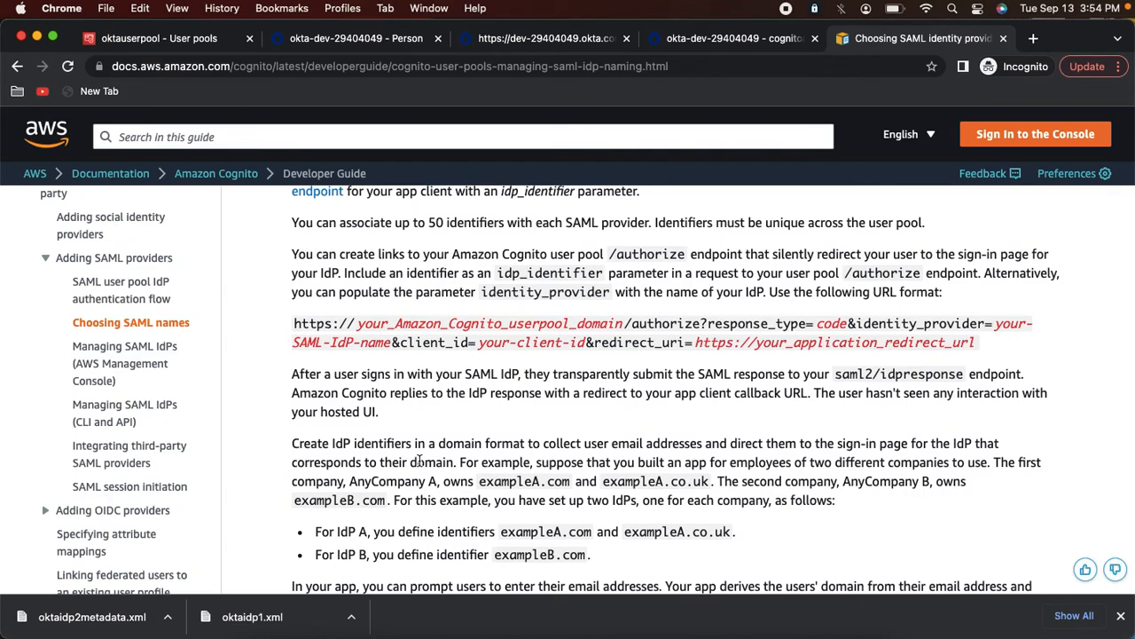
scroll(419, 458, "up", 6)
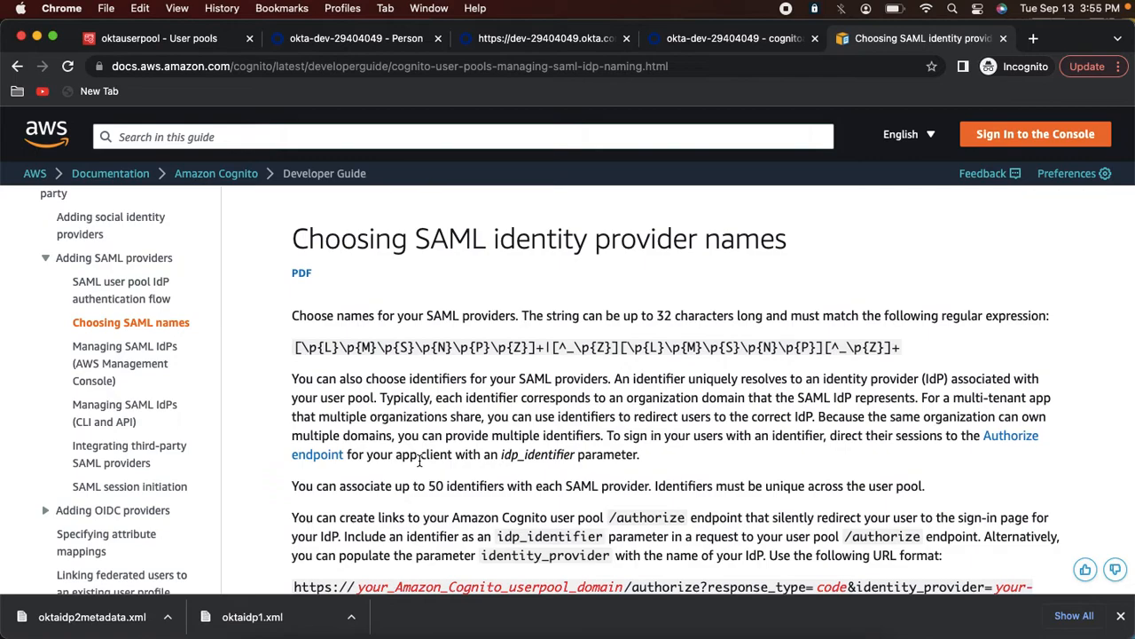
scroll(419, 459, "down", 10)
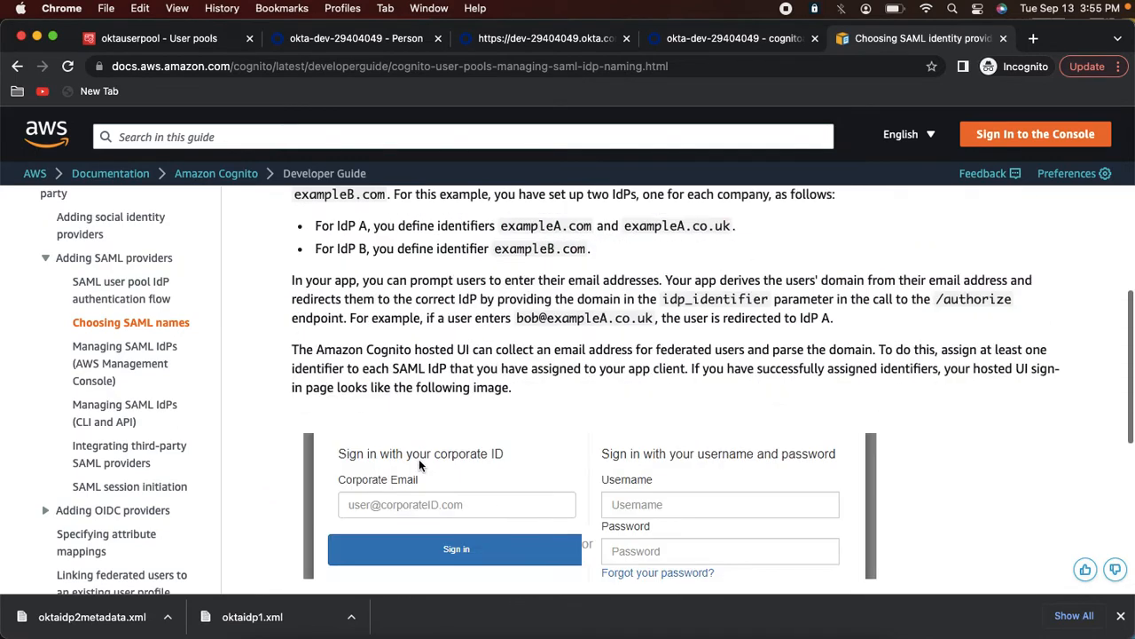